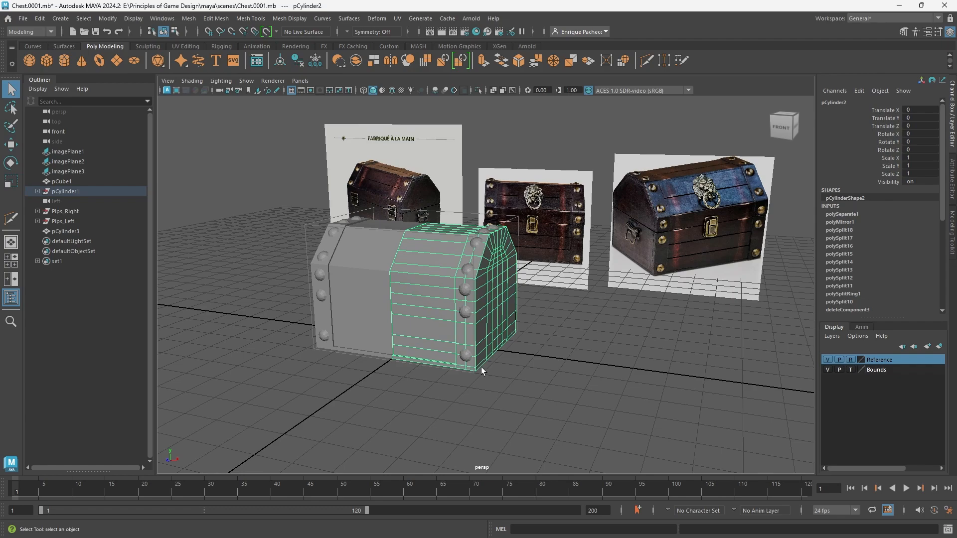
- Delete the extra horizontal and vertical edge loops from the right half of the chest mesh
scroll(498, 284, "up", 5)
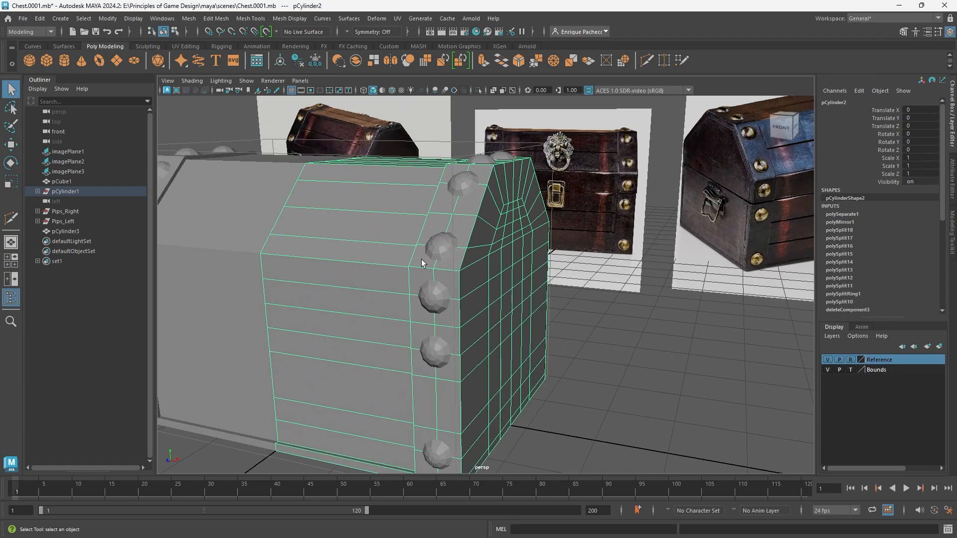
right_click(592, 304)
right_click_drag(592, 302, 594, 227)
double_click(462, 202)
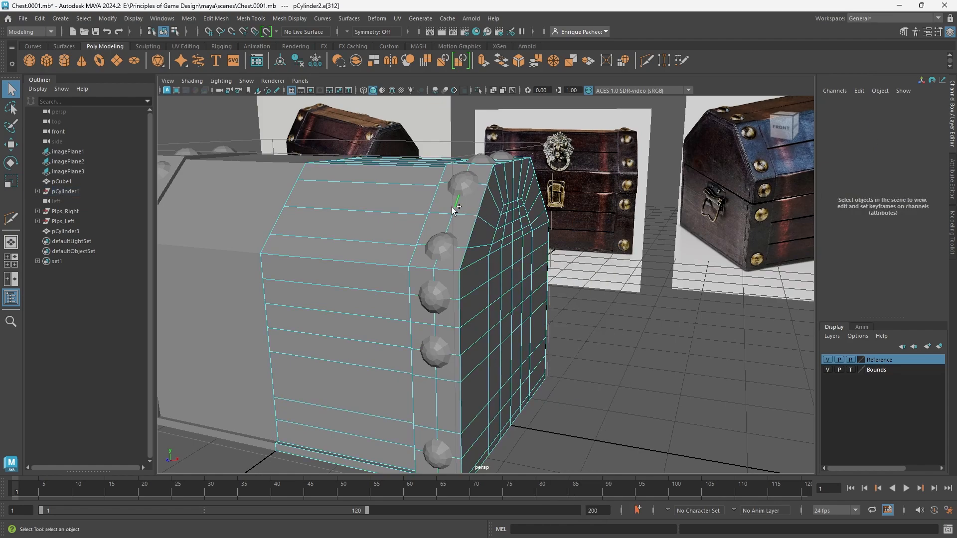
double_click(473, 253, "shift")
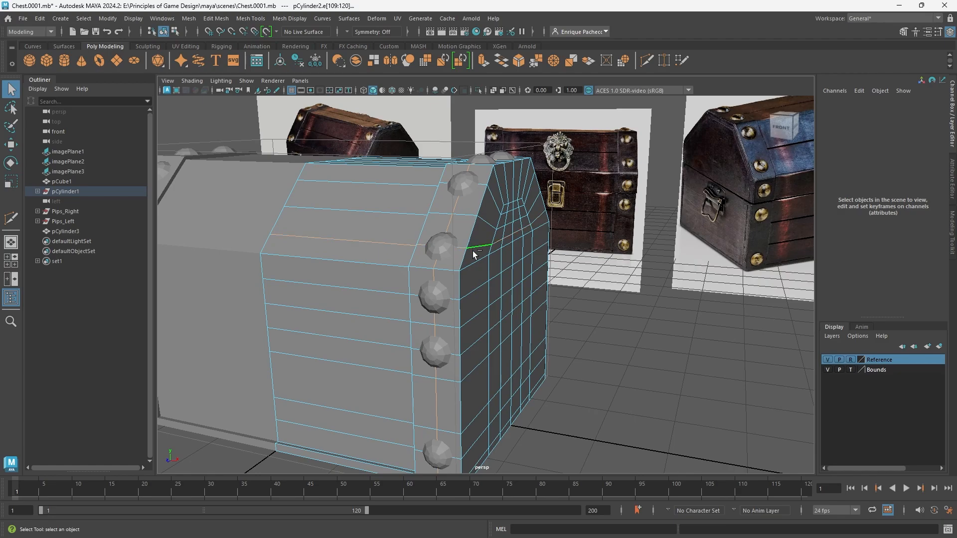
double_click(456, 300, "shift")
double_click(458, 352, "shift")
left_click_drag(459, 375, 461, 399, "alt")
left_click_drag(492, 248, 442, 271, "alt")
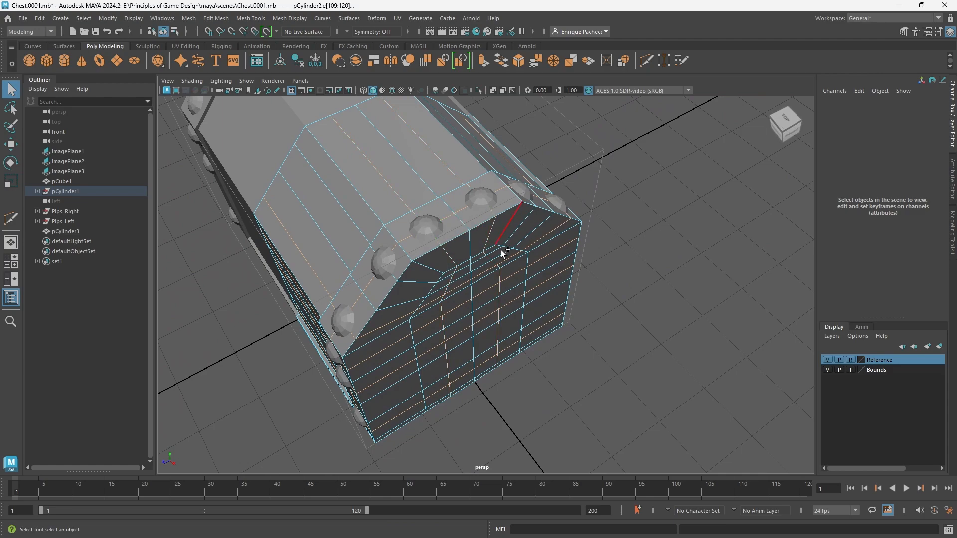
key("Delete")
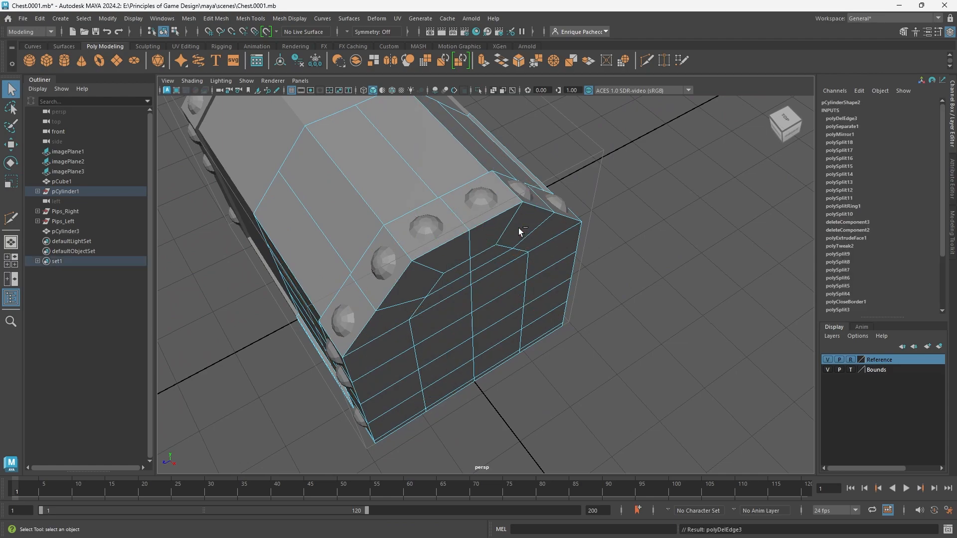
- Select all the lid faces of the right chest half in the front view and detach them from the body
left_click_drag(518, 229, 483, 273, "alt")
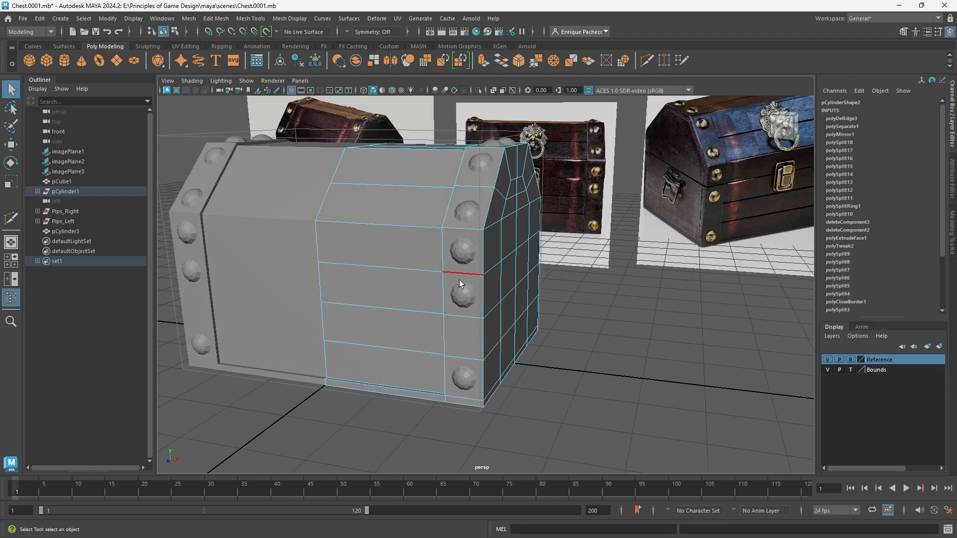
left_click_drag(498, 378, 660, 334, "alt")
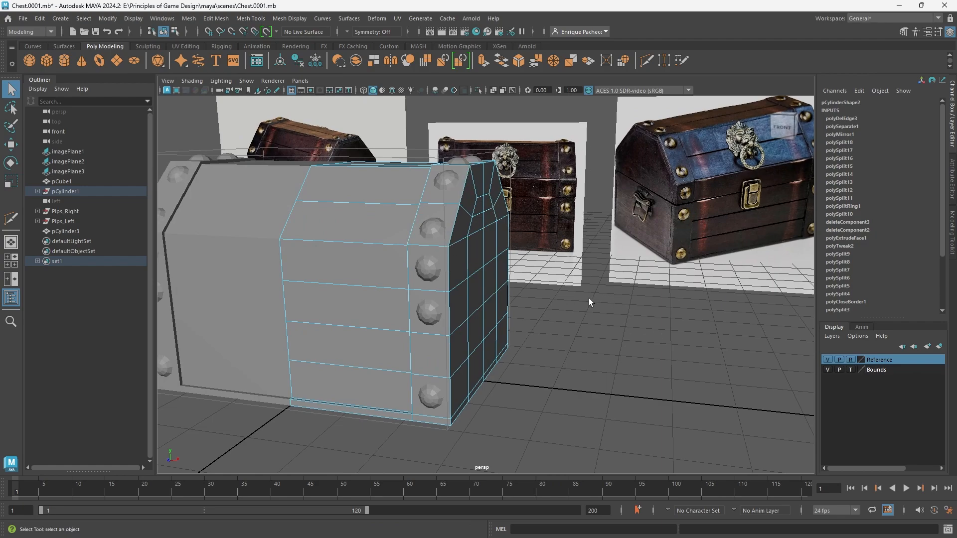
right_click_drag(588, 298, 588, 281)
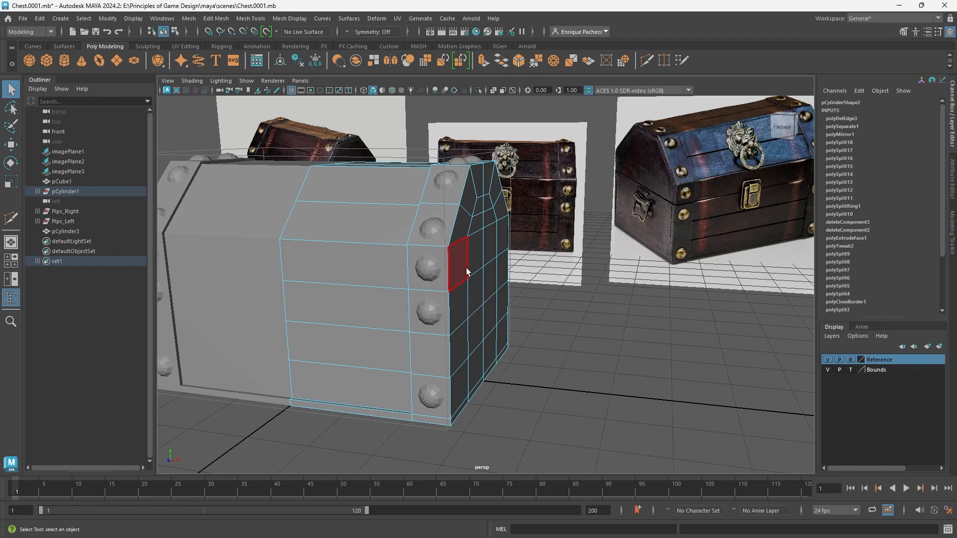
key("space")
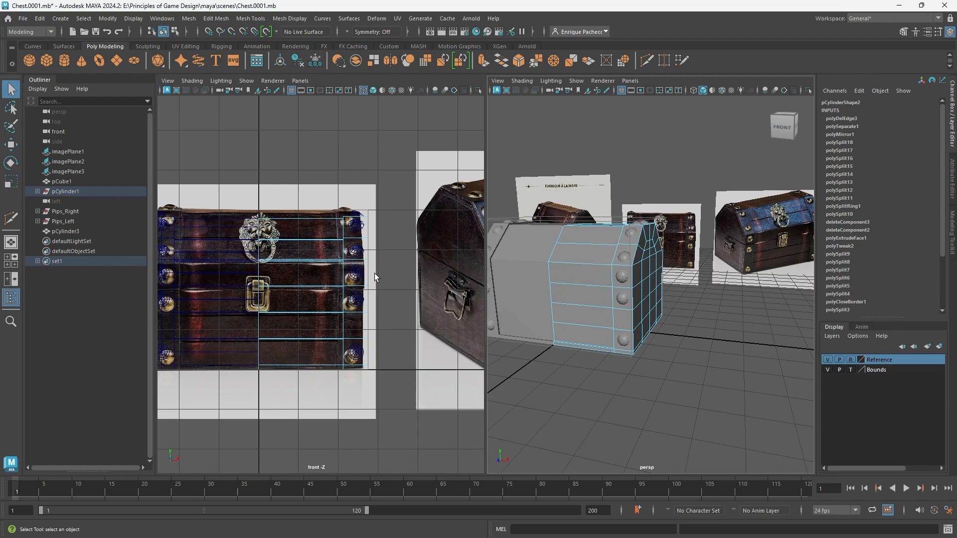
left_click_drag(378, 273, 238, 195)
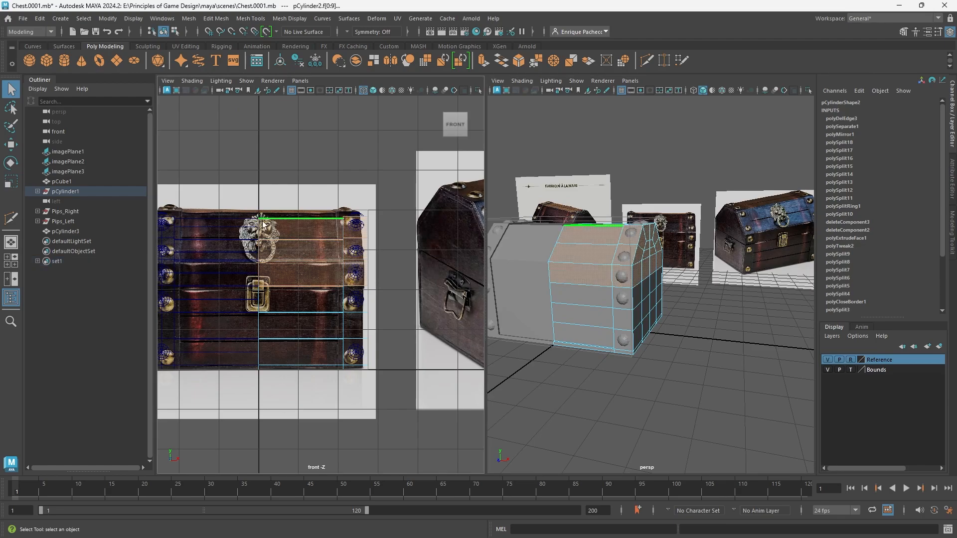
left_click_drag(698, 255, 534, 278, "alt")
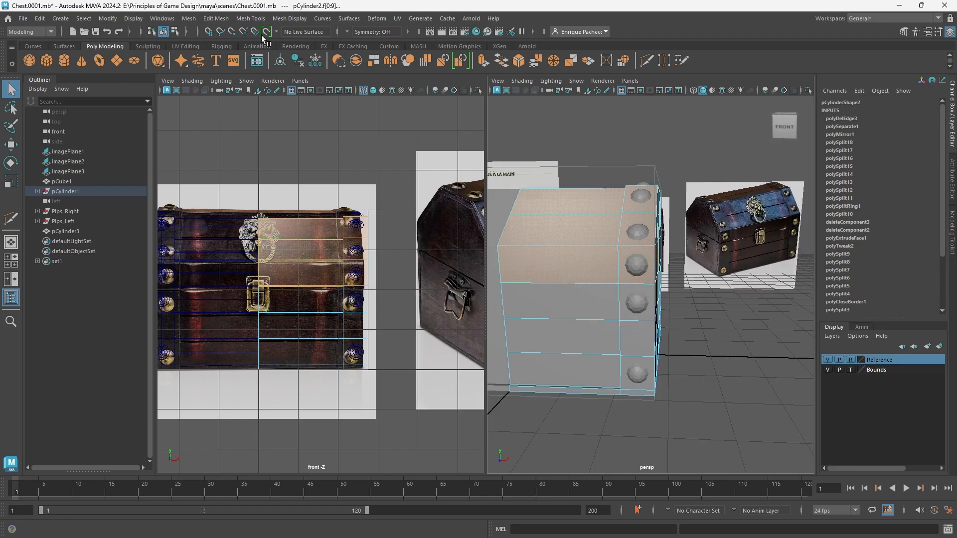
left_click(218, 18)
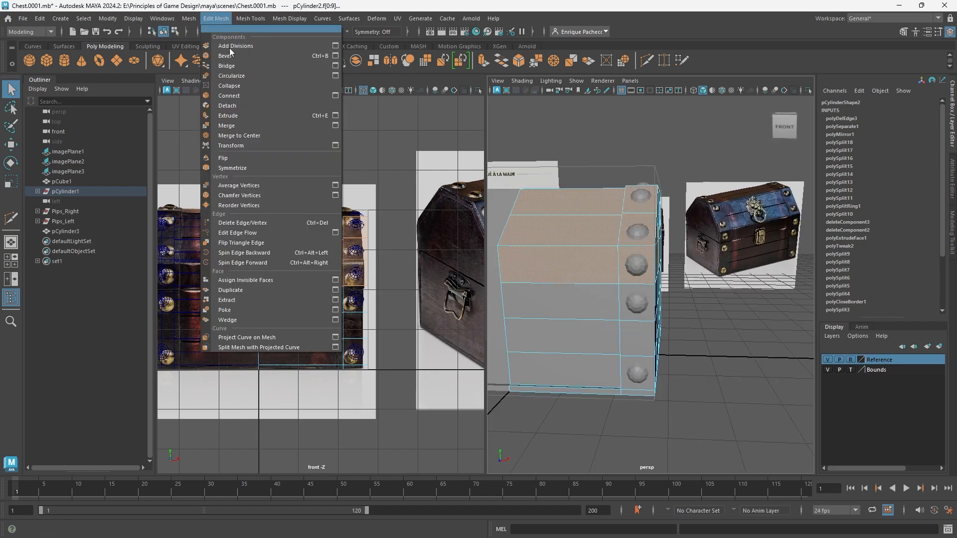
left_click(238, 106)
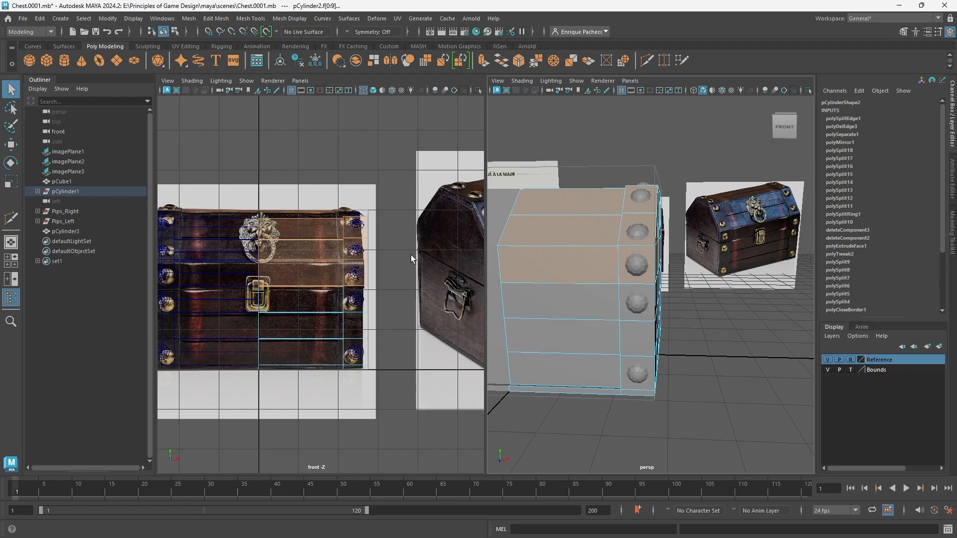
- Check the detached lid and body shells by selecting each one, lift the lid shell upward, and undo the move
left_click(719, 364)
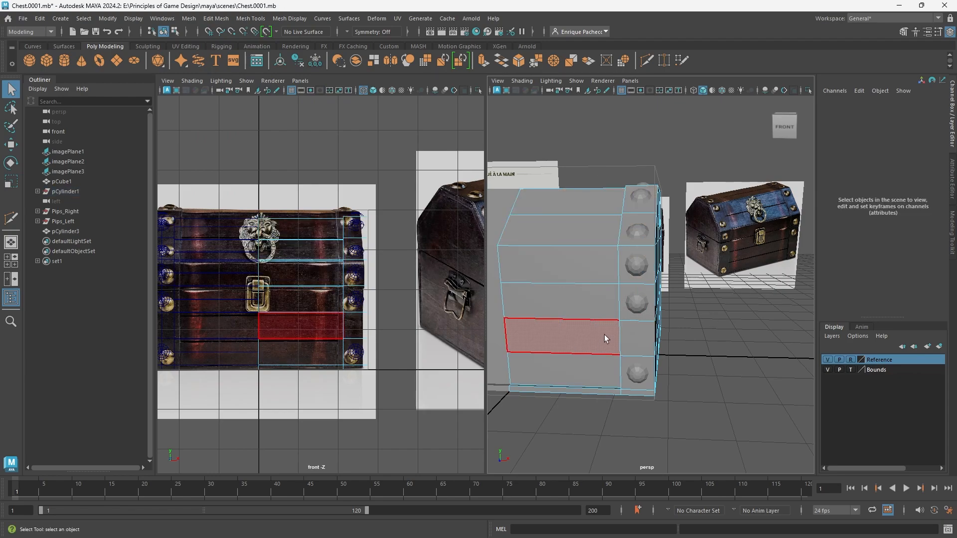
left_click(572, 328)
left_click(583, 238)
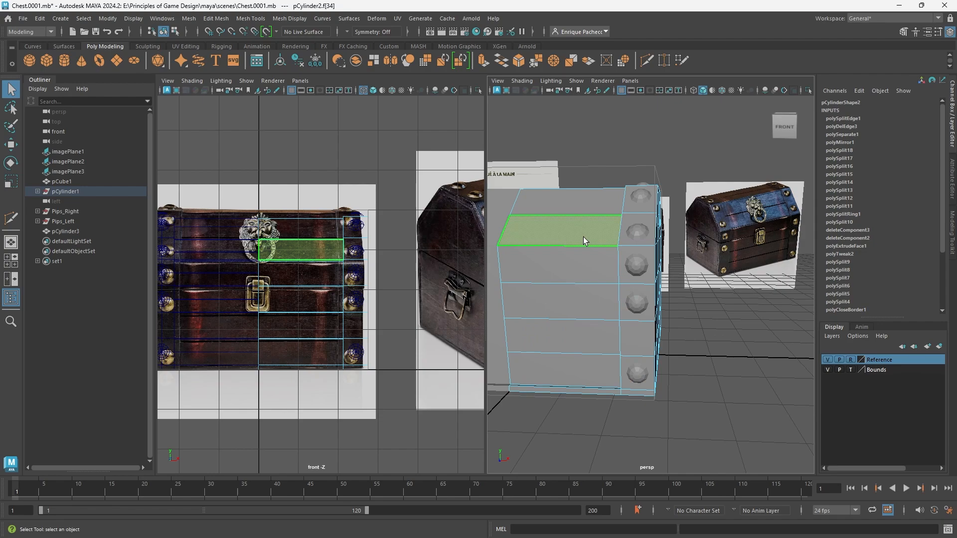
double_click(583, 237)
double_click(588, 304)
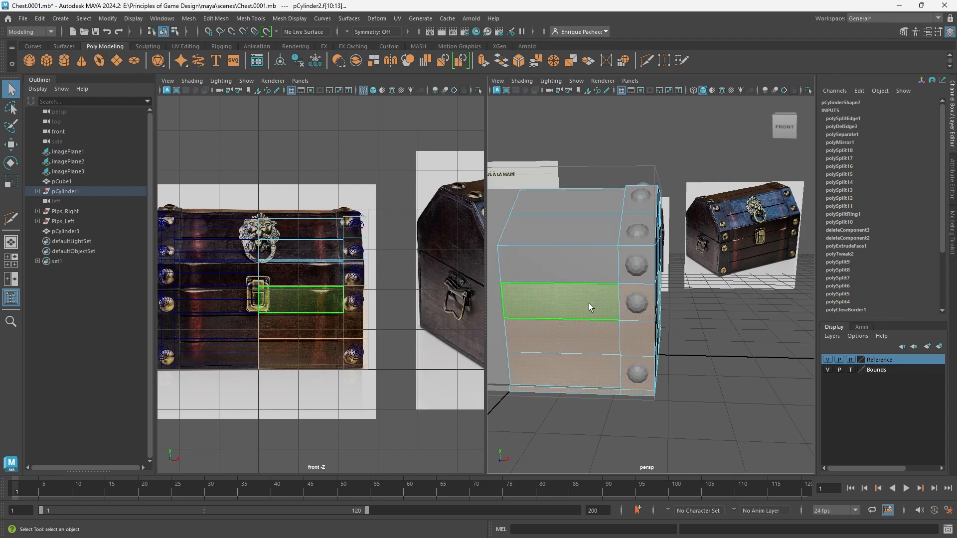
left_click(582, 214)
double_click(581, 209)
key("w")
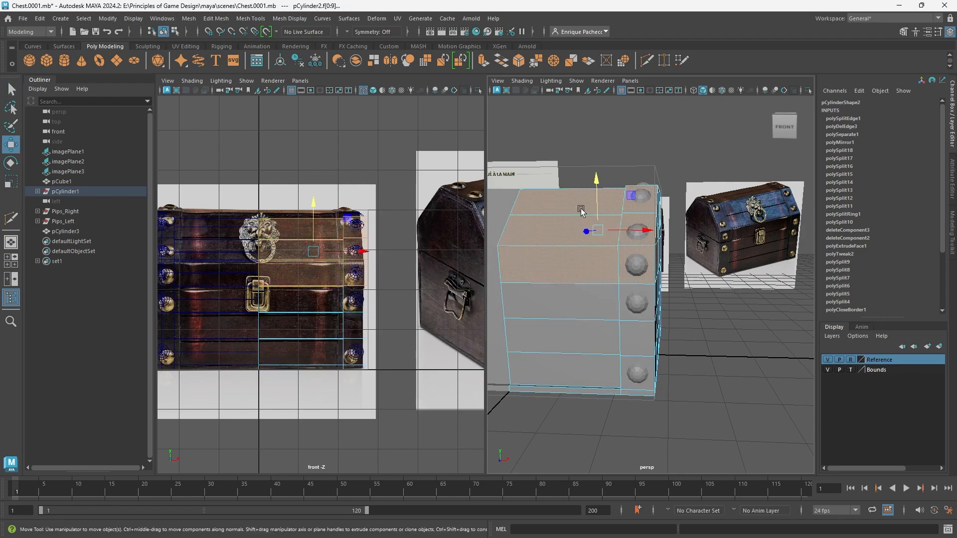
left_click_drag(596, 180, 594, 129)
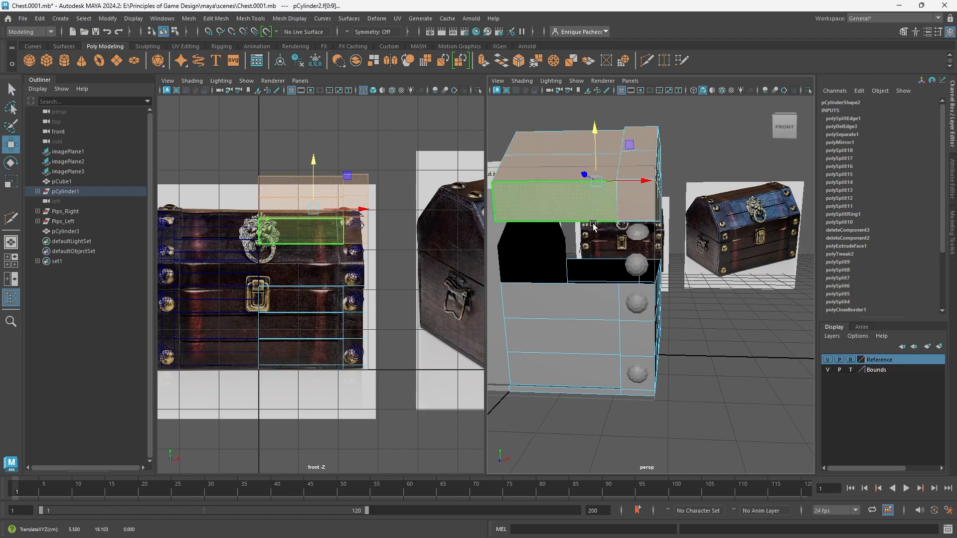
key("ctrl+z")
- Raise the detached lid faces well above the chest body in face mode
right_click_drag(697, 298, 740, 225)
scroll(729, 358, "up", 4)
mouse_move(693, 350)
left_mouse_down("alt")
mouse_move(663, 358)
mouse_move(680, 357)
left_mouse_up("alt")
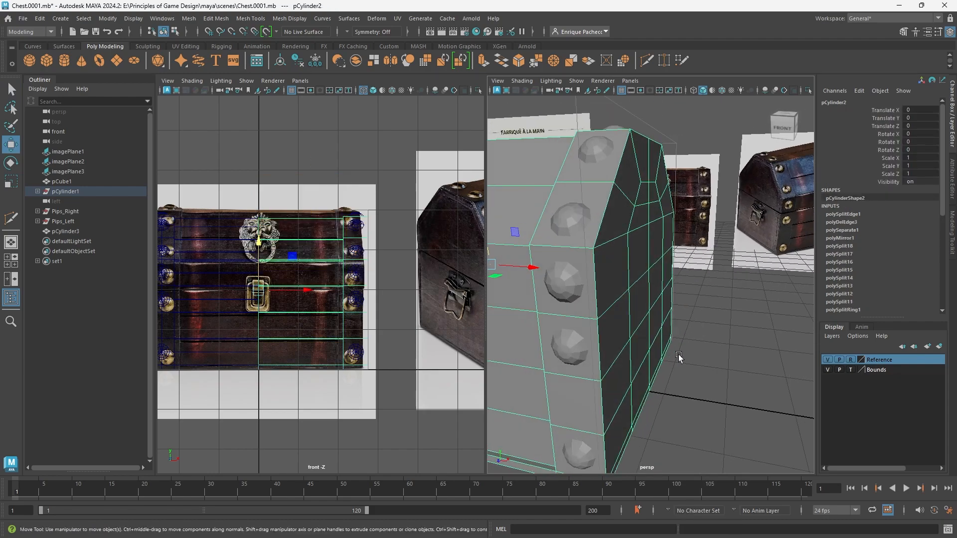
scroll(679, 356, "down", 5)
scroll(656, 338, "up", 3)
right_click_drag(681, 254, 681, 280)
left_click_drag(609, 201, 610, 155)
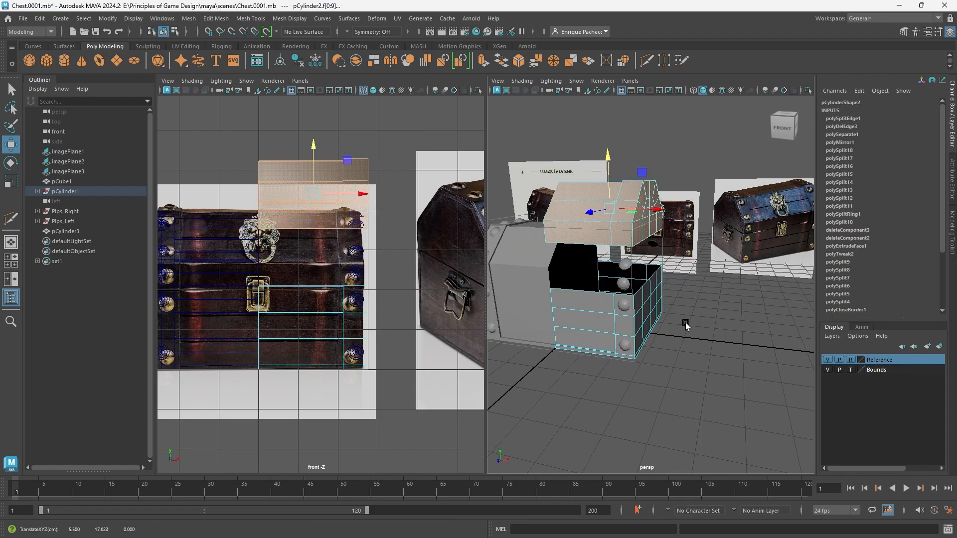
- Try moving the whole right-half mesh sideways in object mode, and undo both this move and the lid lift
right_click_drag(685, 322, 734, 233)
left_click(710, 322)
left_click(586, 246)
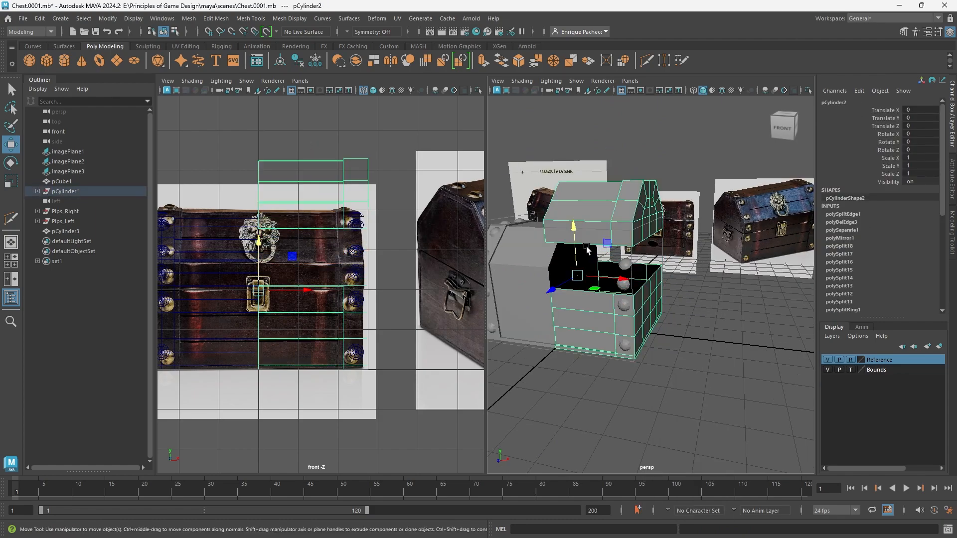
left_click_drag(597, 278, 629, 281)
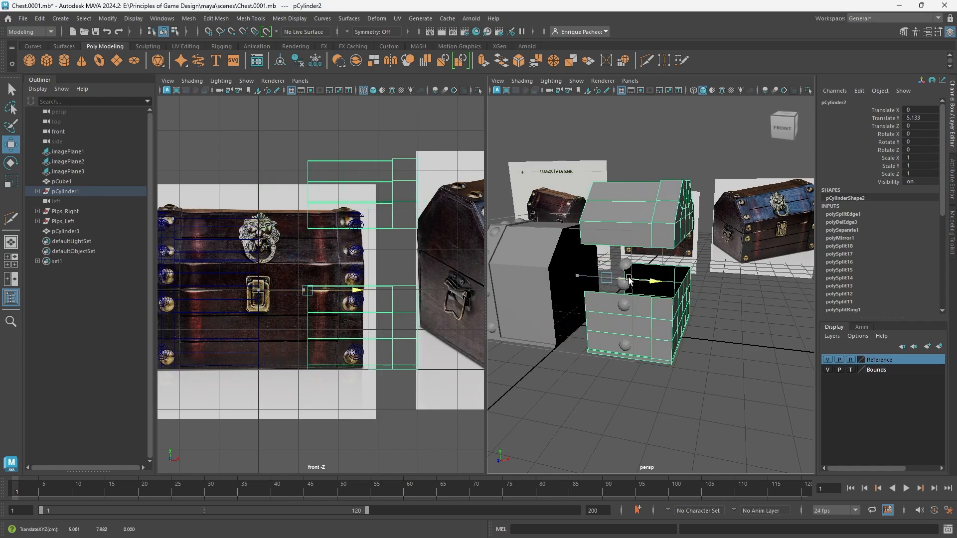
key("ctrl+z")
left_click(668, 323)
key("ctrl+z")
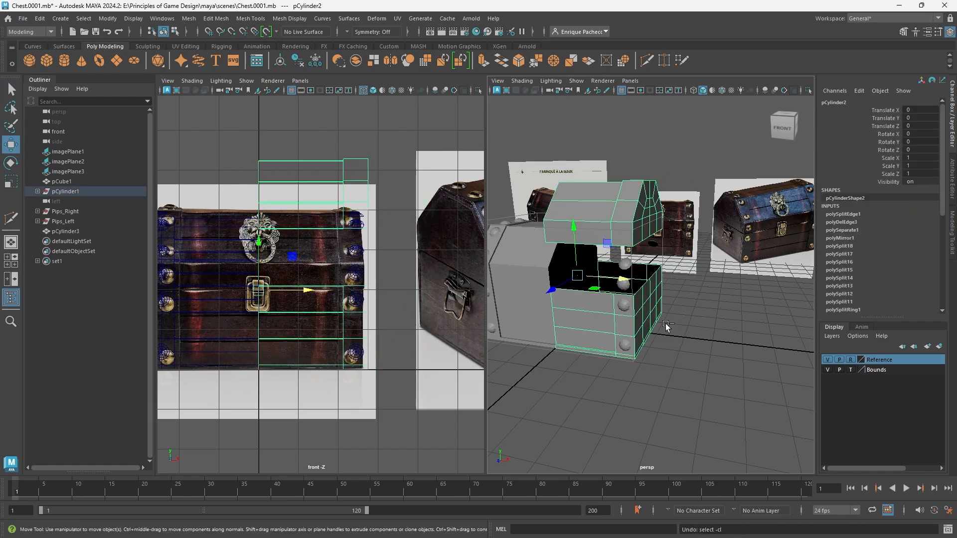
key("ctrl+z")
left_click(677, 316)
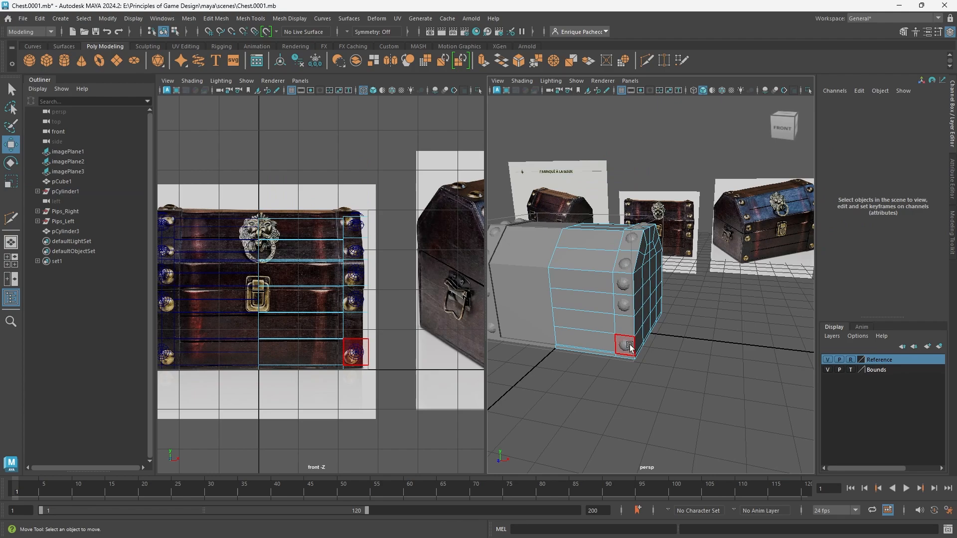
- Select the detached lid shell and separate the right-half mesh into individual lid and body objects
right_click_drag(602, 285, 602, 286)
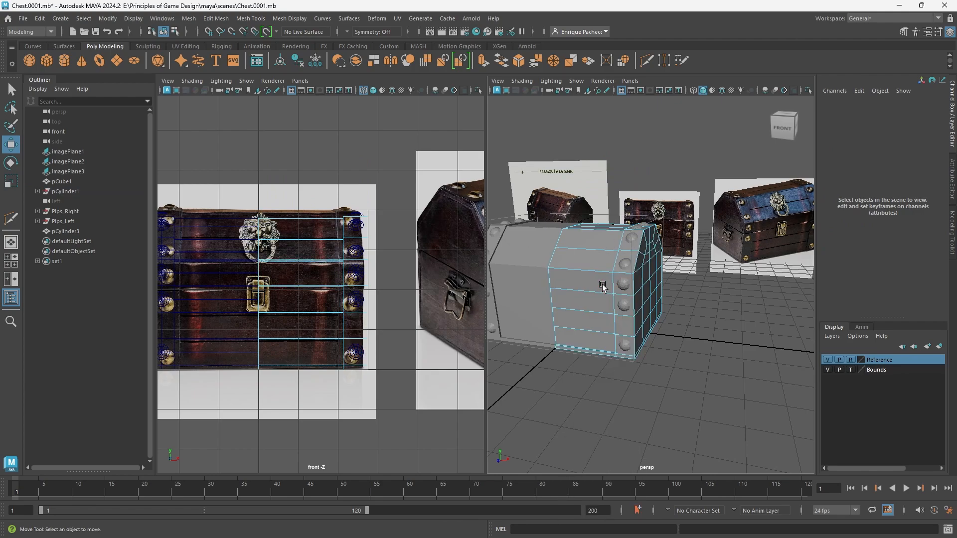
left_click(592, 257)
key("shift+period")
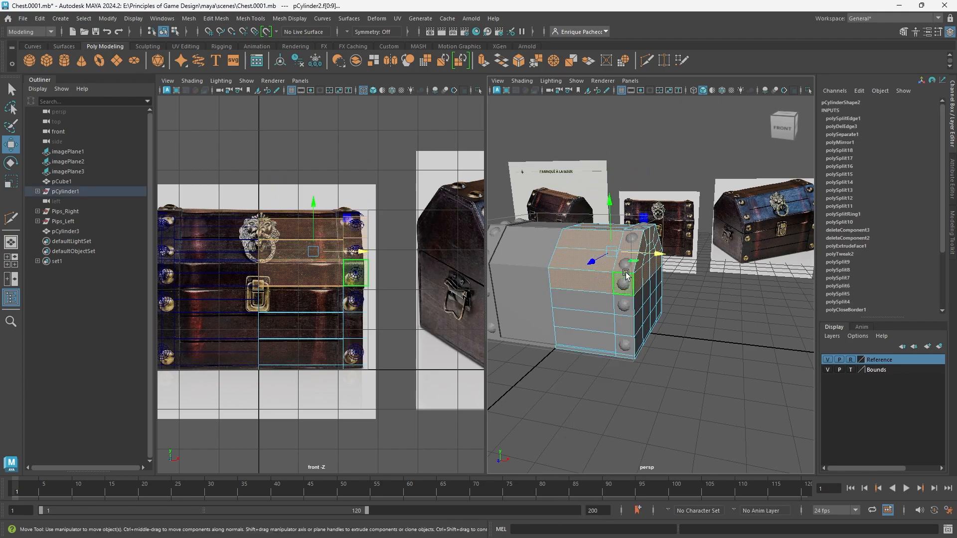
left_click_drag(617, 291, 624, 293, "alt")
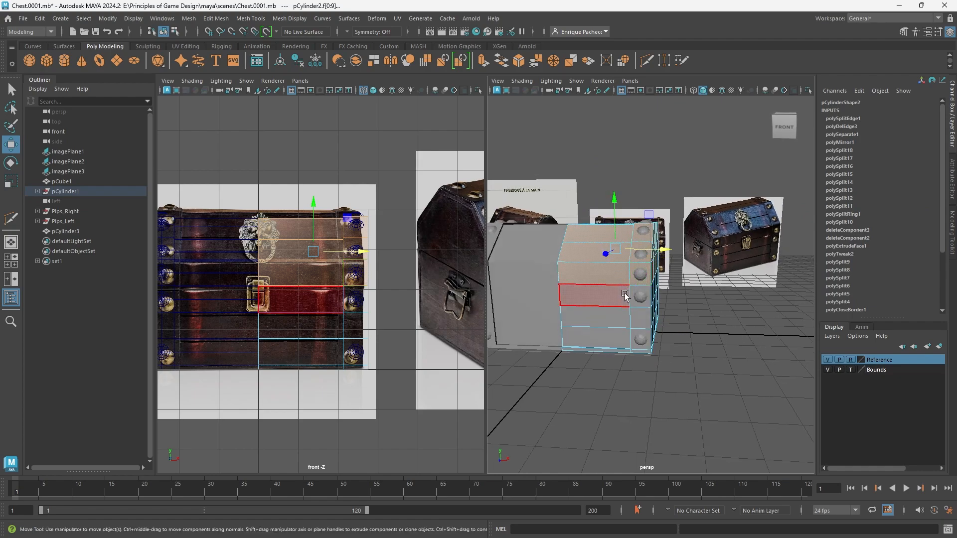
left_click(191, 18)
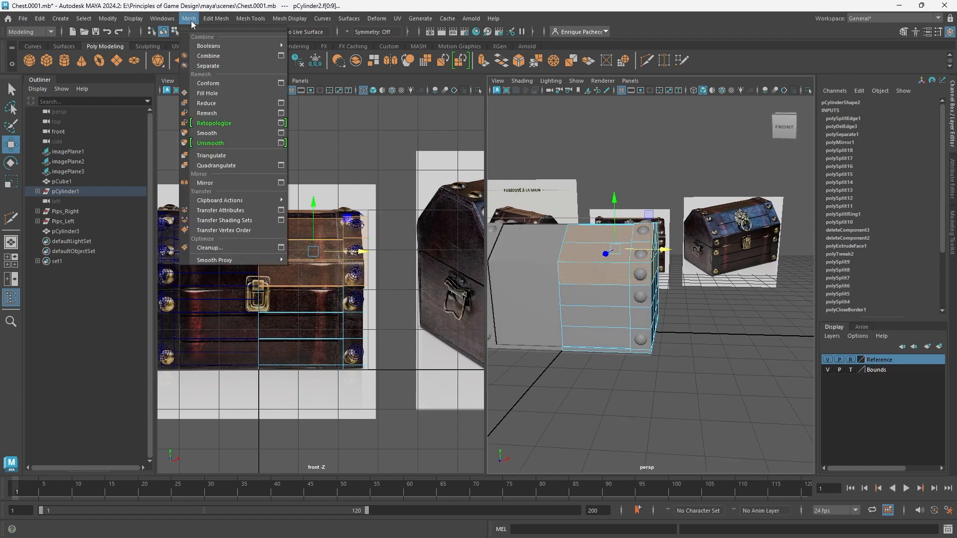
left_click(202, 66)
- Select the separated lid object, try lifting it off the chest body, and undo the move
left_click_drag(702, 358, 660, 362, "alt")
left_click(670, 331)
left_click(647, 285)
left_click(644, 257)
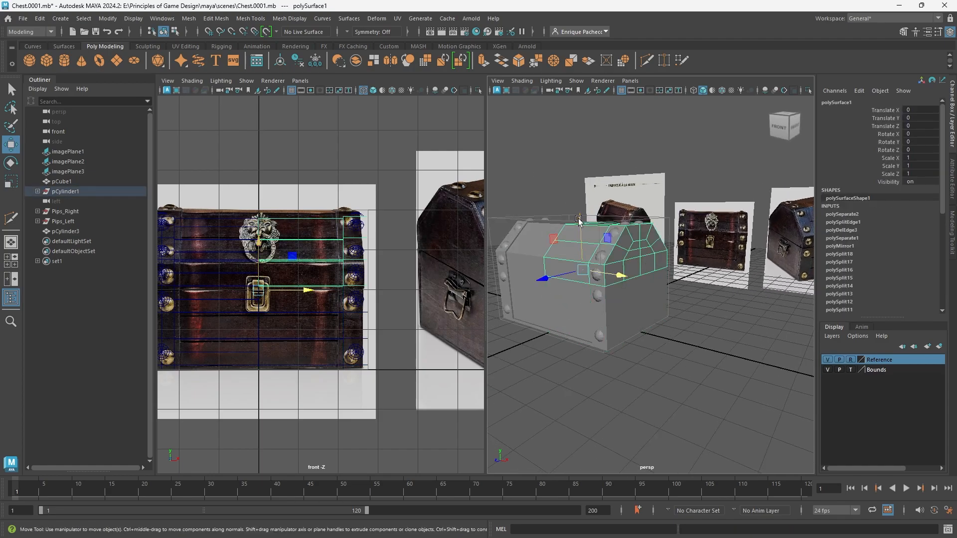
left_click_drag(580, 219, 578, 170)
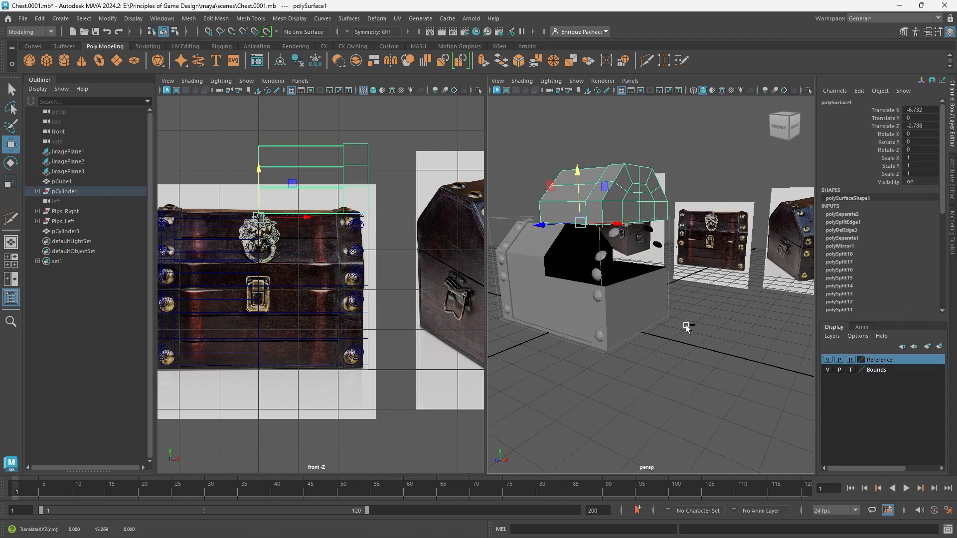
key("ctrl+z")
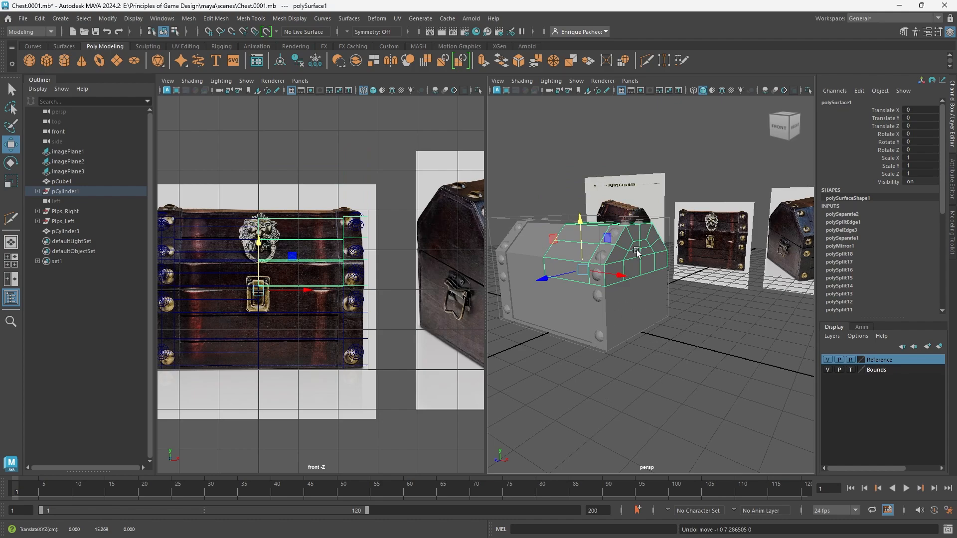
- Expand the pCylinder1 hierarchy and rename the separated lid object polySurface1 as Lid
left_click(38, 191)
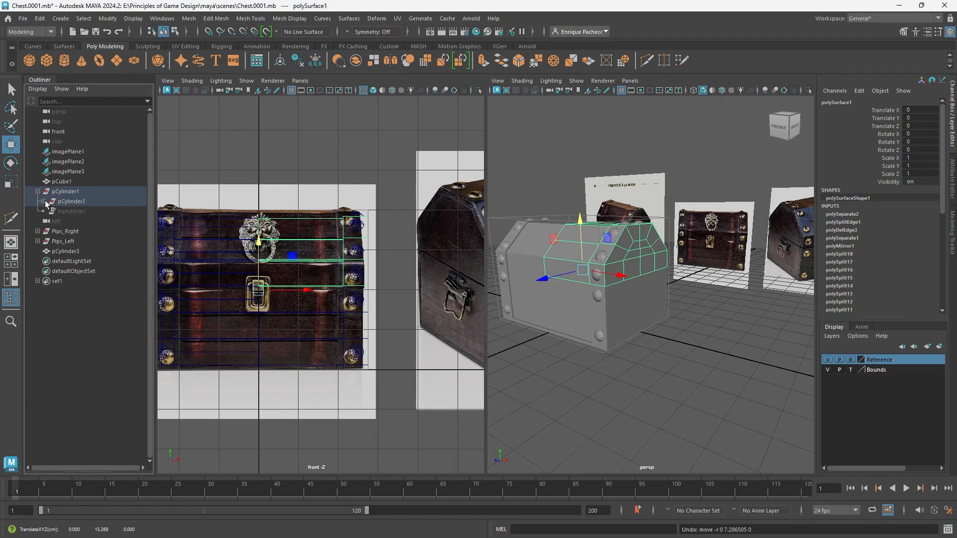
left_click(44, 201)
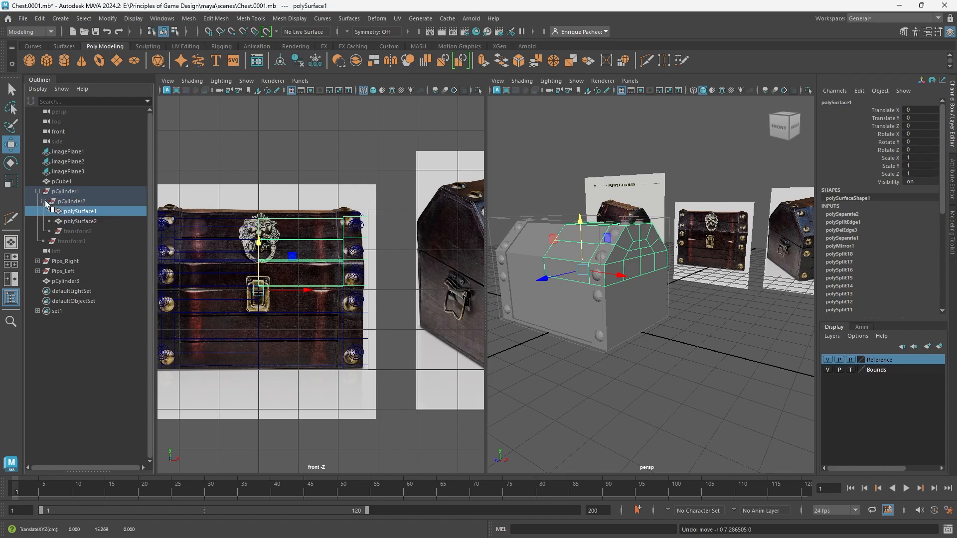
scroll(487, 265, "up", 2)
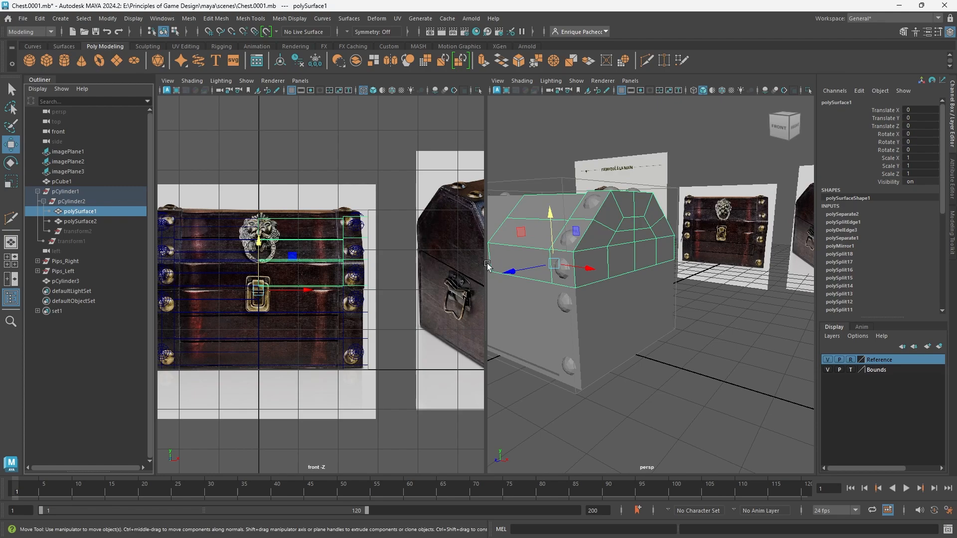
double_click(88, 213)
type("L")
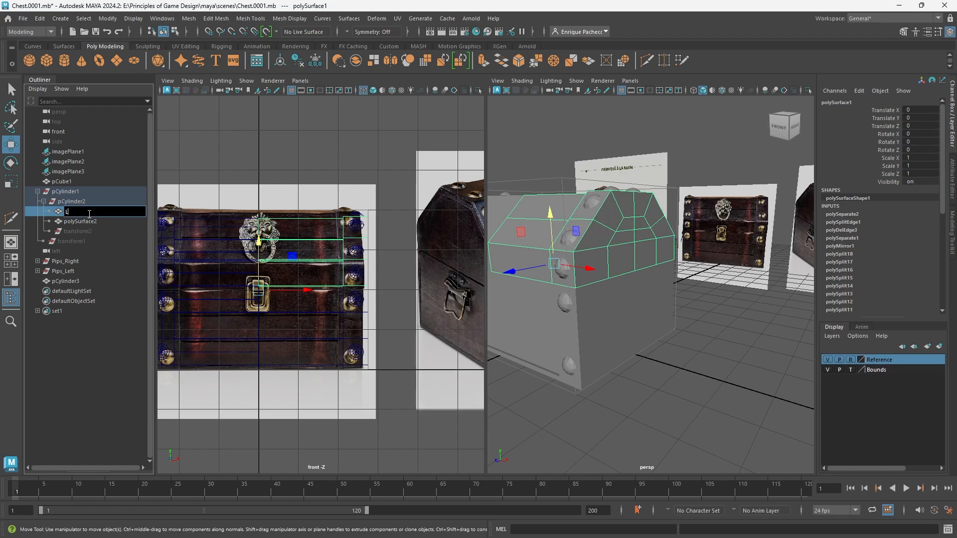
type("id")
key("Return")
- Select the lower body of the chest's right half and rename it Base
left_click(623, 308)
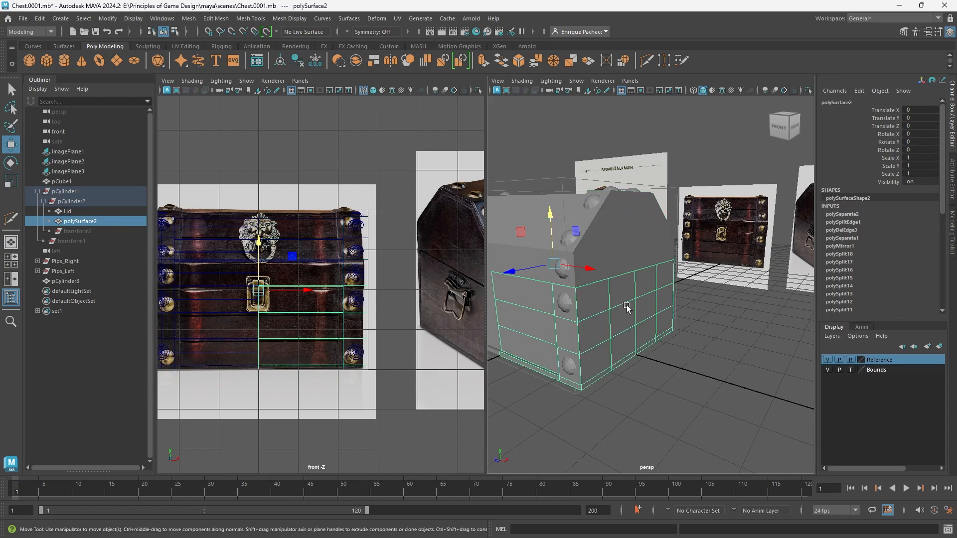
double_click(90, 221)
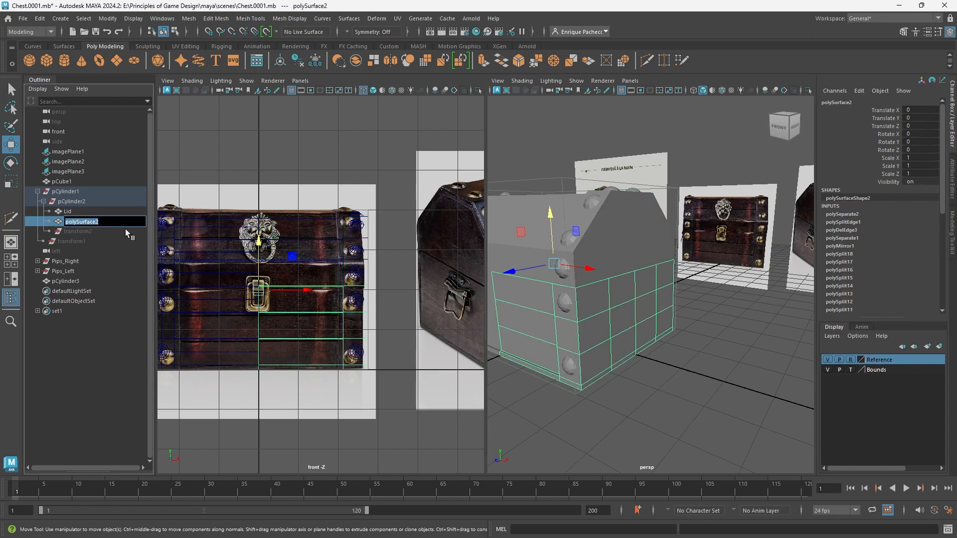
type("Base")
key("Return")
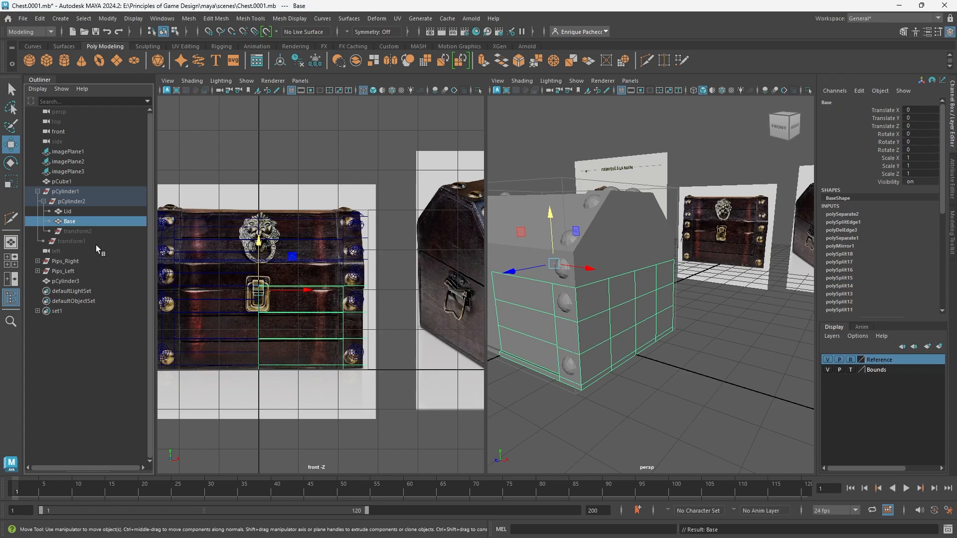
- Select both the Lid and Base objects and delete their construction history
left_click(71, 211, "ctrl")
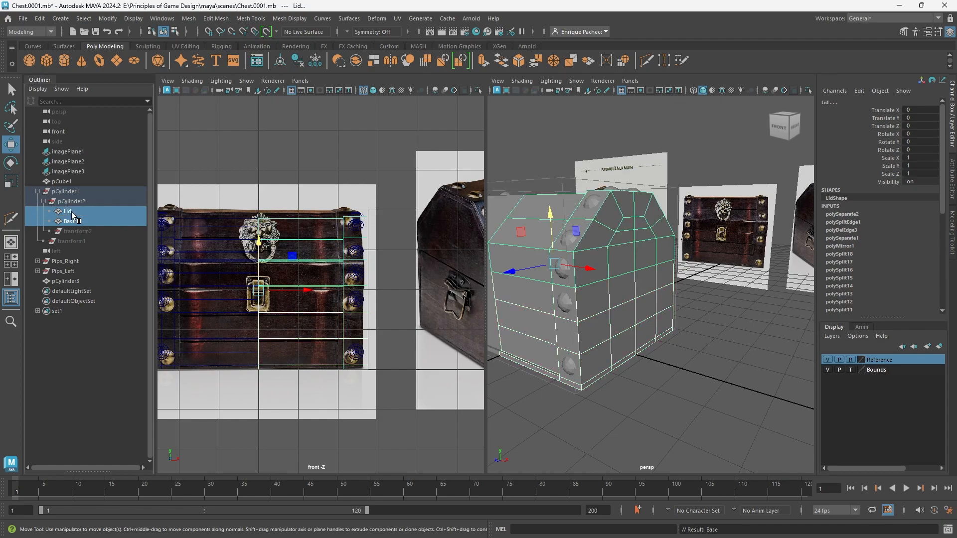
left_click(40, 19)
mouse_move(90, 138)
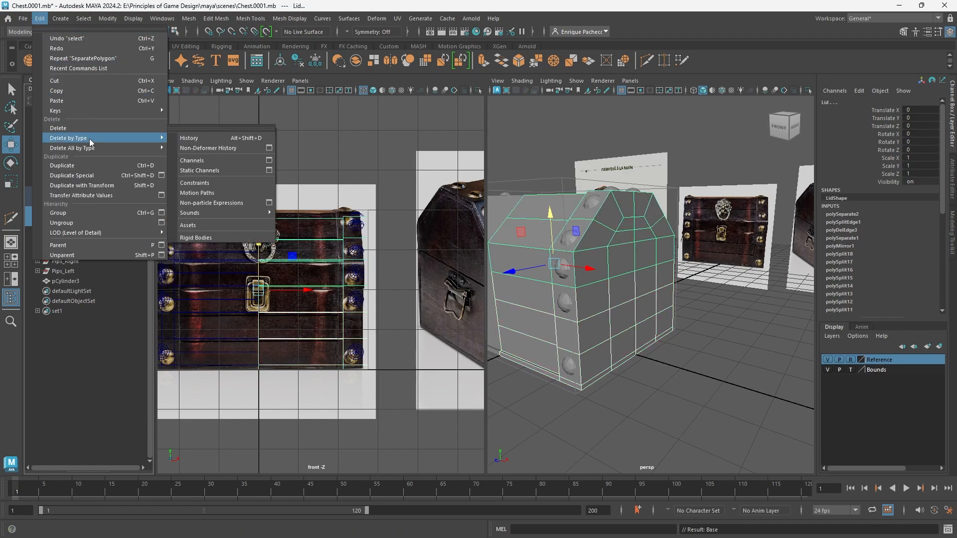
left_click(197, 139)
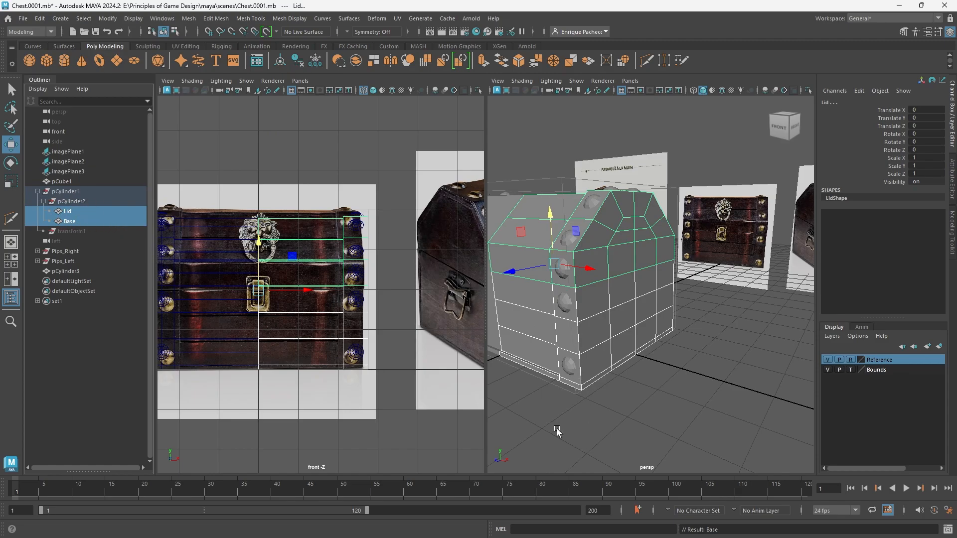
- Select the chest's left-half mesh, pCylinder3, and delete its construction history
middle_click_drag(557, 429, 614, 422, "alt")
left_click_drag(623, 420, 670, 417, "alt")
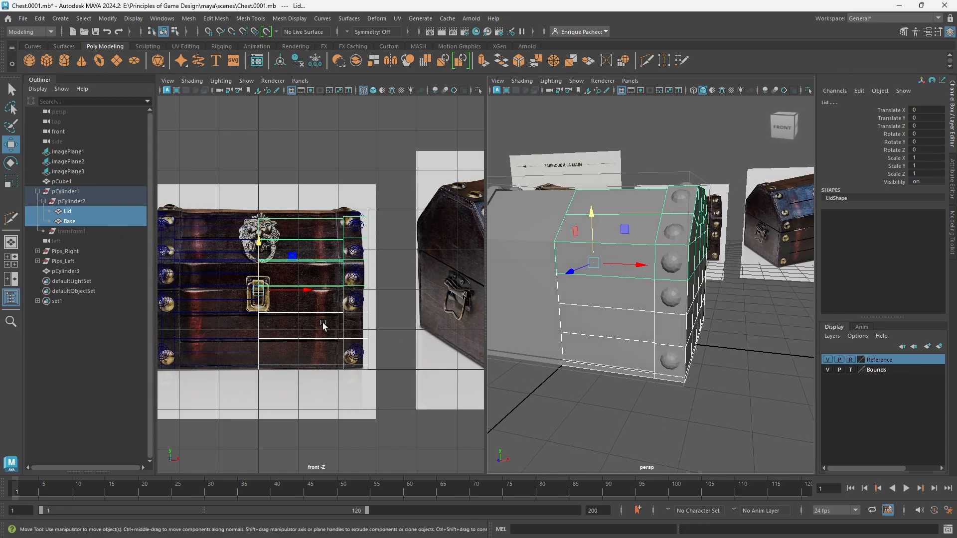
left_click(86, 229)
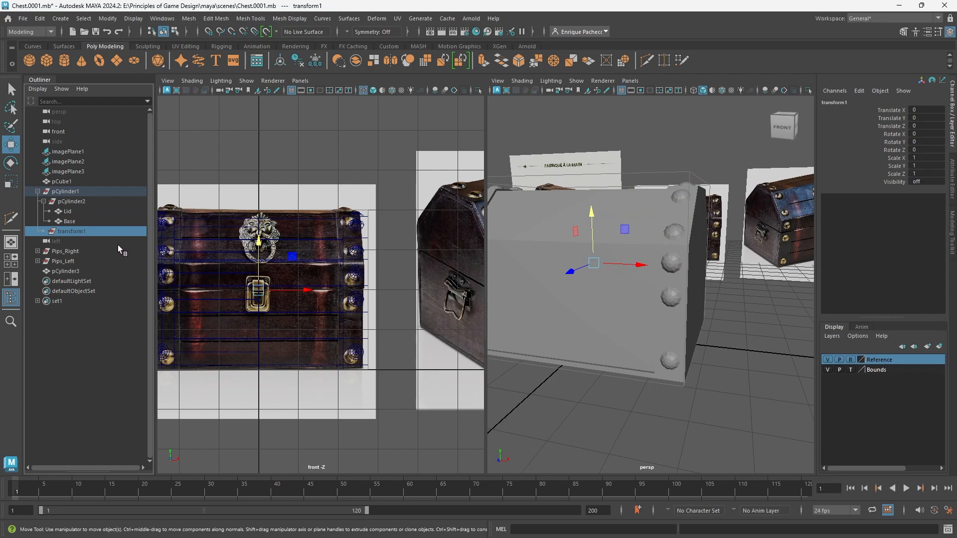
left_click(650, 348)
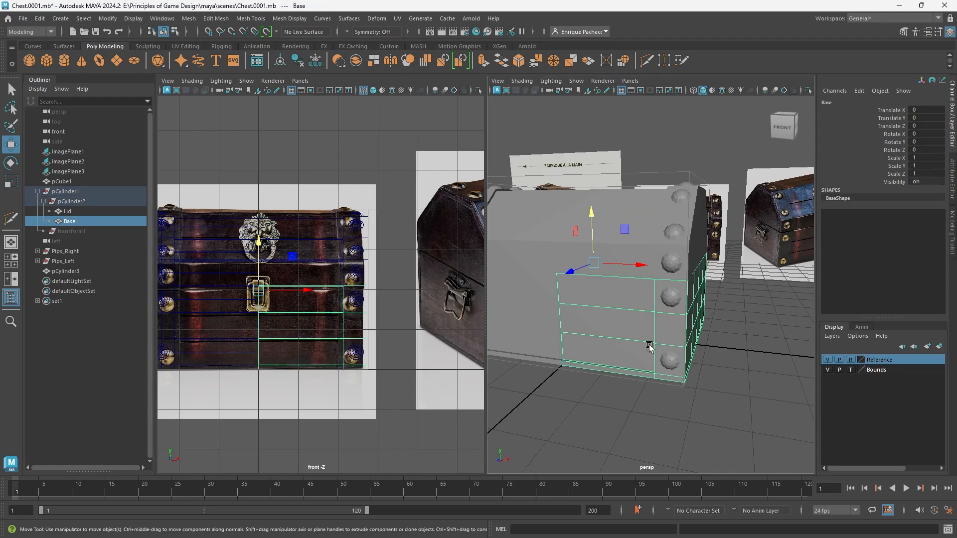
left_click(526, 302)
left_click_drag(532, 366, 655, 366, "alt")
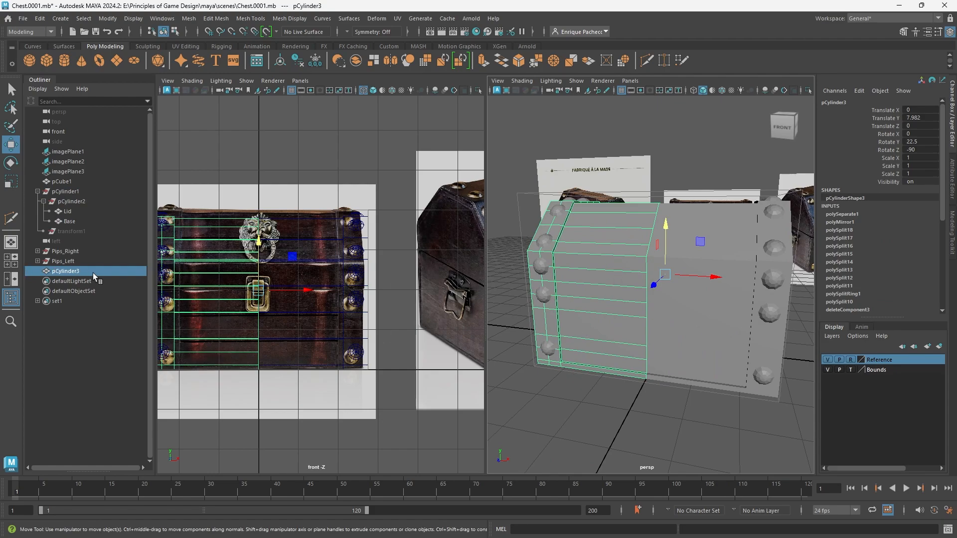
left_click(39, 23)
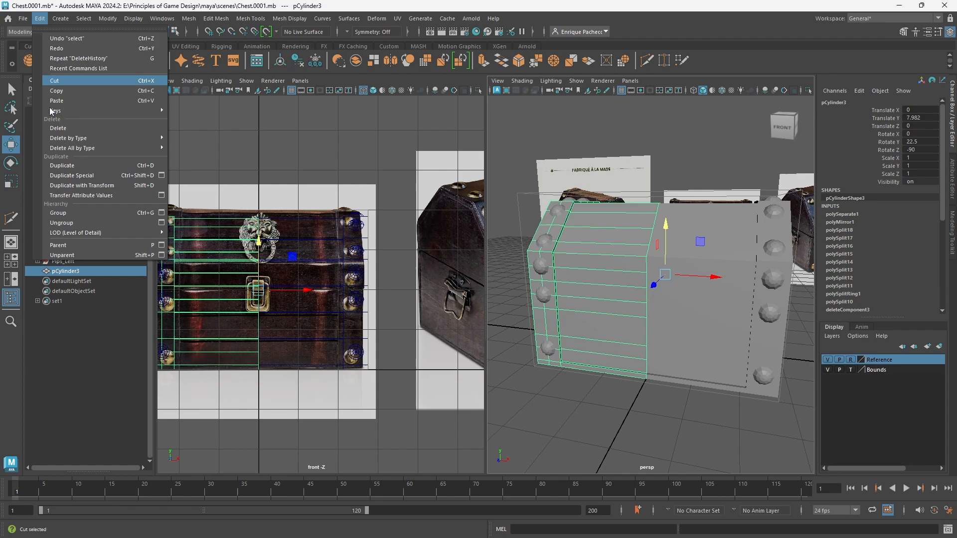
mouse_move(80, 138)
left_click(181, 136)
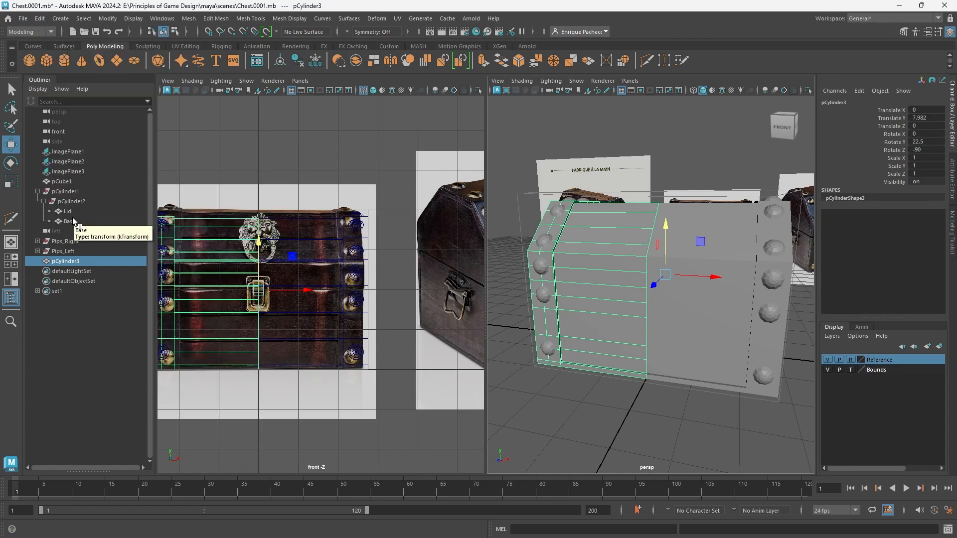
- Check the Base and Lid objects, and rename their parent group pCylinder2 as Chest
left_click(736, 331)
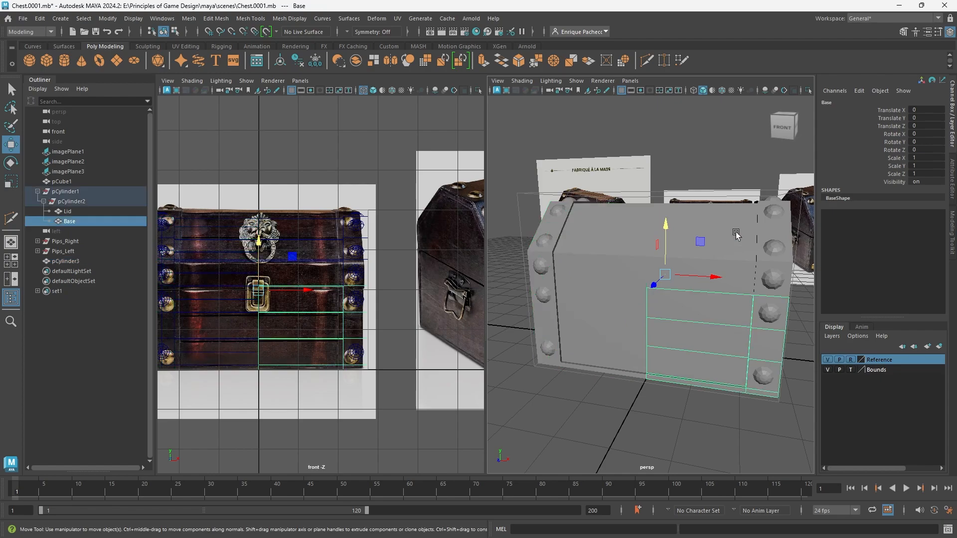
left_click(737, 235)
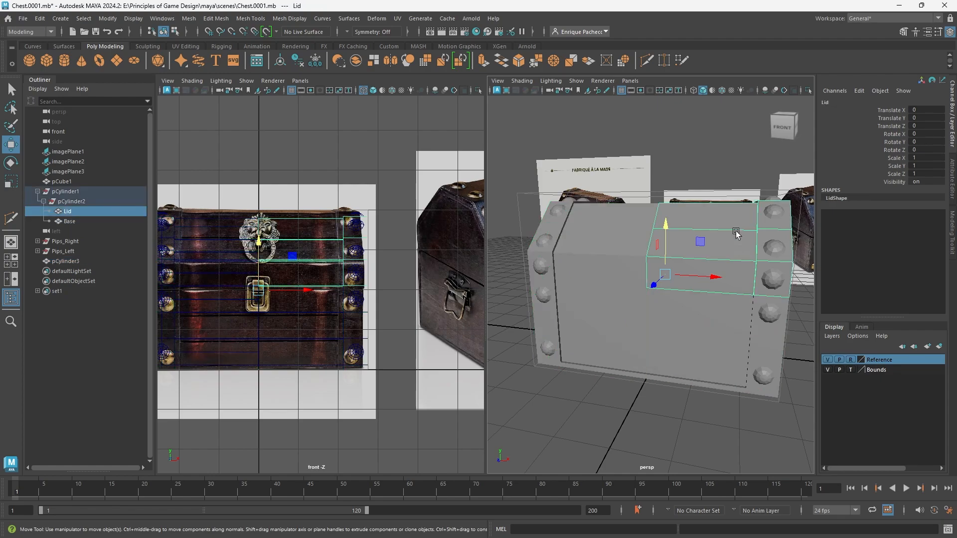
double_click(72, 202)
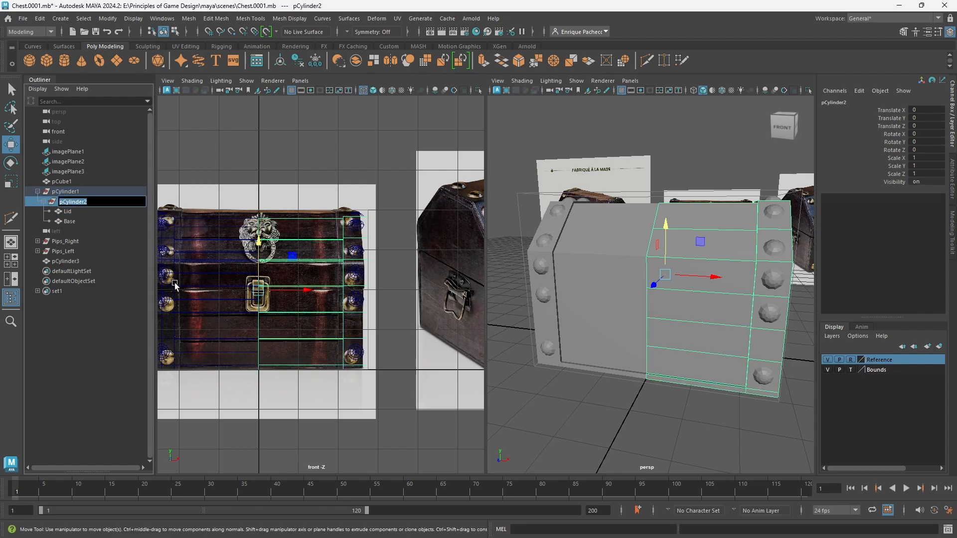
type("Chest")
key("Return")
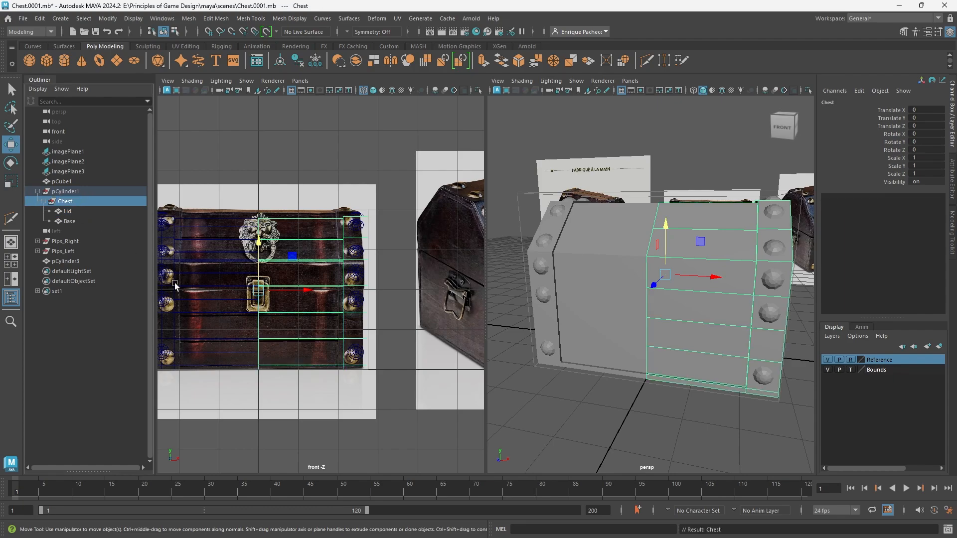
- Select the lowest front lid pip on the chest's right side as a whole object
left_click_drag(733, 307, 609, 307, "alt")
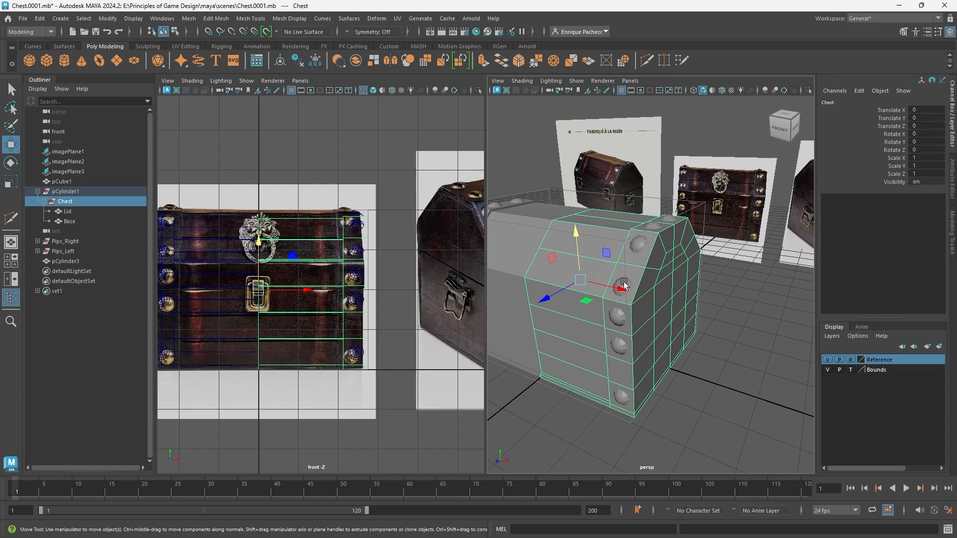
left_click_drag(625, 367, 780, 275, "alt")
left_click_drag(604, 282, 684, 341, "alt")
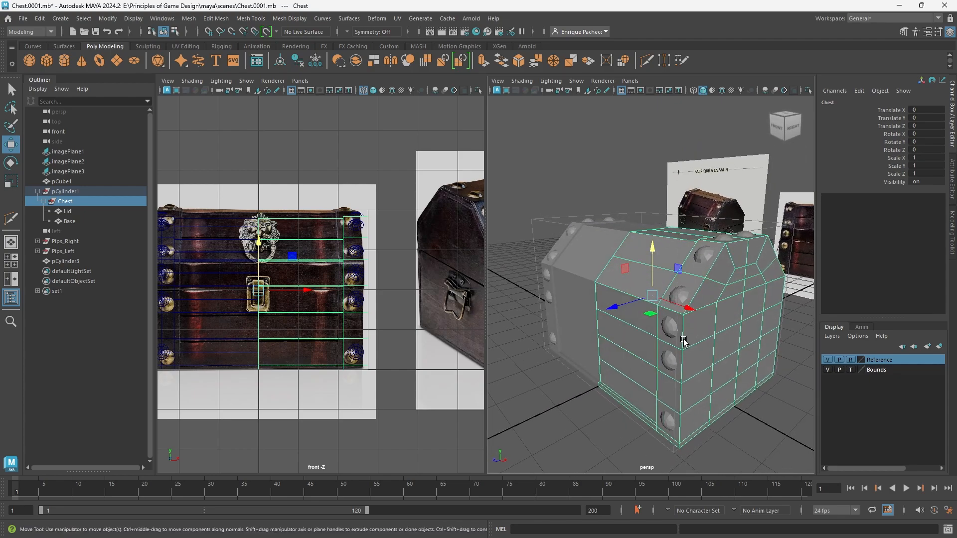
right_click(668, 327)
right_click_drag(669, 328, 668, 284)
double_click(672, 333)
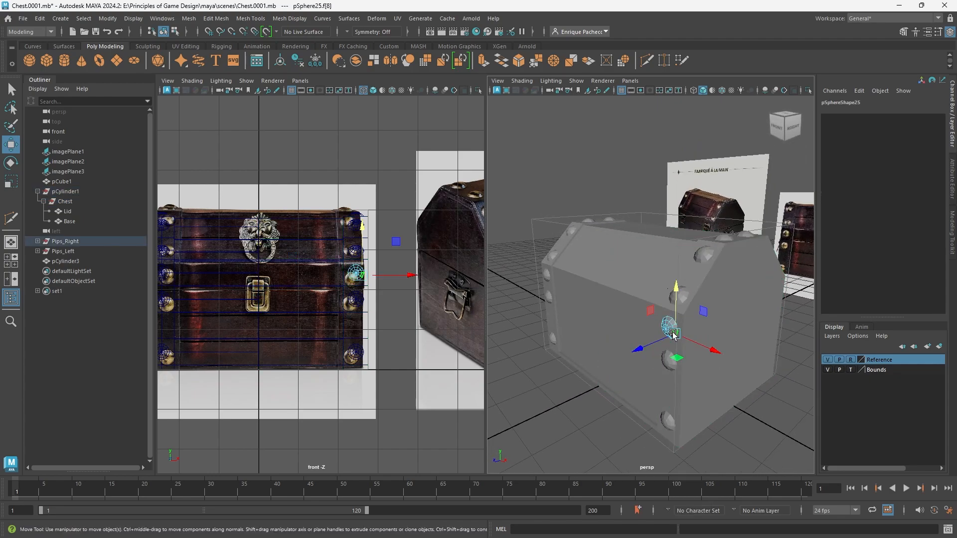
right_click_drag(673, 332, 671, 287)
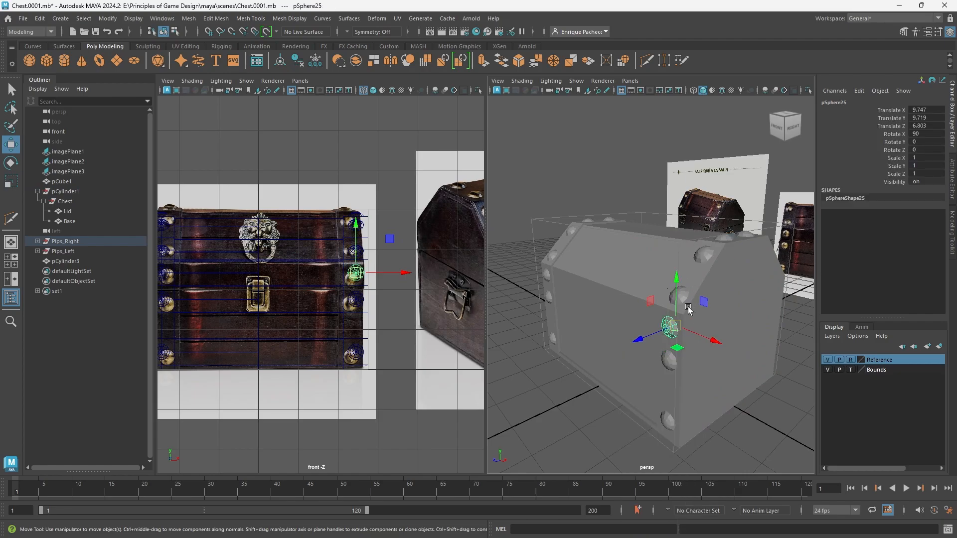
- Add the remaining right-side lid pips, front to back, to the selection and group them
key("q")
left_click(677, 296, "shift")
left_click(704, 251, "shift")
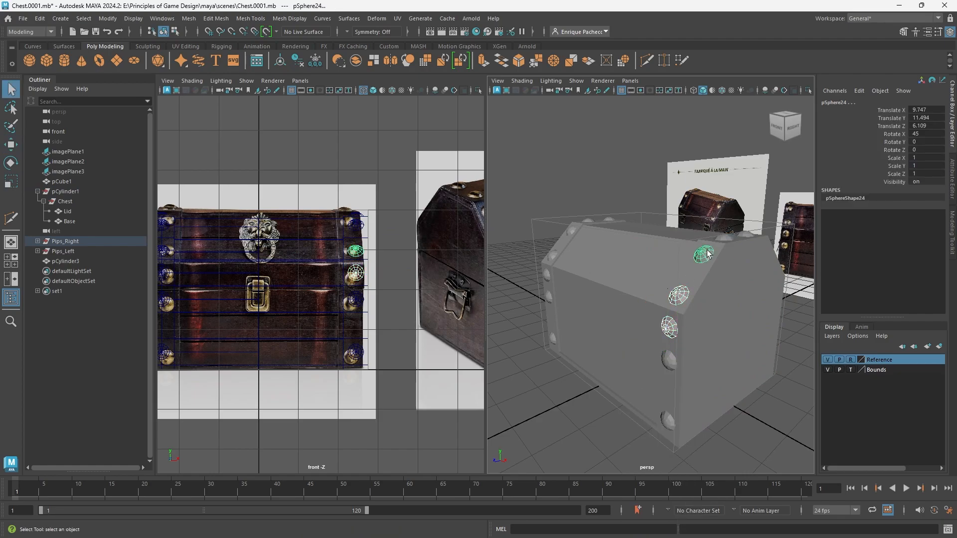
left_click(725, 238, "shift")
left_click_drag(768, 297, 719, 341, "alt")
left_click(712, 282, "shift")
left_click(648, 288, "shift")
left_click(680, 328, "shift")
left_click_drag(722, 285, 719, 273, "alt")
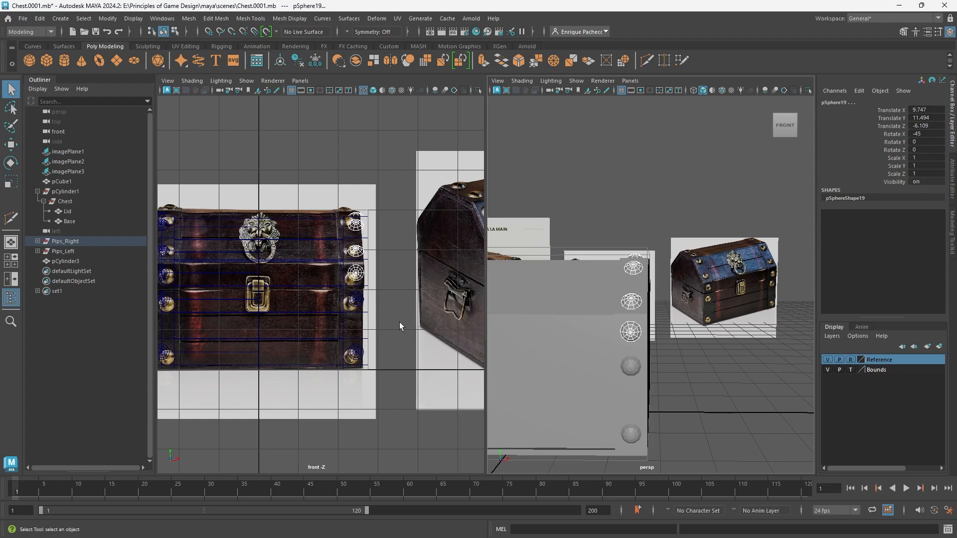
key("ctrl+g")
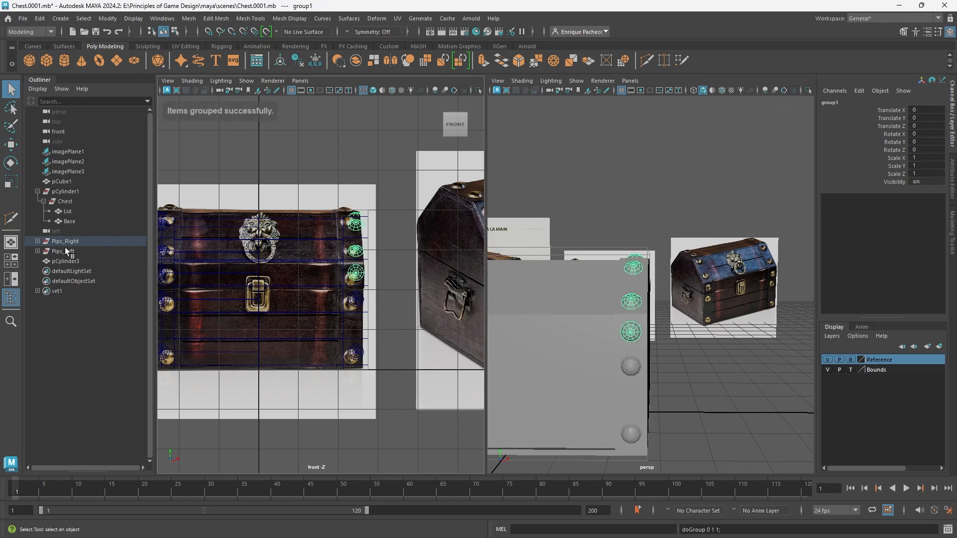
- Expand Pips_Right and rename the new lid pip group inside it as Top
left_click(37, 241)
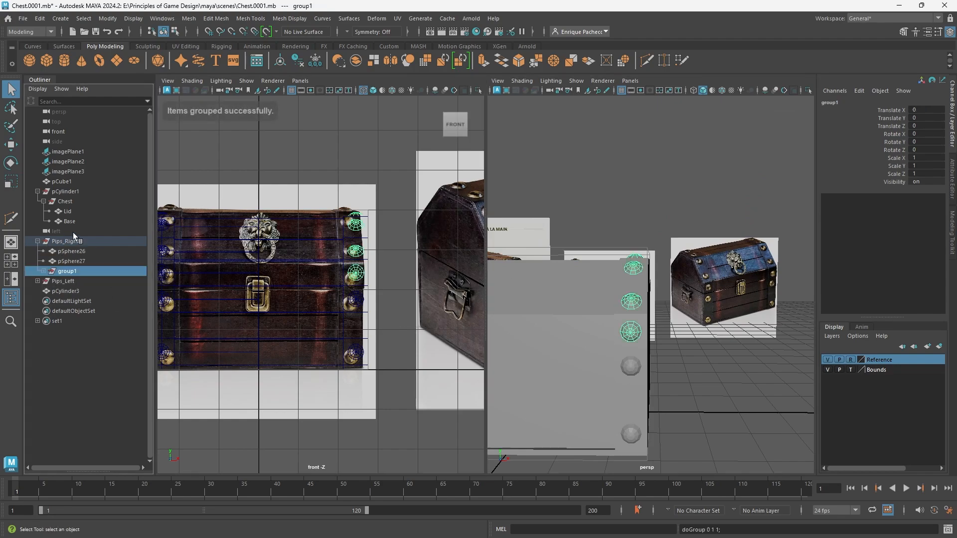
double_click(73, 272)
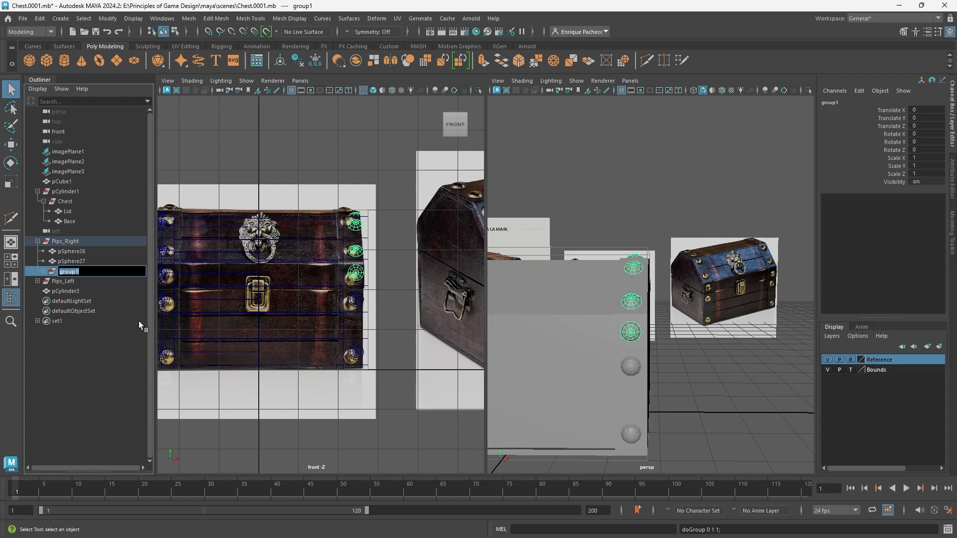
type("Top")
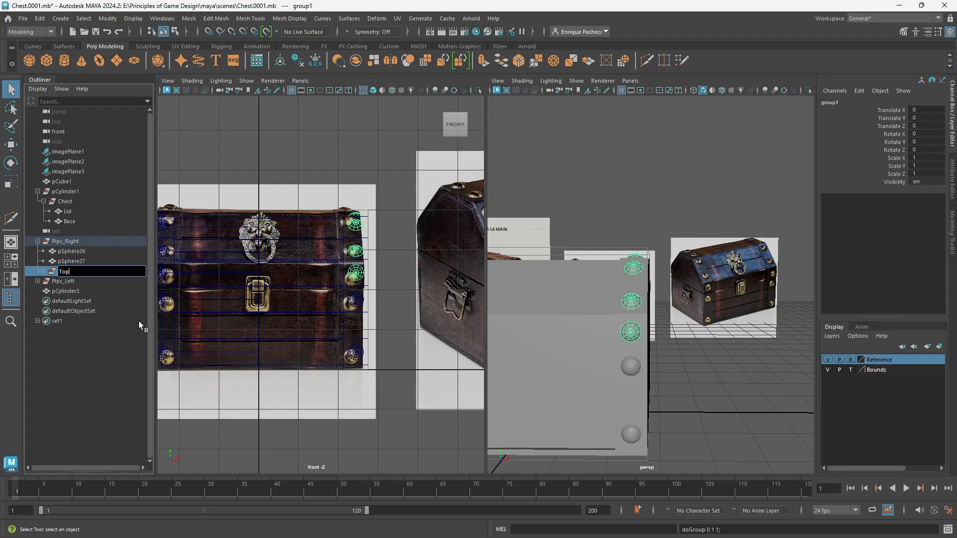
key("Return")
- Select all lid pips on the chest's left side and move them from Pips_Left into the Top group
key("f")
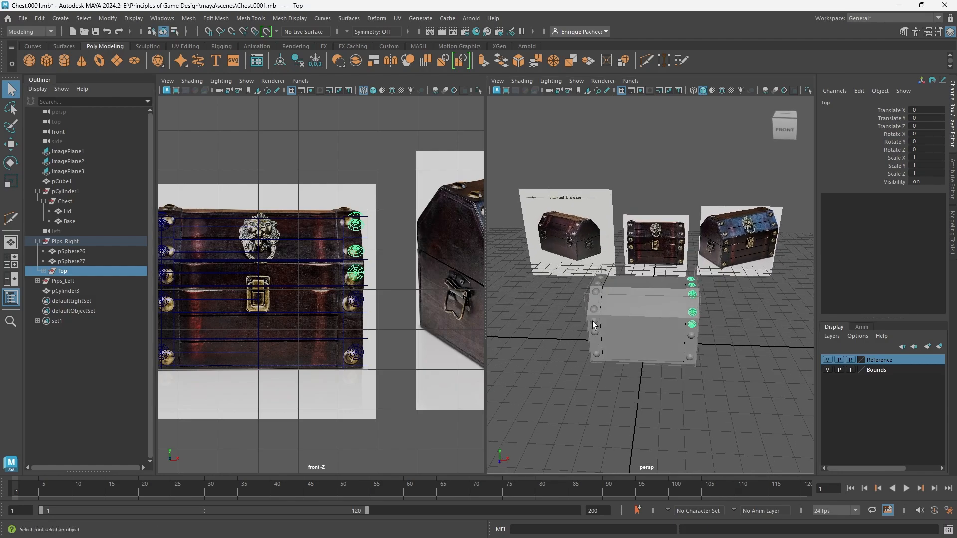
left_click(593, 322)
left_click(593, 309, "shift")
left_click(596, 292, "shift")
left_click_drag(620, 267, 619, 327, "alt")
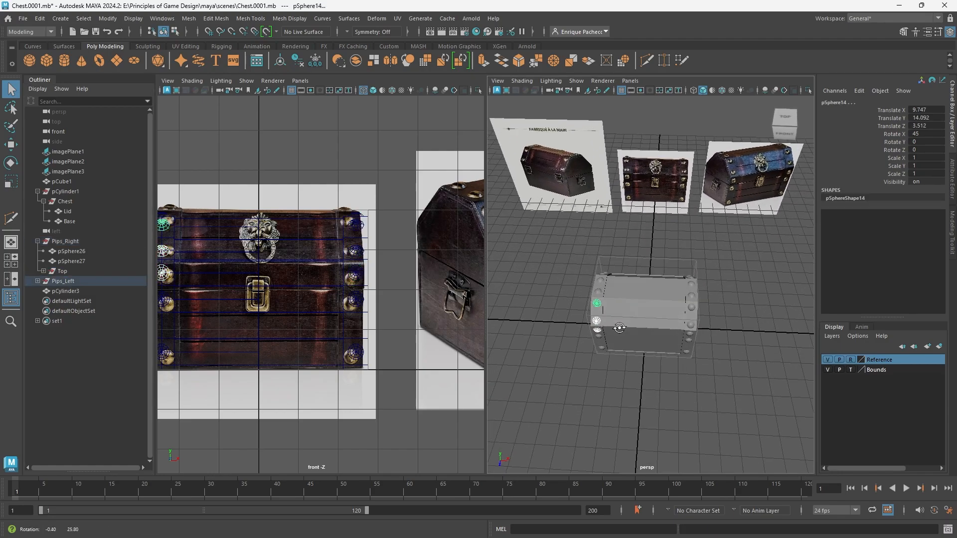
left_click(599, 294, "shift")
left_click(600, 280, "shift")
left_click_drag(605, 283, 602, 308, "alt")
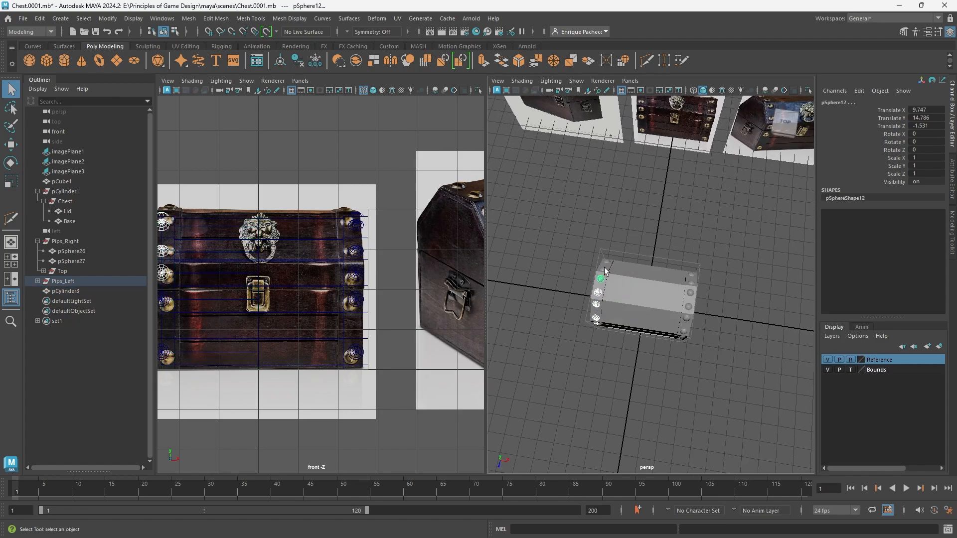
left_click(606, 261, "shift")
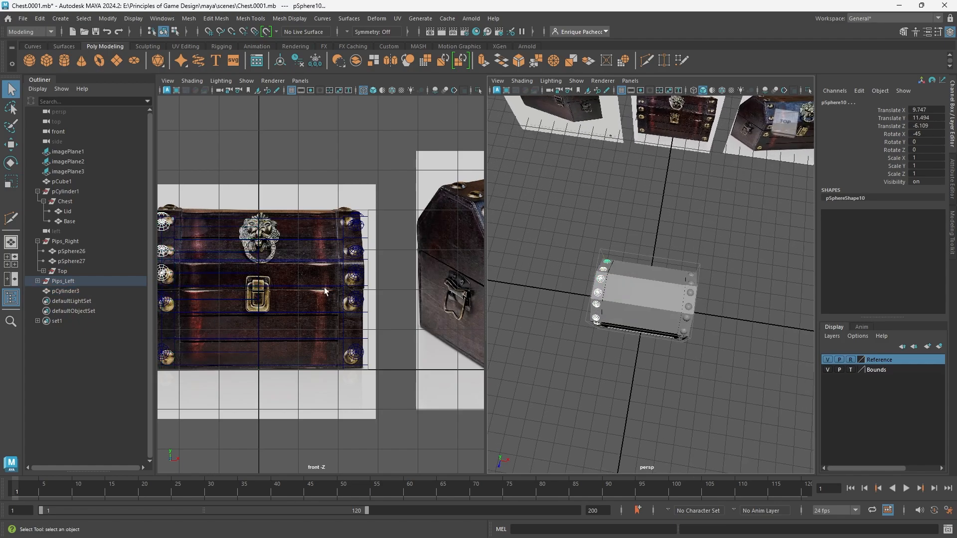
left_click(38, 281)
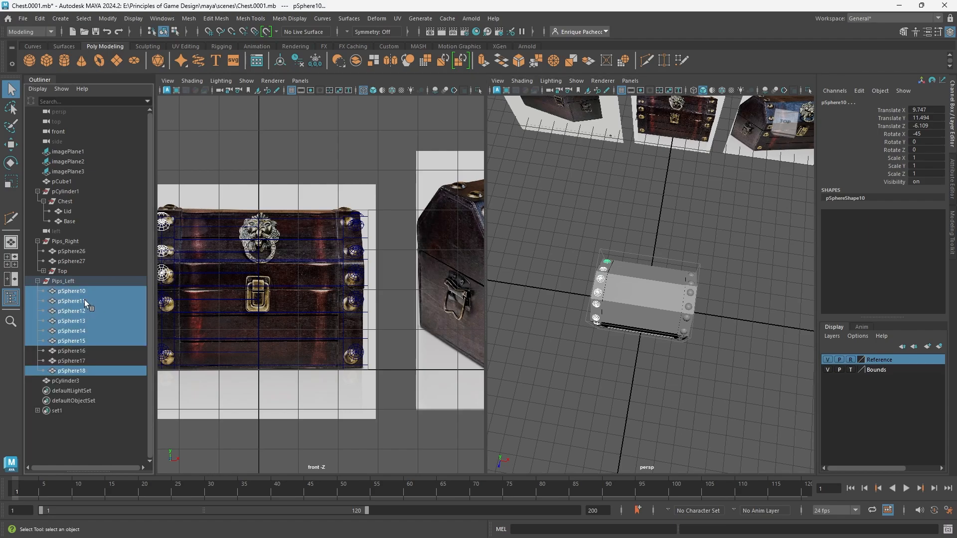
middle_click_drag(85, 300, 82, 271)
left_click(76, 270)
left_click_drag(623, 324, 573, 259, "alt")
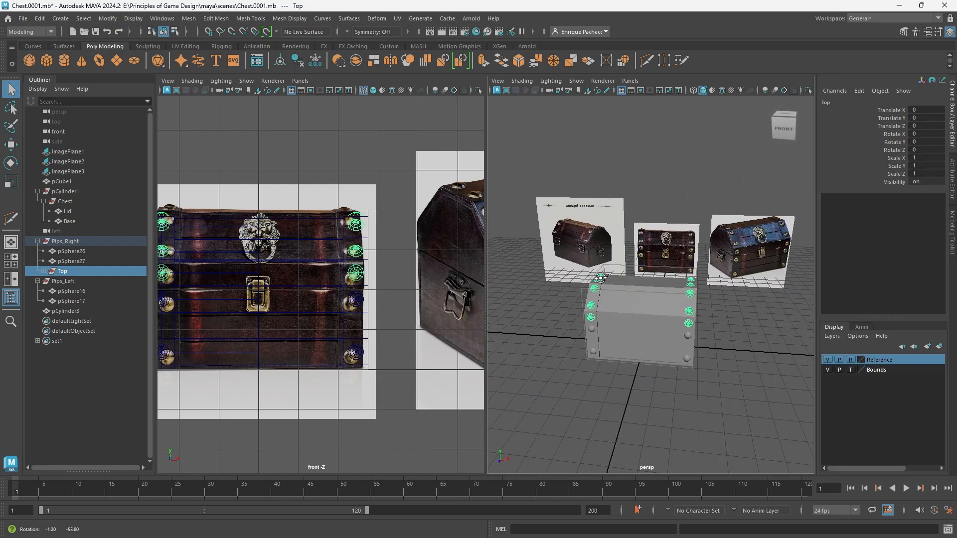
- Rename the lid pip group Top as PipsTop
right_click(67, 270)
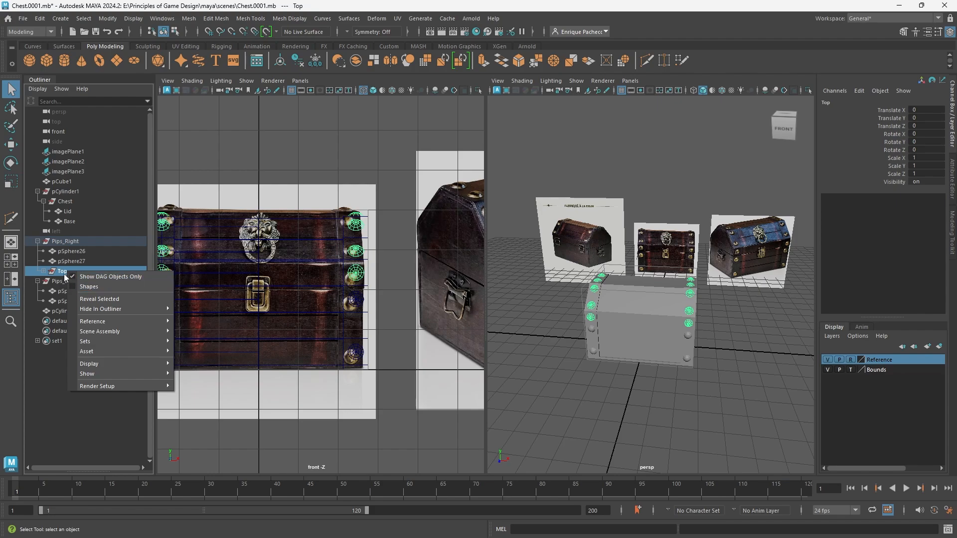
double_click(63, 271)
left_click(64, 272)
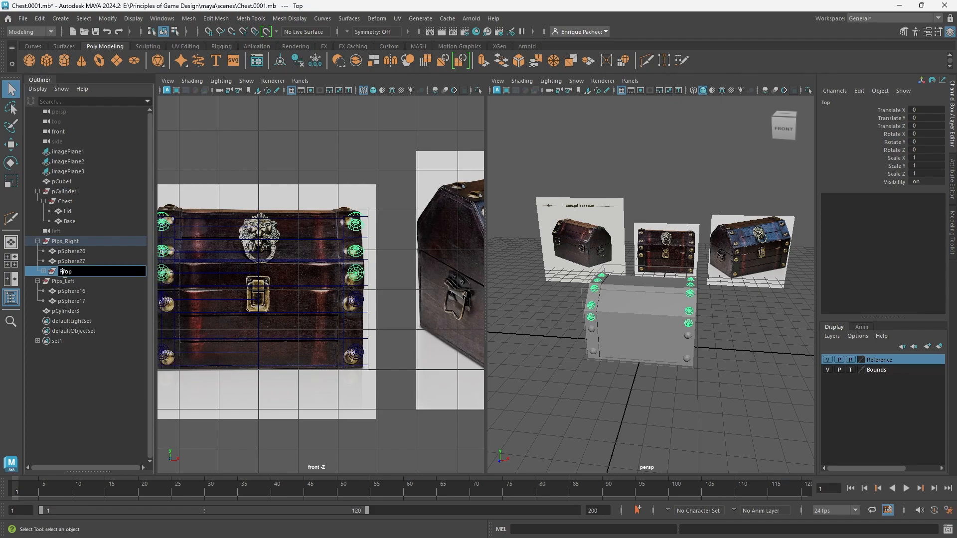
type("PipsTo")
key("Return")
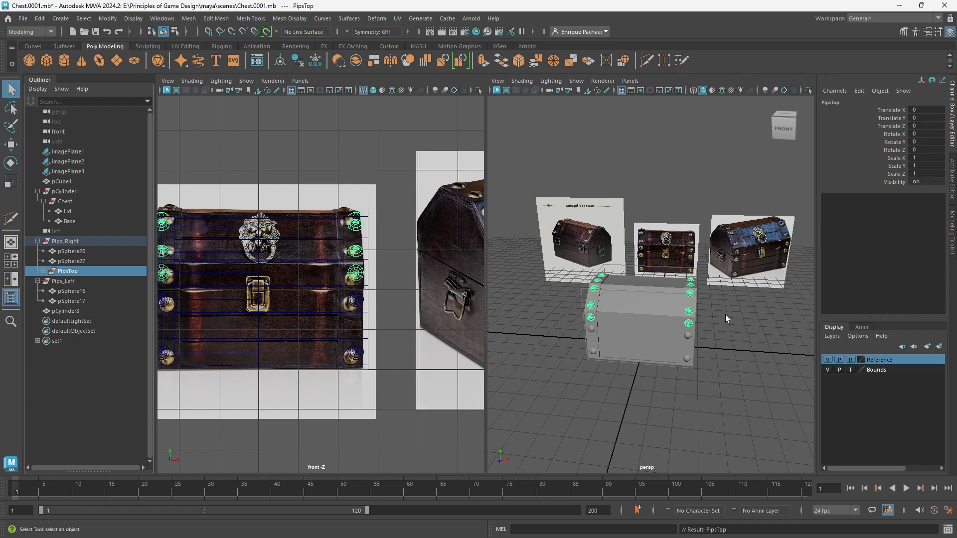
- Select the two front base pips on each side of the chest and group all four
scroll(690, 337, "up", 2)
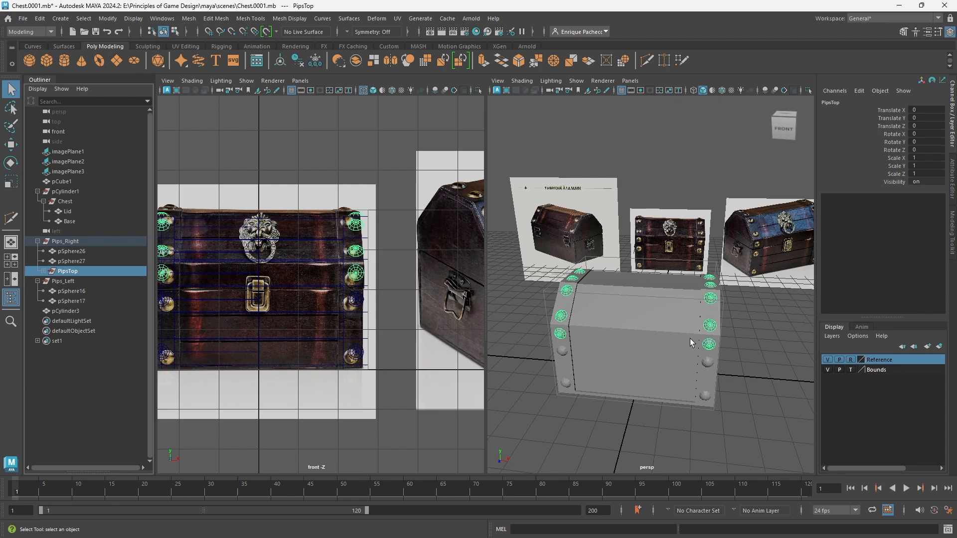
left_click(707, 363)
left_click(704, 397, "shift")
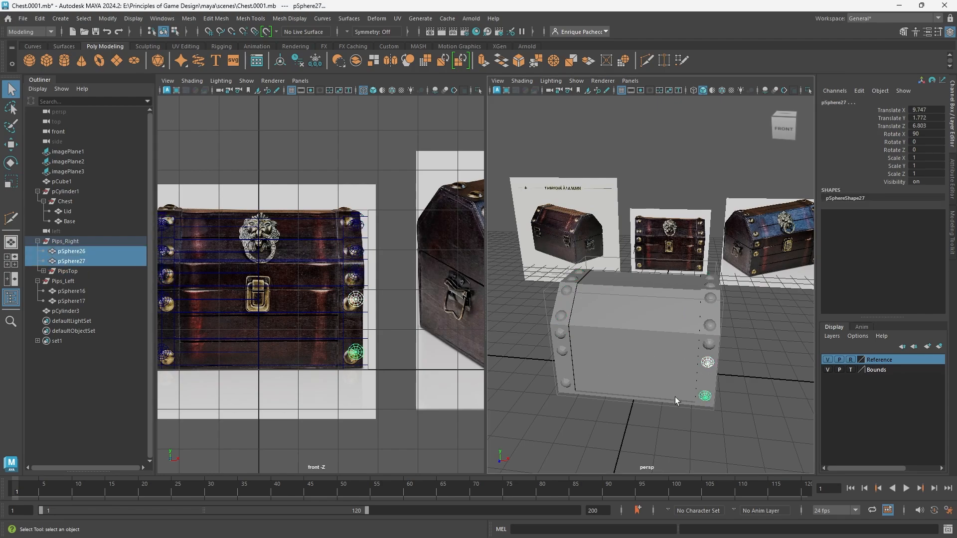
left_click(562, 381, "shift")
left_click(562, 352, "shift")
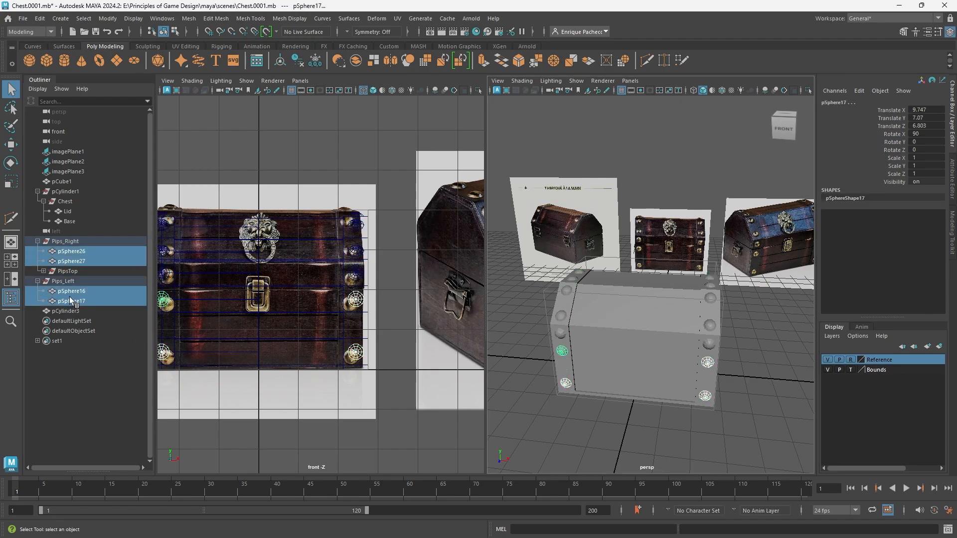
key("ctrl+g")
- Rename the new base pip group as Pips_Bottom
double_click(63, 282)
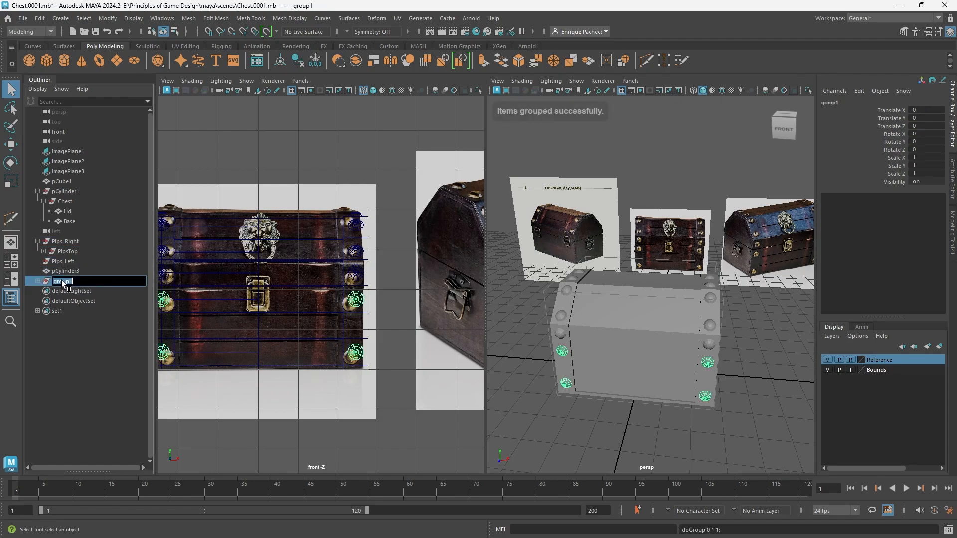
type("Pips_B")
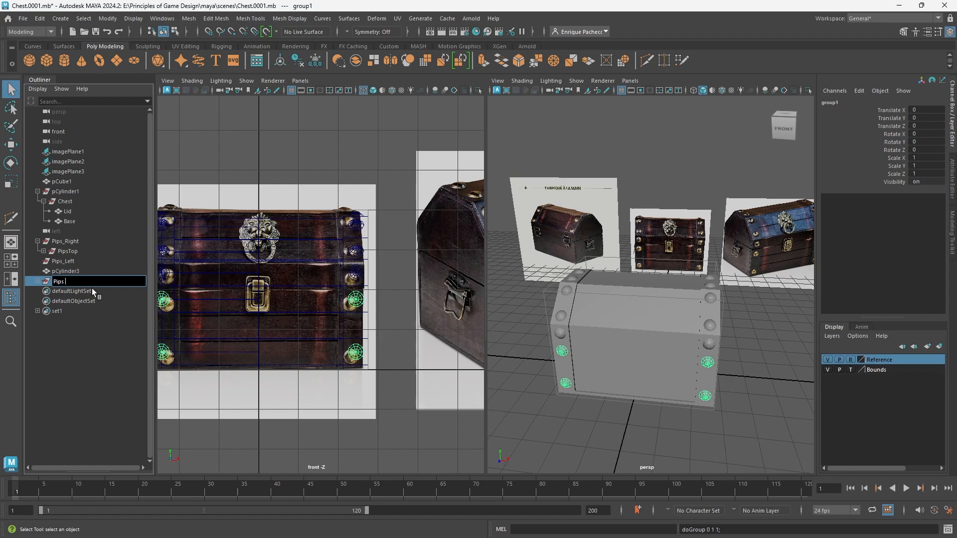
type("ottom")
key("Return")
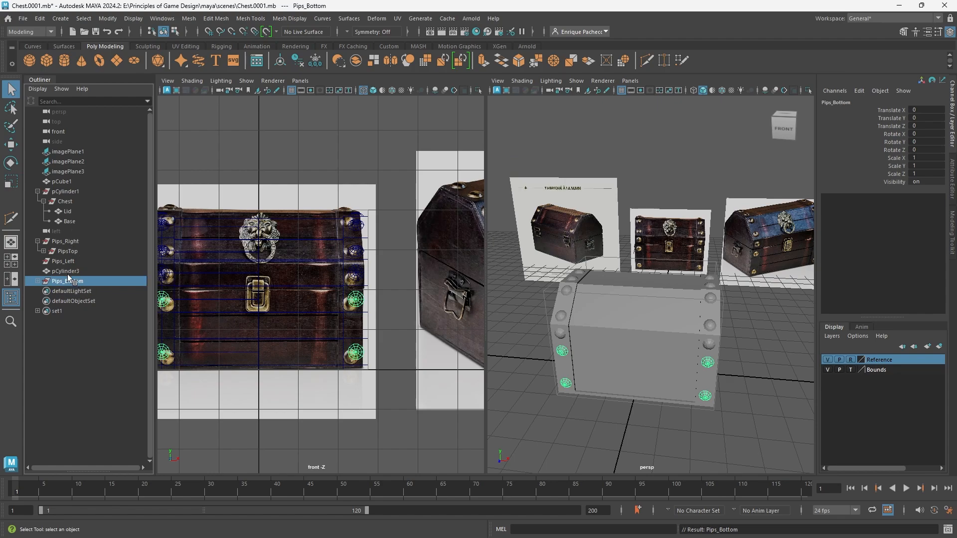
- Select only the Base object and the Pips_Bottom group and group them together
left_click(70, 221)
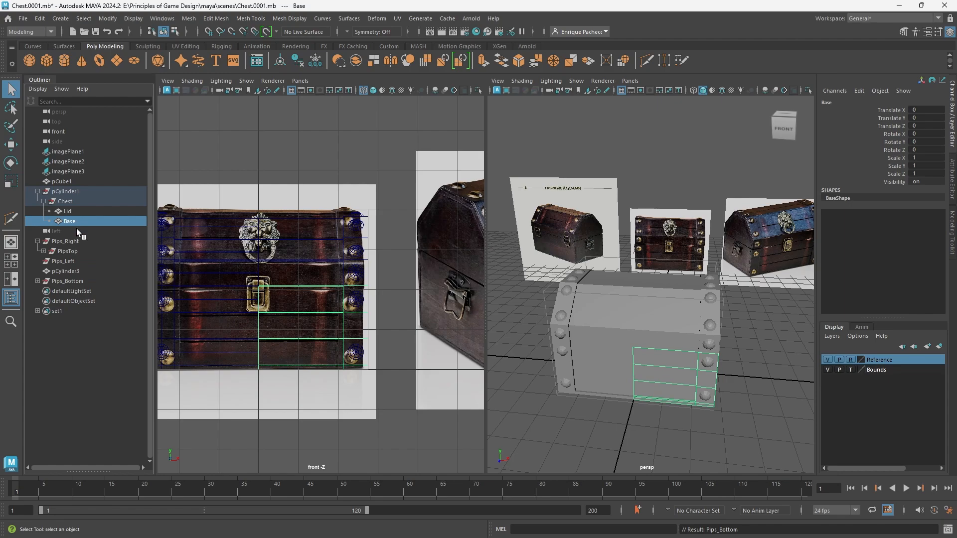
left_click(71, 280, "ctrl")
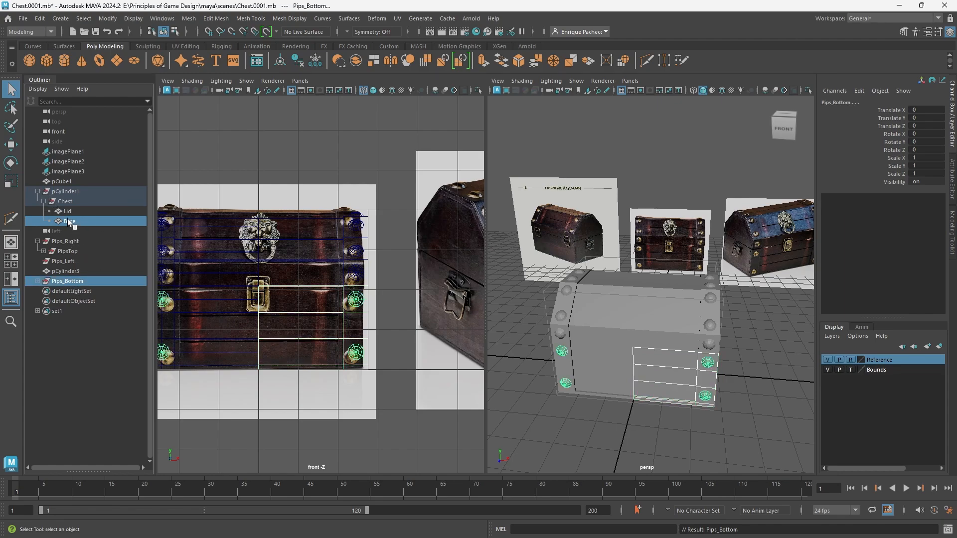
left_click(81, 221)
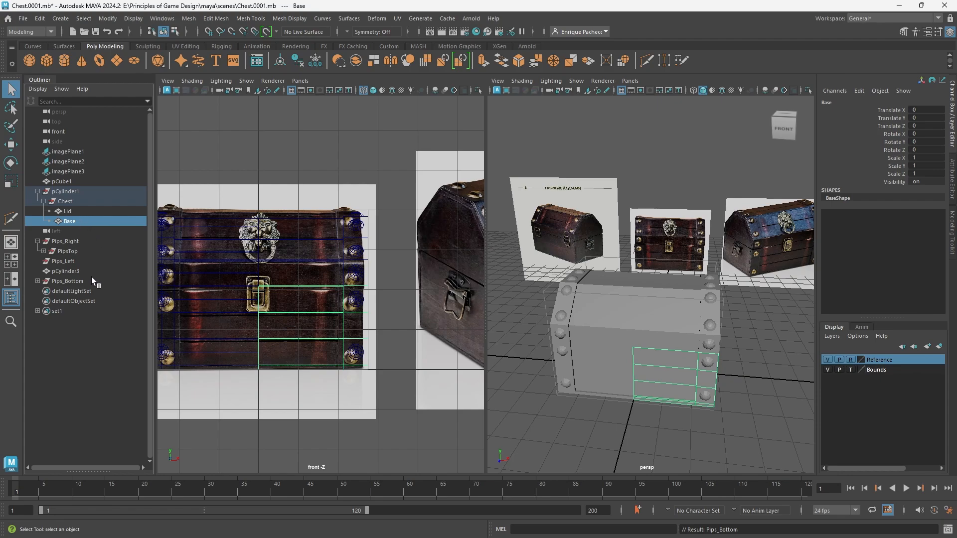
left_click(77, 282, "ctrl")
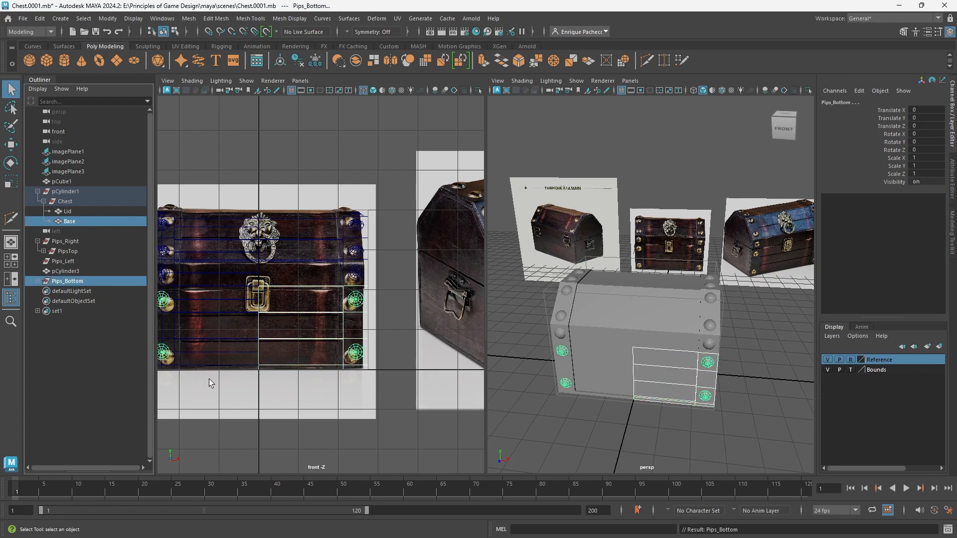
left_click(82, 223)
key("Caps_Lock")
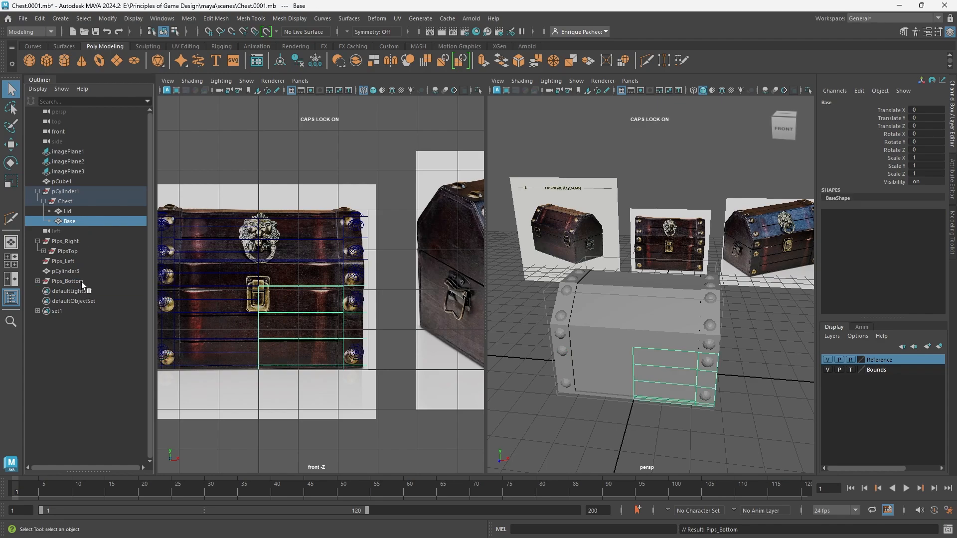
left_click(82, 282, "shift")
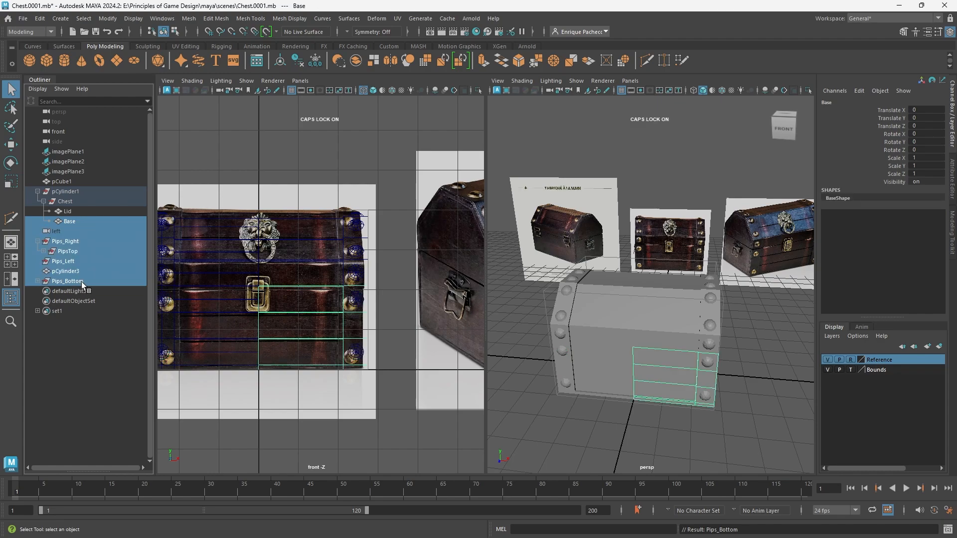
left_click(72, 220)
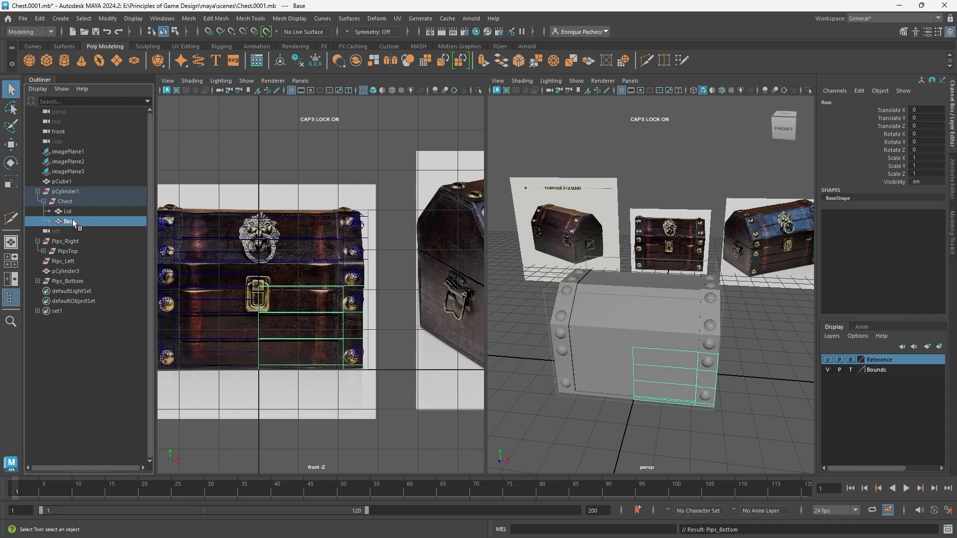
left_click(73, 281, "ctrl")
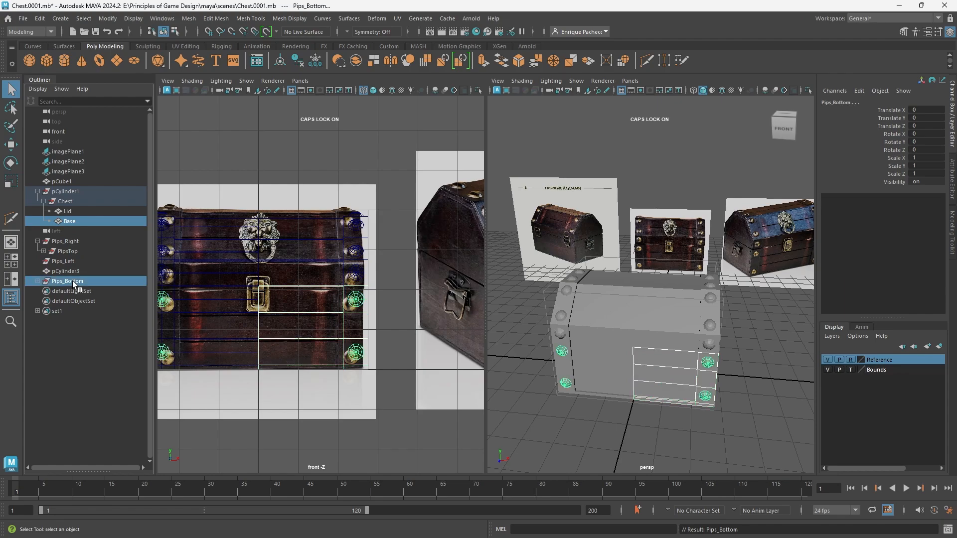
key("ctrl+g")
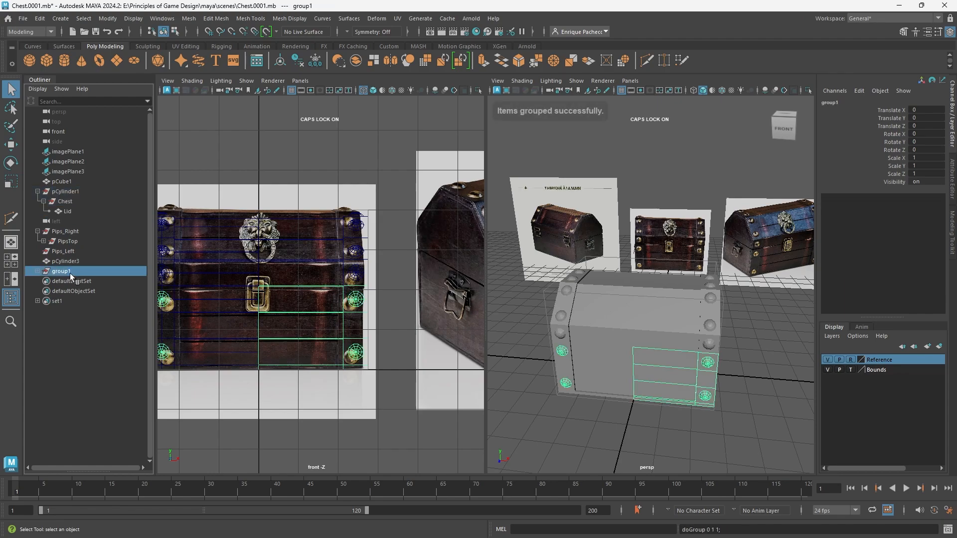
- Rename the new group holding Base and Pips_Bottom as Bottom
double_click(70, 272)
type("t")
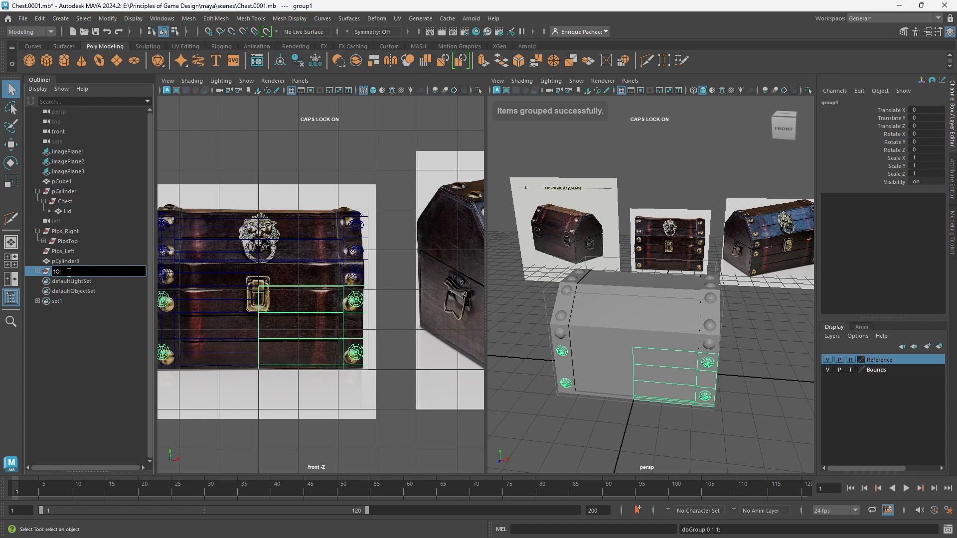
type("o")
key("BackSpace")
key("BackSpace")
type("Botto")
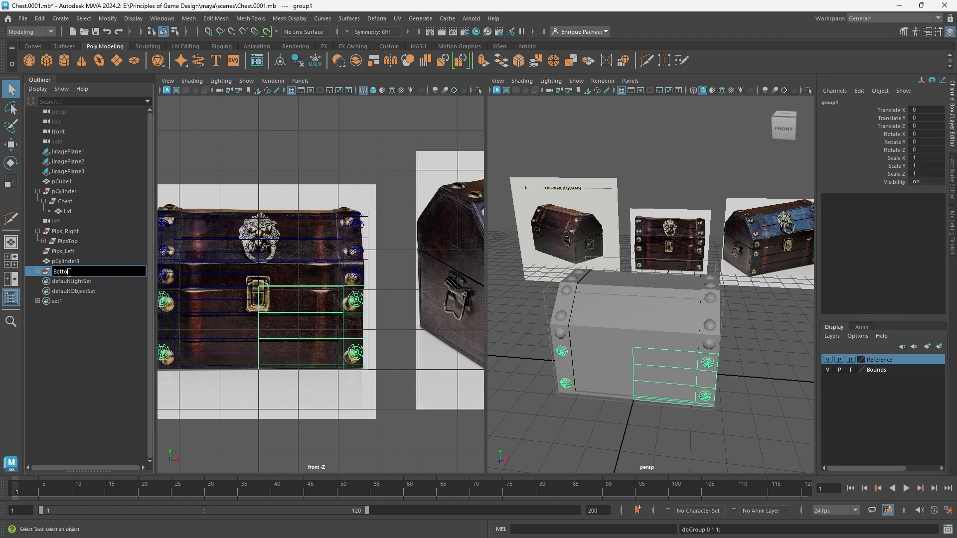
type("m")
key("Return")
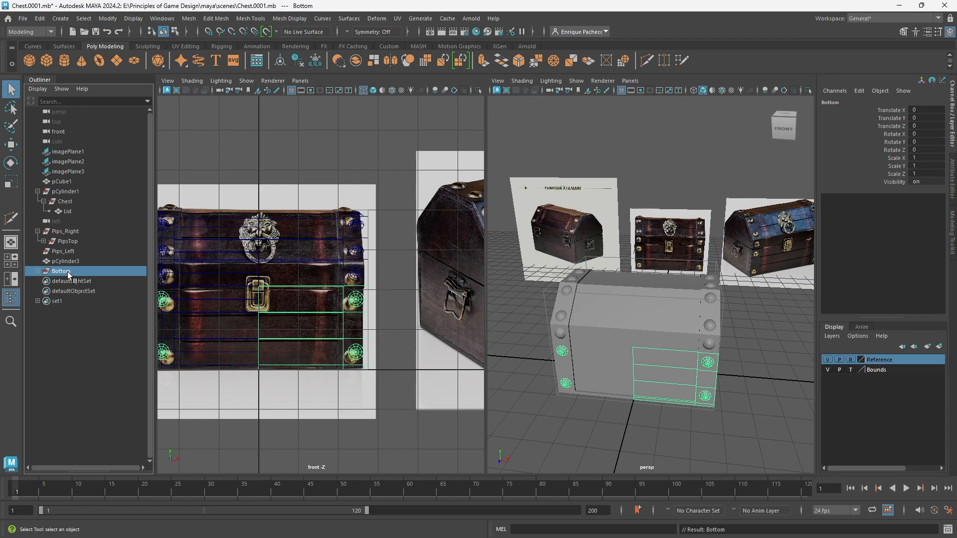
- Group PipsTop with the Lid object and name the new group Top
left_click(77, 241)
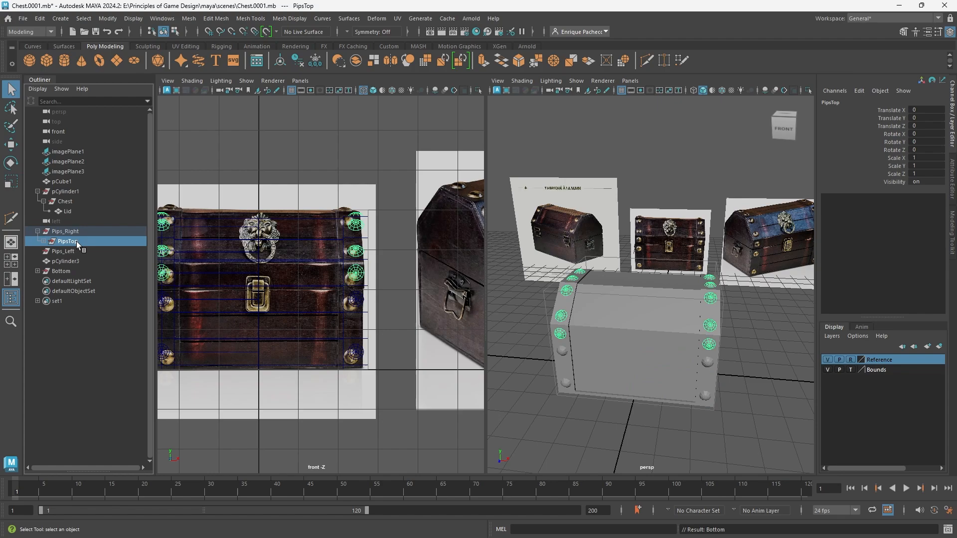
left_click(72, 211, "ctrl")
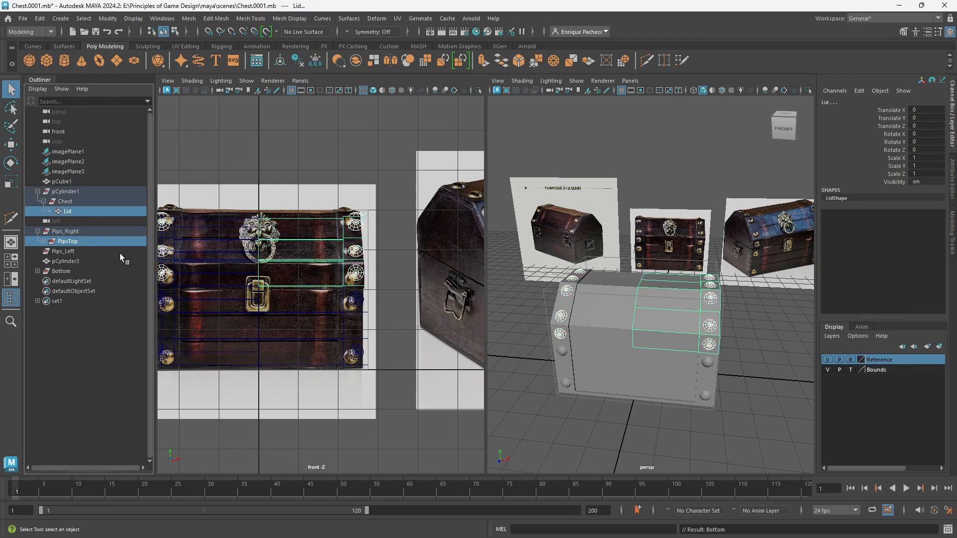
key("ctrl+g")
double_click(58, 262)
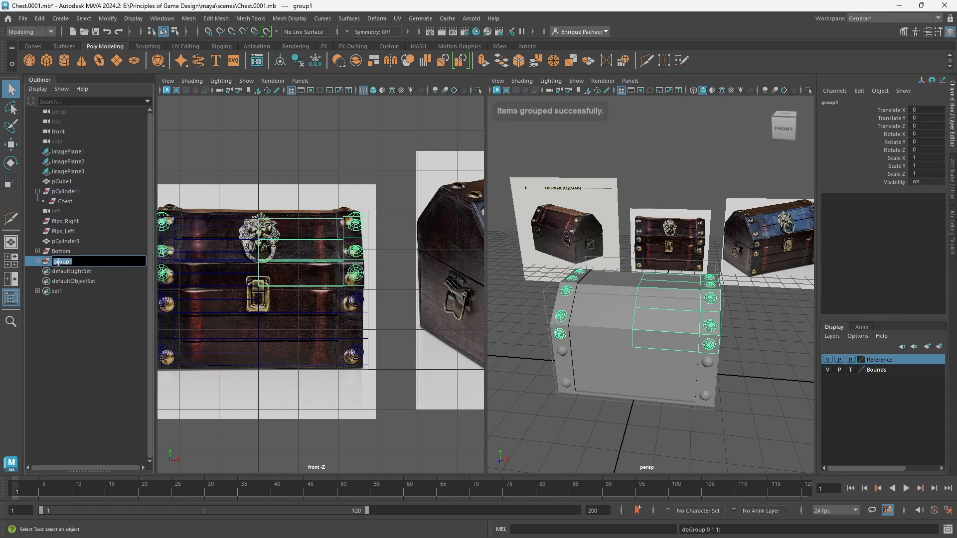
type("Top")
key("Return")
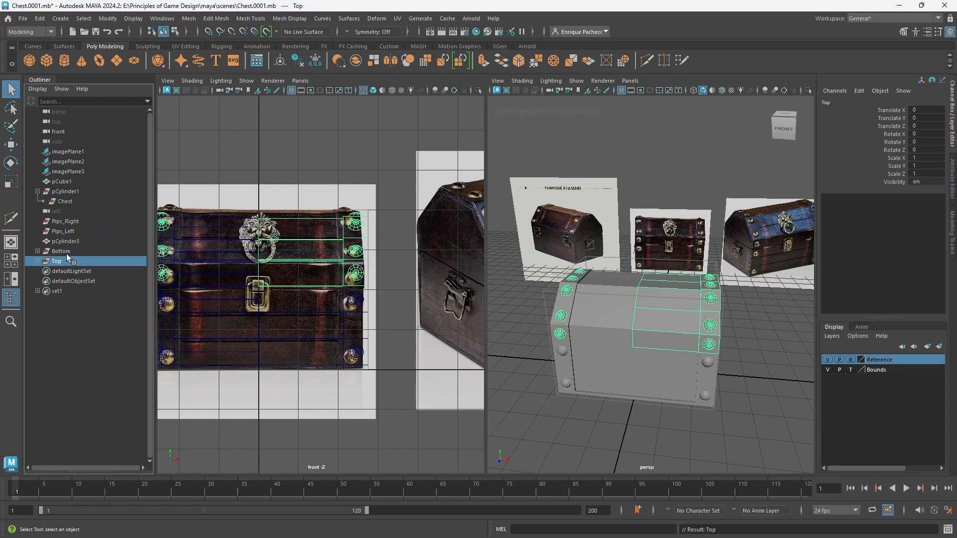
- Move the Top and Bottom groups into the Chest group and select Chest to check what it contains
left_click(66, 251, "ctrl")
left_click_drag(67, 251, 78, 202)
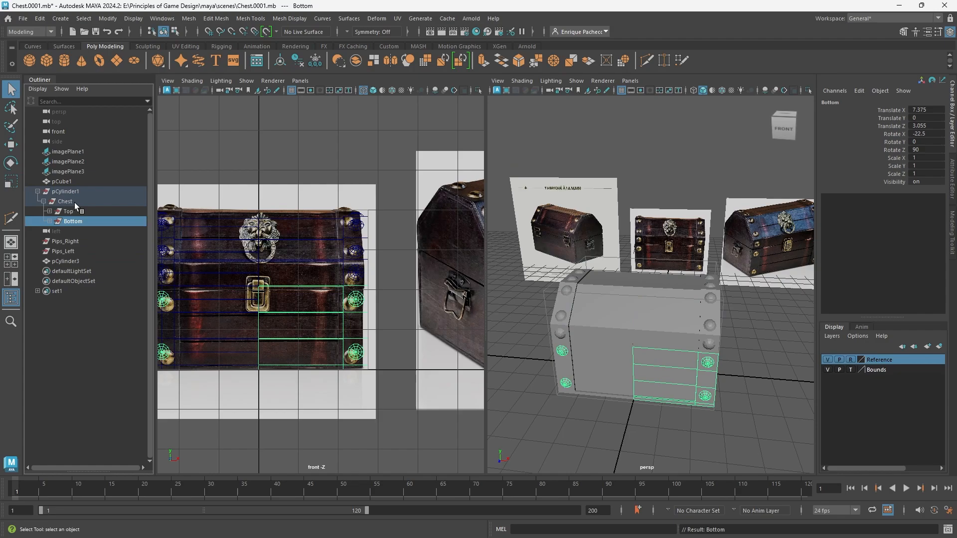
left_click(73, 202)
left_click_drag(630, 335, 649, 298, "alt")
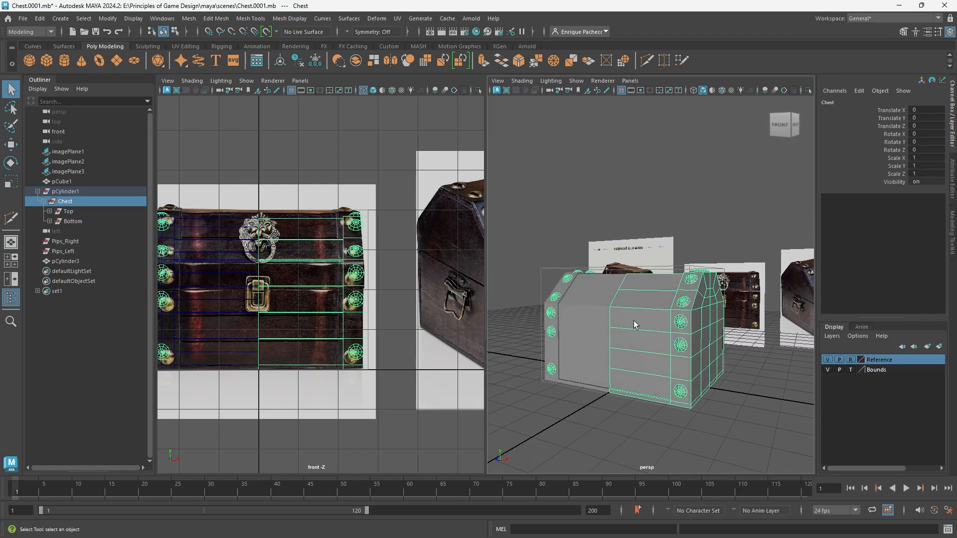
- Select the Top group and raise it straight up about 9.7 cm off the chest base
left_click(645, 305)
left_click(86, 212)
key("w")
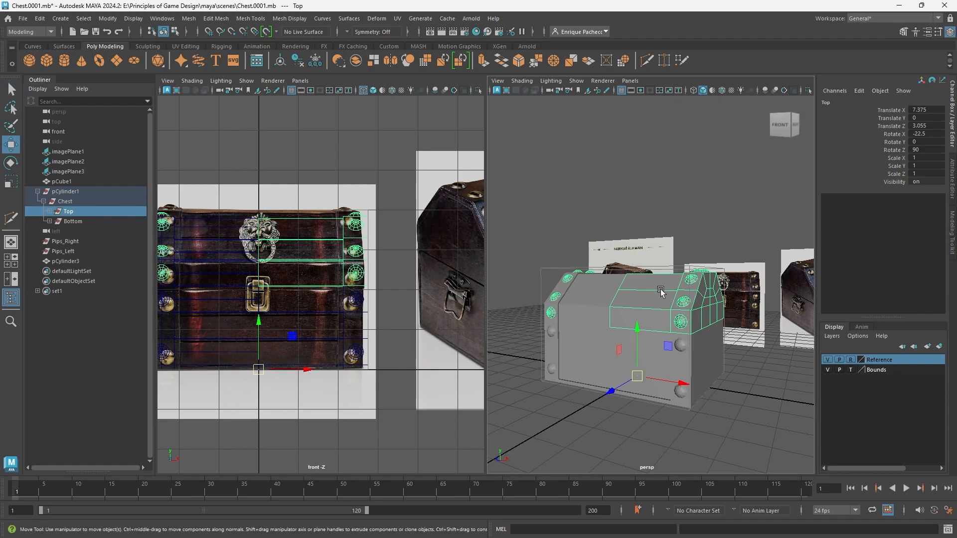
left_click_drag(638, 329, 632, 267)
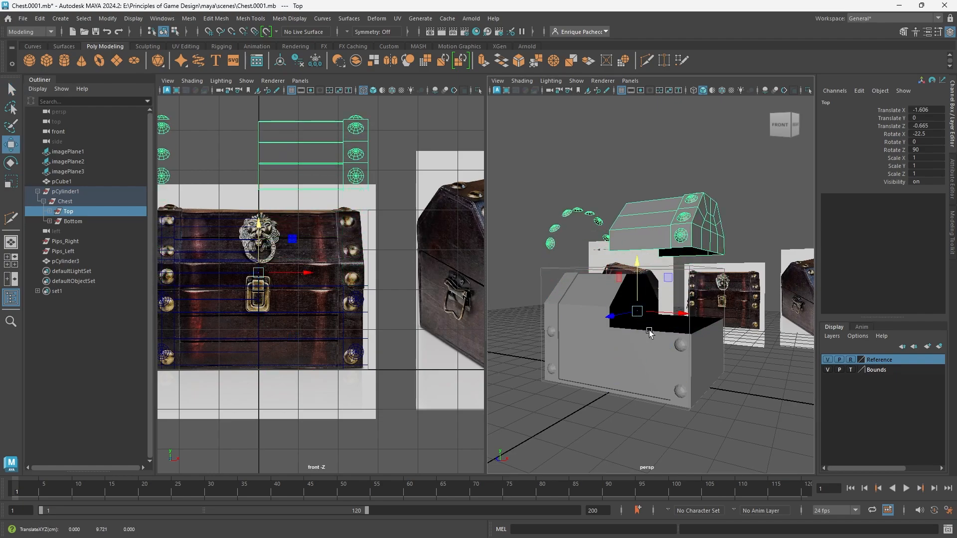
- Try moving the Bottom group and the Base object vertically, undoing each move
left_click(645, 360)
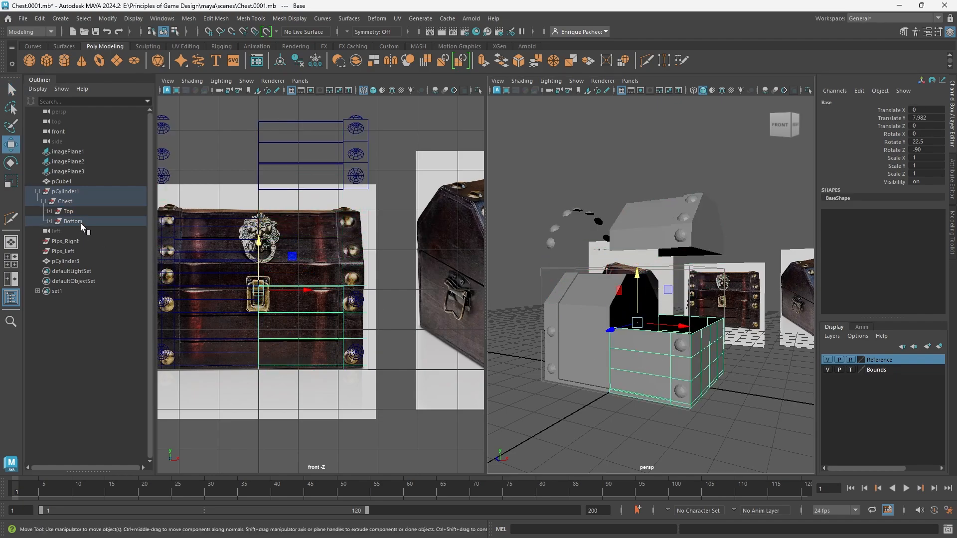
left_click(128, 222)
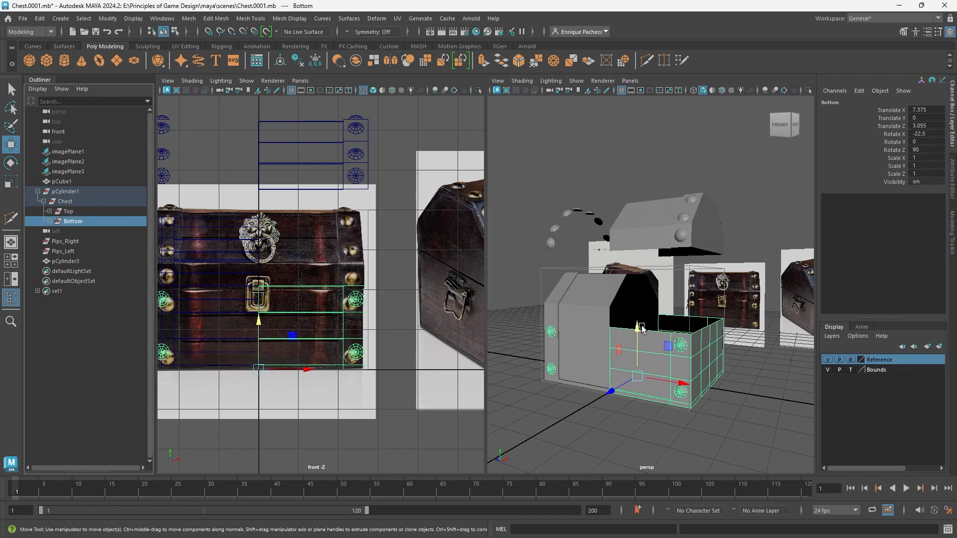
left_click_drag(644, 328, 646, 340)
key("ctrl+z")
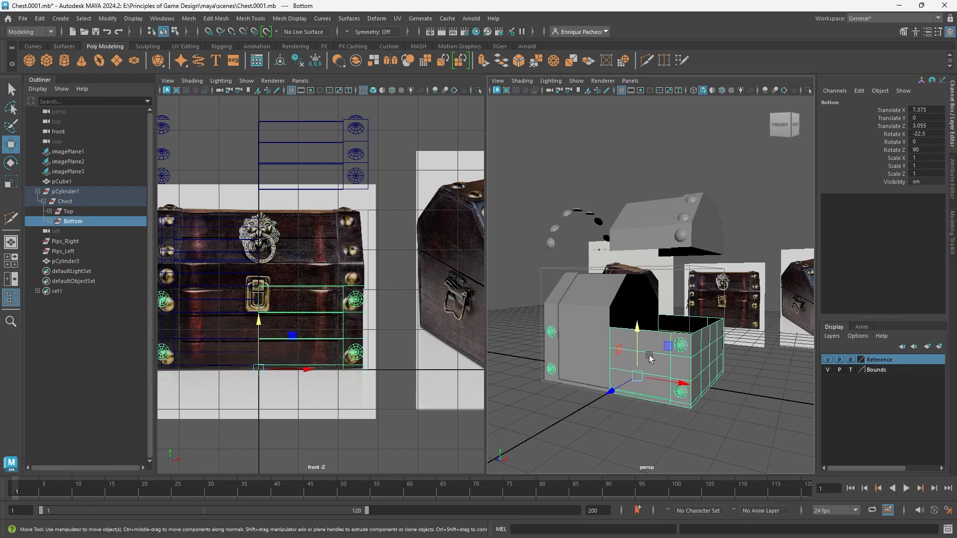
left_click(648, 344)
left_click_drag(636, 282, 647, 309)
key("ctrl+z")
- Expand the Bottom group and select Bottom and Top in turn to check which parts each group contains
left_click(49, 221)
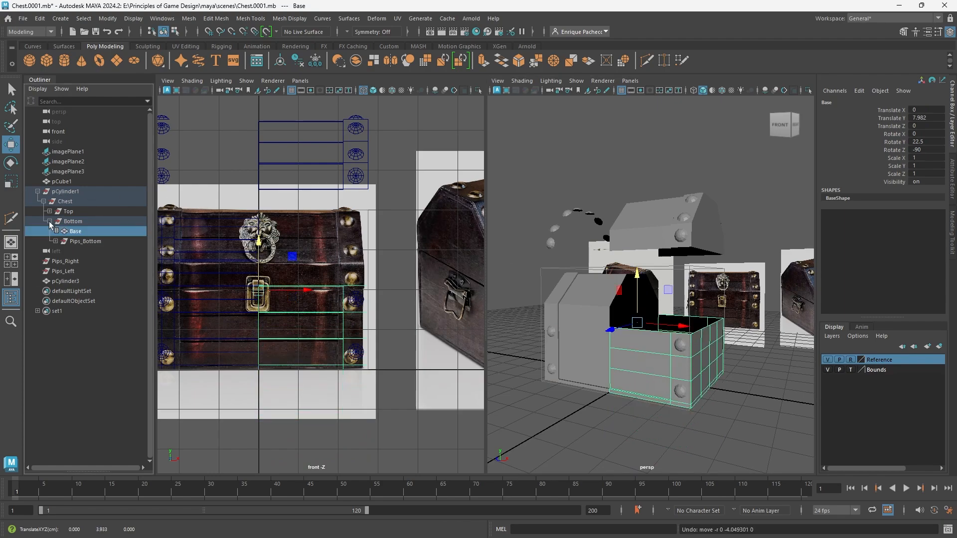
left_click(84, 222)
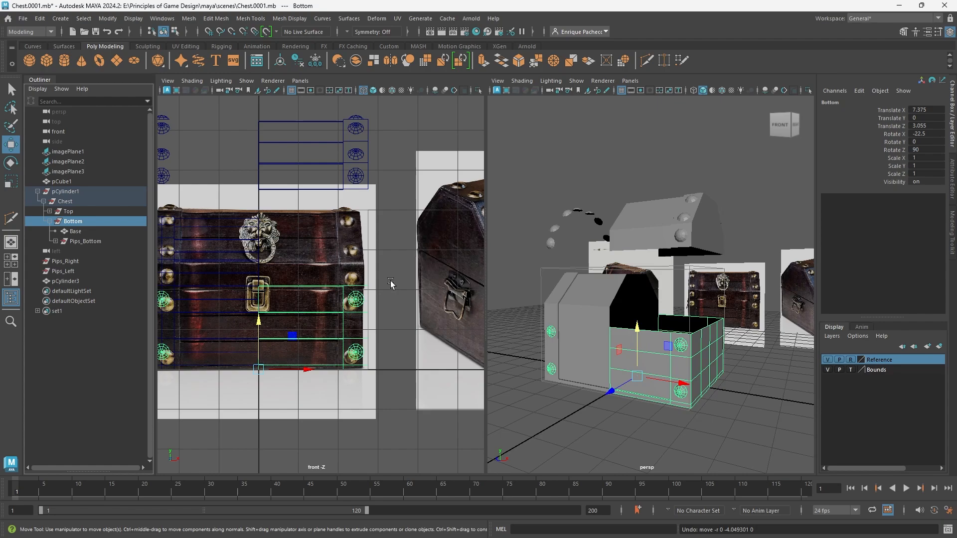
left_click(97, 211)
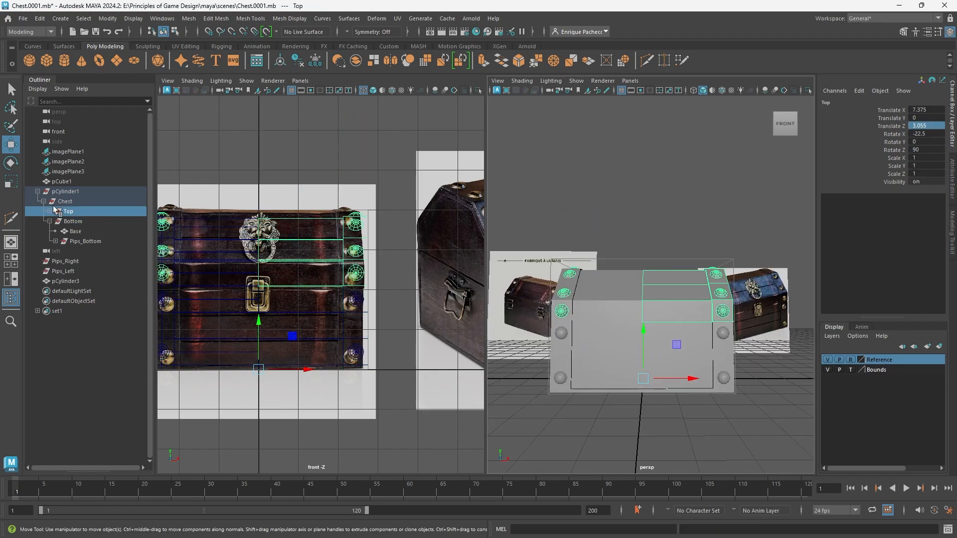
- Move the Chest group out of pCylinder1 to the root level and delete the leftover pCylinder1 node
left_click(67, 202)
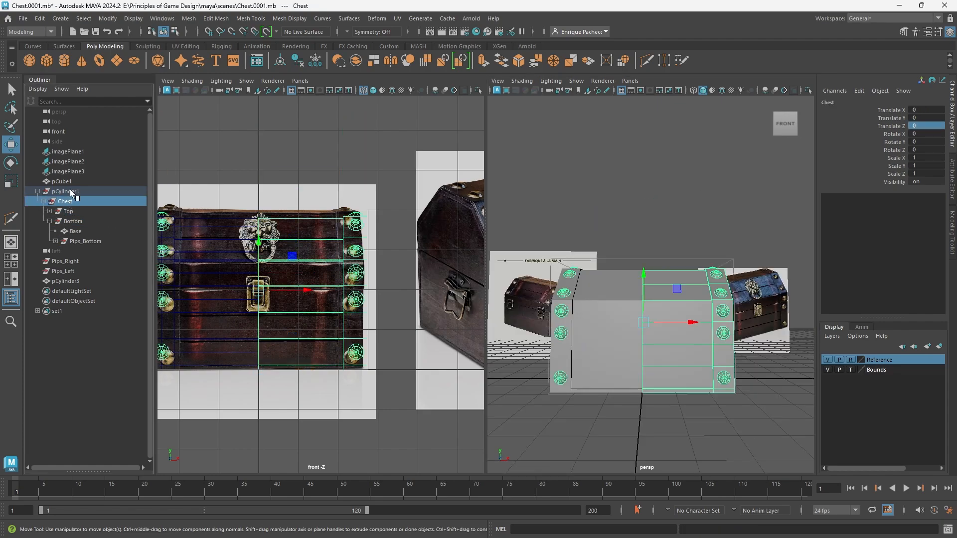
left_click_drag(70, 189, 79, 184)
left_click(79, 202)
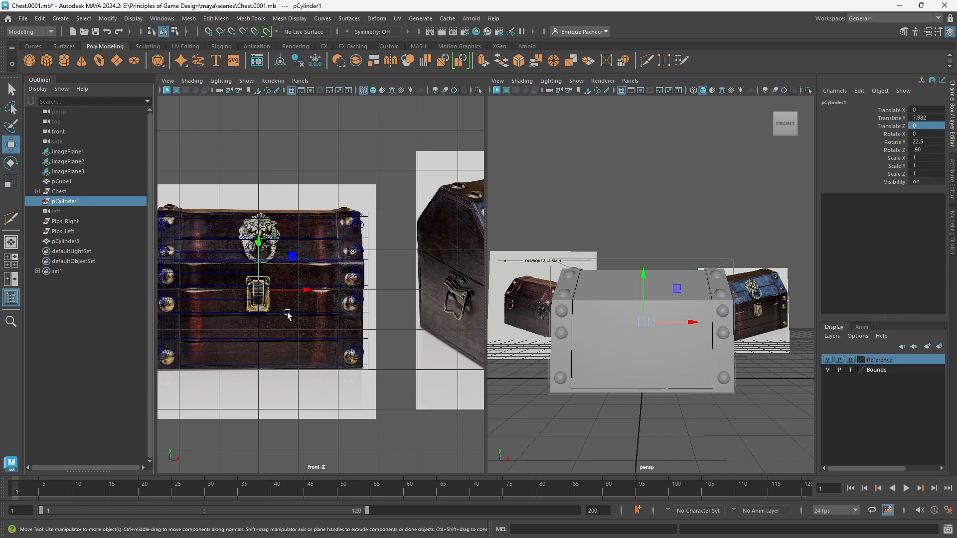
key("Delete")
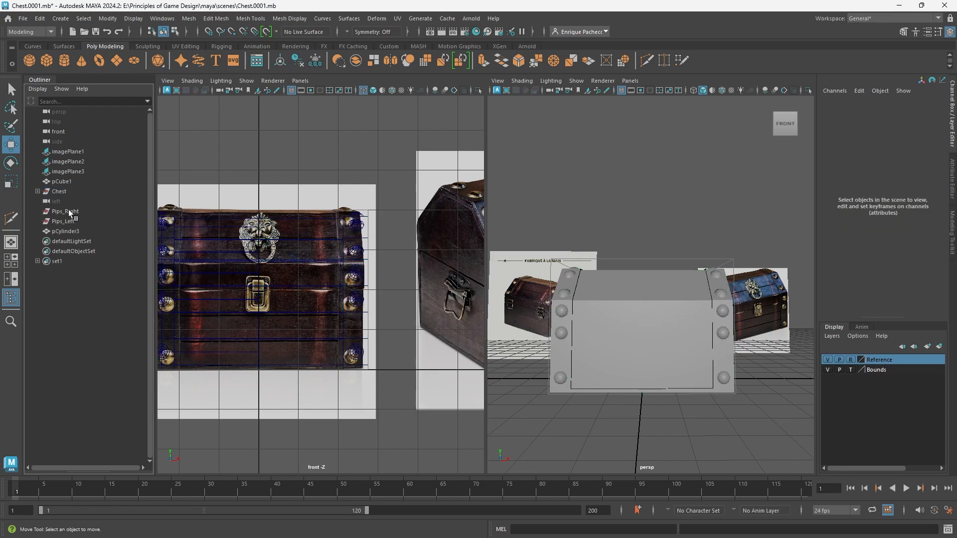
- Expand the whole Chest hierarchy, select everything from Chest down to pSphere17, and delete the construction history of all these objects
left_click(38, 191)
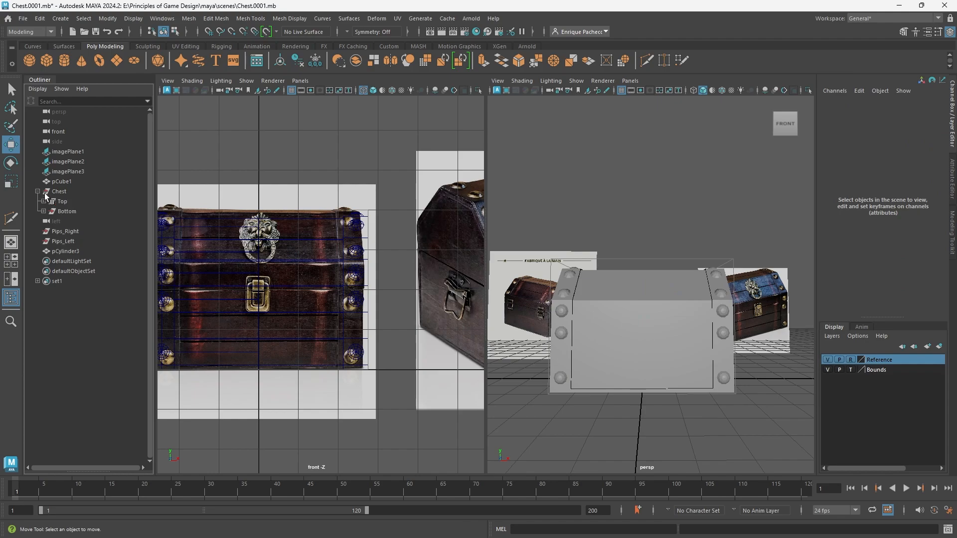
left_click(44, 201)
left_click(44, 231)
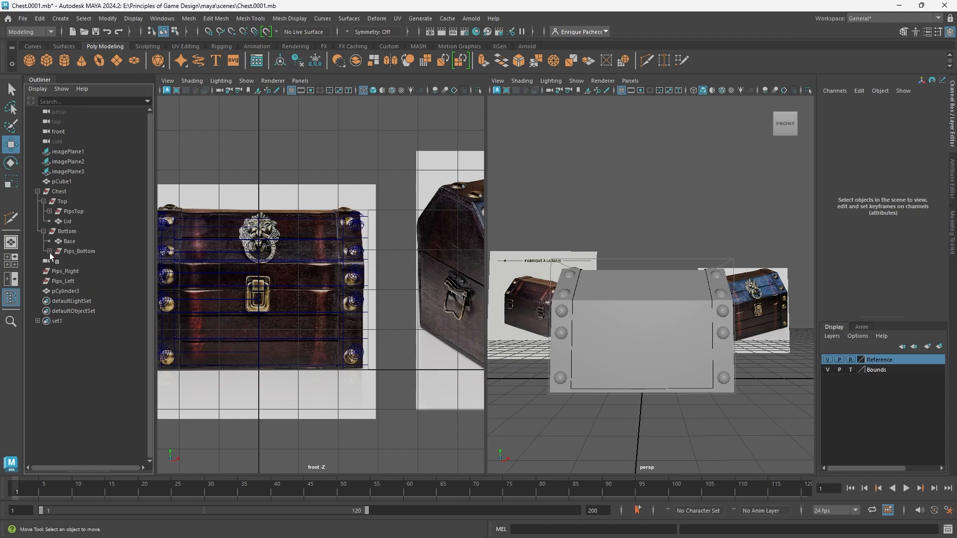
left_click(50, 251)
left_click(49, 211)
left_click(75, 430)
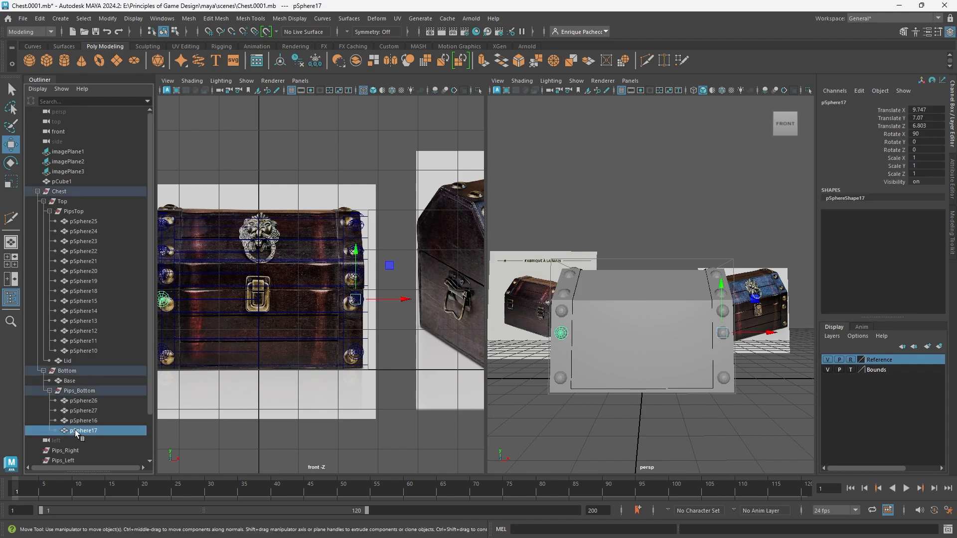
left_click(70, 192, "shift")
left_click(40, 19)
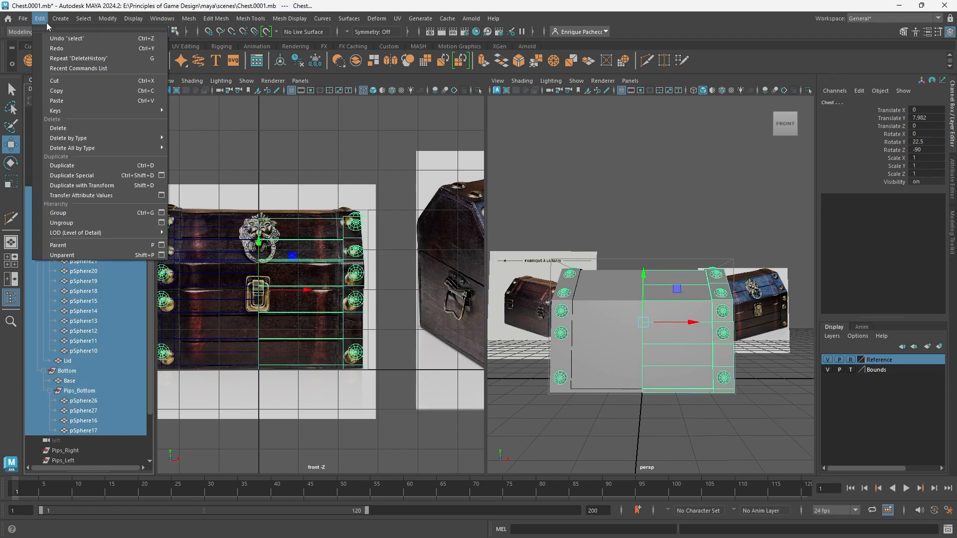
mouse_move(91, 139)
left_click(223, 136)
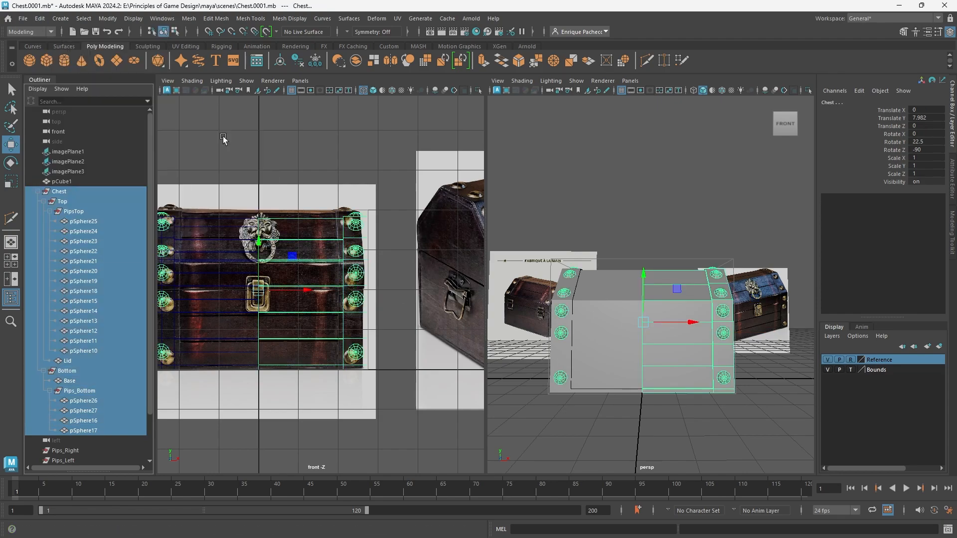
left_click(50, 212)
left_click(50, 251)
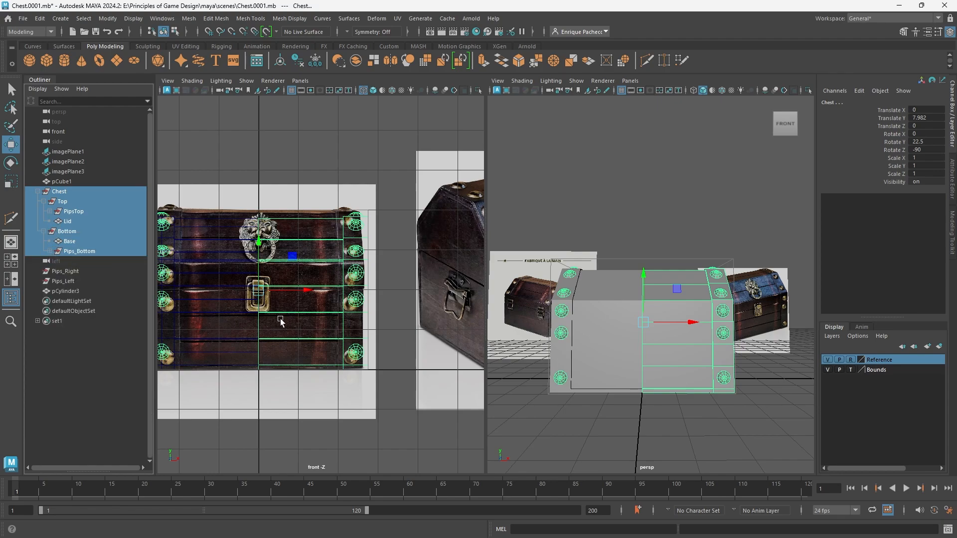
- Save the scene incrementally, overwriting the existing Chest.0002.mb file
key("q")
key("ctrl+alt+s")
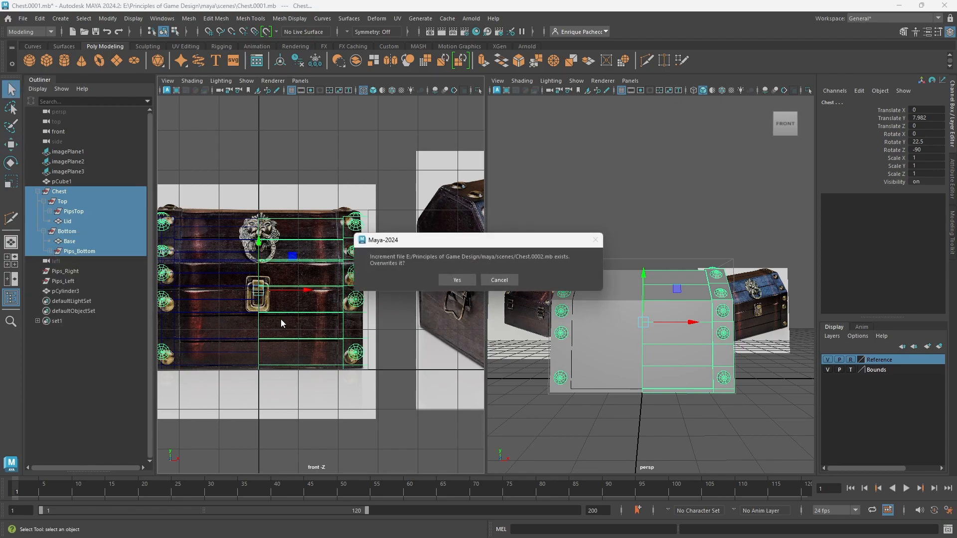
left_click(461, 281)
key("w")
- Delete the empty Pips_Right and Pips_Left groups together with the mirrored chest half pCylinder3
left_click(86, 271)
left_click(78, 282, "shift")
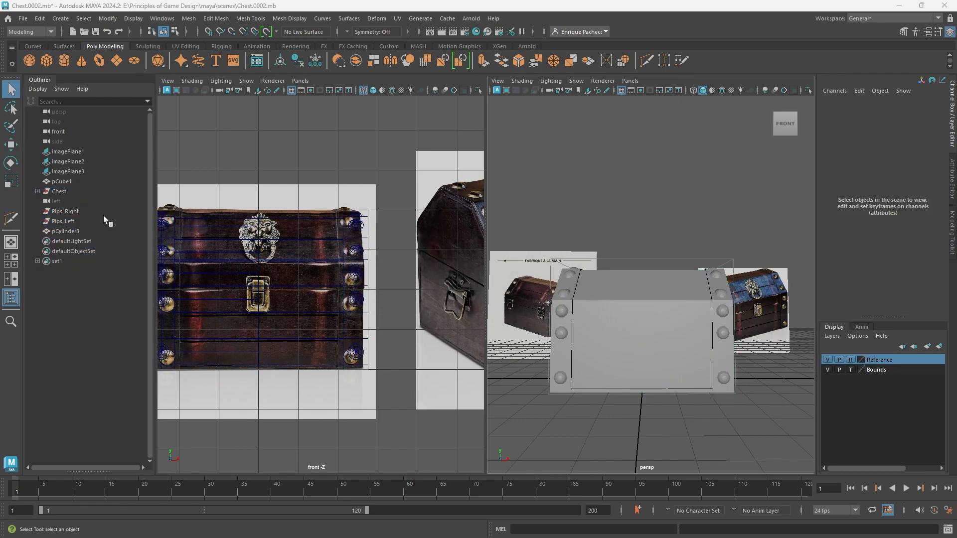
left_click(70, 214)
left_click(69, 222, "ctrl")
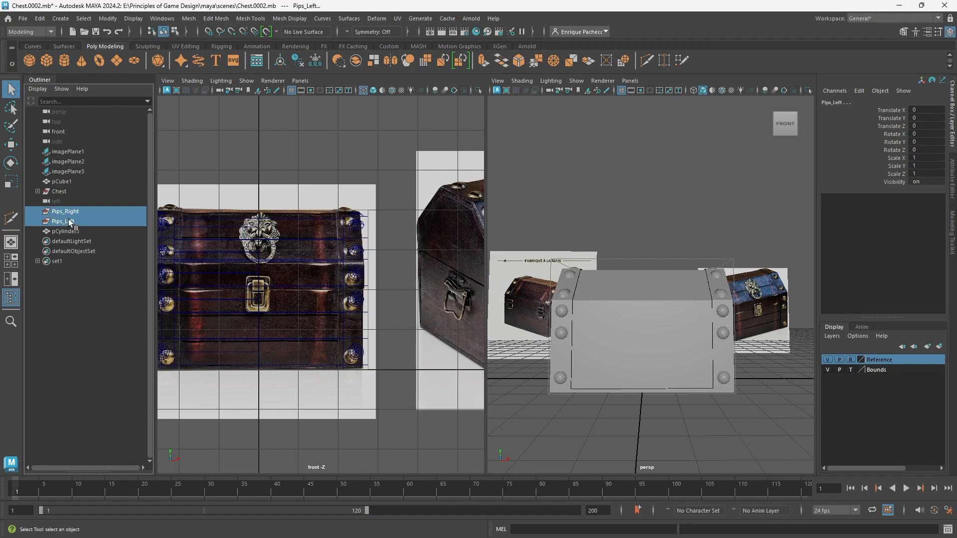
left_click(70, 232, "ctrl")
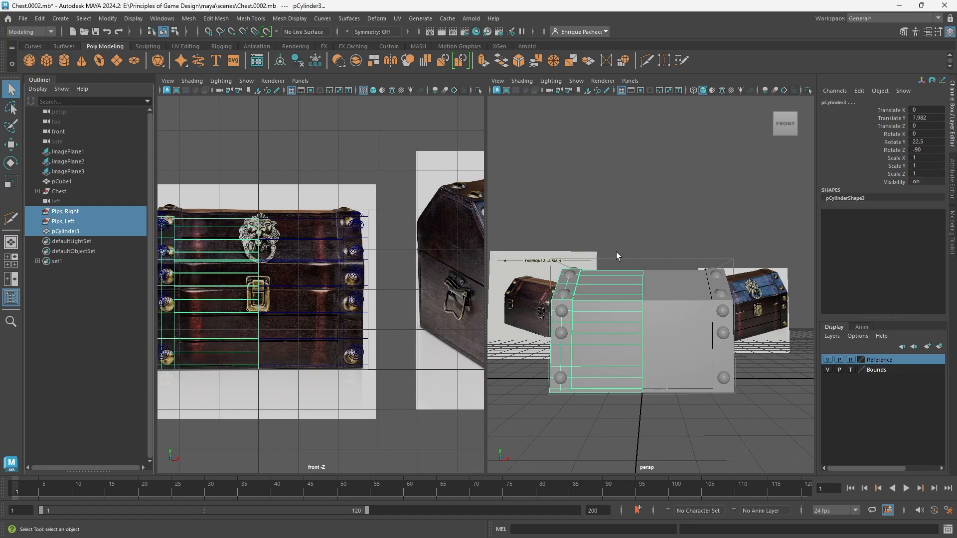
key("Delete")
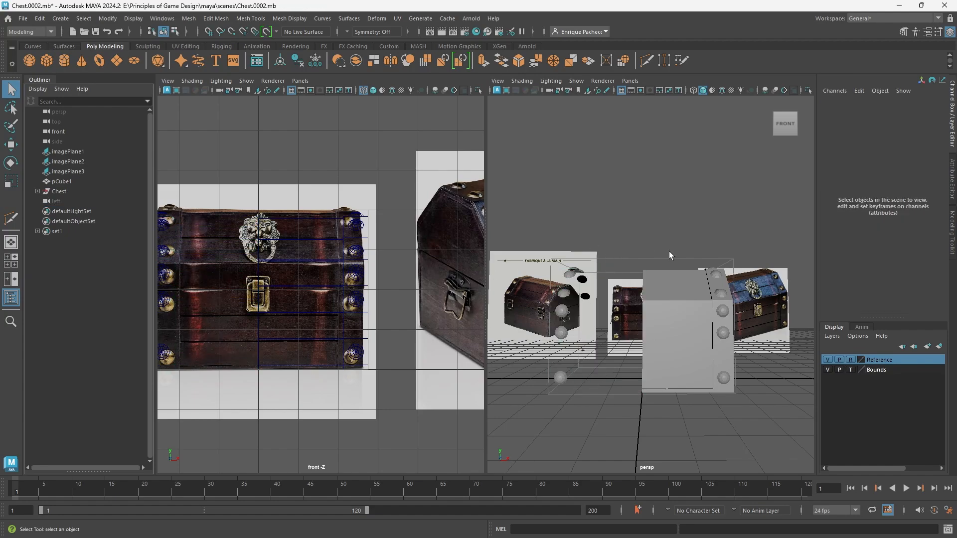
- Select the Top group inside Chest and raise it straight up off the base, to about Translate X 1.34 and Translate Z 0.56
left_click(680, 282)
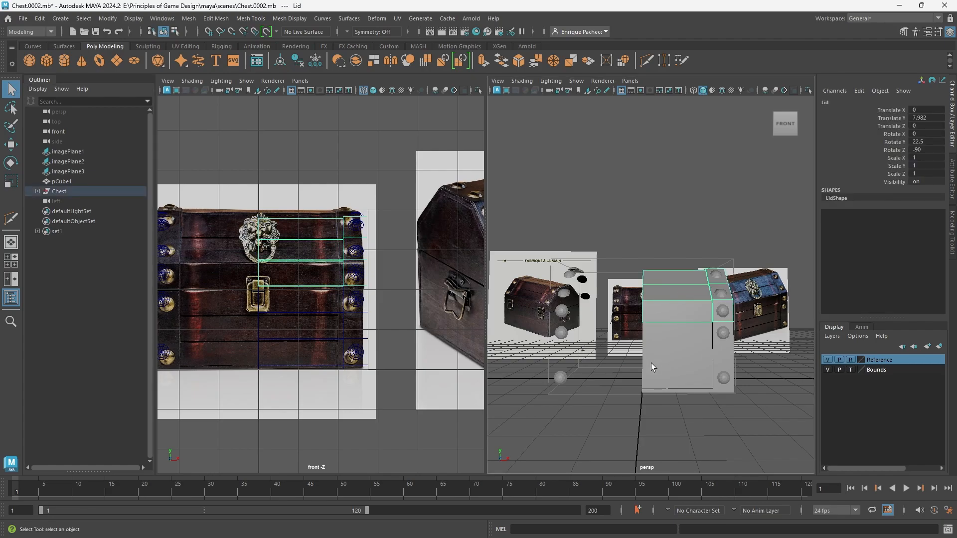
mouse_move(692, 326)
left_mouse_down("alt")
mouse_move(708, 324)
mouse_move(679, 314)
left_mouse_up("alt")
scroll(681, 352, "up", 5)
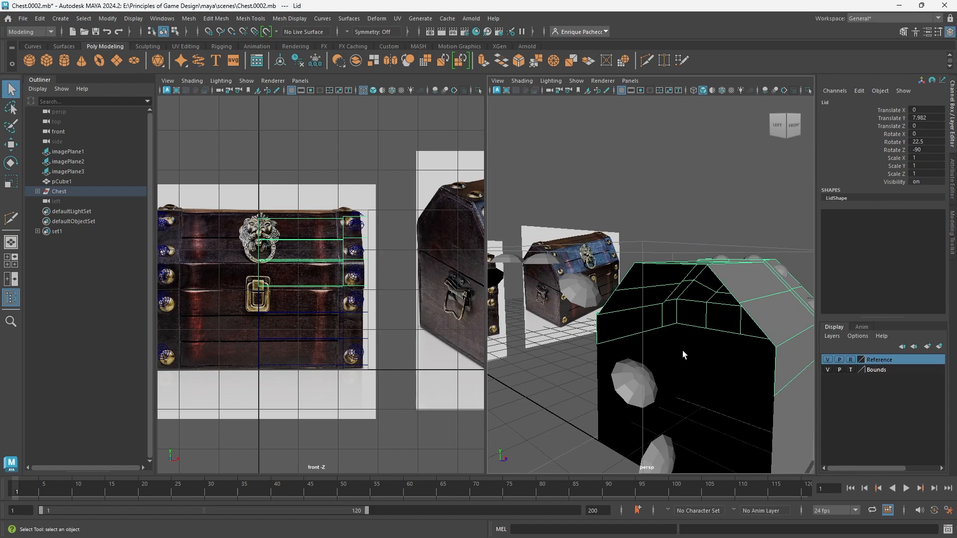
left_click_drag(682, 348, 718, 308, "alt")
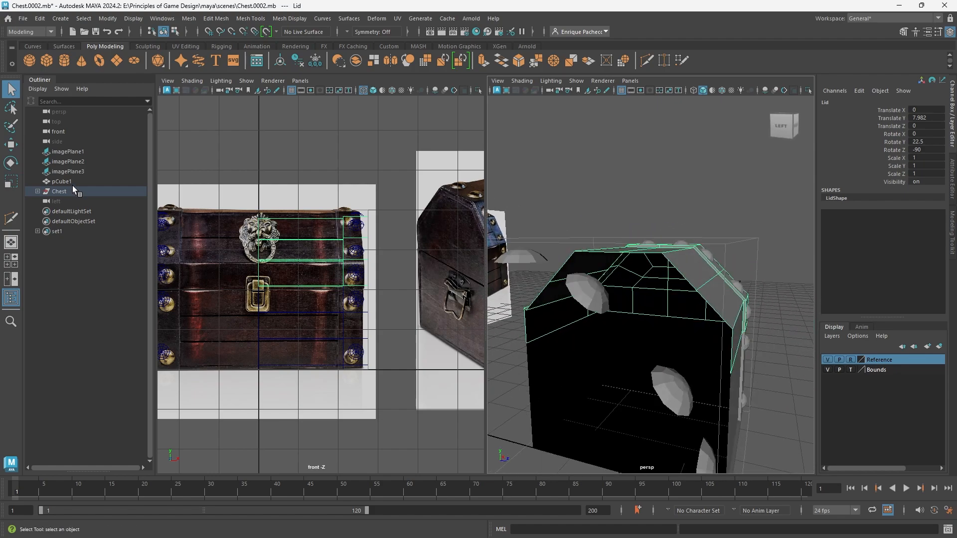
left_click(37, 191)
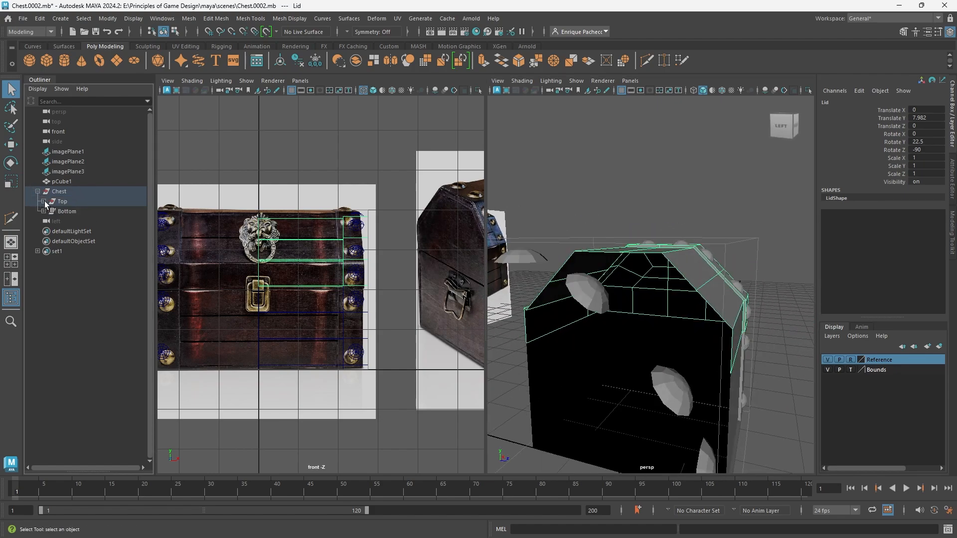
left_click(44, 201)
left_click(70, 212)
left_click(110, 200)
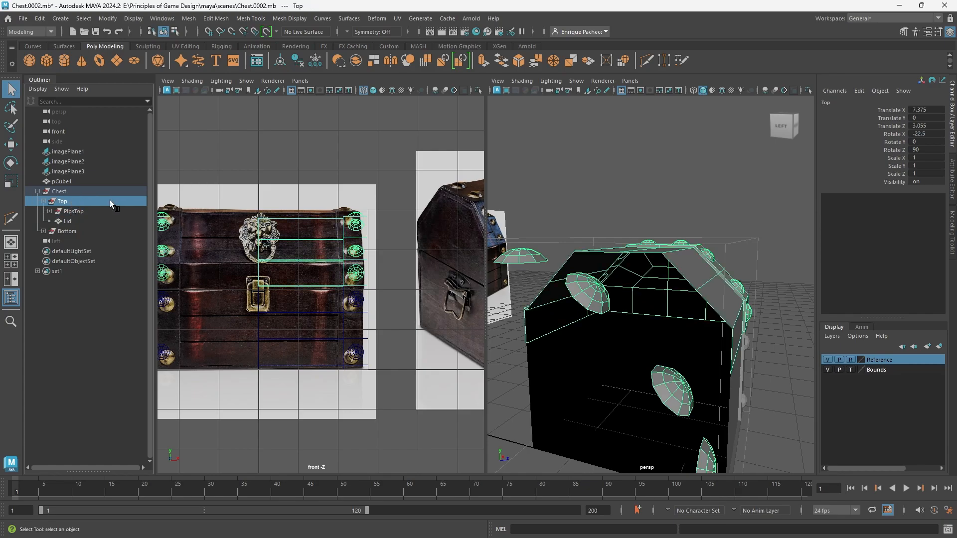
key("w")
left_click_drag(618, 428, 790, 371)
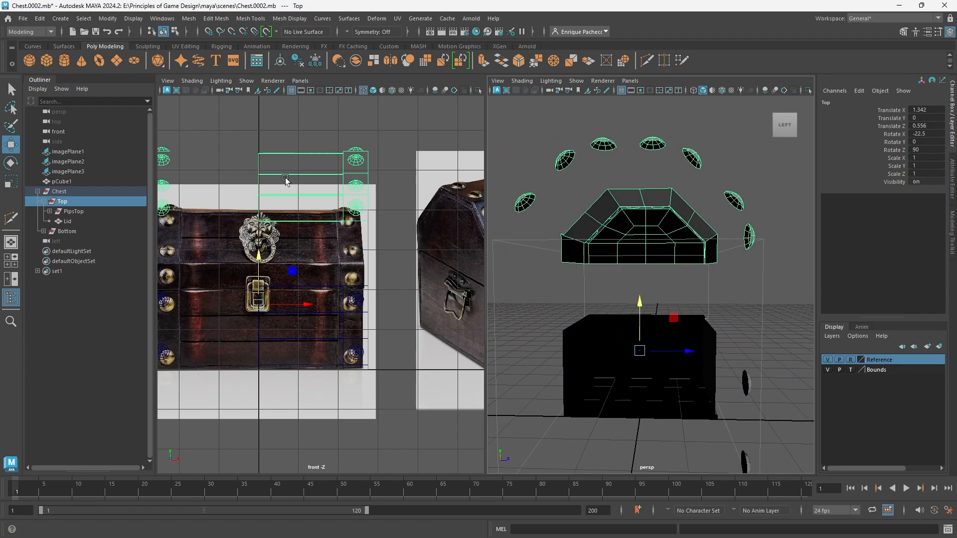
- Create a polygon cylinder at the origin and rotate it -90 degrees around Z
left_click(64, 60)
key("e")
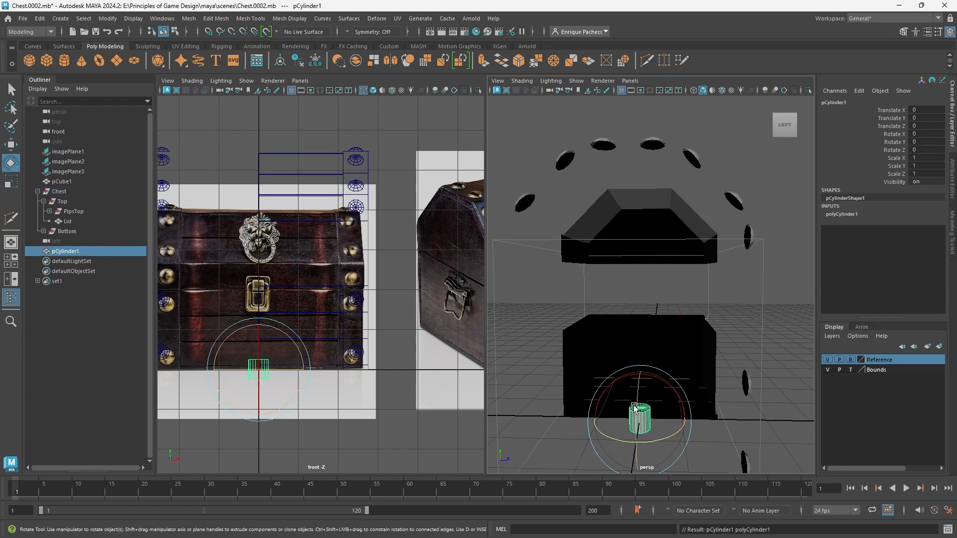
left_click_drag(635, 408, 651, 353)
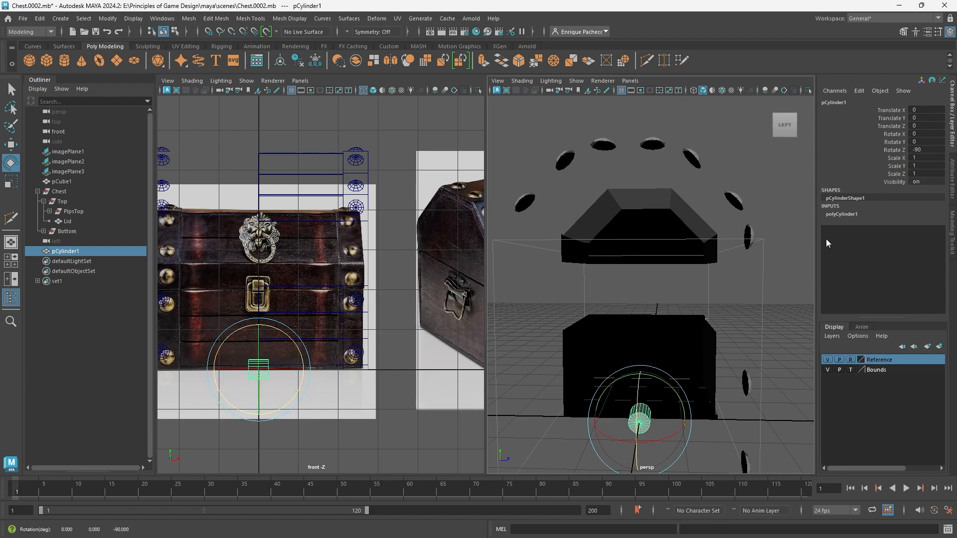
- Set the new cylinder's axis subdivisions to 8, its height to 22 and its radius to 8
left_click(841, 214)
left_click(922, 245)
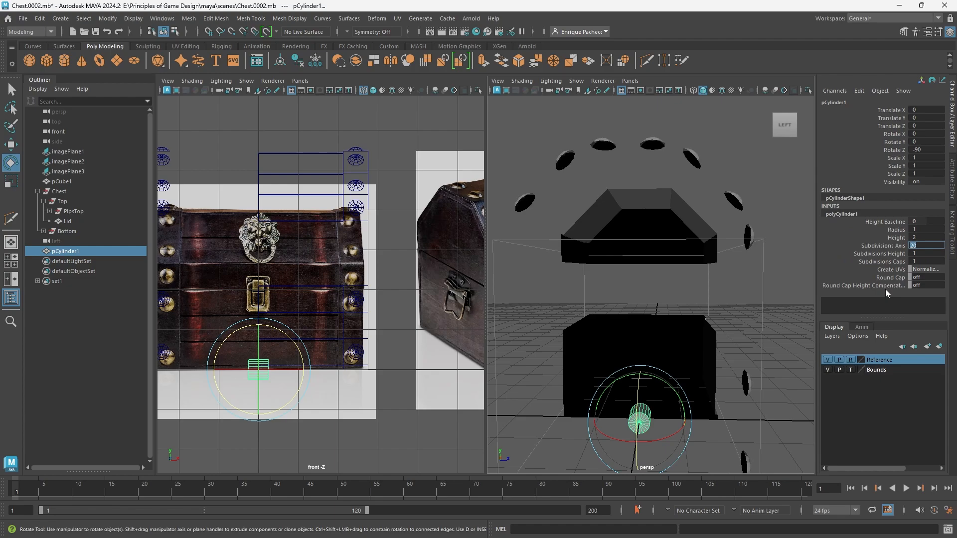
type("8")
key("Return")
left_click(921, 237)
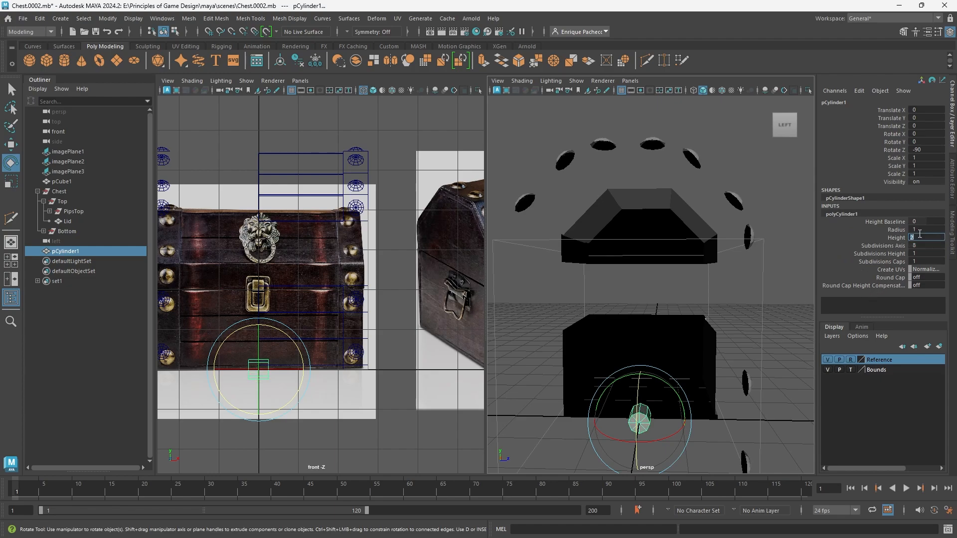
type("2")
key("Return")
left_click(923, 230)
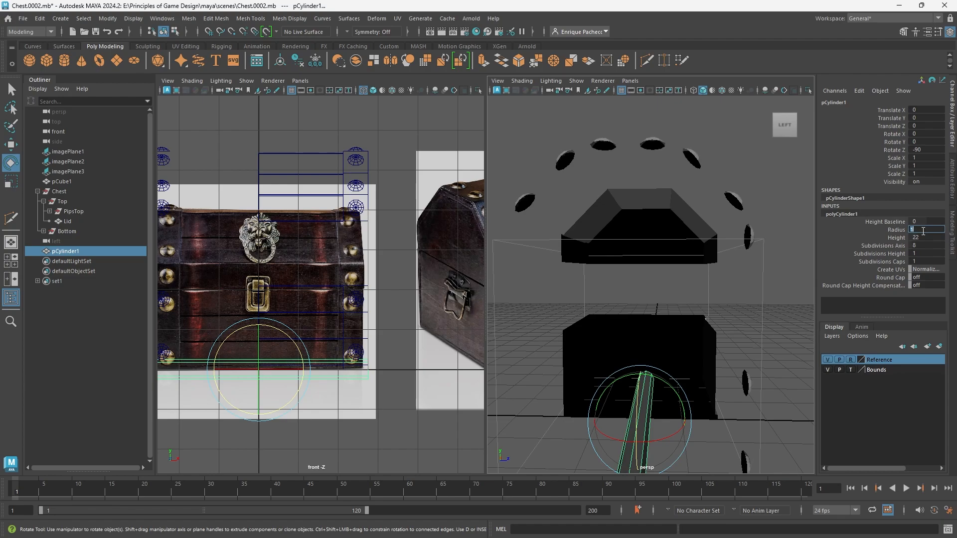
key("Return")
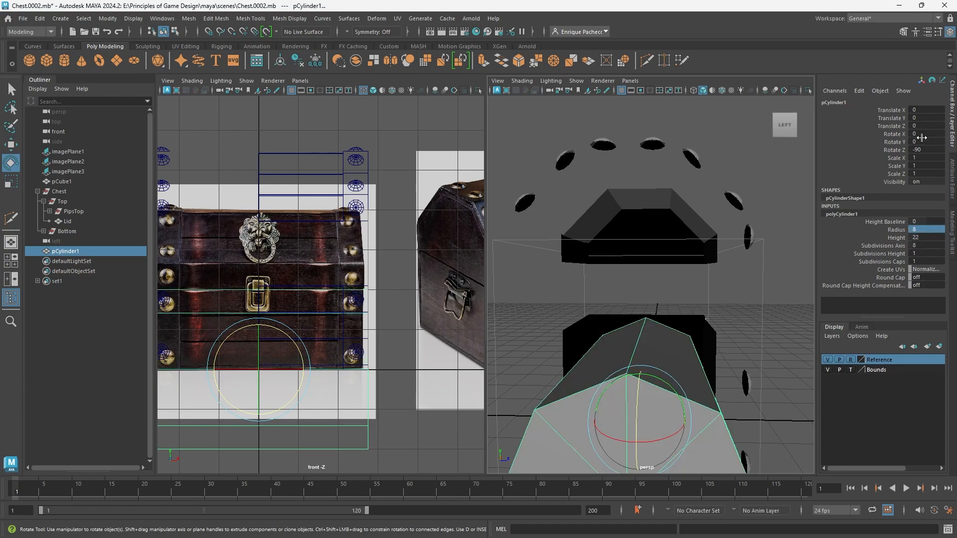
- Rotate the cylinder about its long axis so its faces lie flat, with Rotate Y set to 22.5
left_click_drag(665, 382, 772, 275)
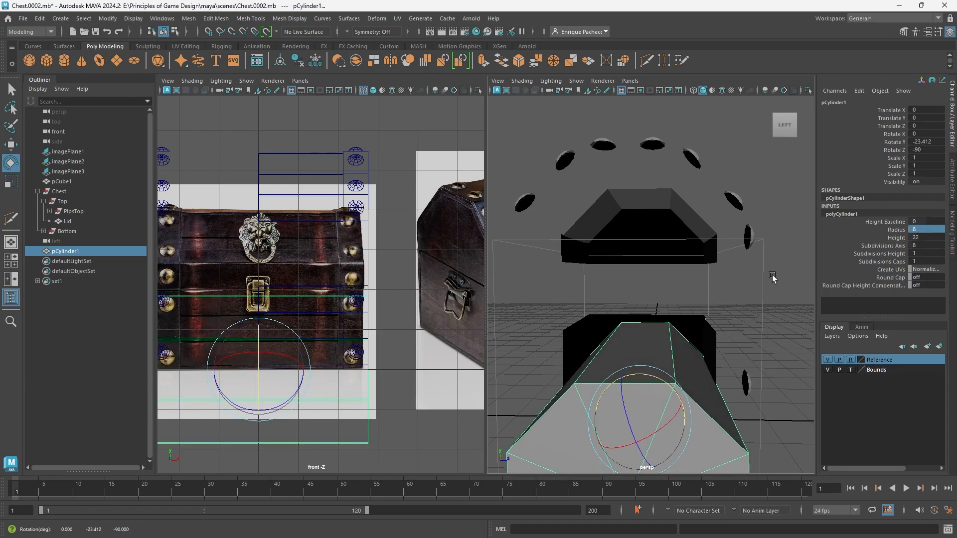
left_click(921, 142)
type("22.5")
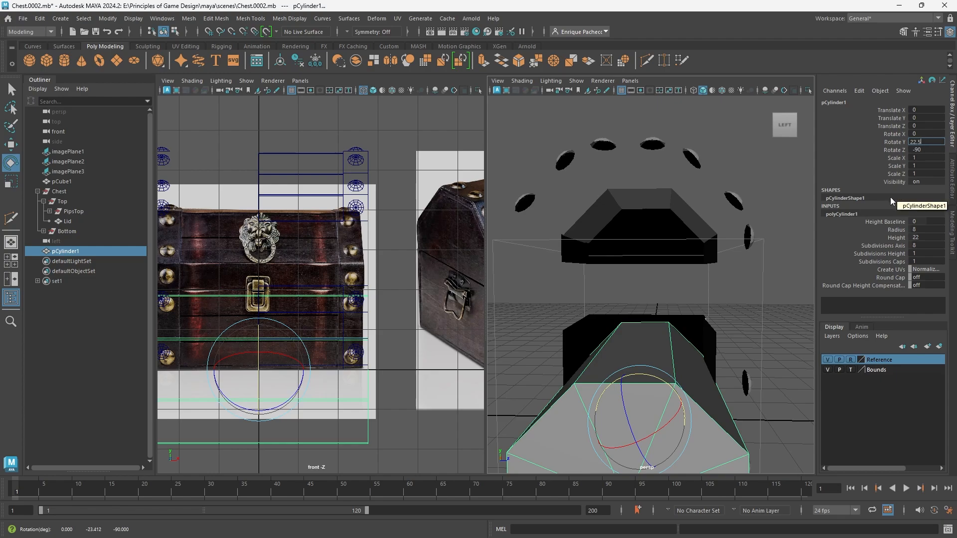
key("Return")
key("w")
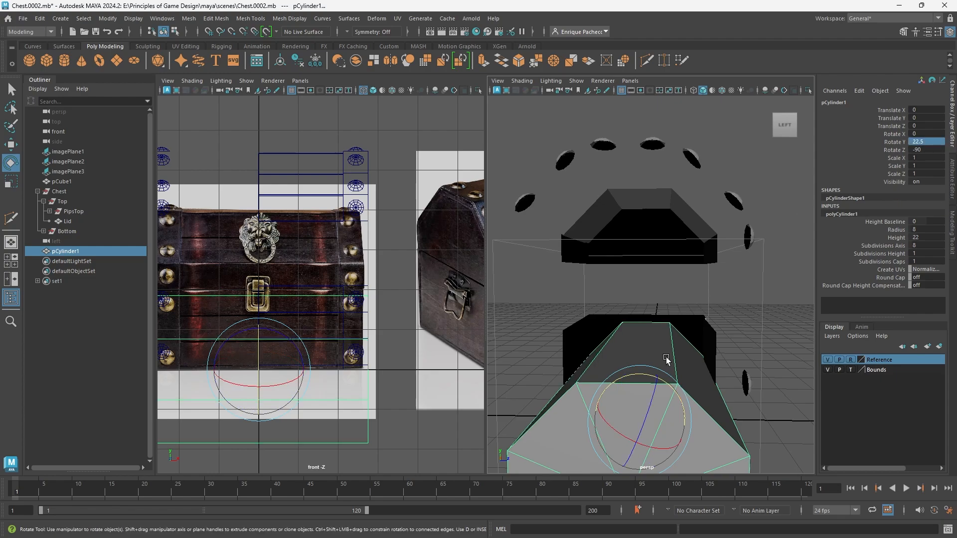
- Raise the eight-sided cylinder straight up to the chest lid's height, to a Translate Y of about 14.05
scroll(666, 357, "down", 5)
left_click_drag(646, 300, 648, 233)
scroll(649, 230, "up", 5)
scroll(651, 244, "down", 5)
scroll(648, 279, "up", 5)
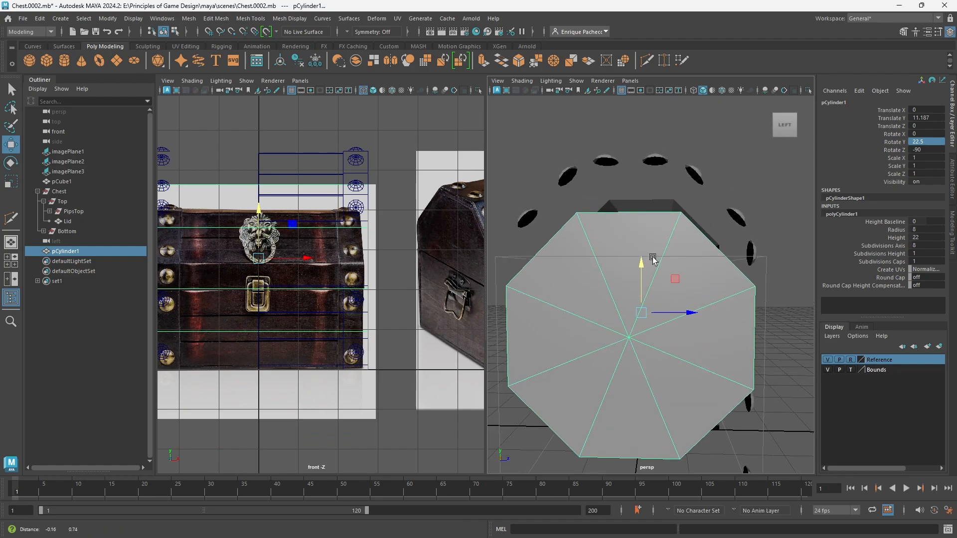
left_click_drag(648, 294, 638, 265)
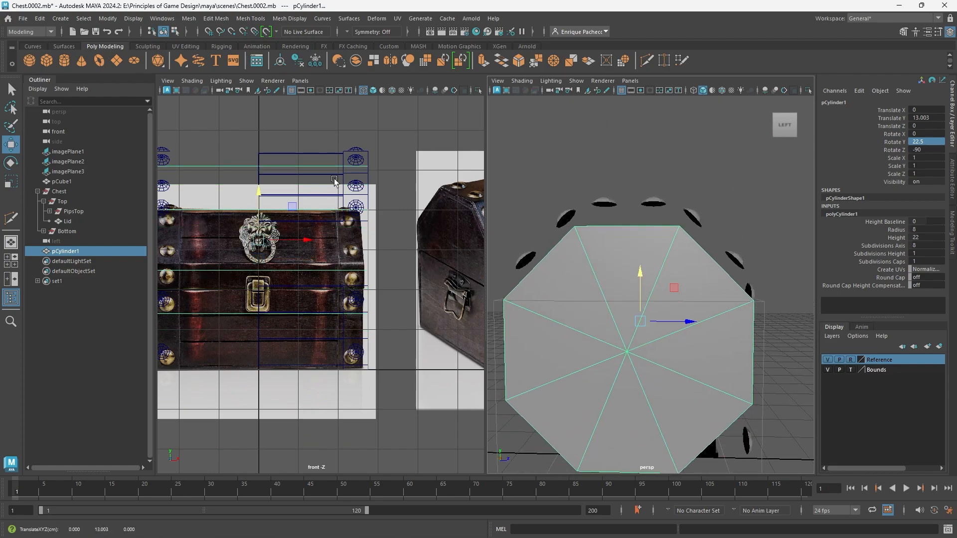
left_click(261, 194)
left_click_drag(261, 195, 261, 181)
- Show the chest in the left orthographic view and scale the cylinder uniformly to about 0.957
key("space")
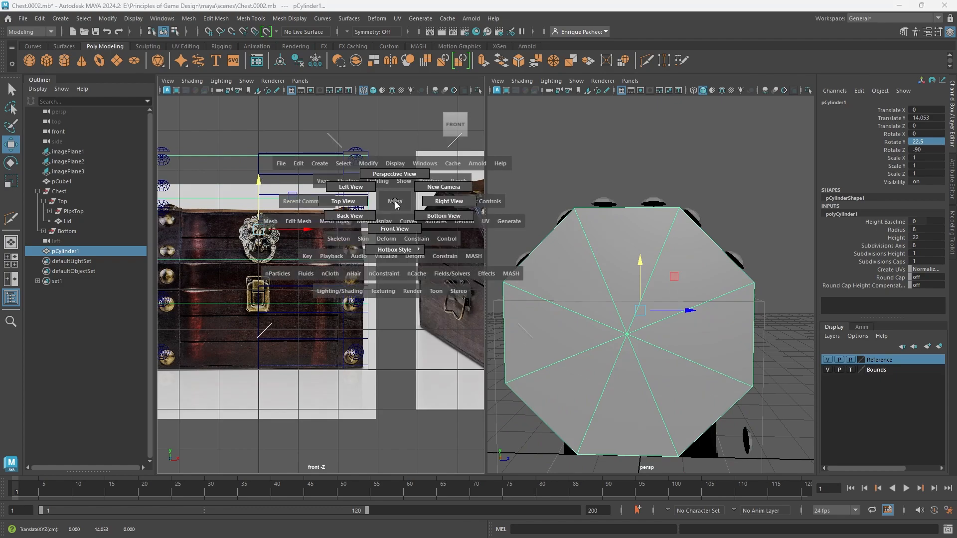
left_click_drag(395, 204, 378, 195)
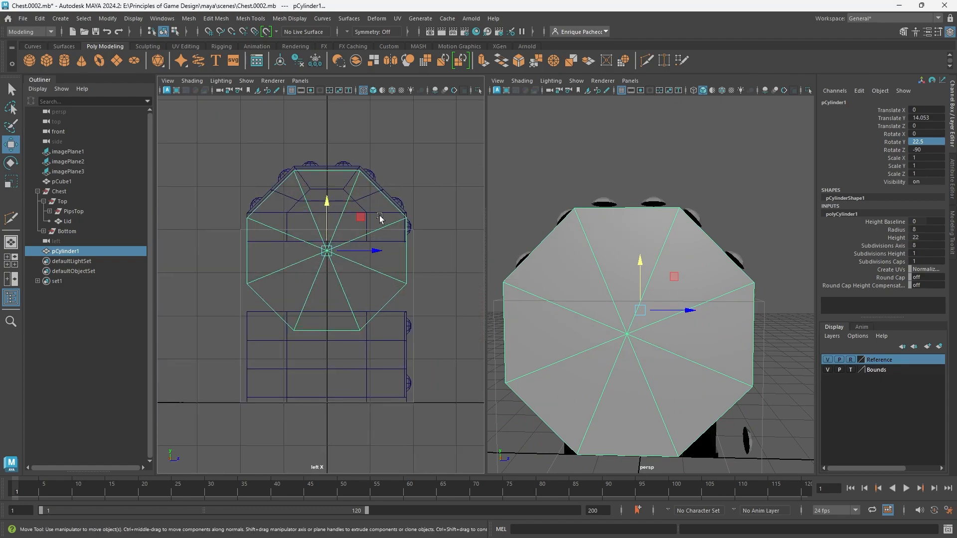
middle_click_drag(380, 216, 367, 258, "alt")
scroll(368, 258, "up", 3)
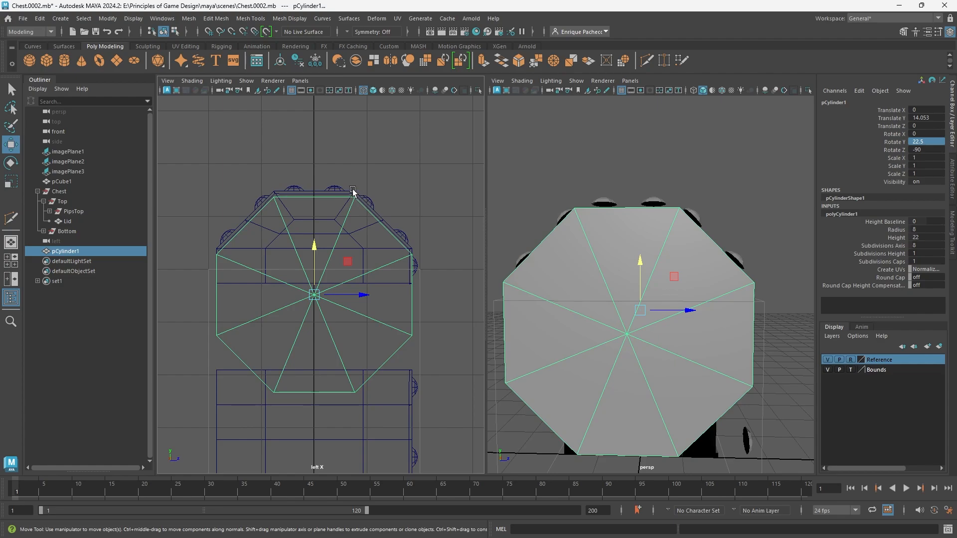
key("r")
left_click_drag(313, 292, 306, 290)
middle_click_drag(430, 275, 343, 331, "alt")
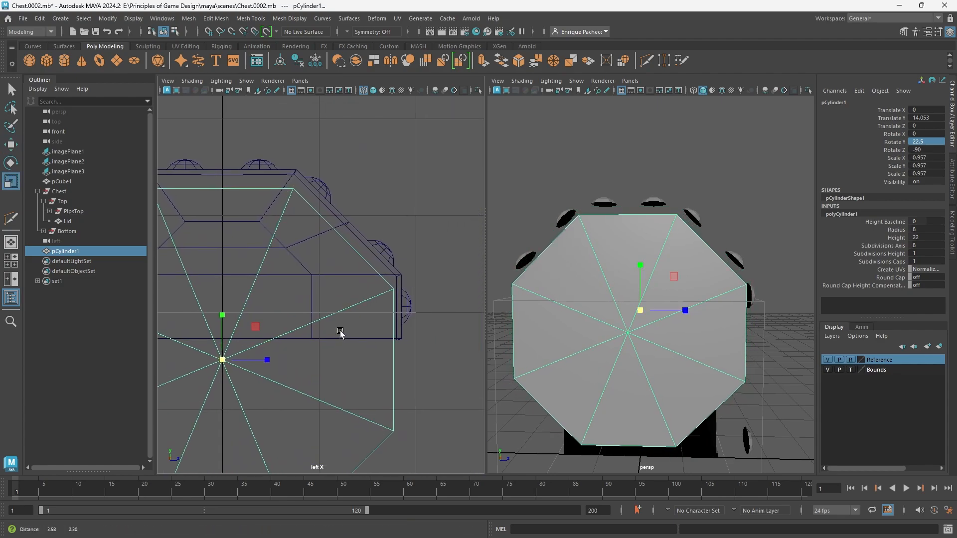
- Fit the cylinder inside the lid profile by raising it to Translate Y 14.464 and scaling it uniformly to about 0.918
key("w")
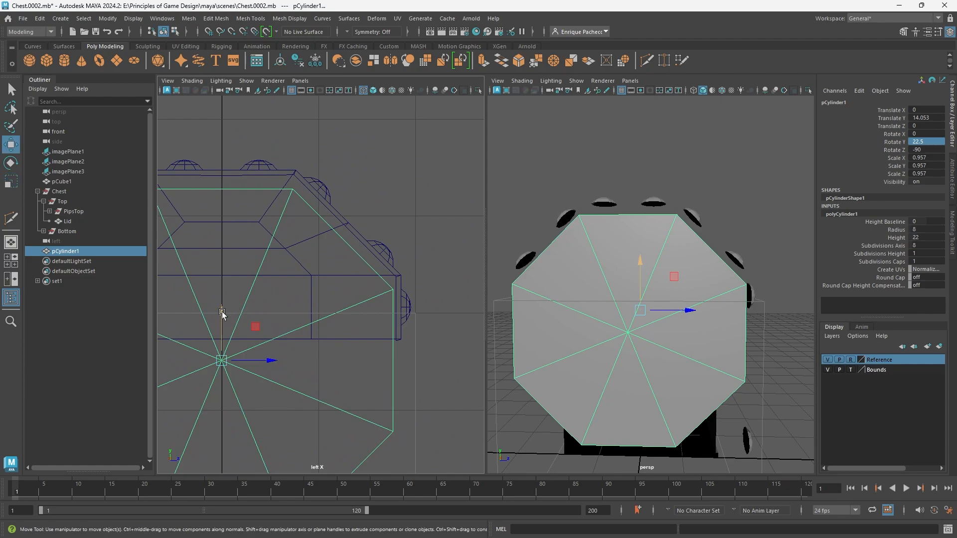
left_click_drag(222, 313, 222, 303)
key("r")
left_click_drag(222, 350, 204, 353)
- Set the cylinder's height subdivisions to 2
left_click_drag(648, 271, 605, 274, "alt")
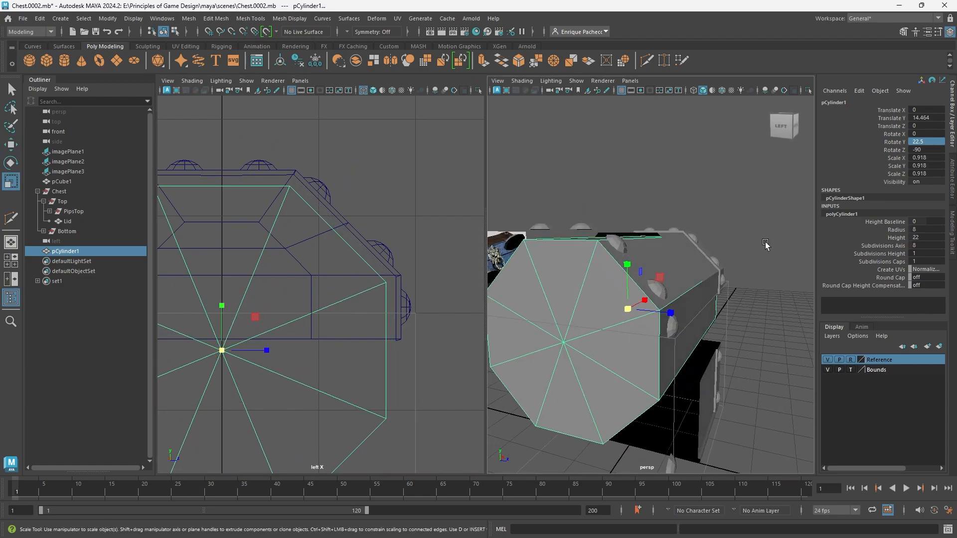
scroll(766, 245, "up", 3)
left_click_drag(764, 248, 709, 309, "alt")
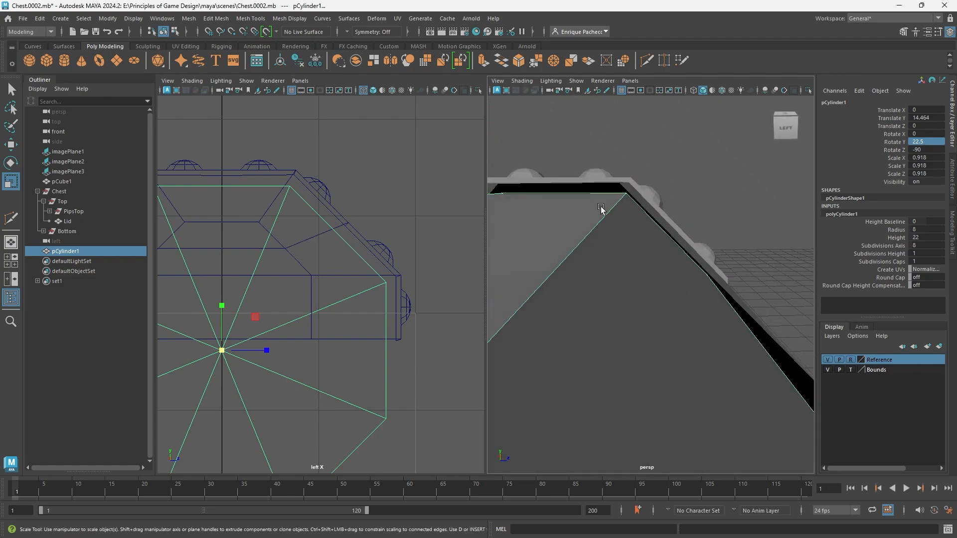
scroll(656, 257, "down", 5)
left_click_drag(637, 314, 711, 302, "alt")
scroll(720, 345, "down", 1)
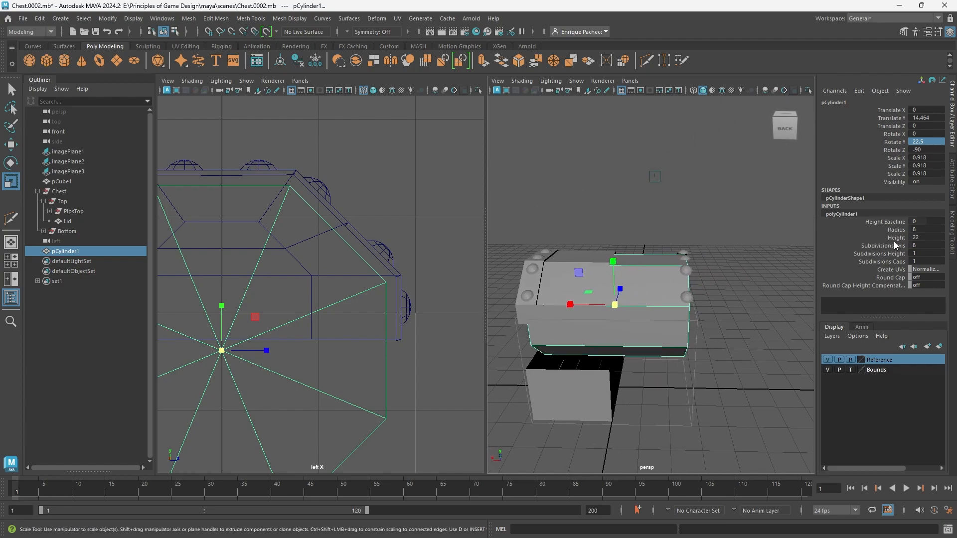
left_click(915, 253)
key("Return")
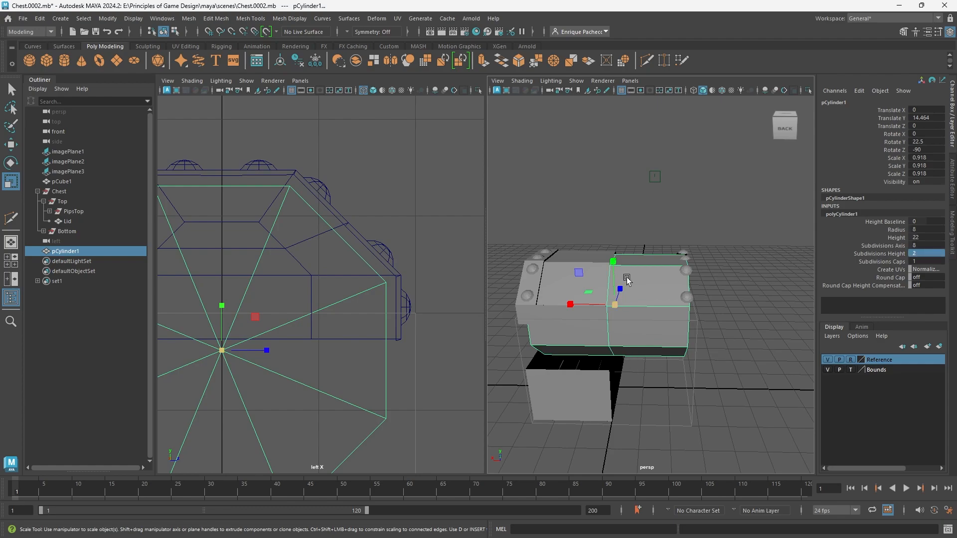
- Delete the cylinder's half that extends beyond the lid, and its lower faces, keeping only the three upper sides
right_click_drag(702, 238, 719, 390)
left_click_drag(718, 389, 660, 228)
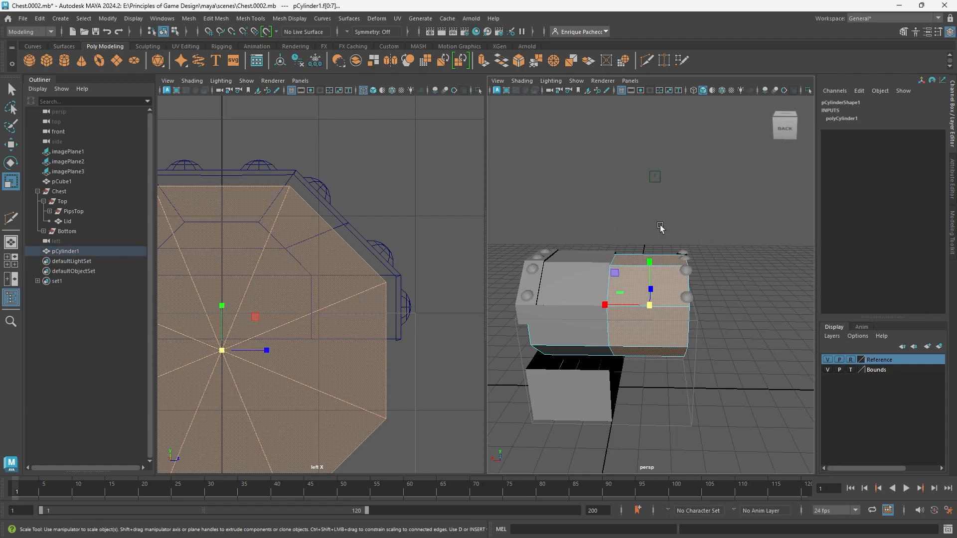
key("Delete")
left_click_drag(685, 352, 545, 319, "alt")
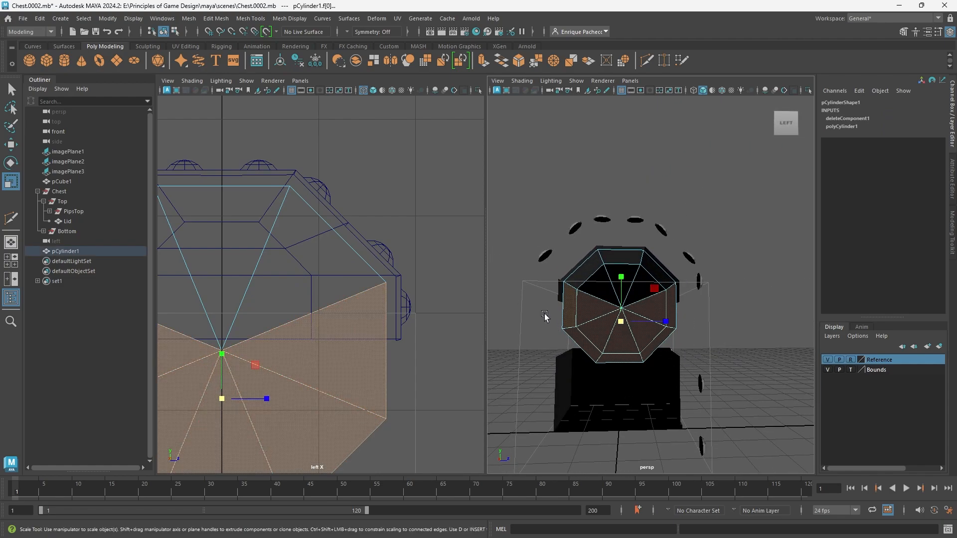
key("Delete")
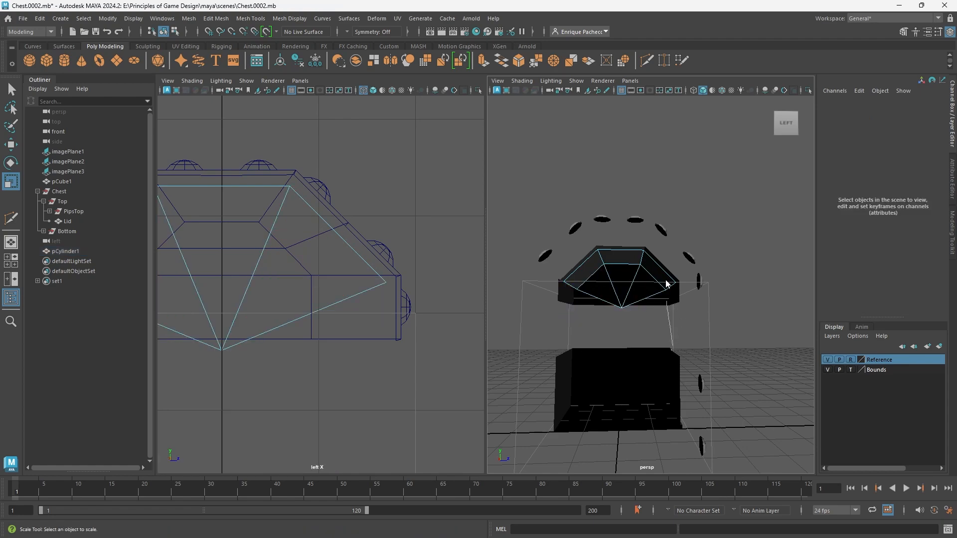
- Extrude the shell's open lower cap edges downward and flatten the new edges into a level line
right_click_drag(666, 283, 671, 241)
scroll(678, 289, "up", 3)
key("q")
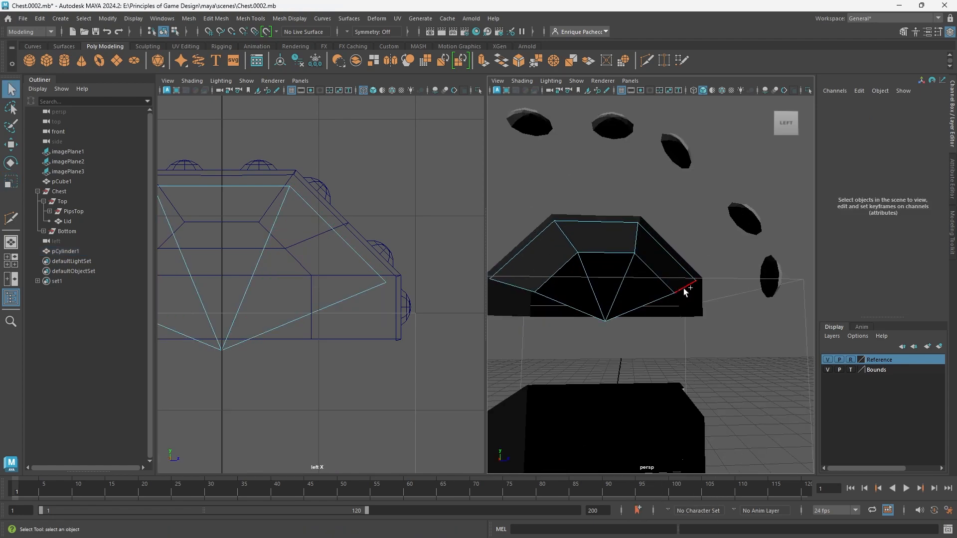
left_click(683, 288)
left_click(559, 307, "shift")
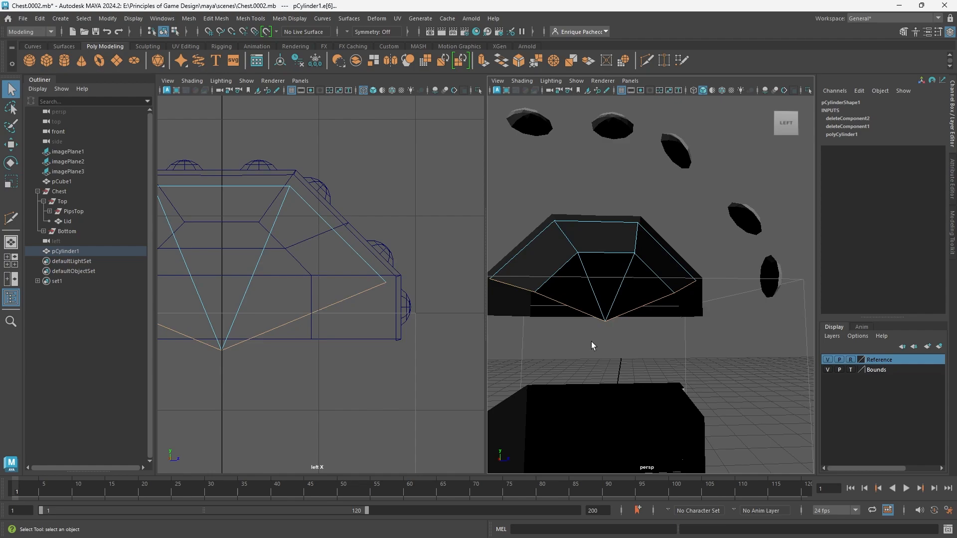
key("ctrl+e")
left_click_drag(605, 259, 652, 359)
key("r")
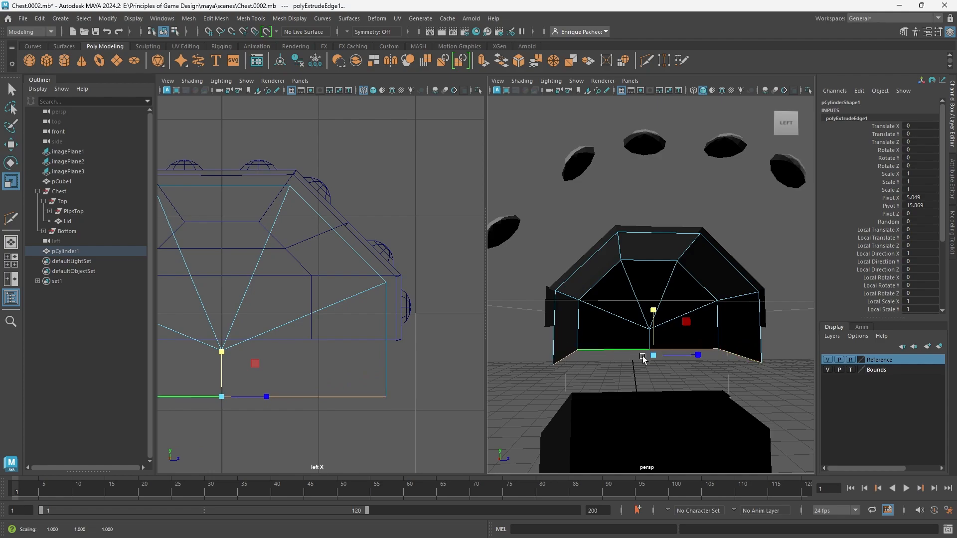
- Raise the end cap's centre vertex and snap it level with the shell's side corner vertices
key("q")
left_click(657, 352)
right_click_drag(655, 254, 618, 257)
left_click_drag(638, 325, 640, 324)
key("w")
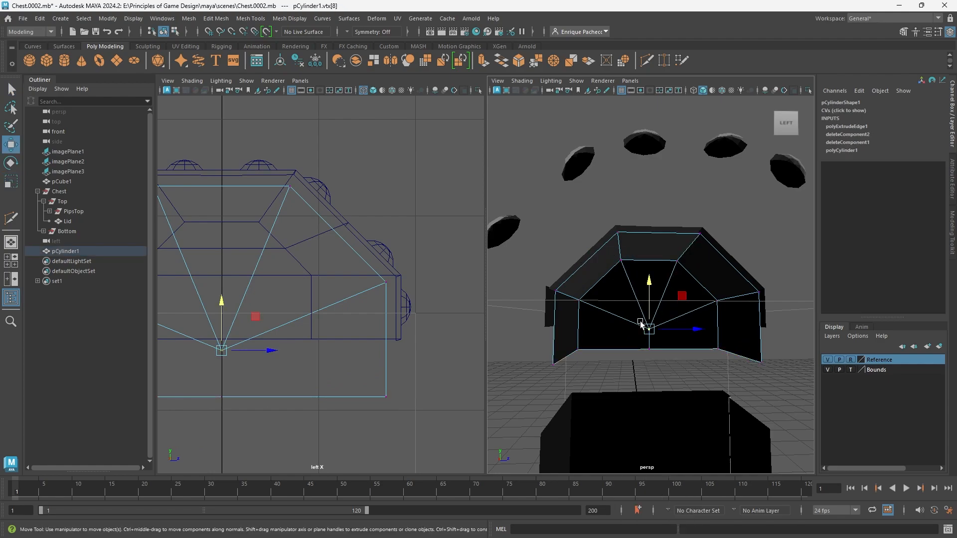
left_click_drag(648, 282, 648, 253)
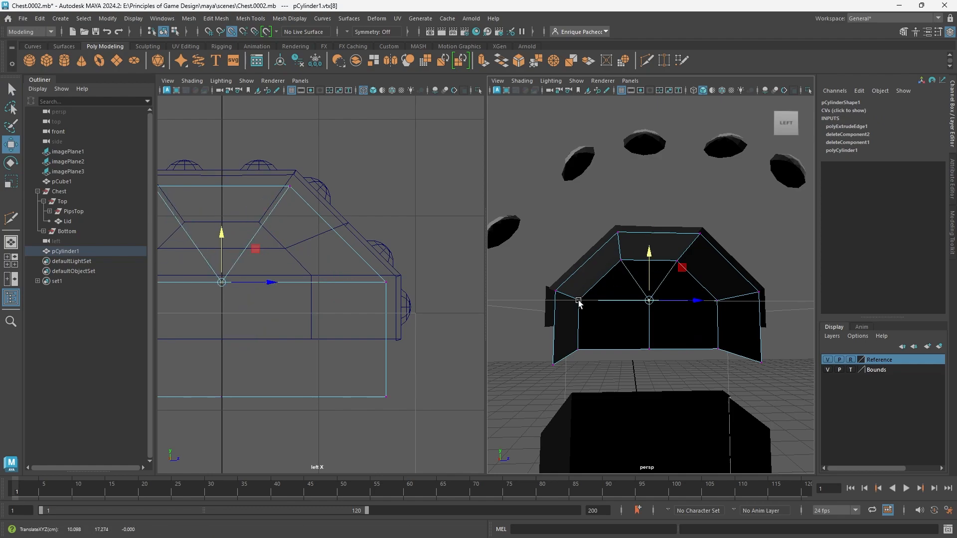
left_click(639, 376)
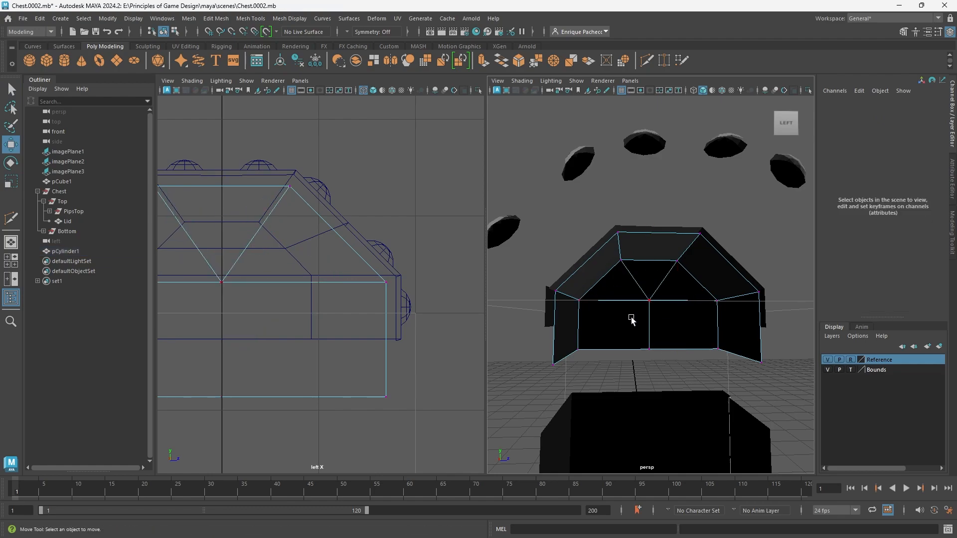
- Examine how the inner shell fits against the lid from the outside and the inside
left_click_drag(631, 319, 719, 375, "alt")
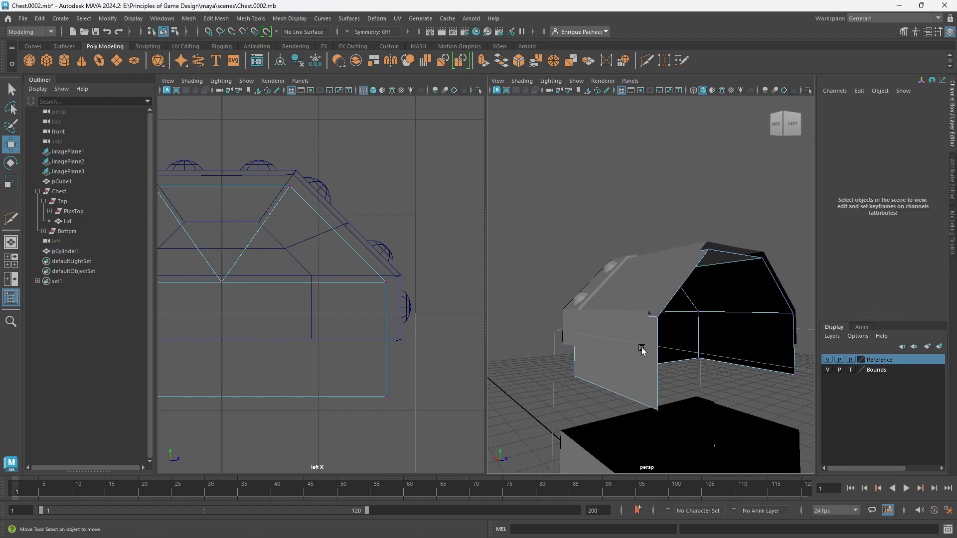
left_click_drag(642, 349, 734, 357, "alt")
left_click(646, 315)
left_click_drag(581, 330, 742, 336, "alt")
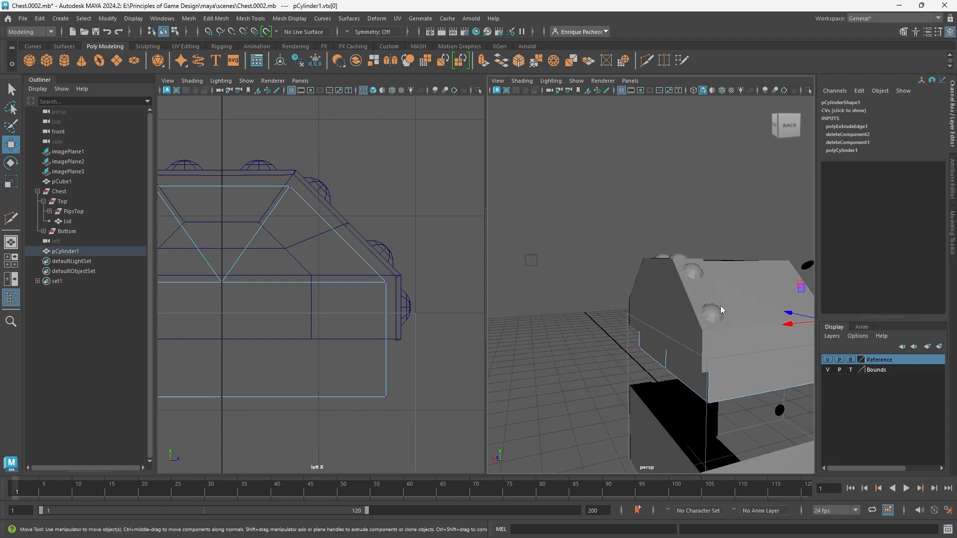
right_click_drag(715, 268, 761, 244)
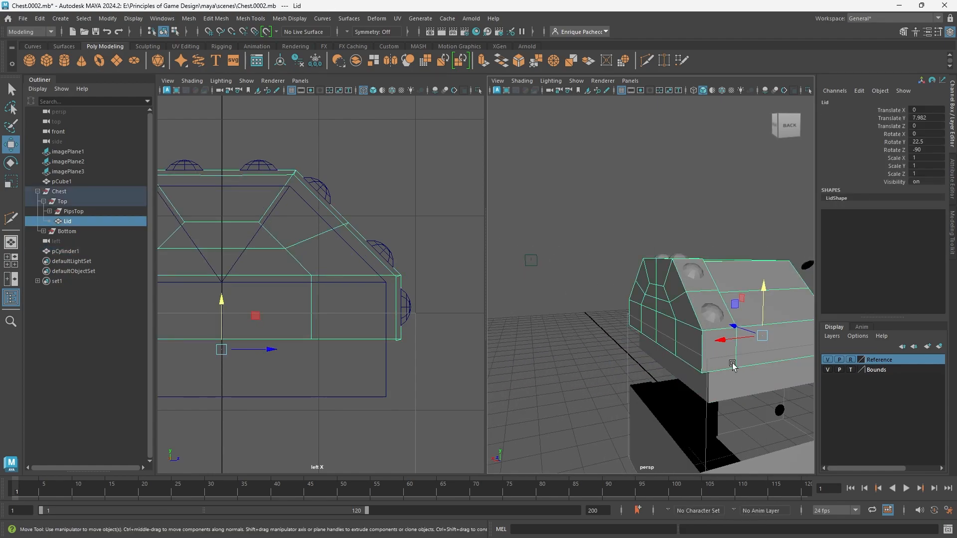
left_click_drag(732, 365, 530, 371, "alt")
left_click_drag(669, 385, 541, 330, "alt")
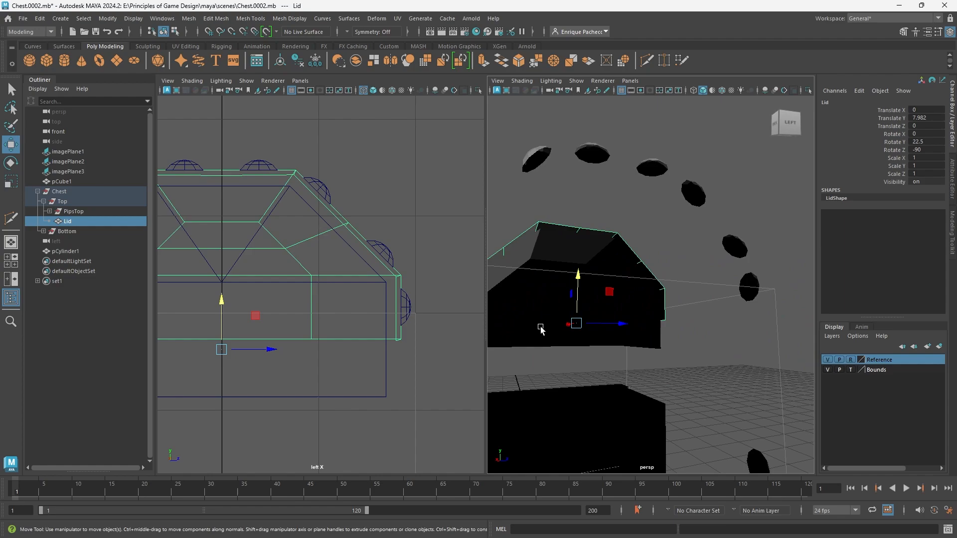
- Select the inner shell's bottom border edges and snap them up level with the lid's lower edge
right_click_drag(542, 253, 549, 231)
middle_click_drag(596, 290, 656, 273, "alt")
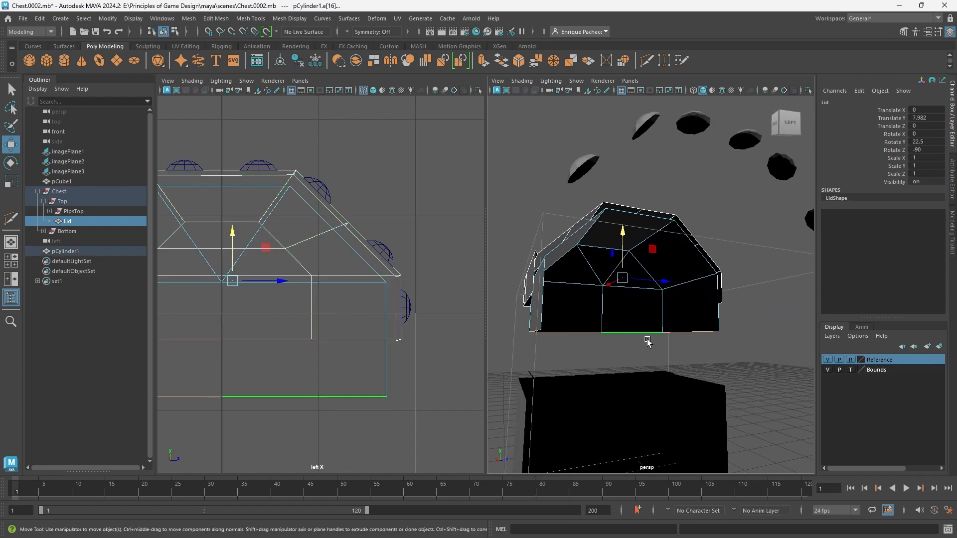
left_click(683, 332)
left_click_drag(536, 333, 548, 341, "alt")
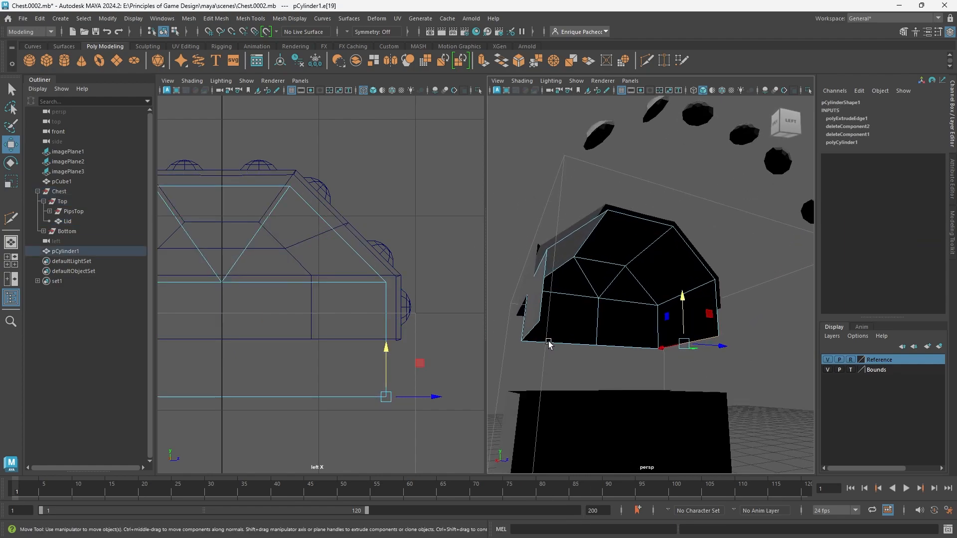
left_click(613, 344, "shift")
left_click(534, 341, "shift")
left_click(523, 332, "shift")
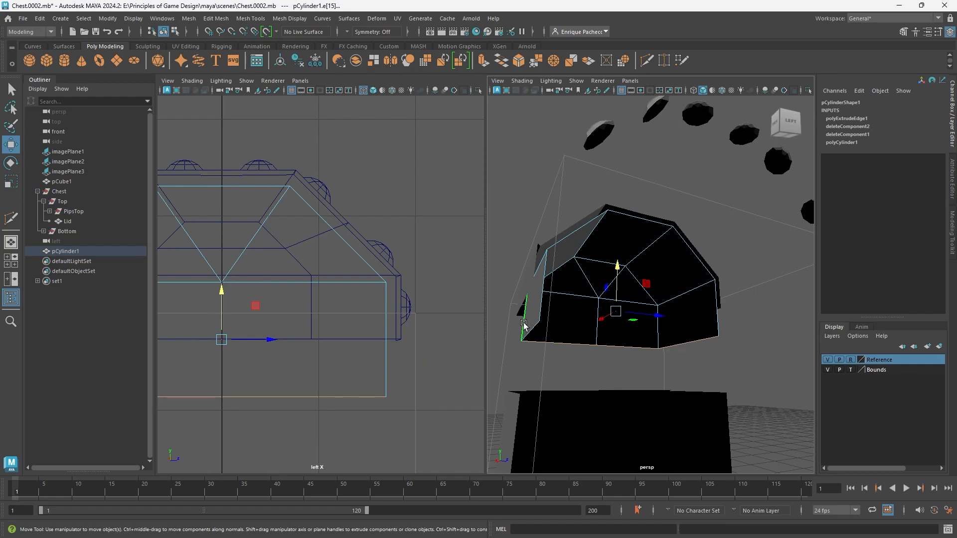
left_click(525, 324, "shift")
left_click_drag(612, 345, 666, 364, "alt")
key("v")
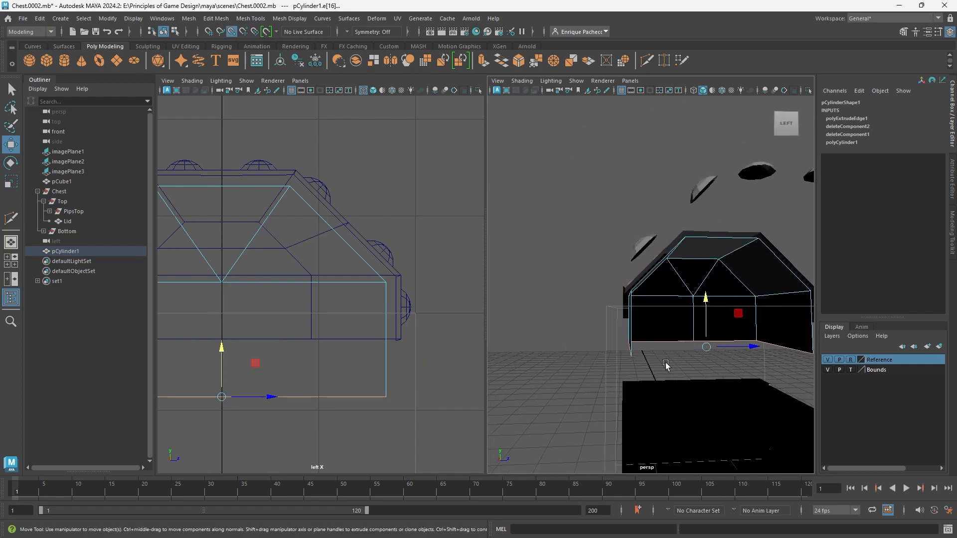
left_click_drag(706, 298, 626, 320)
key("f")
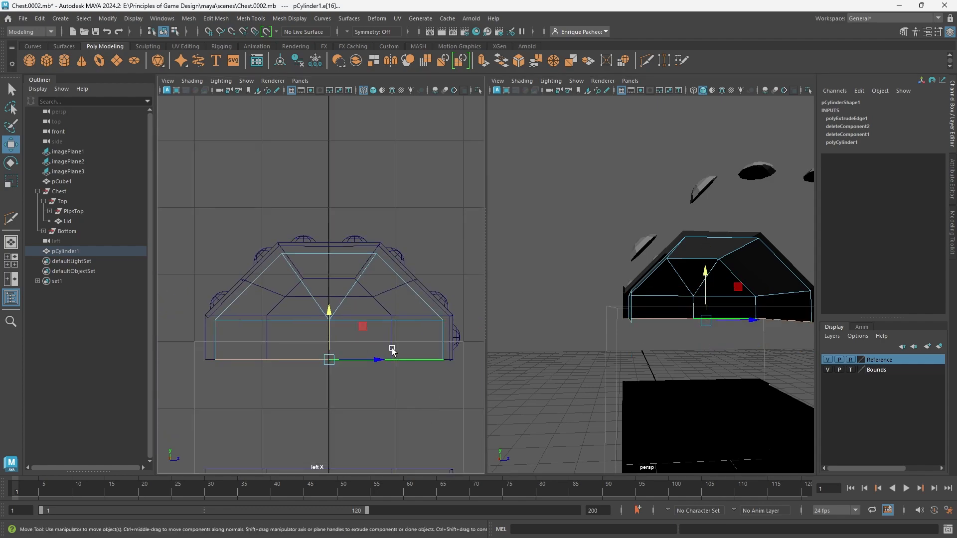
- Select the inner shell together with the Lid and combine them into one mesh
left_click_drag(715, 331, 558, 350, "alt")
scroll(584, 396, "up", 3)
right_click_drag(600, 363, 620, 237)
left_click_drag(550, 383, 579, 393, "alt")
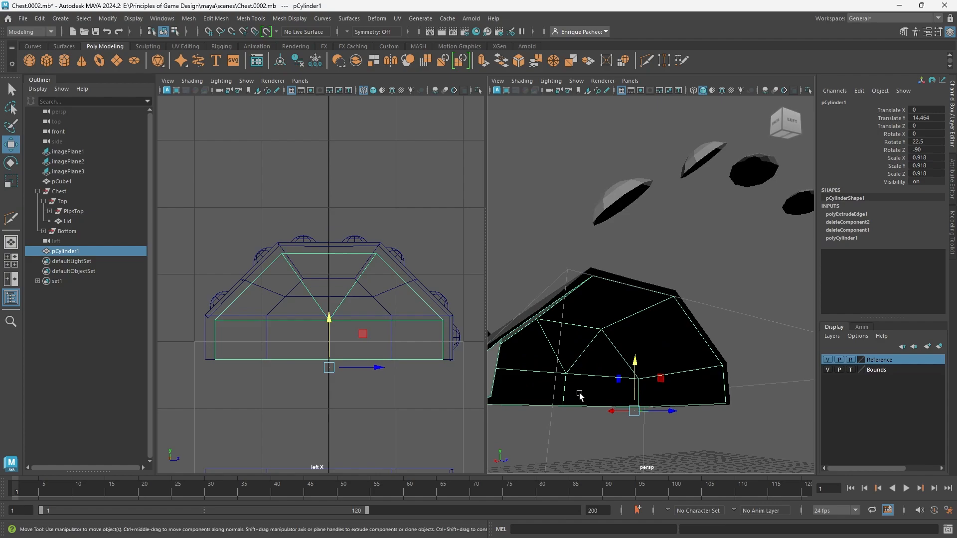
left_click(536, 309, "shift")
left_click_drag(572, 359, 604, 384, "alt")
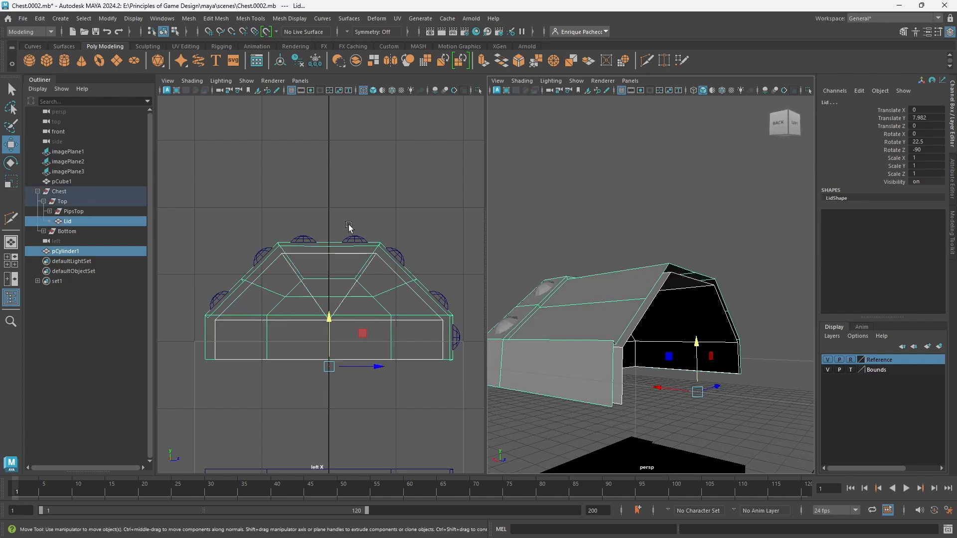
left_click(189, 18)
left_click(210, 56)
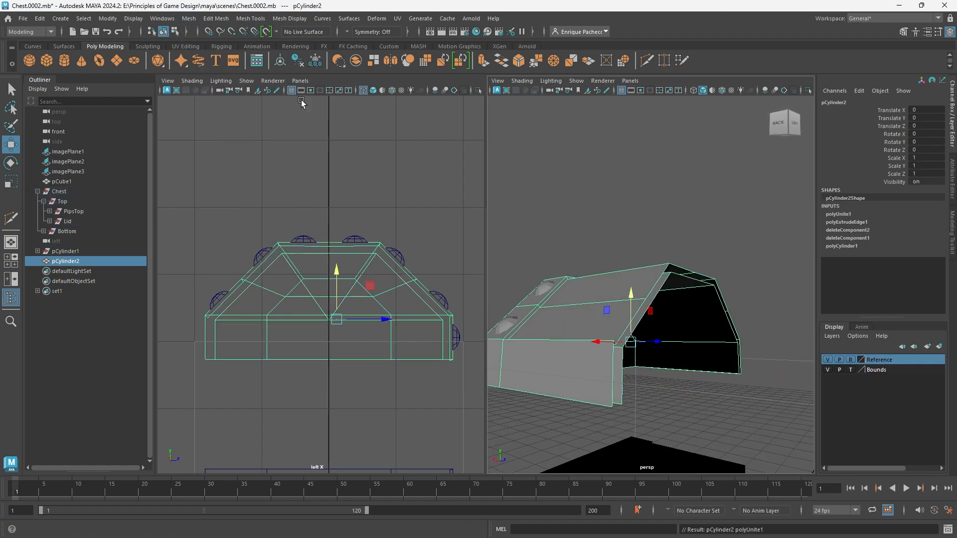
- Select the bottom border edges of the lid and of the inner shell and try to bridge them
left_click_drag(655, 333, 633, 352, "alt")
left_click_drag(603, 389, 580, 373, "alt")
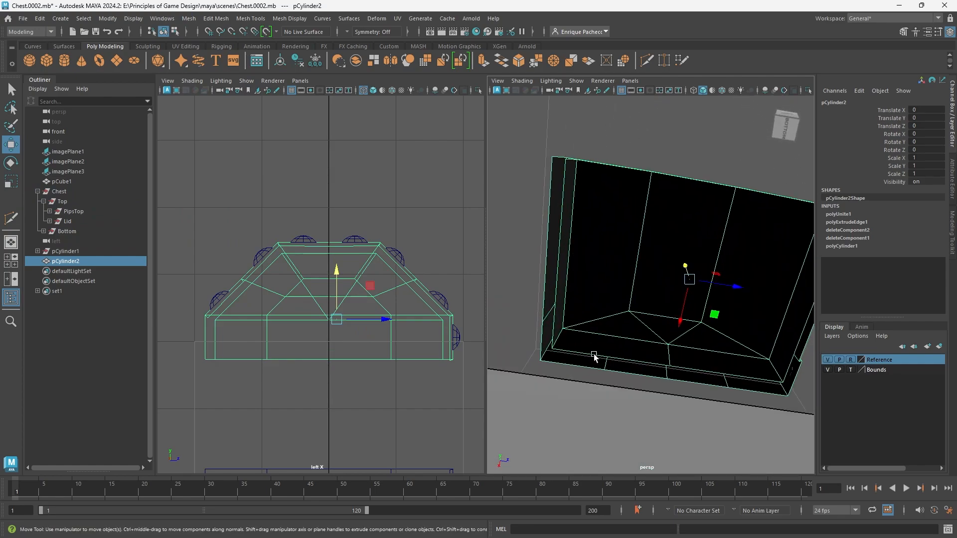
right_click_drag(569, 354, 570, 227)
left_click_drag(577, 276, 583, 331, "alt")
scroll(670, 347, "up", 3)
scroll(582, 330, "up", 1)
left_click(569, 326)
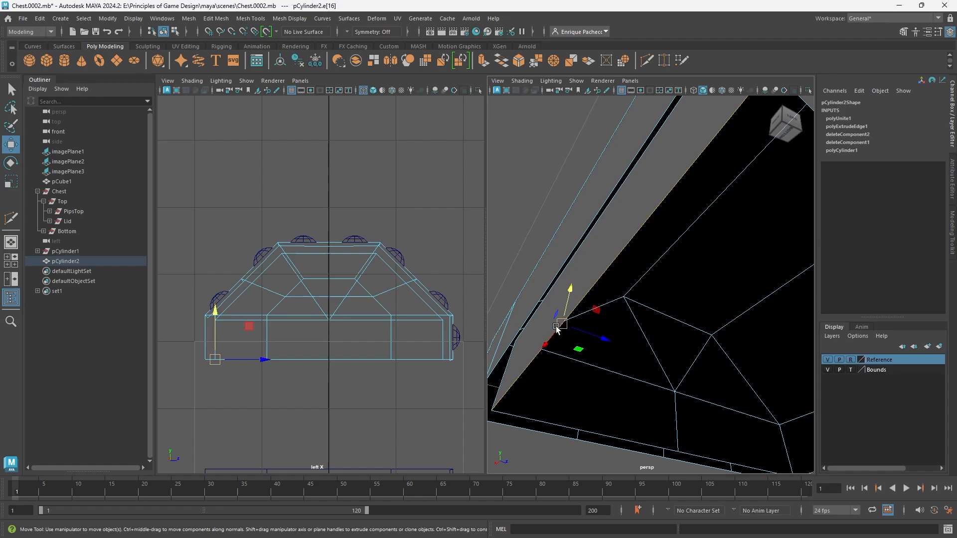
left_click_drag(549, 272, 536, 368, "alt")
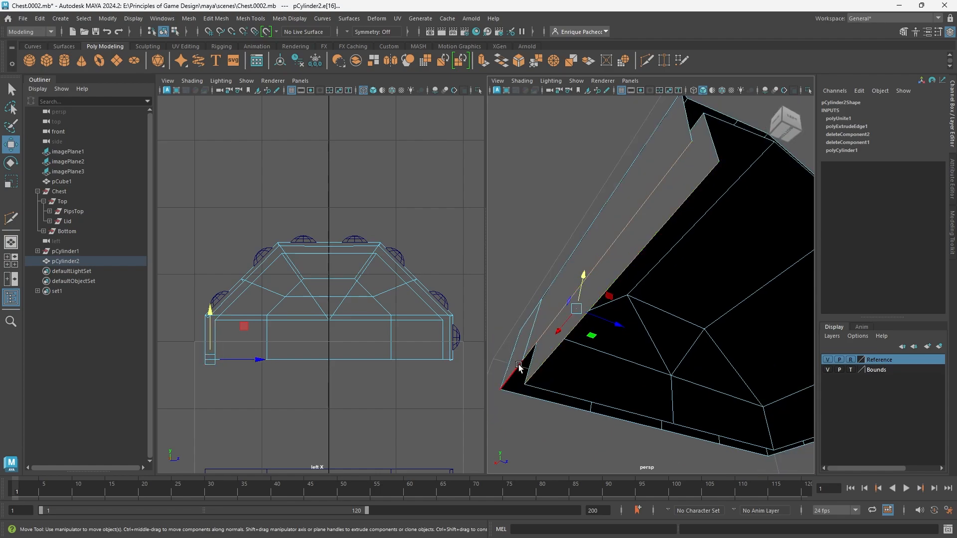
left_click(518, 364)
double_click(540, 331)
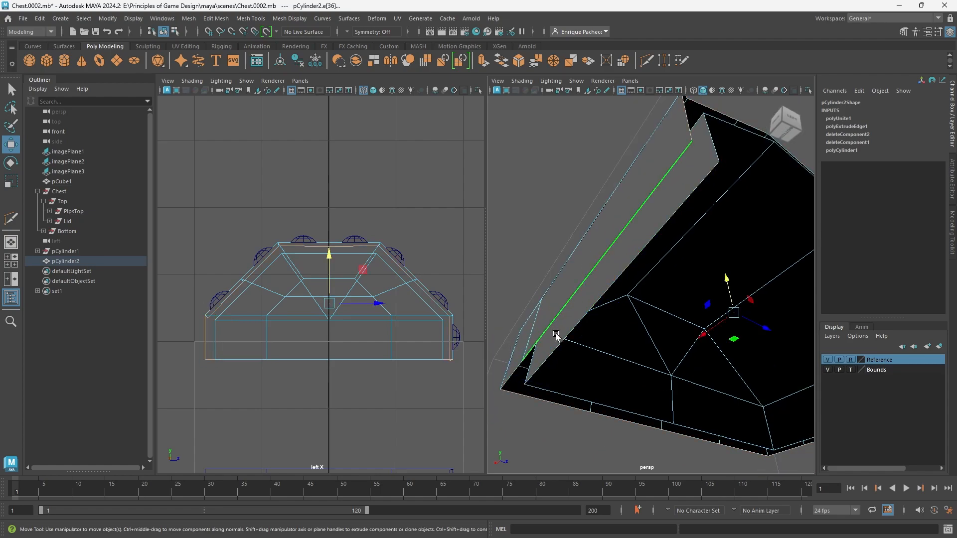
double_click(566, 336, "shift")
scroll(664, 368, "down", 3)
mouse_move(665, 369)
left_mouse_down("alt")
mouse_move(675, 380)
mouse_move(660, 380)
left_mouse_up("alt")
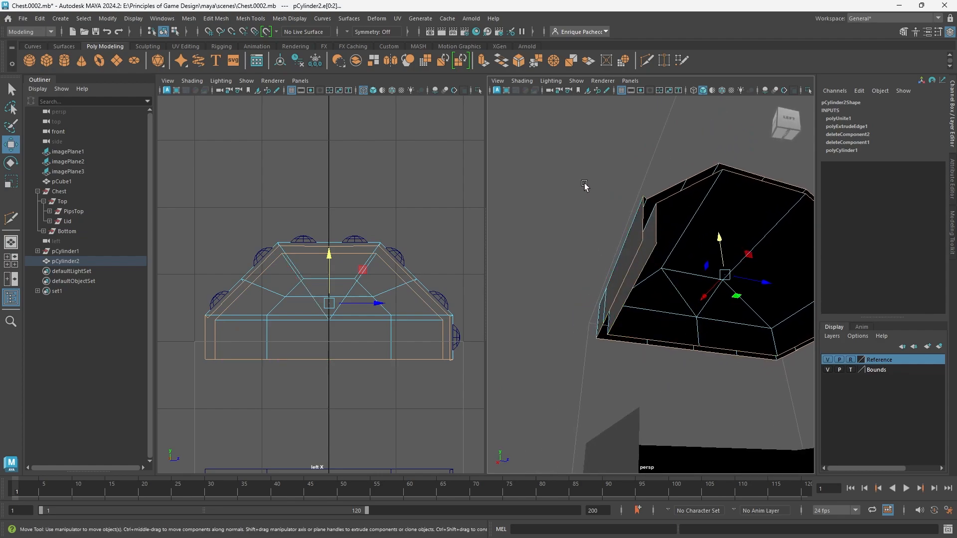
left_click(502, 61)
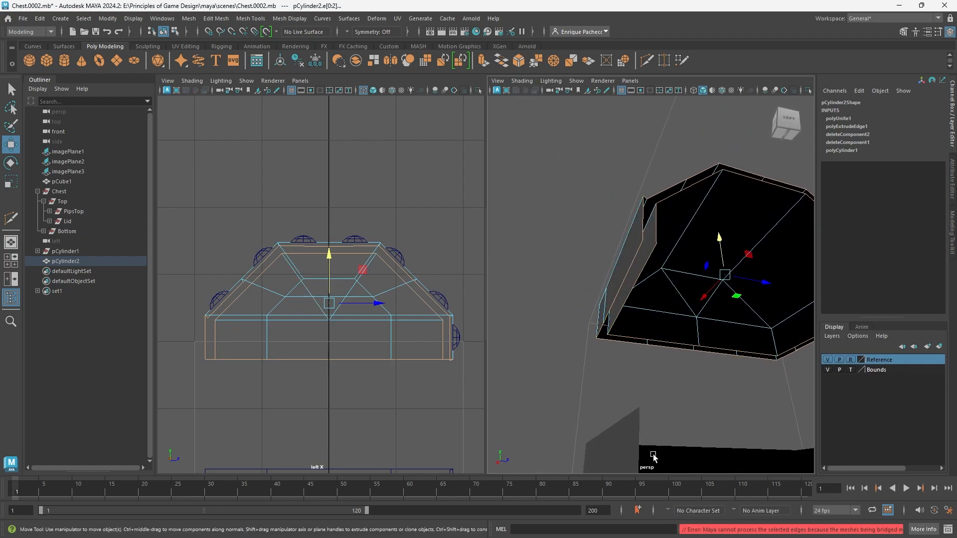
left_click_drag(680, 528, 487, 523)
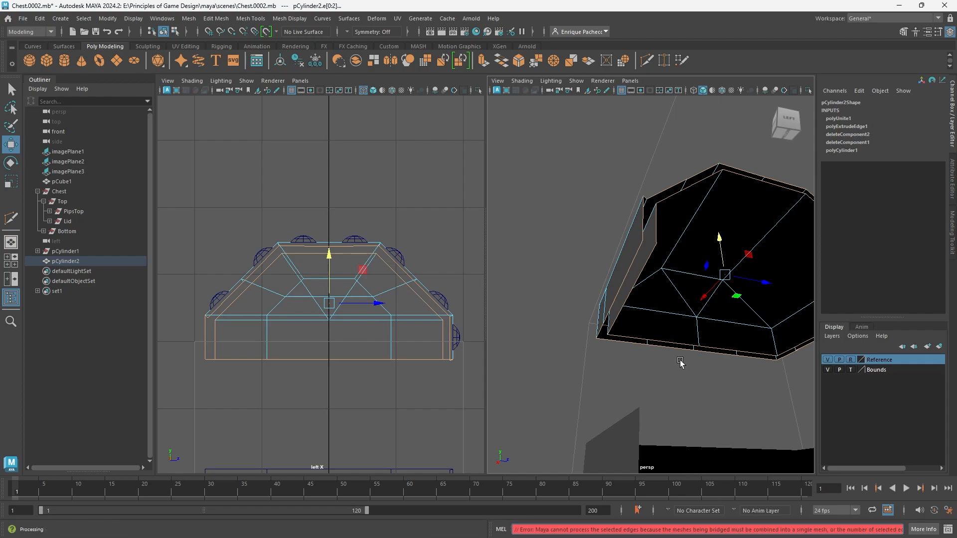
- Compare the edge divisions of the inner shell and the lid along one long bottom side
left_click_drag(713, 340, 613, 272, "alt")
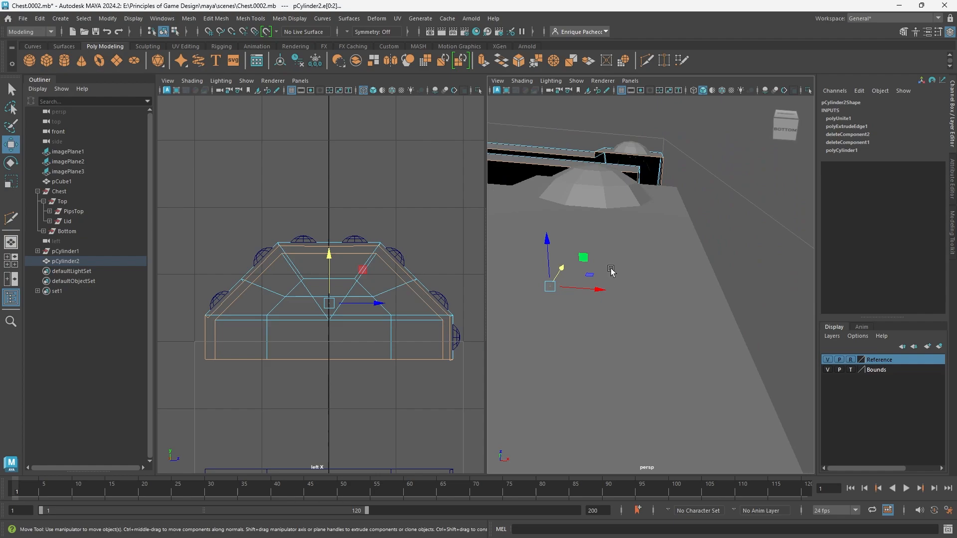
scroll(601, 209, "up", 3)
middle_click_drag(609, 217, 737, 309, "alt")
scroll(700, 312, "down", 3)
middle_click_drag(667, 272, 650, 275, "alt")
key("space")
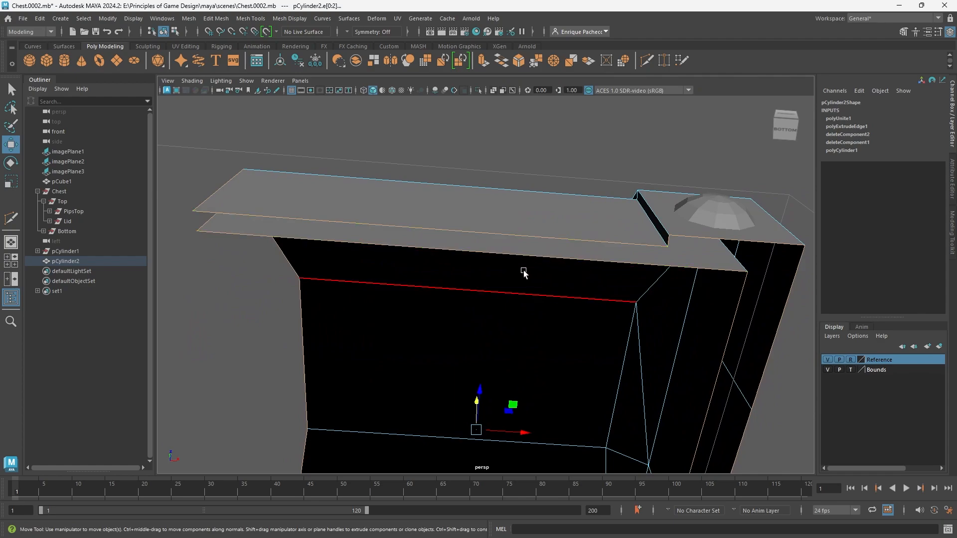
left_click(508, 252)
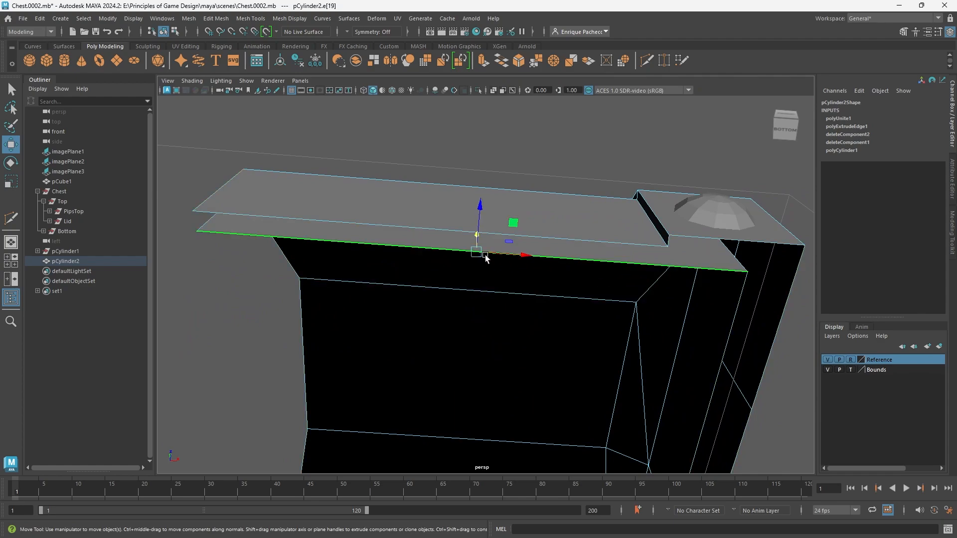
left_click(605, 243)
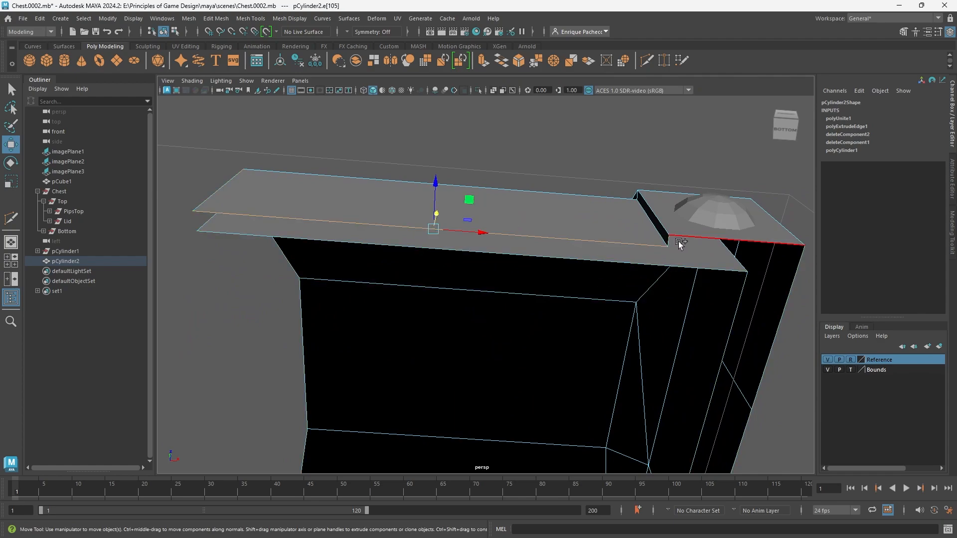
double_click(672, 241, "shift")
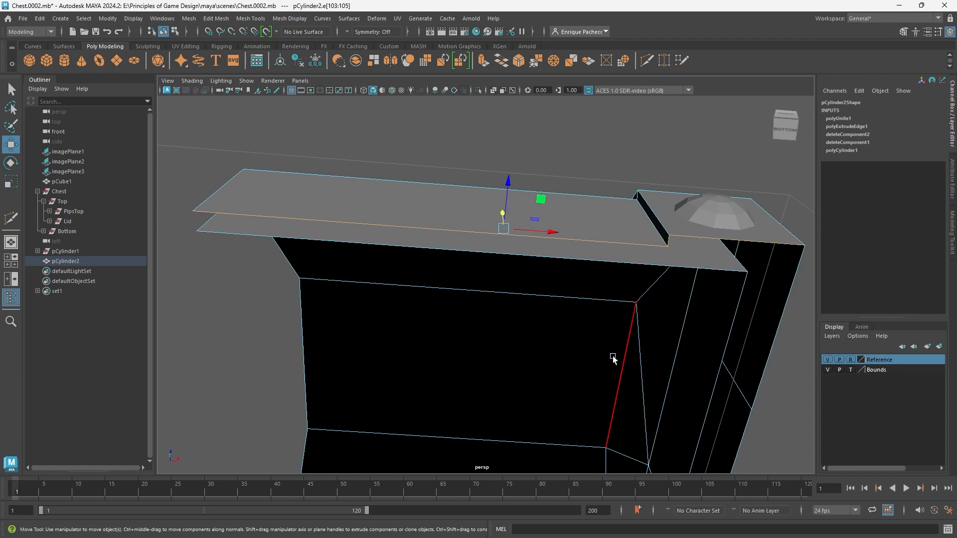
- Compare the bottom edge divisions of the shell and lid along the closed end, and check the shell's opposite long side
left_click_drag(694, 331, 581, 313, "alt")
middle_click_drag(621, 287, 603, 377, "alt")
left_click(622, 284)
left_click(546, 303, "shift")
scroll(603, 343, "down", 1)
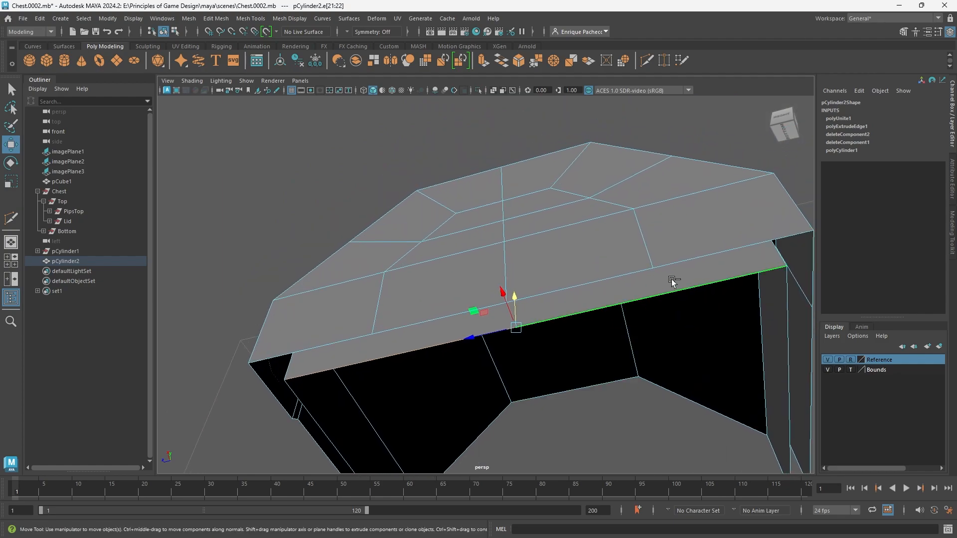
left_click(689, 256)
left_click(598, 280, "shift")
left_click(470, 308, "shift")
left_click(354, 334, "shift")
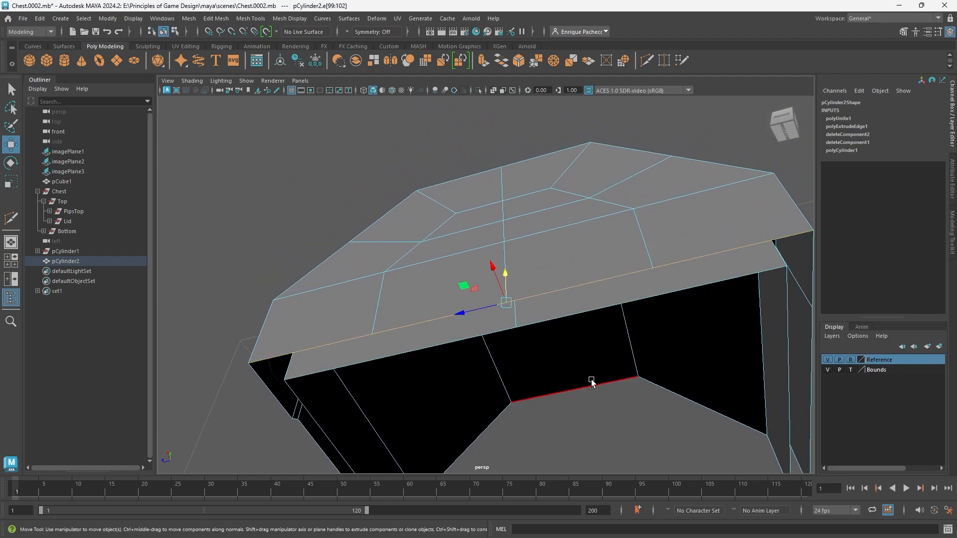
left_click_drag(592, 381, 568, 360, "alt")
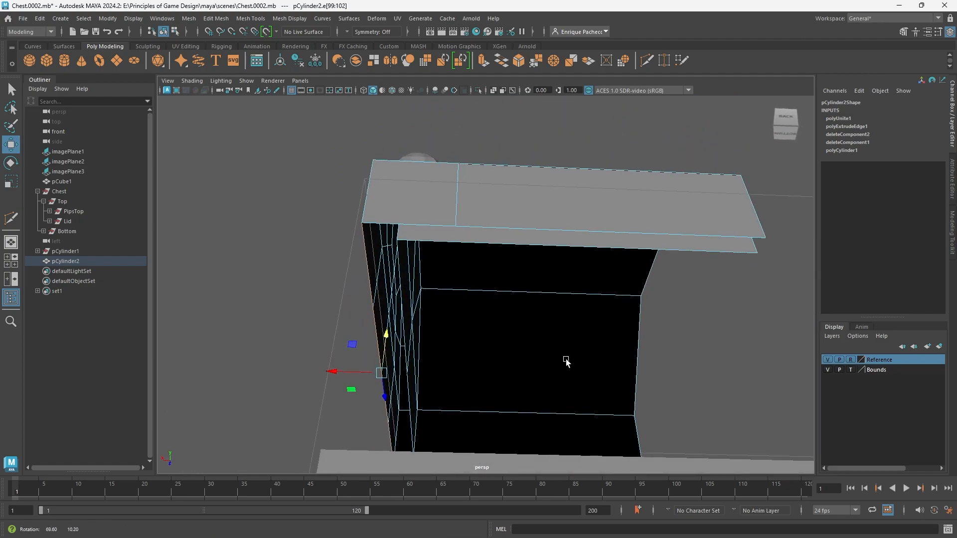
left_click(477, 242)
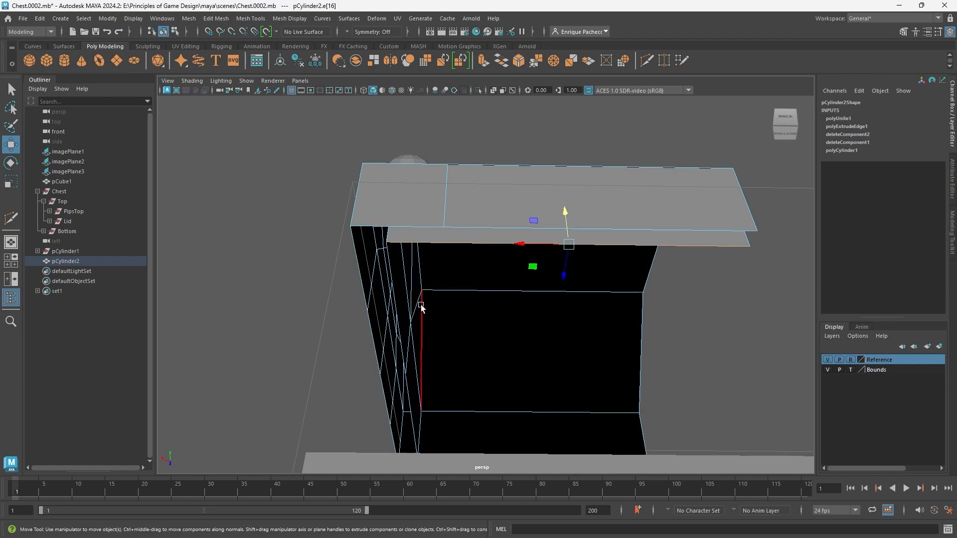
- Multi-Cut from the inner end cap's centre vertex through the middle of its upper edge and along the shell's top panel to the open border
left_click_drag(559, 305, 504, 200, "alt")
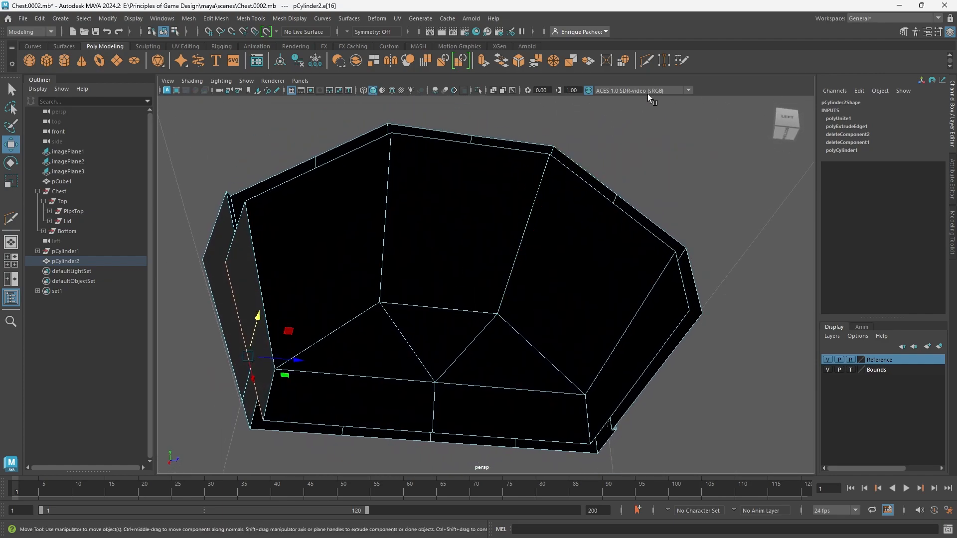
left_click(645, 61)
mouse_move(440, 331)
left_mouse_down("alt")
mouse_move(420, 358)
mouse_move(439, 349)
left_mouse_up("alt")
left_click_drag(402, 307, 561, 320, "alt")
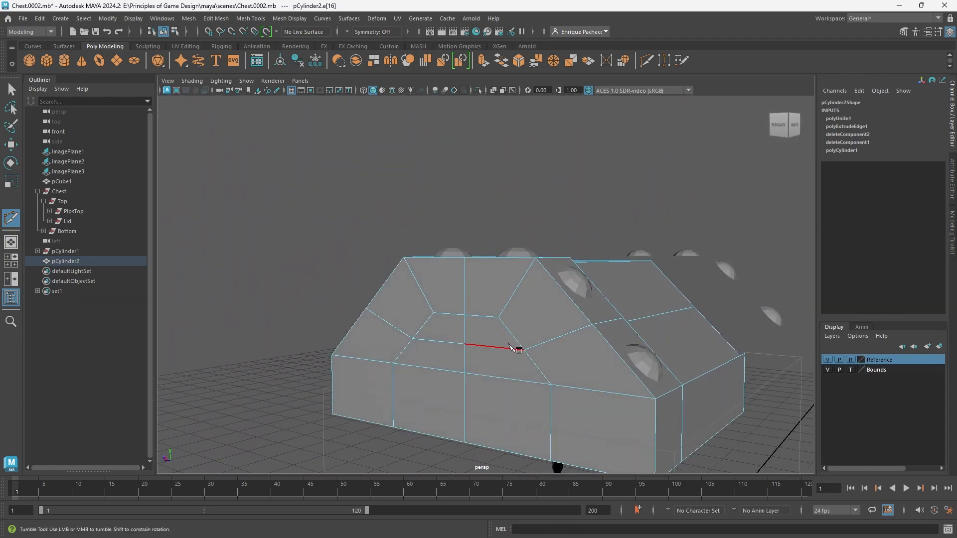
mouse_move(509, 345)
left_mouse_down("alt")
mouse_move(544, 327)
mouse_move(517, 350)
left_mouse_up("alt")
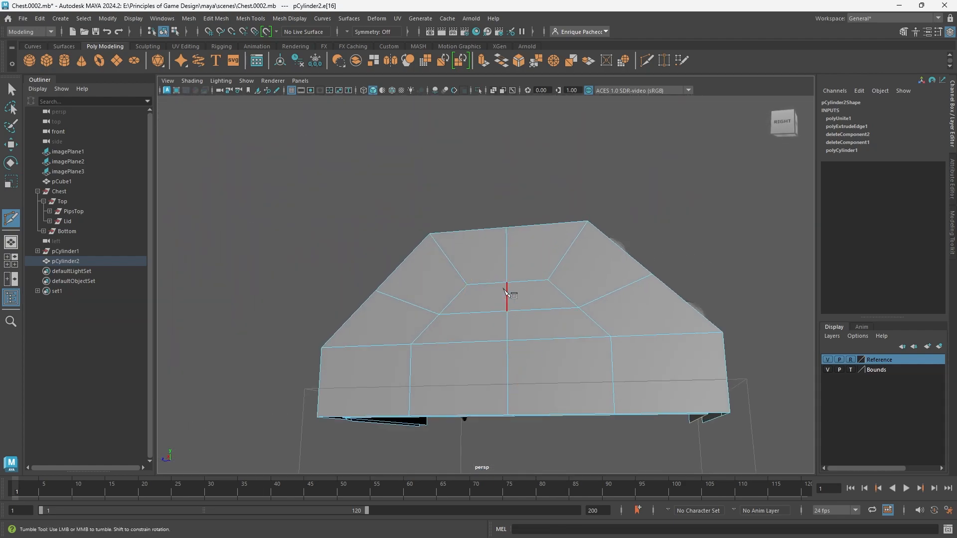
left_click_drag(570, 306, 463, 333, "alt")
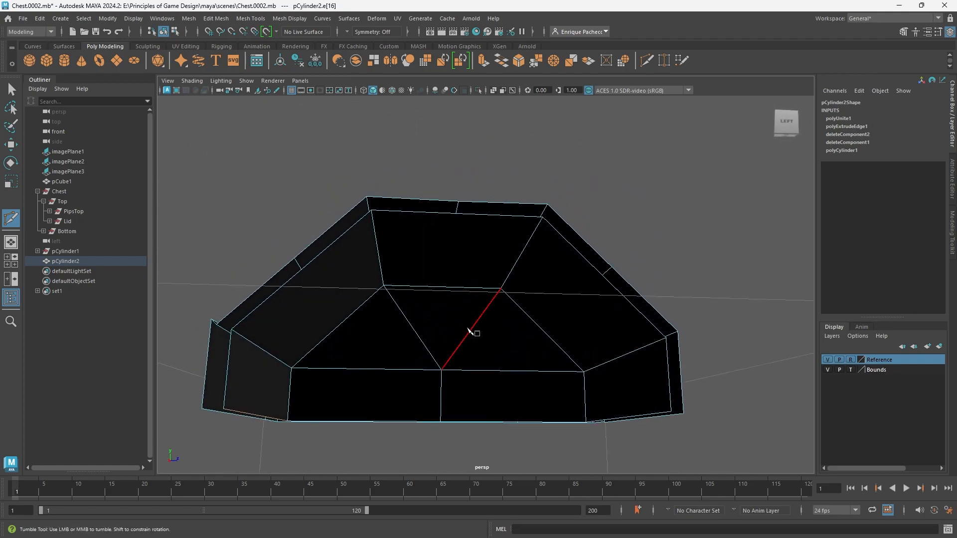
left_click(443, 288)
left_click_drag(455, 278, 455, 256, "alt")
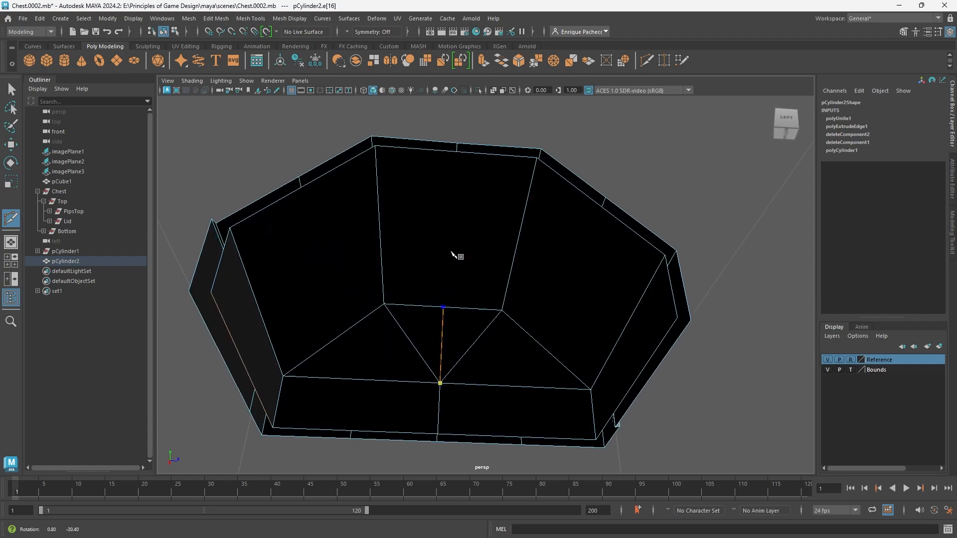
left_click(457, 150)
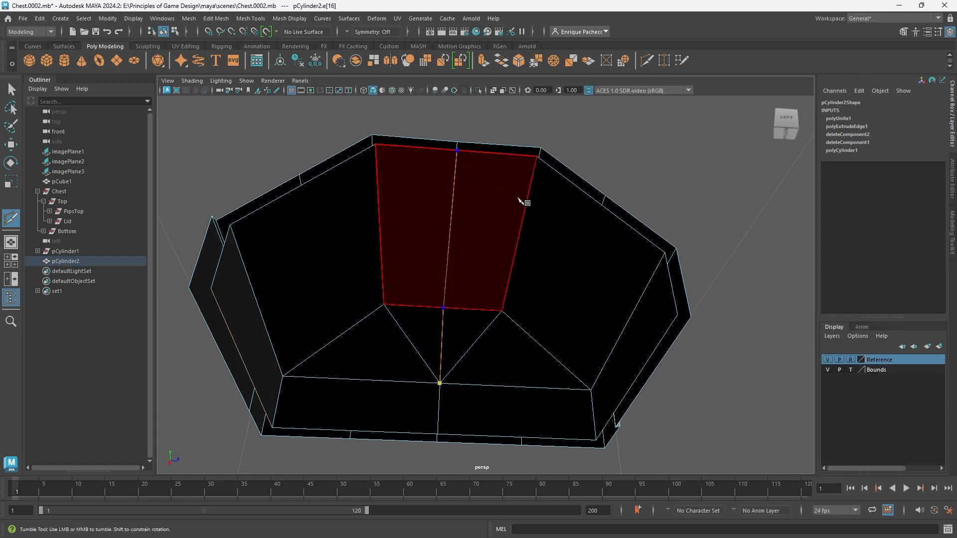
key("Return")
- Delete the two diagonal edges running from the inner end cap's centre vertex to its upper corners
key("q")
right_click_drag(461, 317, 462, 228)
left_click(471, 345)
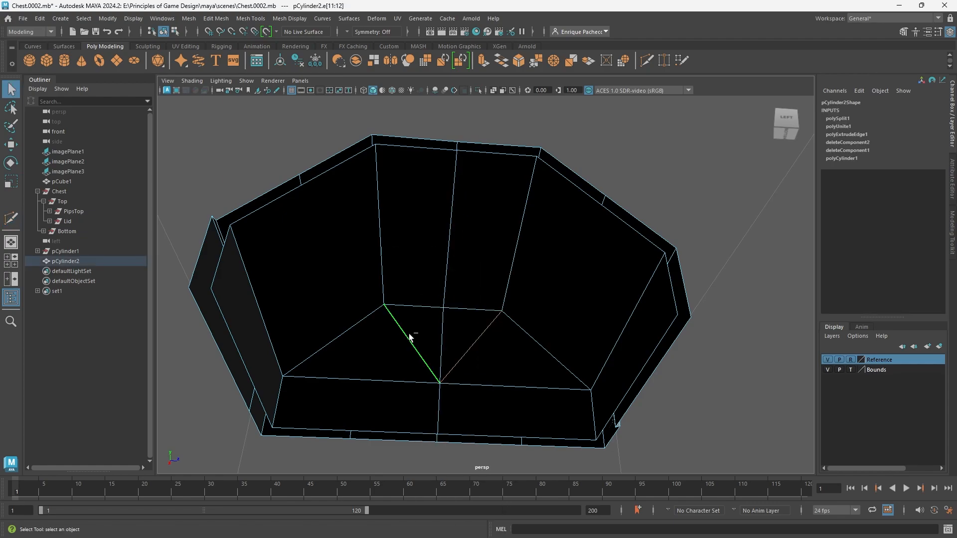
left_click(408, 333)
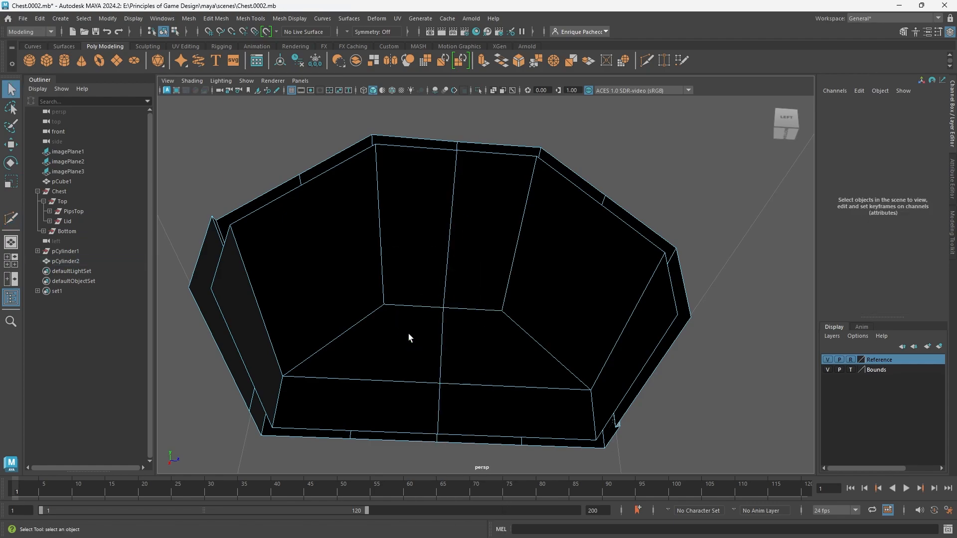
- Examine the edge layout of the lid's closed end from outside and inside to compare it with the inner end cap
mouse_move(468, 379)
left_mouse_down("alt")
mouse_move(512, 404)
mouse_move(664, 409)
mouse_move(611, 368)
mouse_move(512, 372)
mouse_move(479, 384)
left_mouse_up("alt")
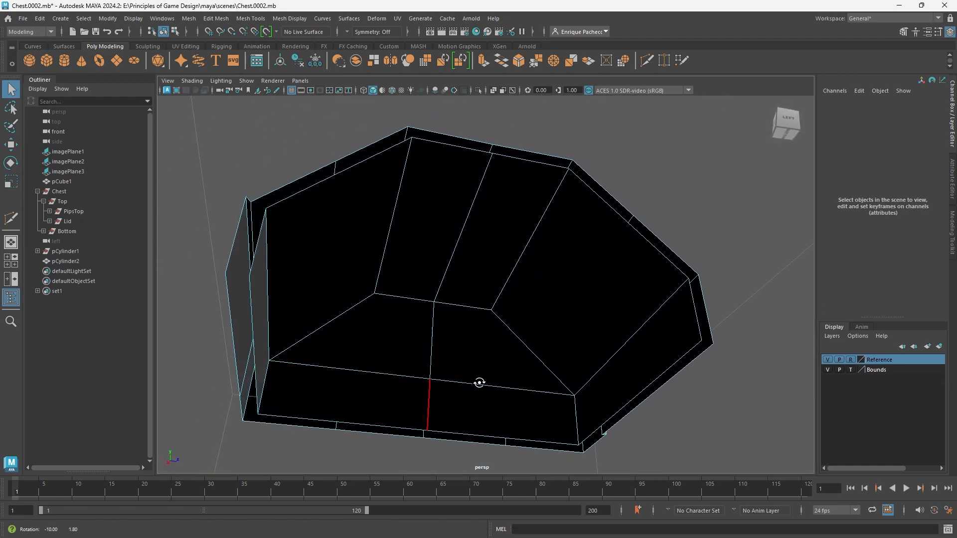
middle_click_drag(478, 384, 504, 312, "alt")
left_click_drag(504, 312, 495, 282, "alt")
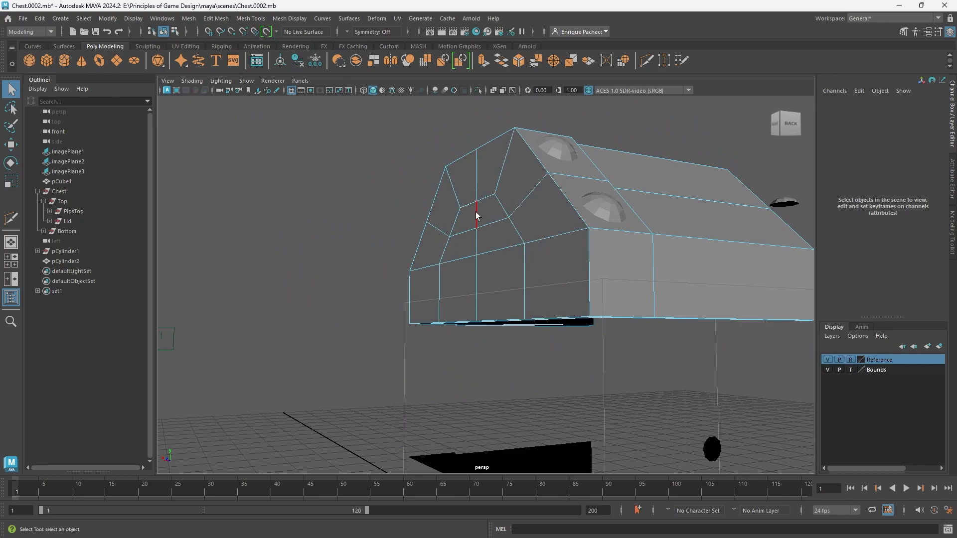
left_click_drag(476, 211, 393, 241, "alt")
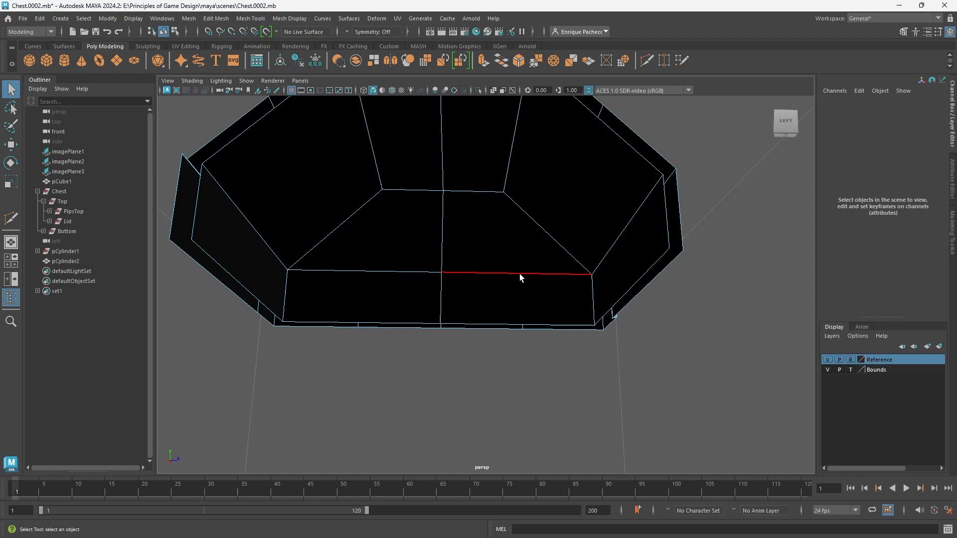
key("space")
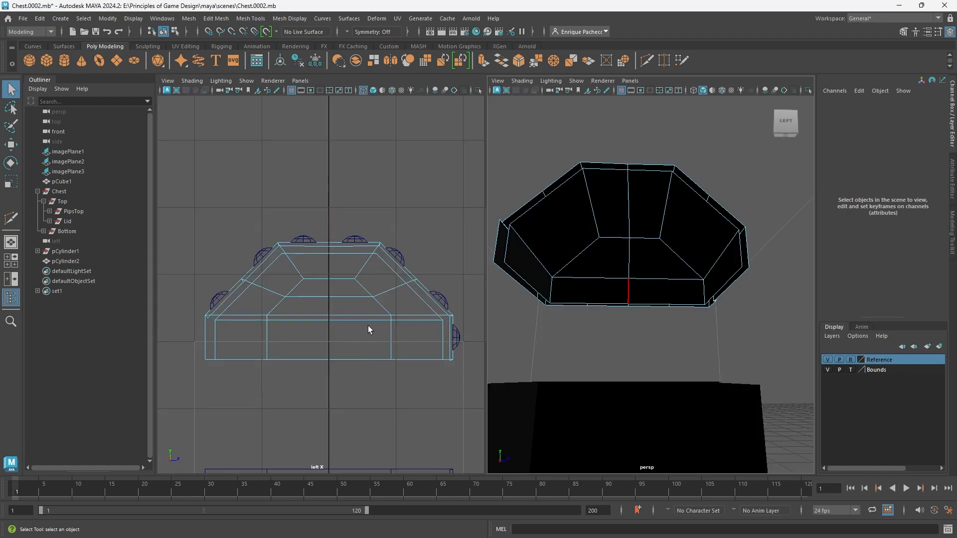
scroll(349, 305, "up", 2)
scroll(387, 328, "up", 6)
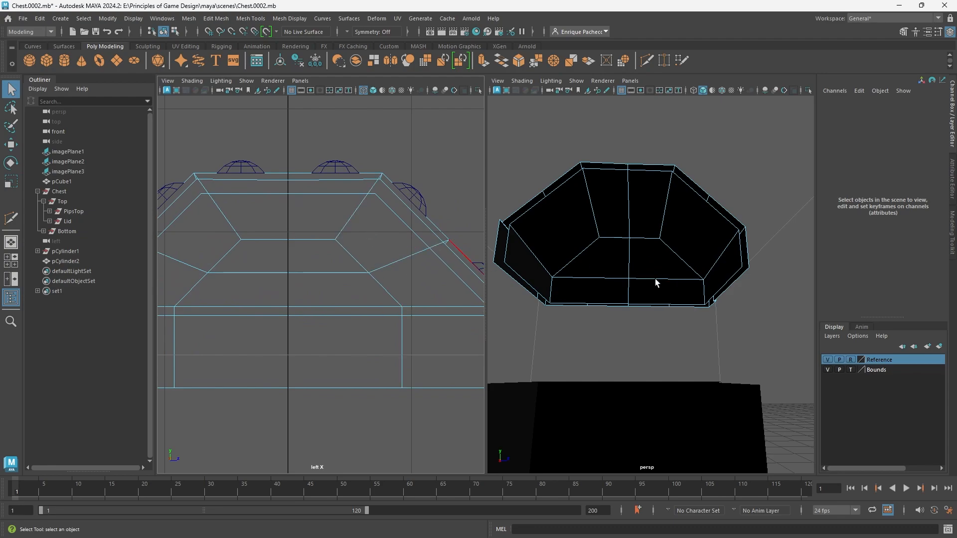
scroll(655, 279, "up", 3)
scroll(648, 278, "down", 1)
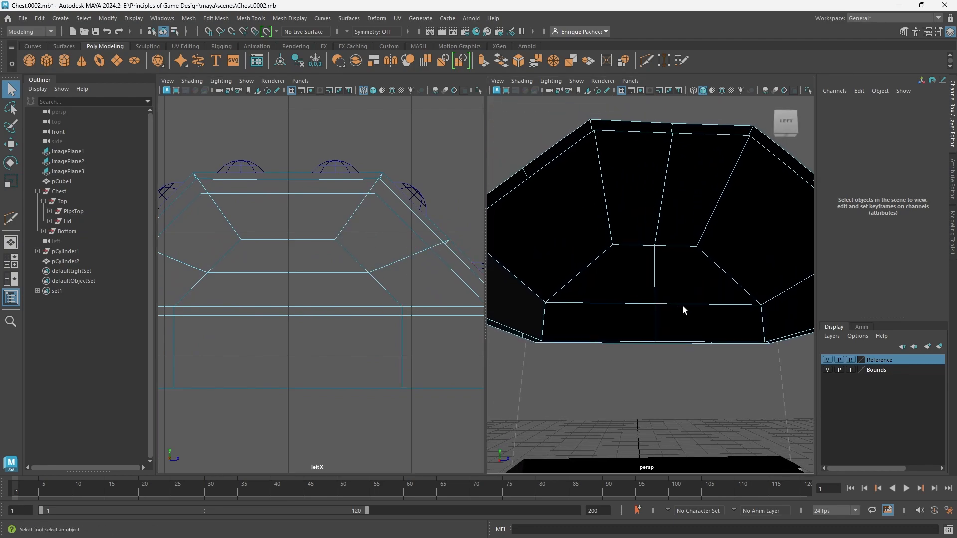
- Multi-Cut one half of the inner end cap from its bottom border, beside the lid's division, through the horizontal edge to the upper corner vertex
left_click(648, 61)
mouse_move(716, 318)
left_mouse_down("alt")
mouse_move(703, 286)
mouse_move(722, 314)
left_mouse_up("alt")
scroll(725, 314, "up", 3)
middle_click_drag(748, 330, 723, 349, "alt")
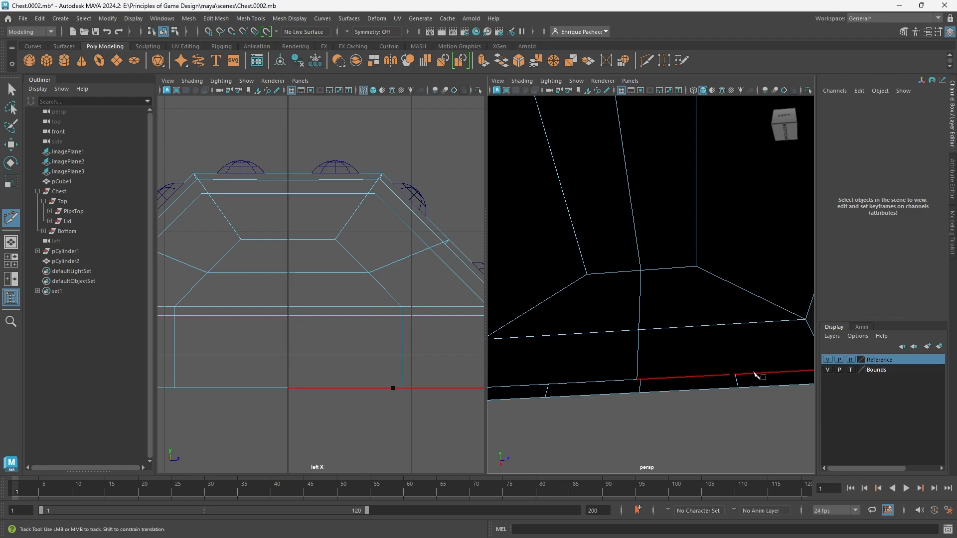
mouse_move(746, 375)
left_mouse_down("alt")
mouse_move(729, 382)
mouse_move(728, 359)
mouse_move(744, 369)
left_mouse_up("alt")
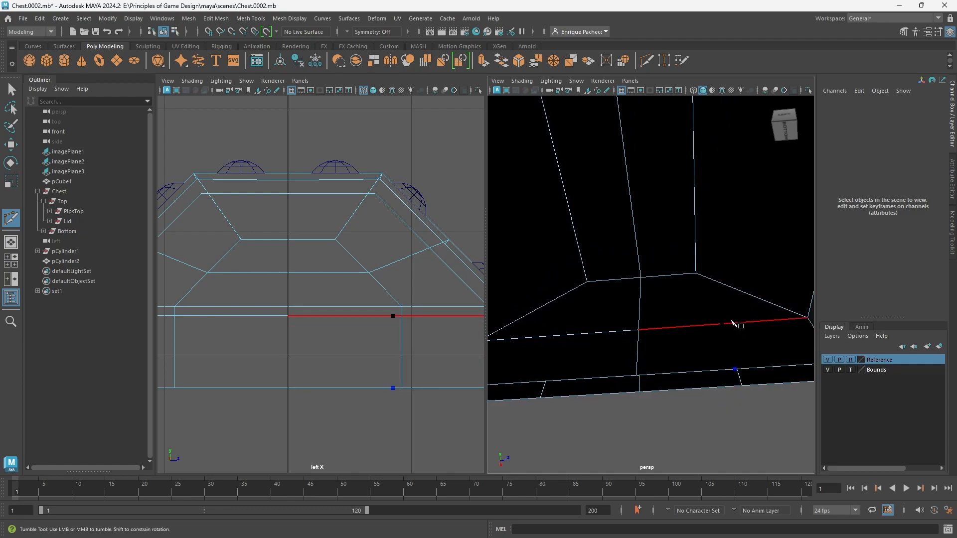
left_click_drag(734, 326, 681, 297, "alt")
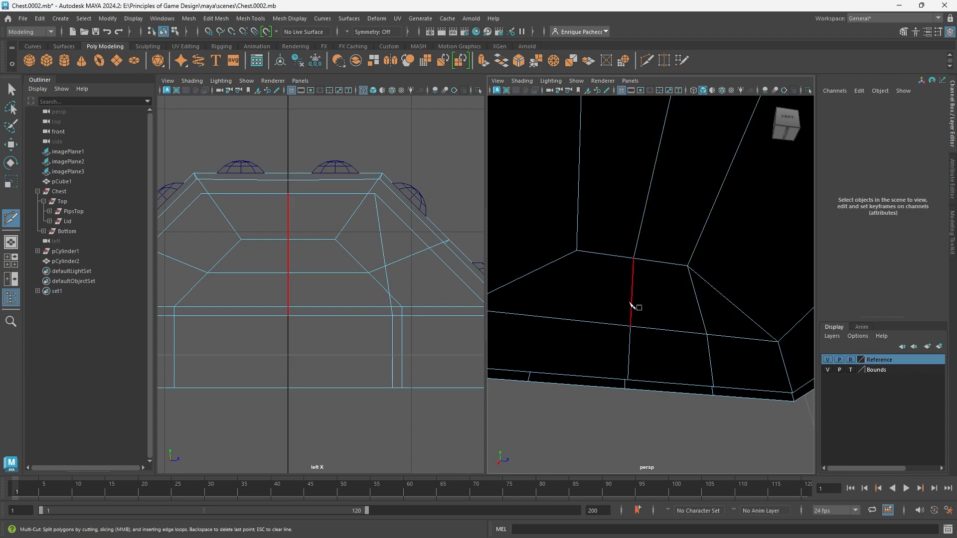
- Multi-Cut the other half of the inner end cap from its bottom border, beside the lid's division, through the horizontal edge to the upper corner vertex
middle_click_drag(593, 342, 626, 342, "alt")
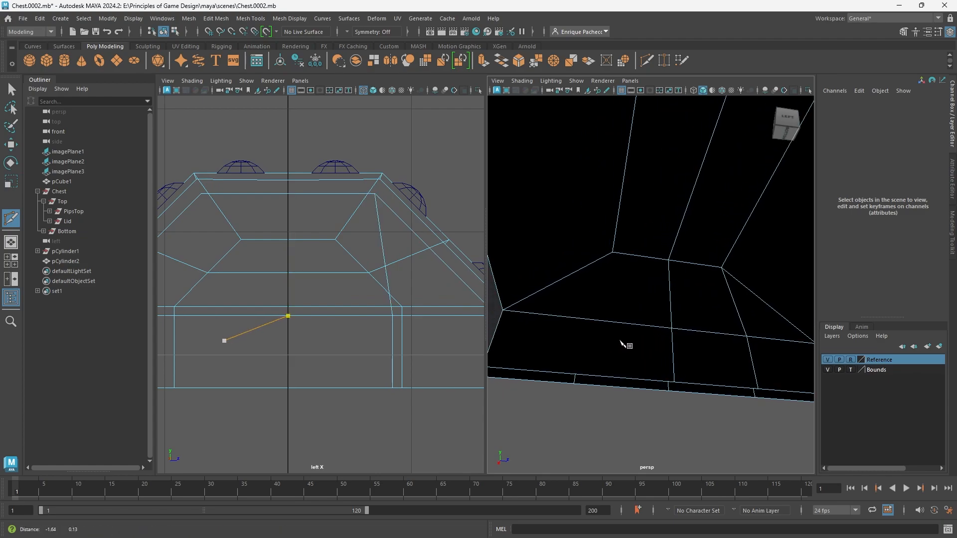
left_click(584, 375)
left_click(591, 319)
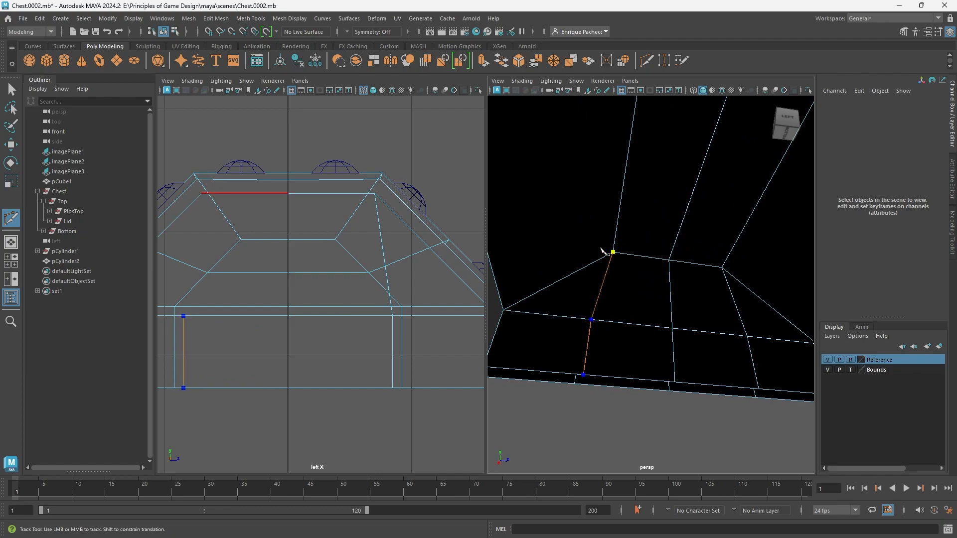
left_click(611, 252)
key("Return")
- Multi-Cut a horizontal edge across the inner end cap between the midpoints of its two slanted edges
left_click(503, 310)
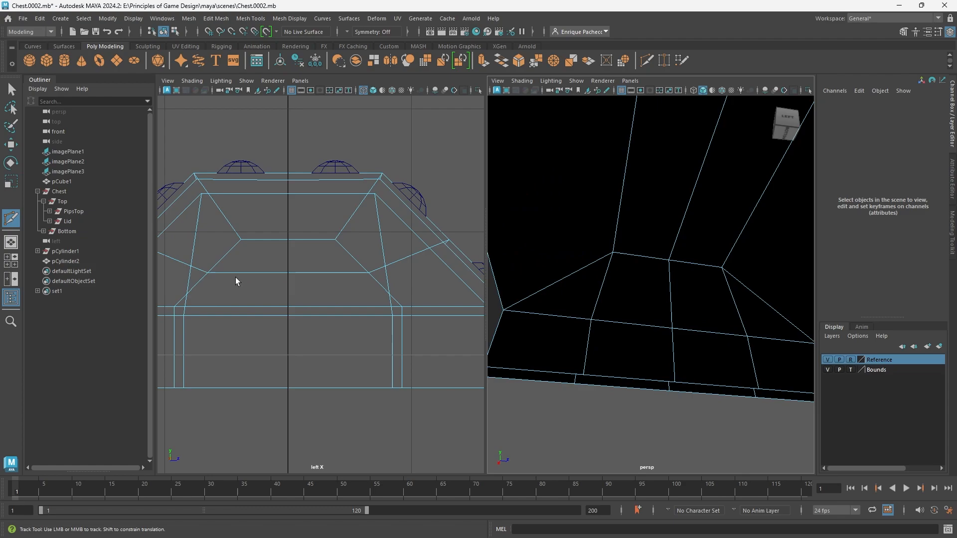
left_click_drag(726, 320, 715, 327, "alt")
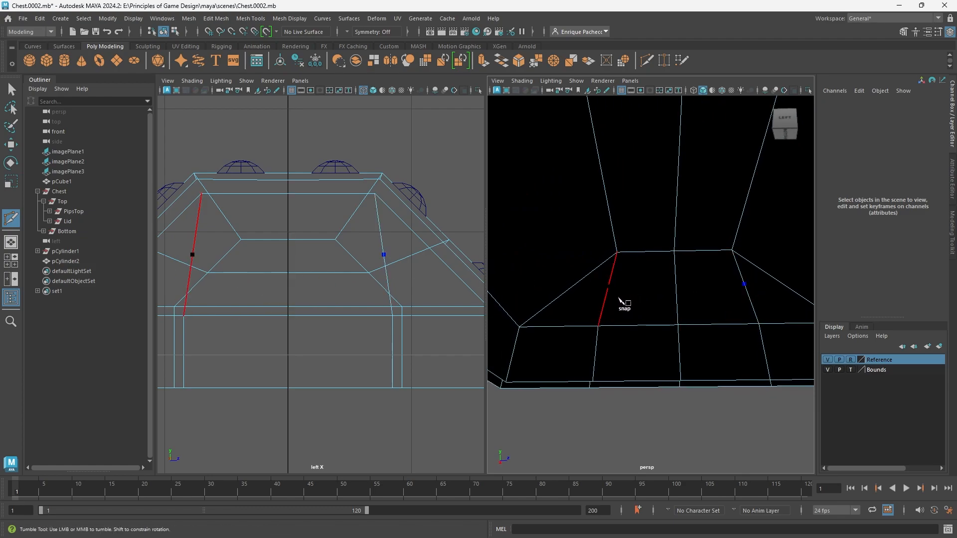
key("Return")
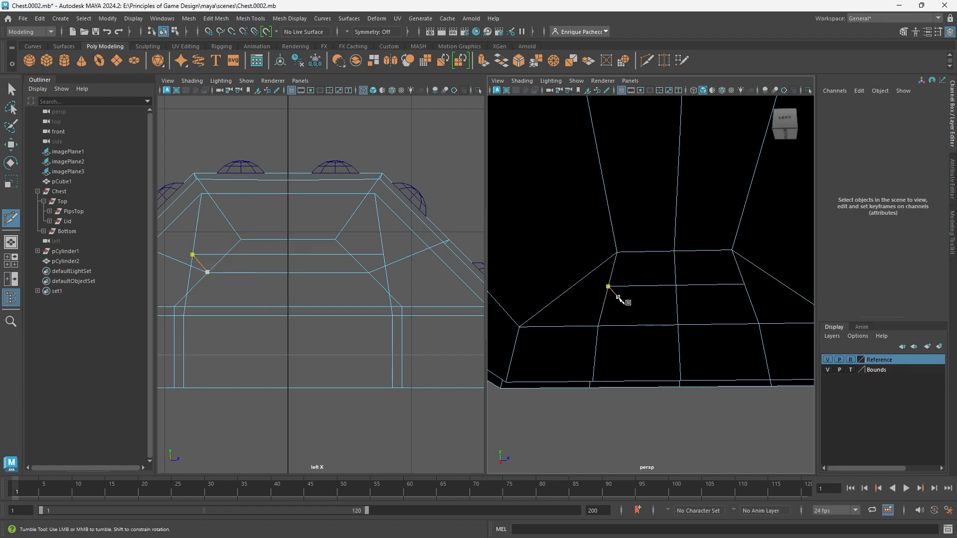
- Scale the new horizontal edge's two end vertices toward the centre to match the lid's end layout
key("q")
right_click_drag(704, 287, 673, 252)
left_click(748, 292)
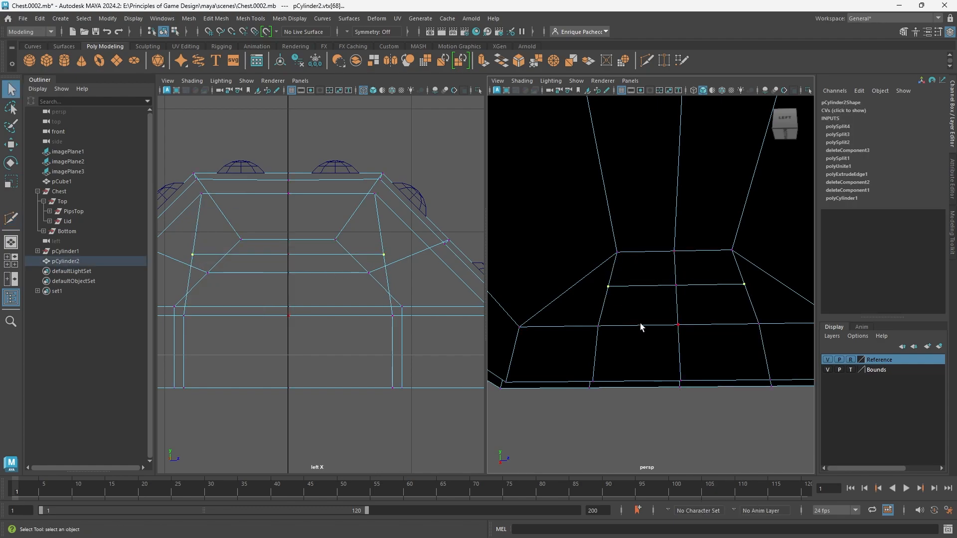
key("r")
left_click_drag(719, 284, 695, 283)
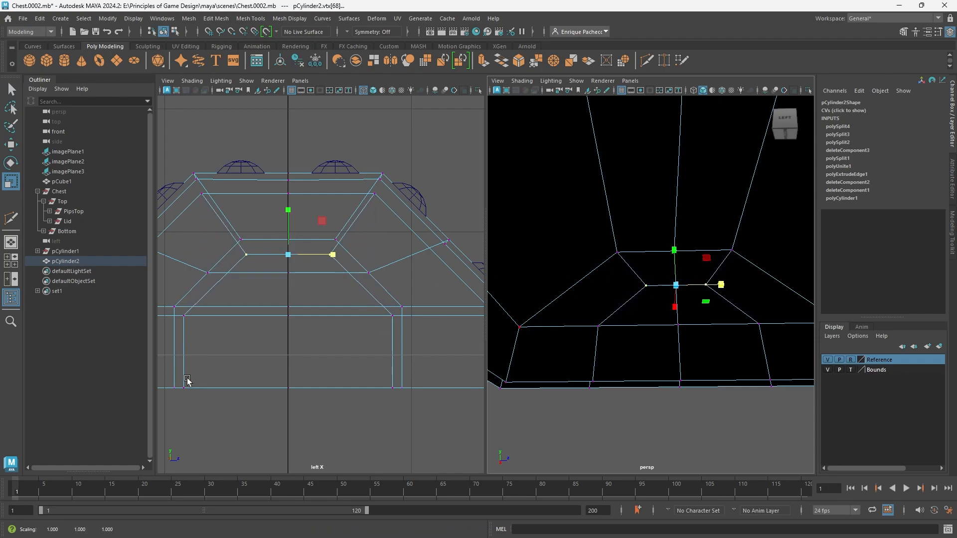
scroll(669, 334, "down", 4)
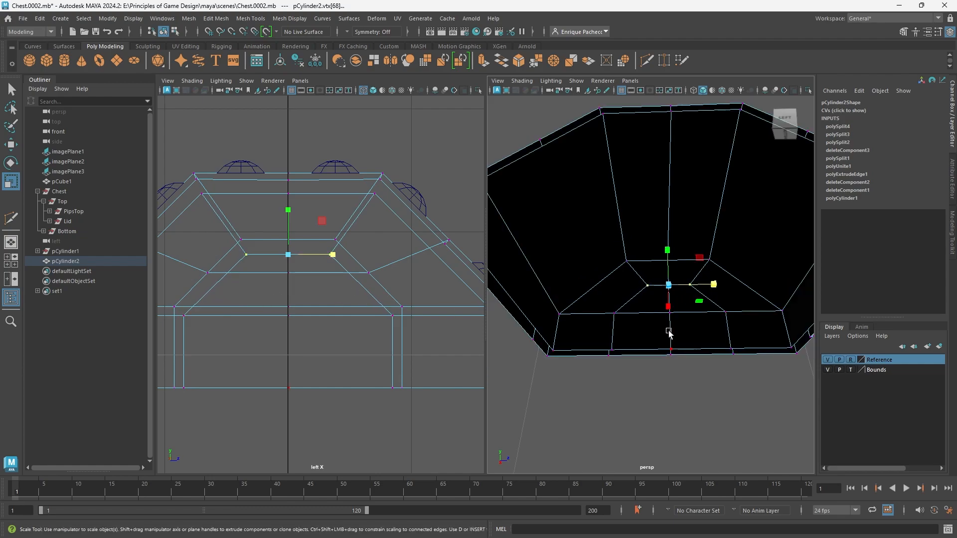
left_click_drag(668, 334, 832, 344, "alt")
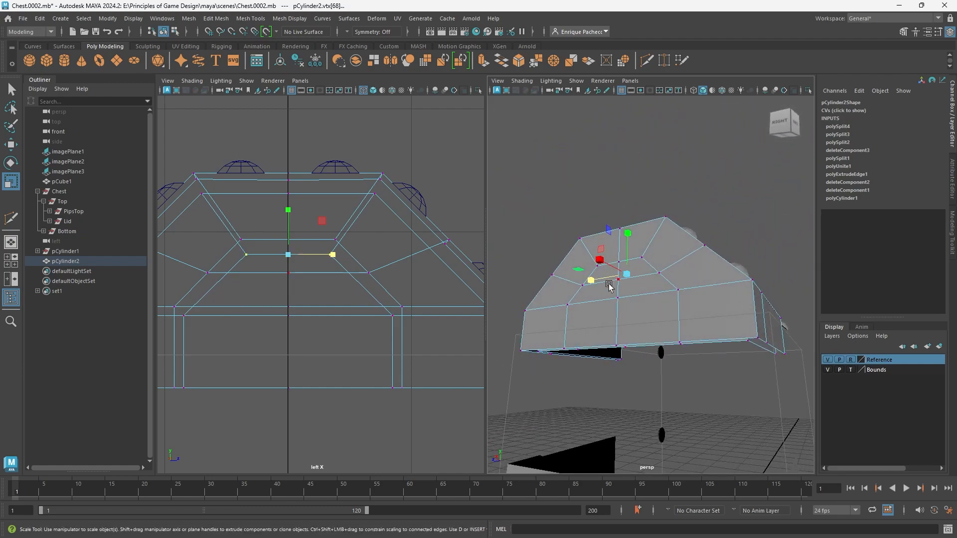
mouse_move(673, 309)
left_mouse_down("alt")
mouse_move(688, 309)
mouse_move(632, 319)
mouse_move(532, 301)
mouse_move(586, 298)
left_mouse_up("alt")
- Try to bridge the inner end cap's bottom border edges to the lid's matching border edges
key("q")
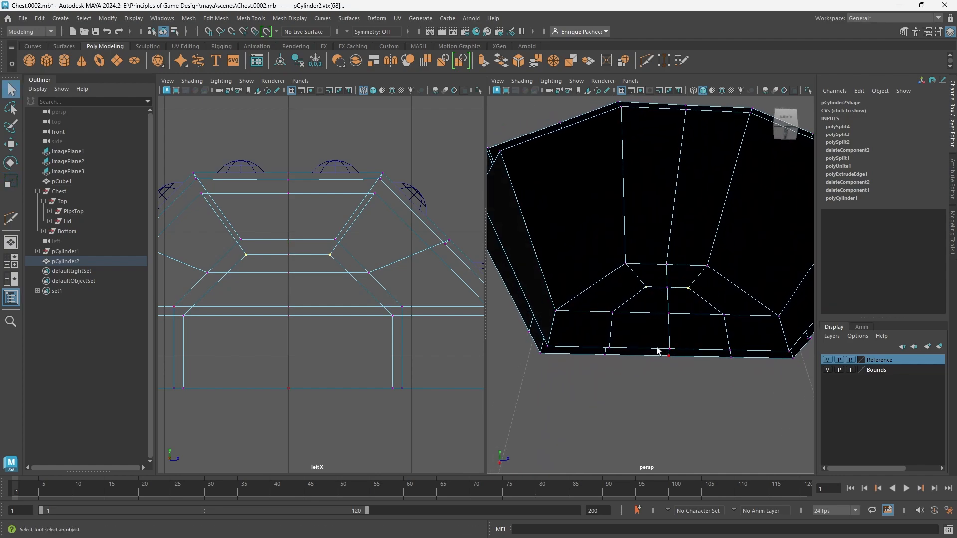
right_click_drag(645, 346, 645, 229)
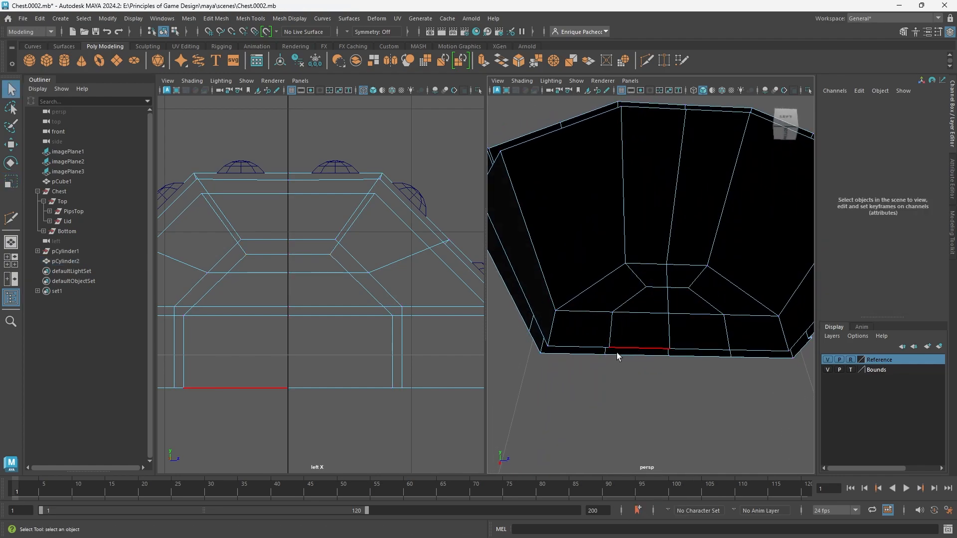
left_click_drag(617, 356, 620, 335, "alt")
left_click(576, 341)
left_click(774, 347, "shift")
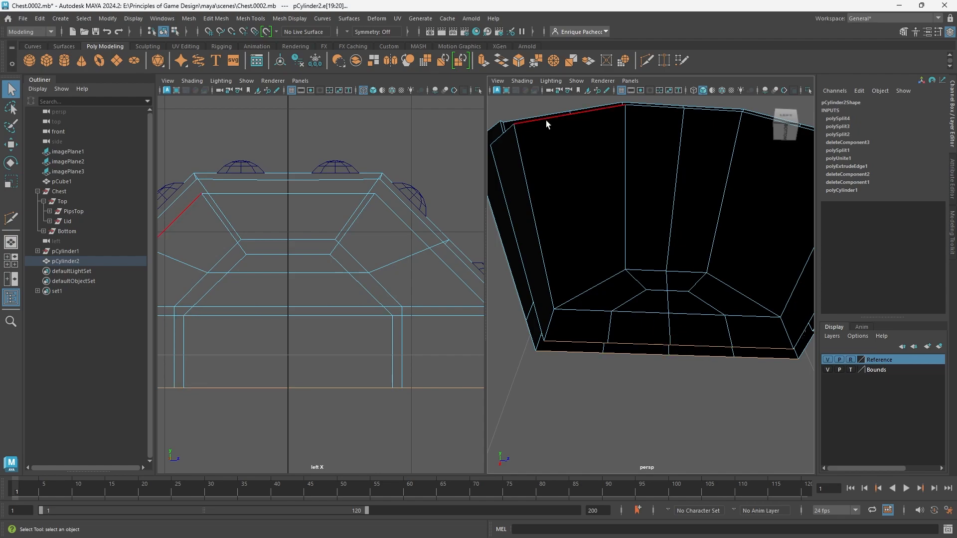
left_click(502, 62)
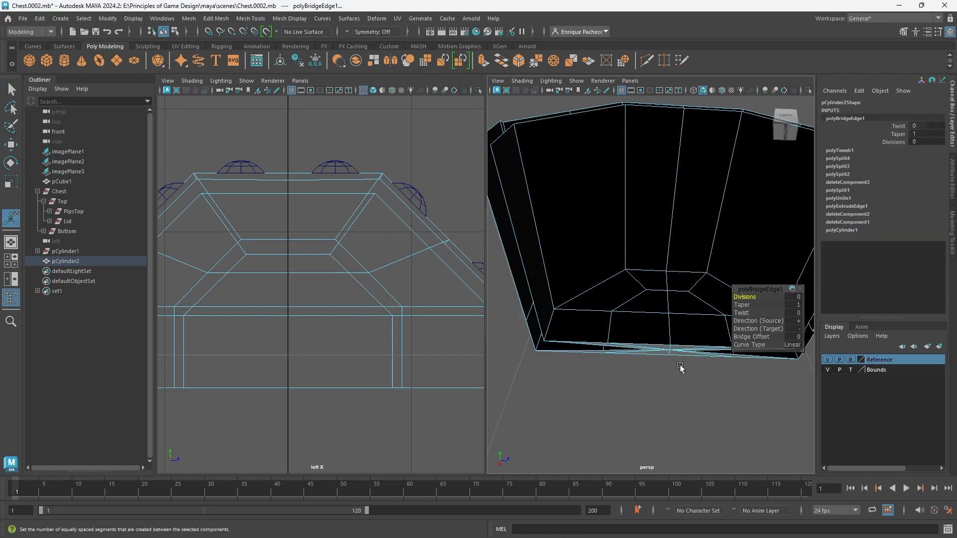
left_click_drag(769, 293, 744, 410)
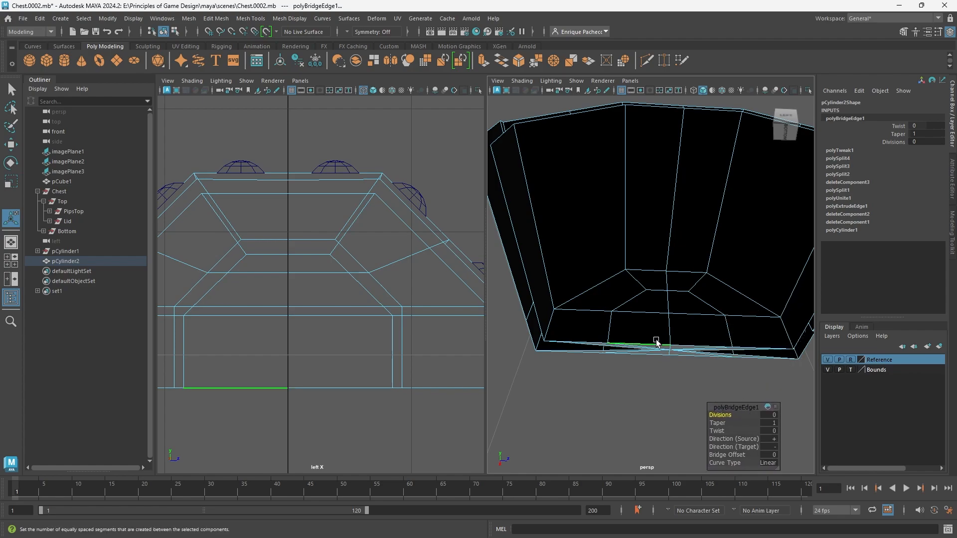
scroll(637, 368, "up", 3)
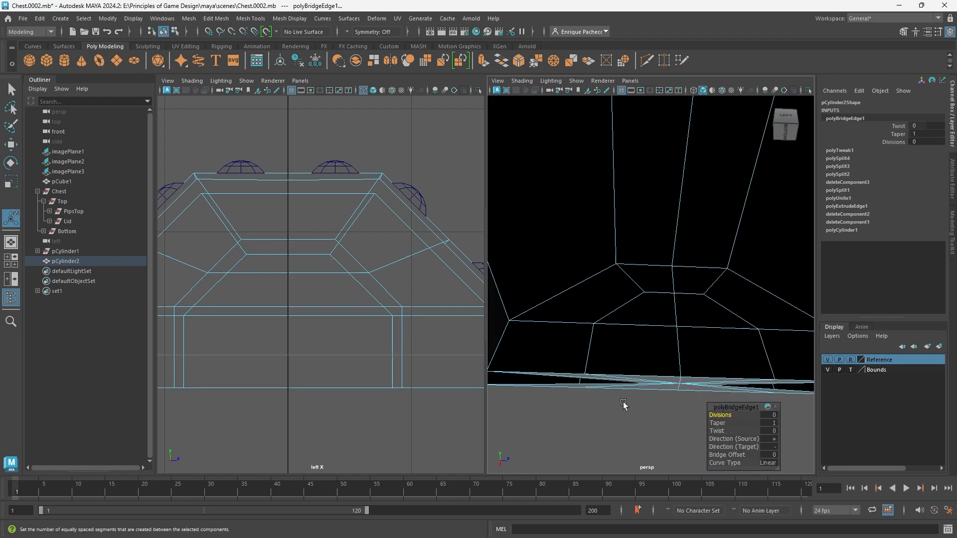
key("ctrl+z")
scroll(627, 398, "down", 3)
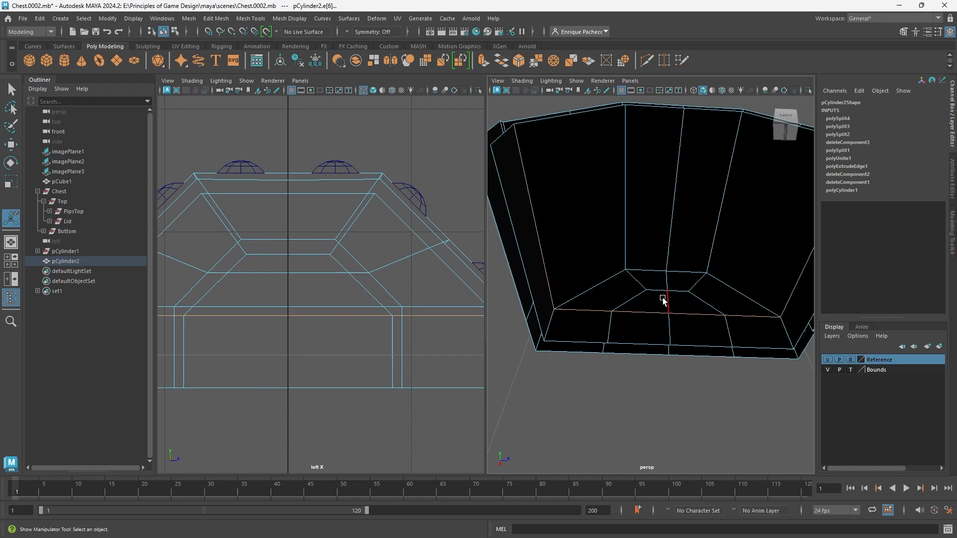
- Try moving all of the inner shell's faces down out of the lid to compare the two pieces
right_click_drag(662, 299, 697, 243)
right_click_drag(656, 313, 665, 288)
double_click(663, 310)
key("w")
scroll(665, 290, "down", 5)
mouse_move(665, 290)
left_mouse_down("alt")
mouse_move(657, 321)
mouse_move(654, 241)
mouse_move(657, 279)
left_mouse_up("alt")
left_click_drag(702, 324, 739, 347, "alt")
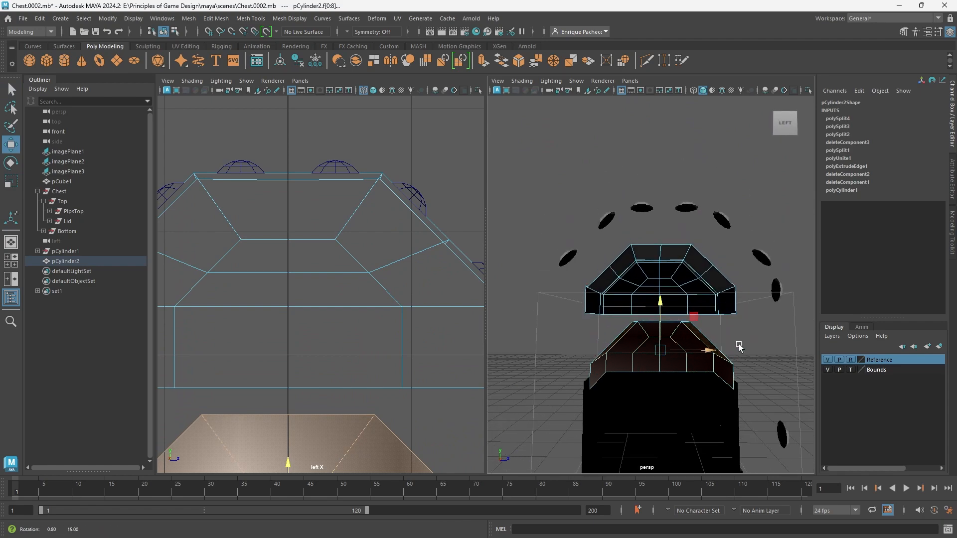
left_click(739, 347)
scroll(643, 329, "up", 3)
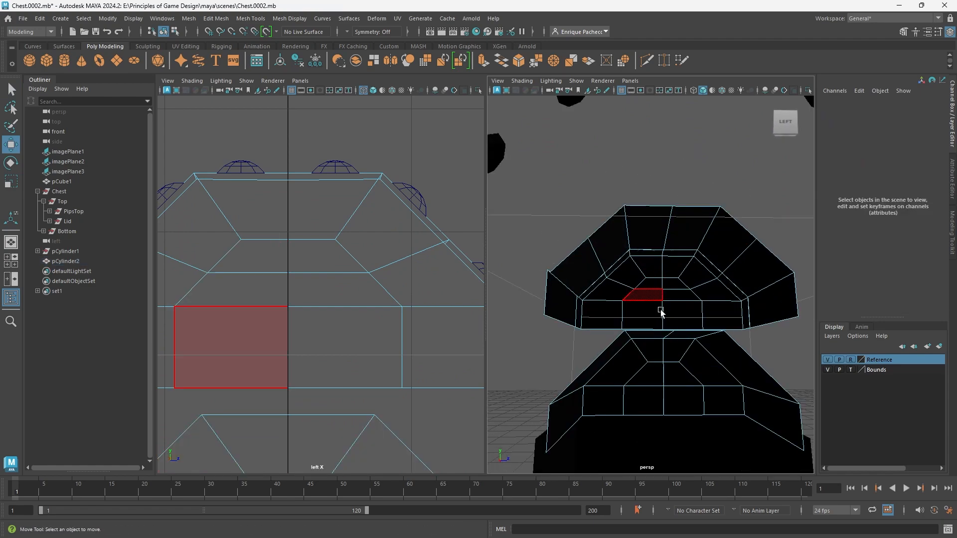
left_click_drag(668, 380, 688, 292, "alt")
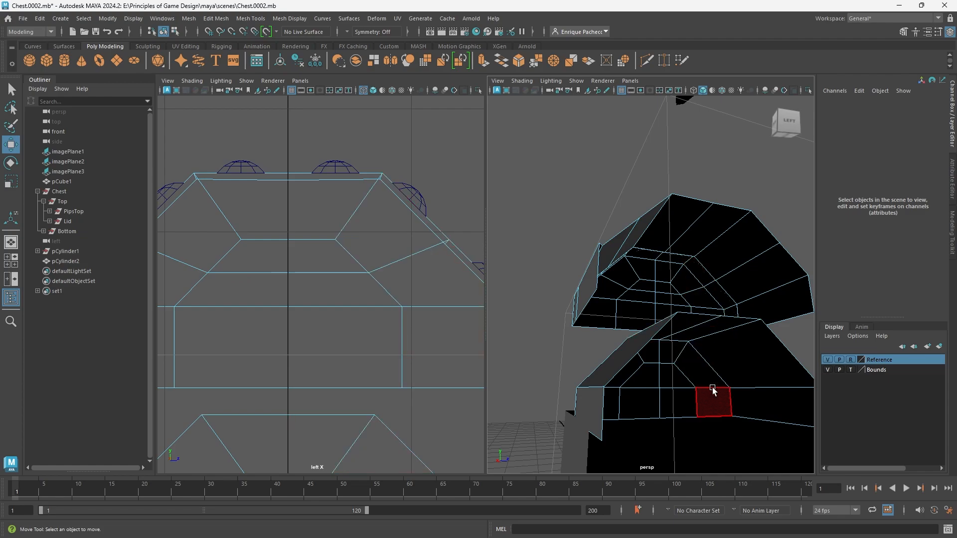
key("ctrl+z")
key("ctrl+z")
- Examine the faces of the lid and inner shell from outside and inside to compare which way they face
left_click_drag(629, 406, 764, 399, "alt")
scroll(763, 399, "up", 5)
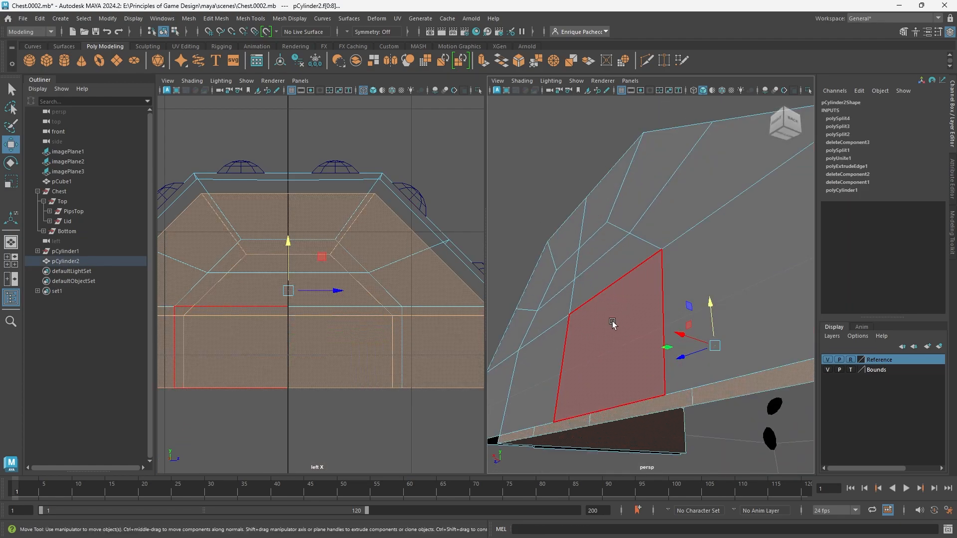
left_click_drag(636, 349, 569, 336, "alt")
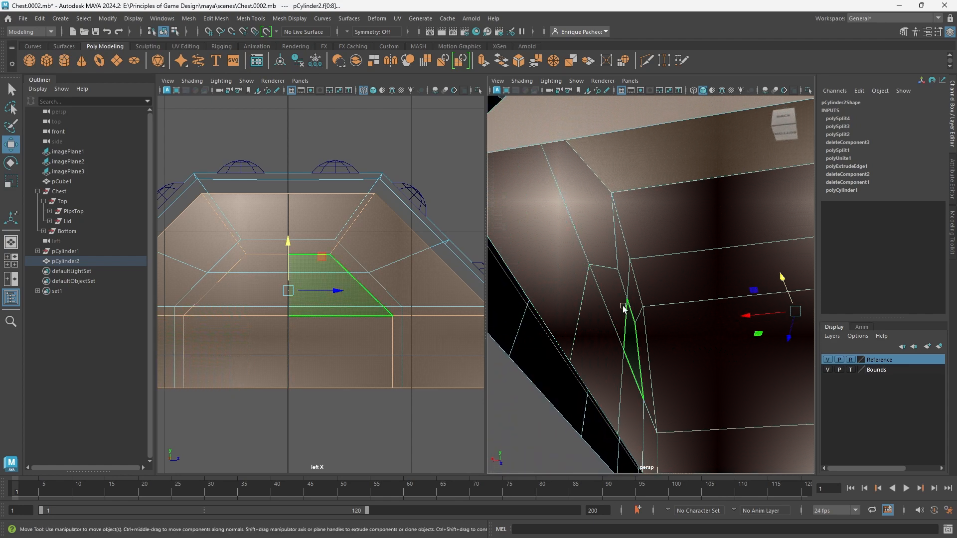
left_click(587, 405)
scroll(587, 405, "down", 4)
left_click_drag(662, 335, 613, 322, "alt")
left_click(619, 321)
left_click(620, 288)
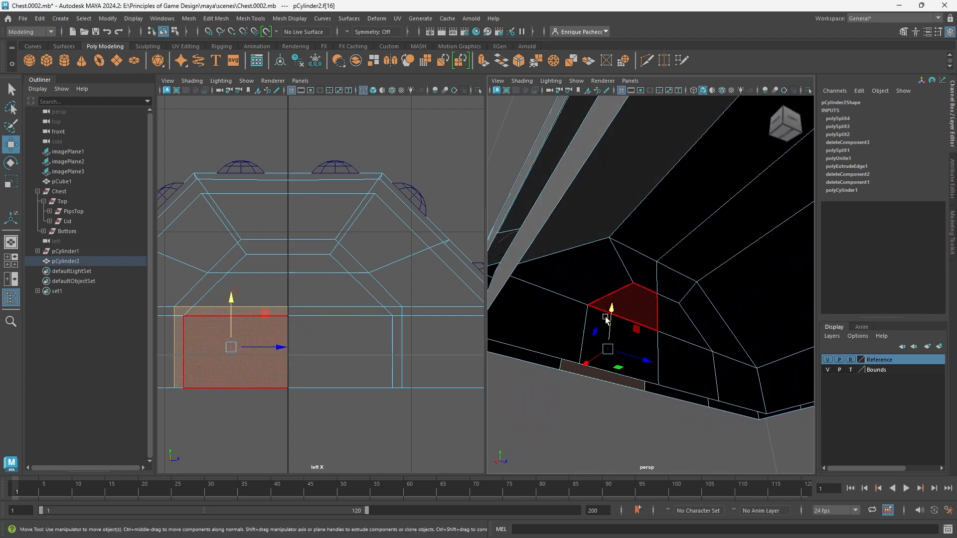
scroll(635, 363, "down", 3)
left_click_drag(705, 368, 668, 384, "alt")
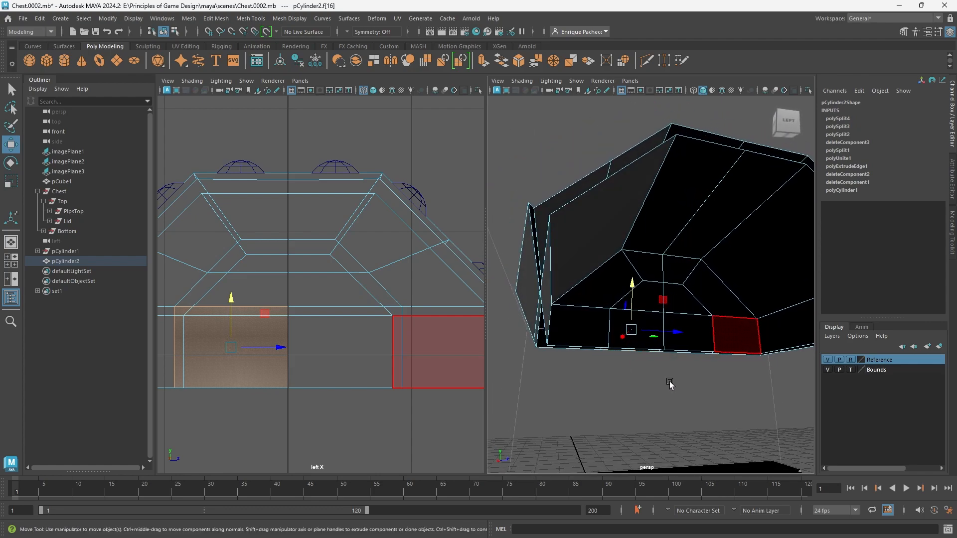
- Reverse the normals of all the inner shell's faces
double_click(692, 280)
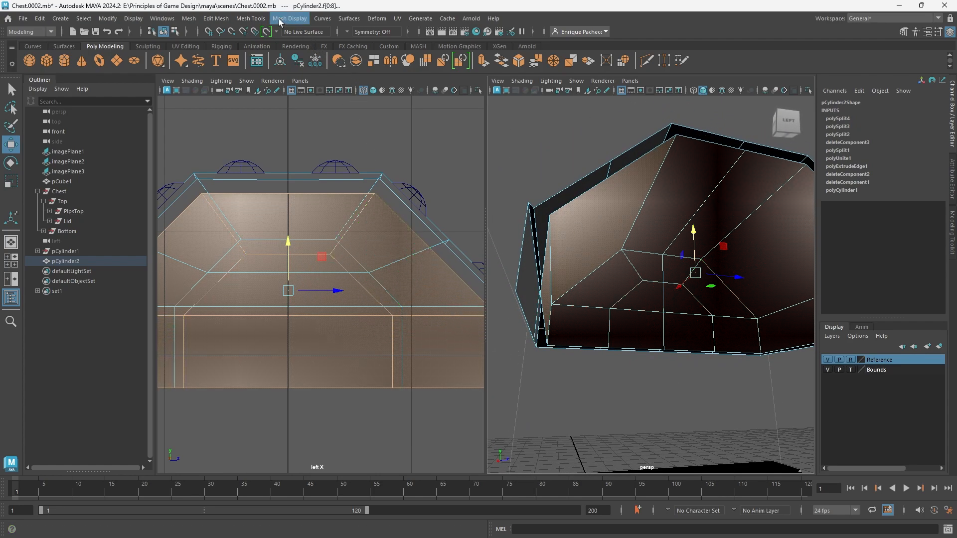
left_click(295, 22)
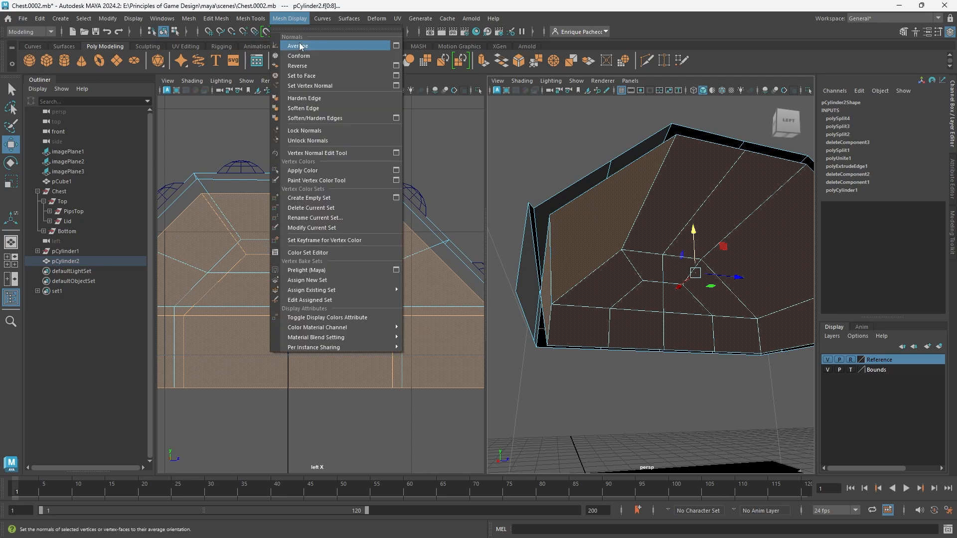
left_click(305, 66)
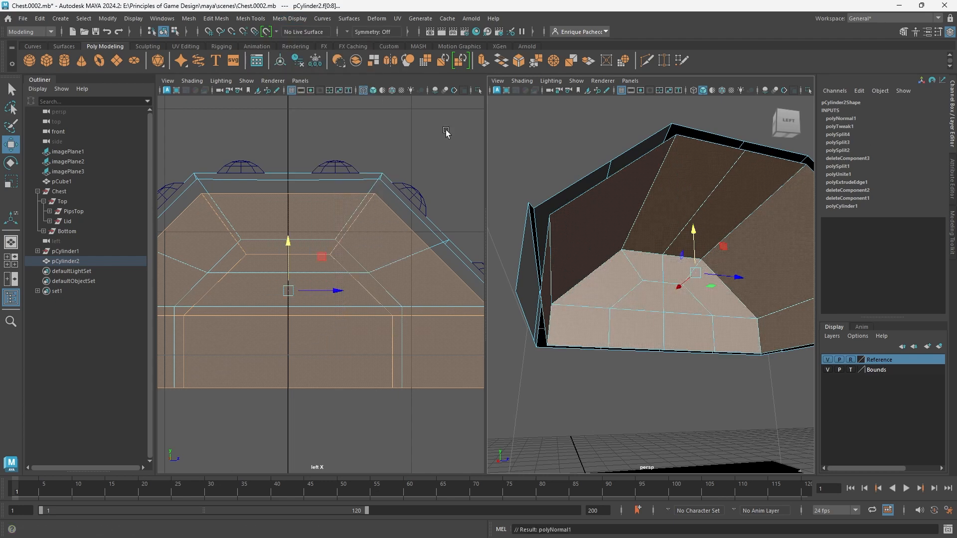
left_click(727, 403)
left_click_drag(701, 387, 711, 313, "alt")
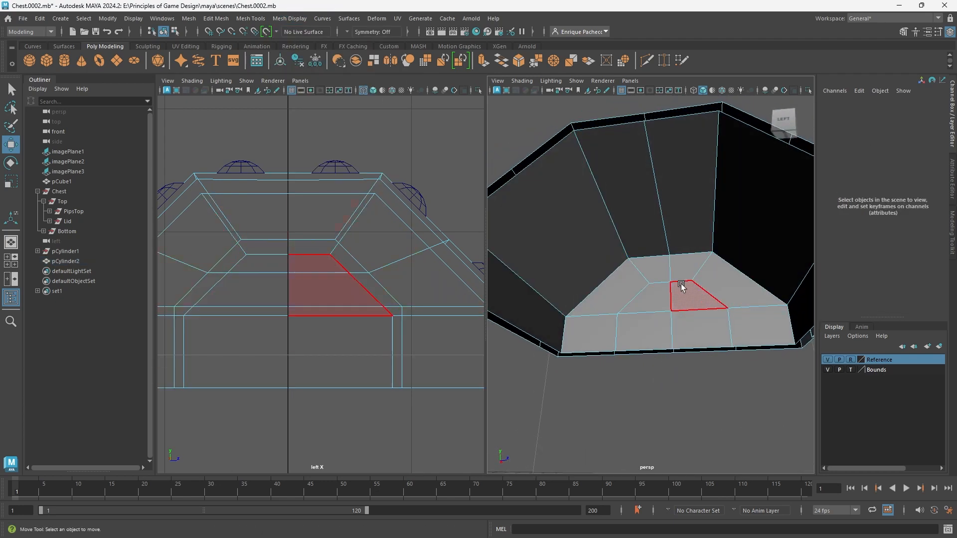
left_click_drag(622, 315, 839, 351, "alt")
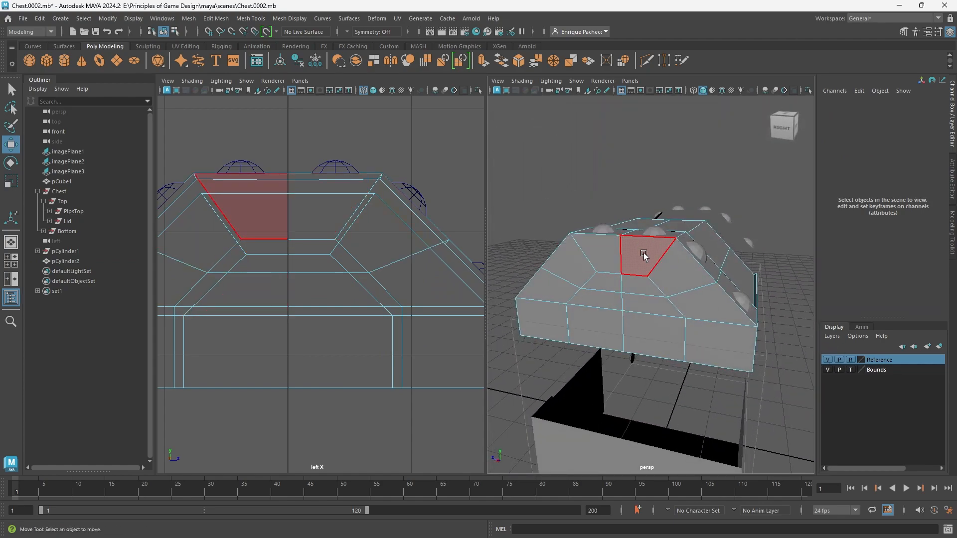
left_click_drag(687, 267, 601, 255, "alt")
- Bridge the inner end cap's bottom border edges to the lid's matching border edges with 0 divisions
right_click_drag(603, 254, 603, 227)
scroll(596, 307, "up", 3)
left_click(599, 379)
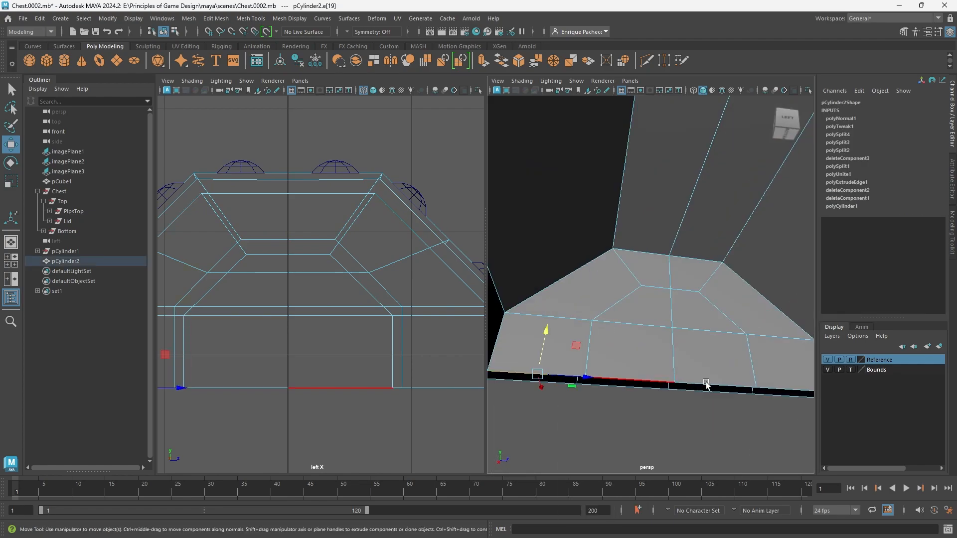
left_click(797, 393, "shift")
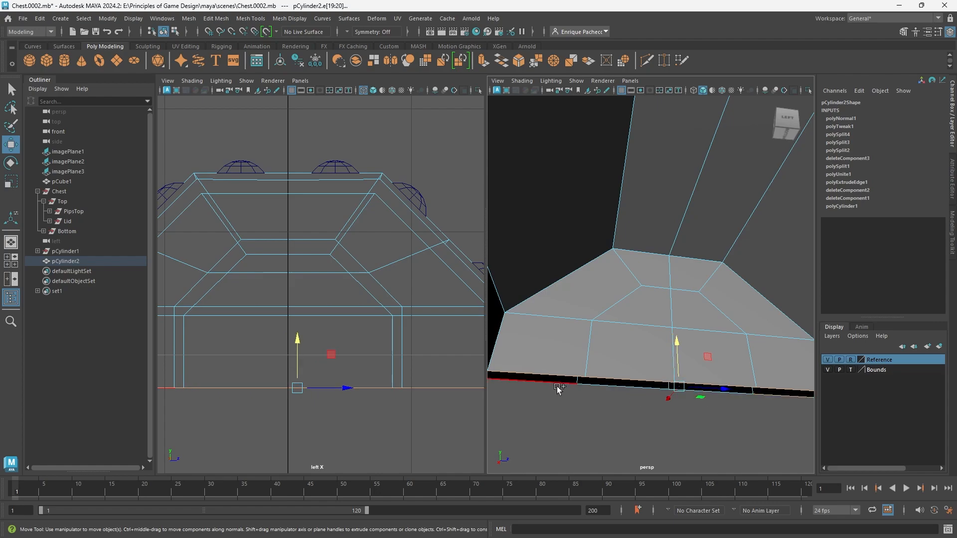
left_click(501, 60)
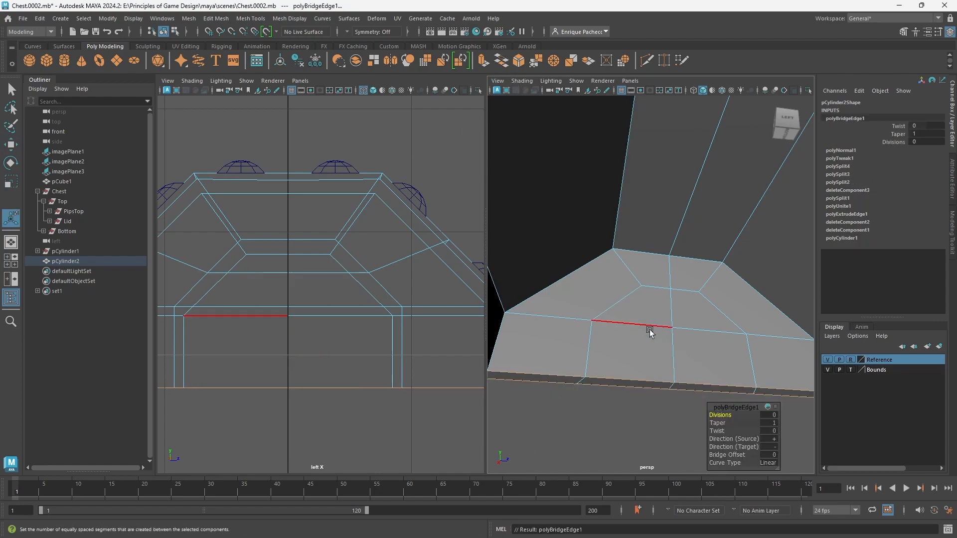
left_click_drag(642, 319, 751, 332, "alt")
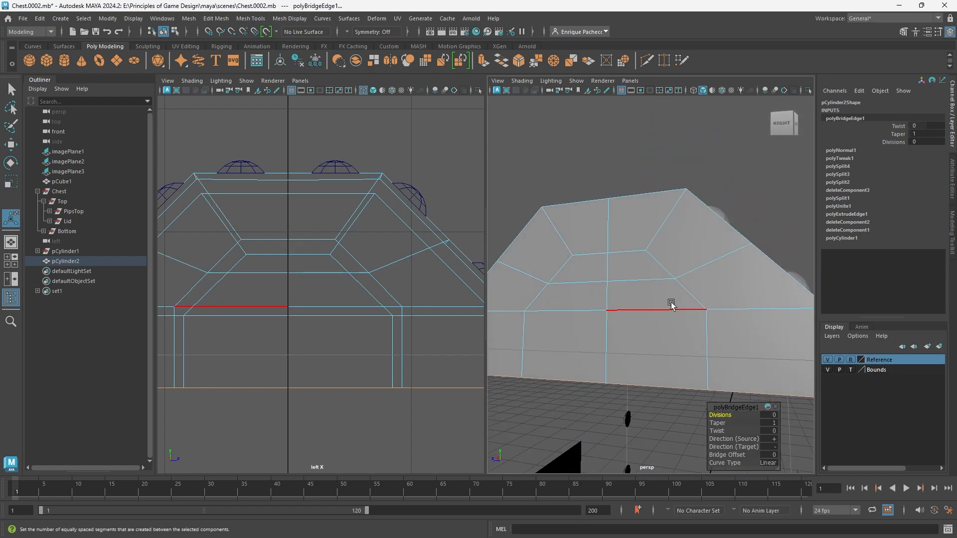
left_click_drag(659, 307, 663, 196, "alt")
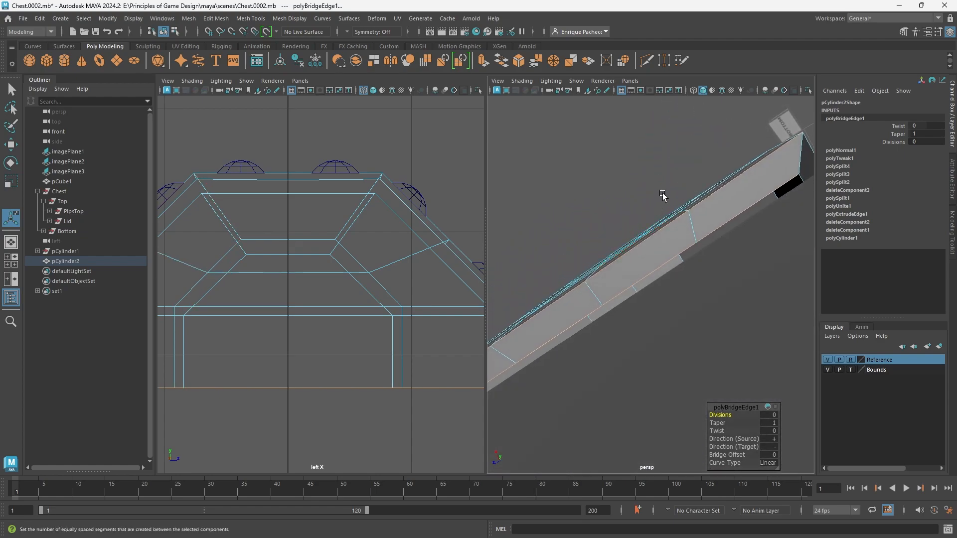
left_click_drag(689, 239, 687, 271, "alt")
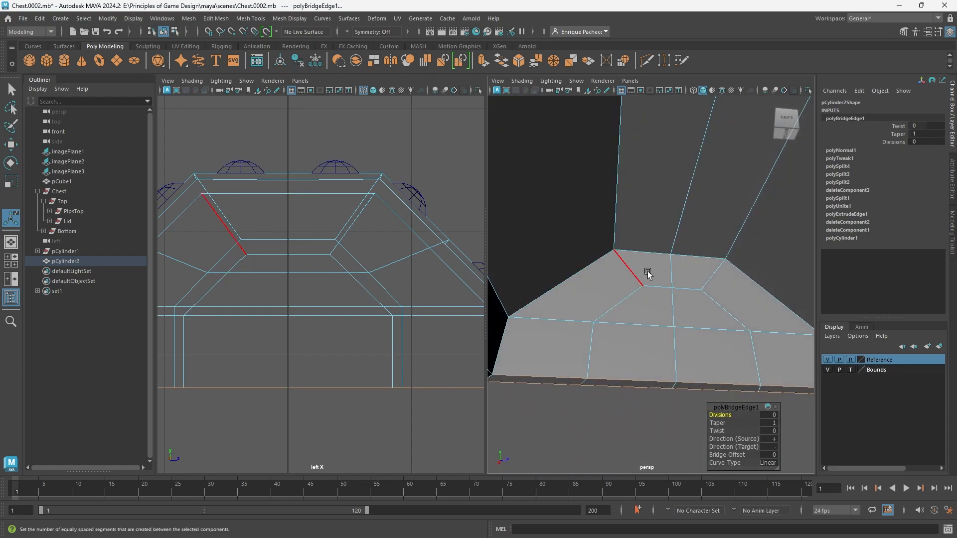
left_click_drag(665, 230, 795, 280, "alt")
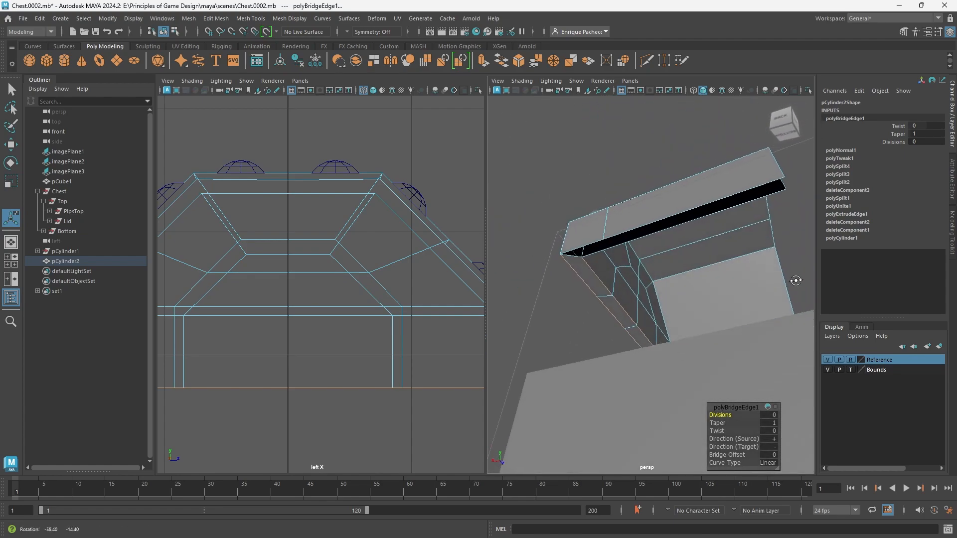
- Insert an edge loop across the inner shell with Multi-Cut at about 83%, near its end cap and in line with the lid's end band
middle_click_drag(728, 286, 666, 301, "alt")
left_click_drag(601, 294, 626, 298, "alt")
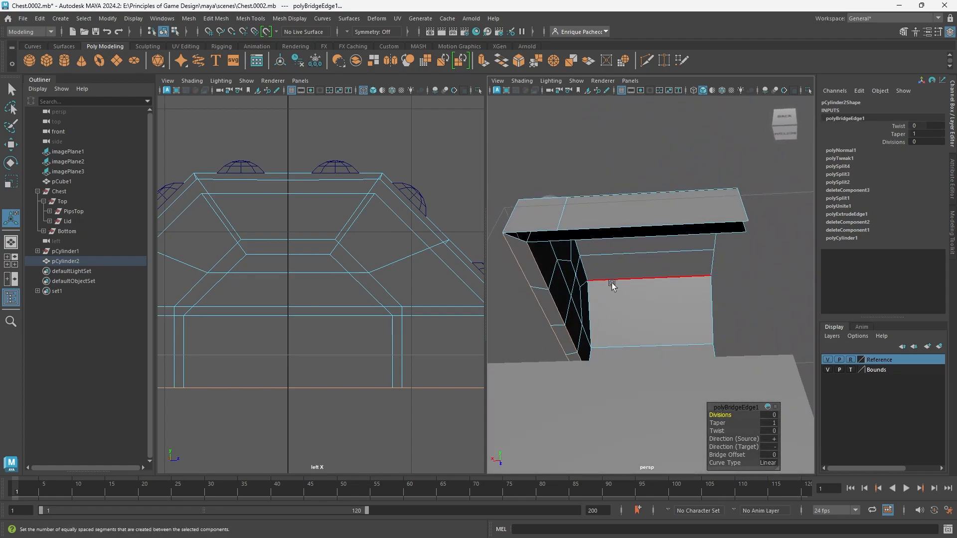
scroll(612, 284, "up", 3)
middle_click_drag(602, 282, 646, 301, "alt")
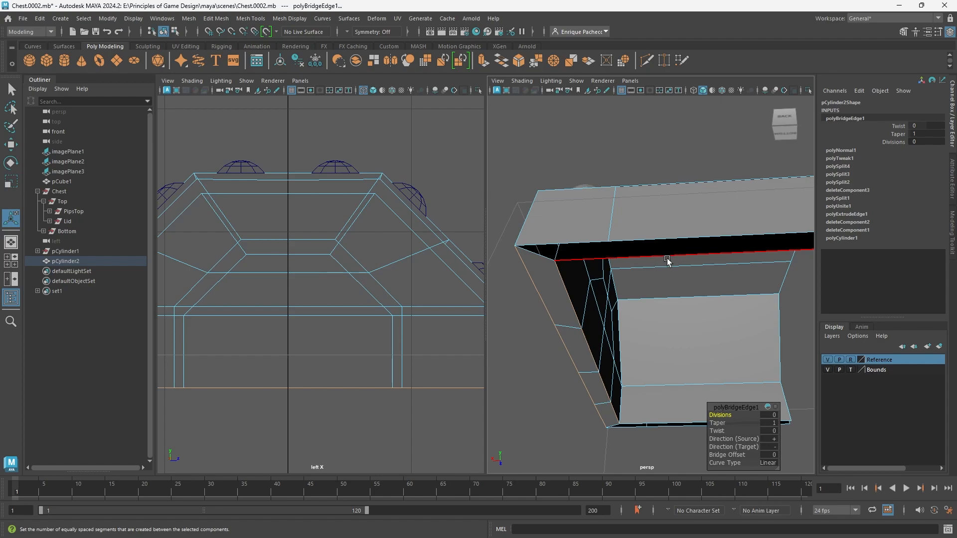
middle_click_drag(667, 260, 607, 258, "alt")
scroll(667, 270, "down", 2)
scroll(637, 278, "up", 1)
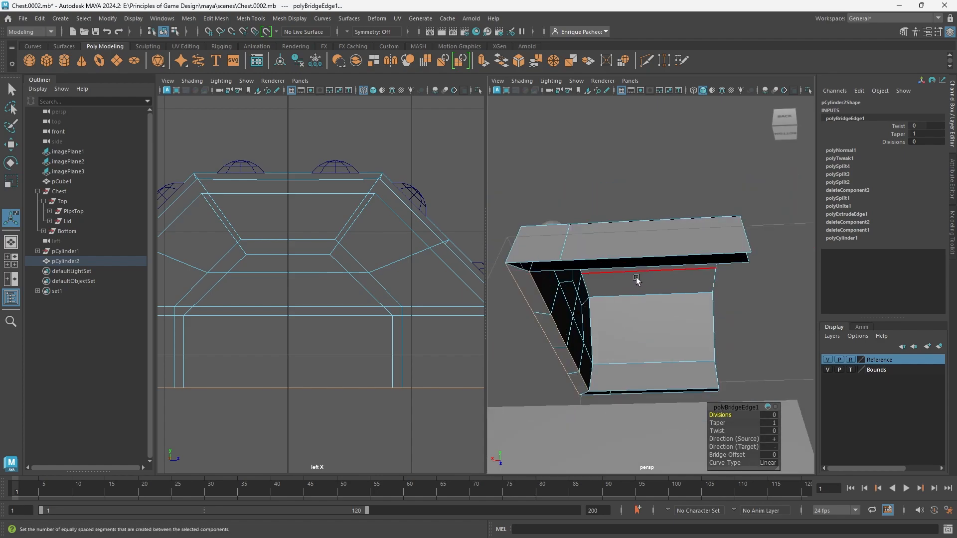
scroll(636, 278, "up", 1)
left_click(644, 63)
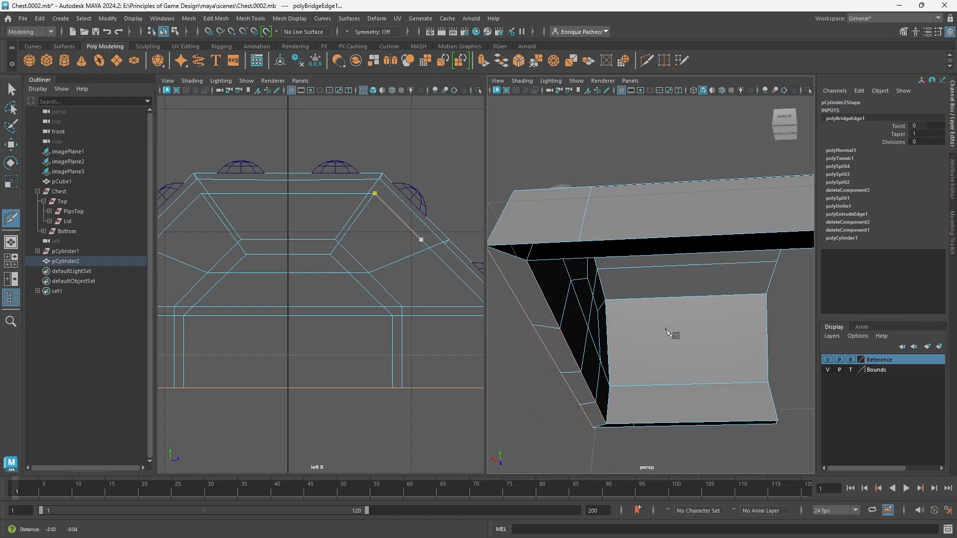
middle_click_drag(668, 333, 693, 326, "alt")
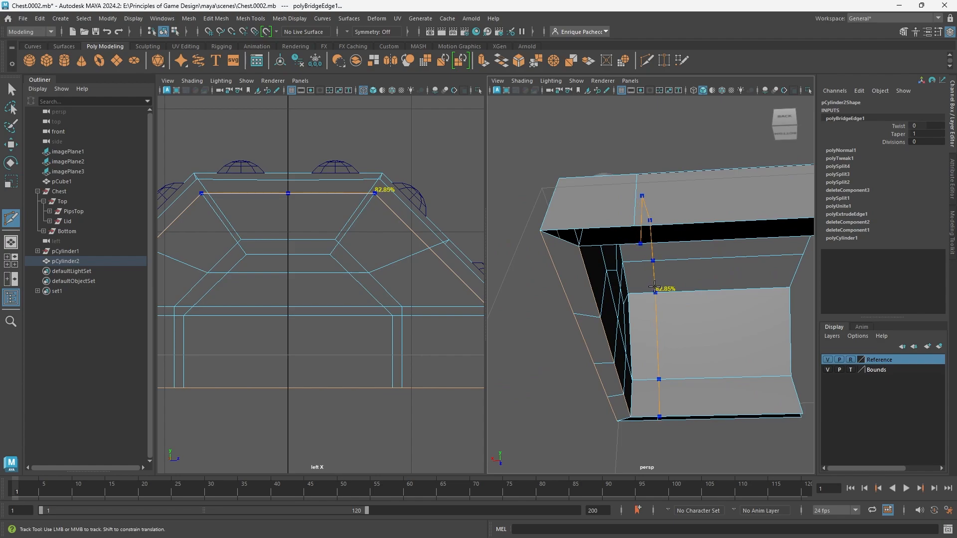
left_click(655, 287, "ctrl")
key("q")
- Bridge the inner shell's open bottom edges along the back to the lid's matching back rim edges with 0 divisions
left_click_drag(655, 261, 654, 240, "alt")
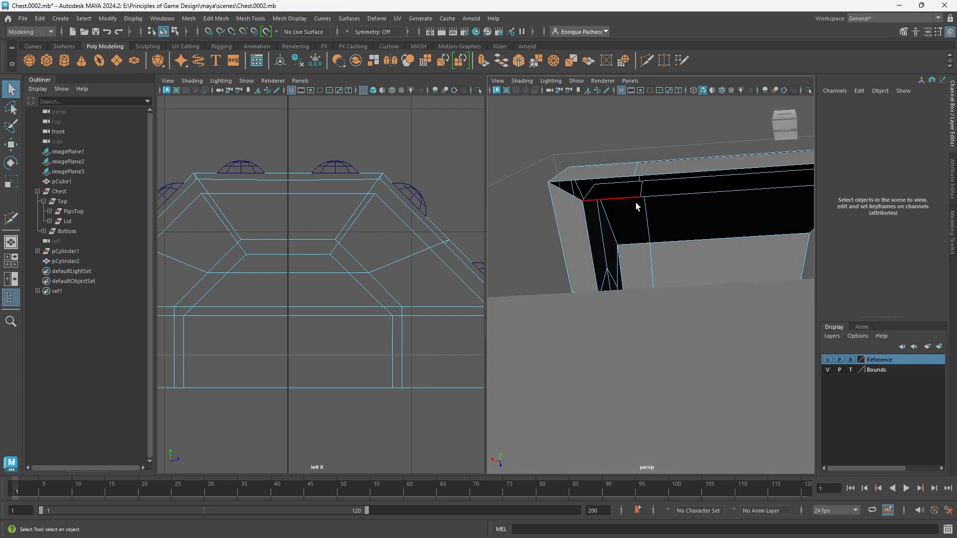
left_click(633, 200)
left_click(614, 177, "shift")
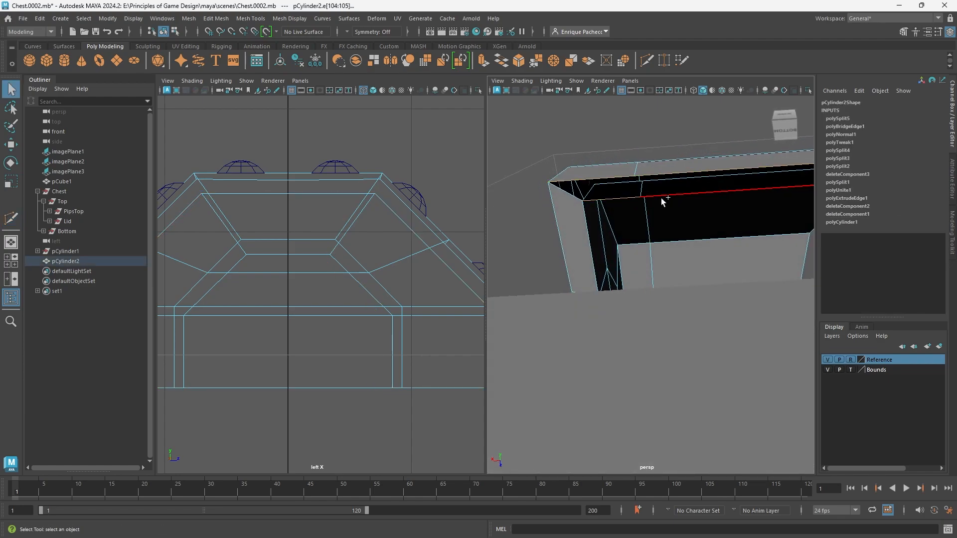
left_click(503, 62)
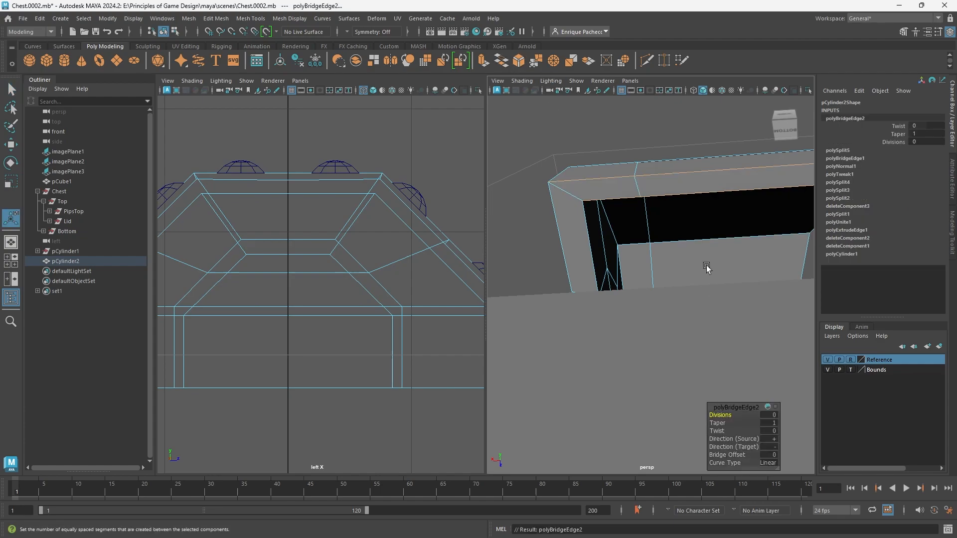
- Enlarge the perspective view to fill the workspace and examine the open front rim gap beside the raised end band
left_click_drag(706, 268, 449, 272, "alt")
left_click_drag(645, 249, 679, 284, "alt")
key("space")
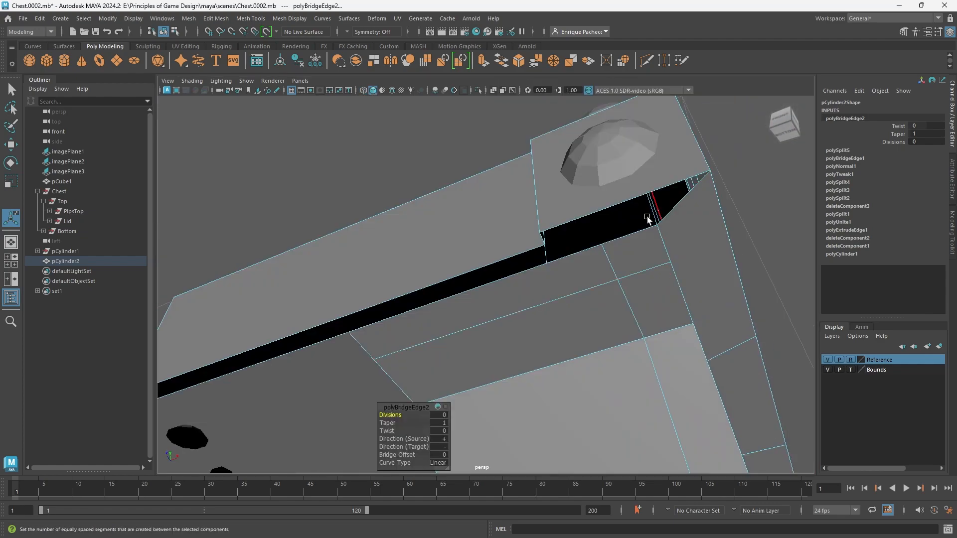
mouse_move(647, 219)
left_mouse_down("alt")
mouse_move(570, 231)
mouse_move(660, 217)
left_mouse_up("alt")
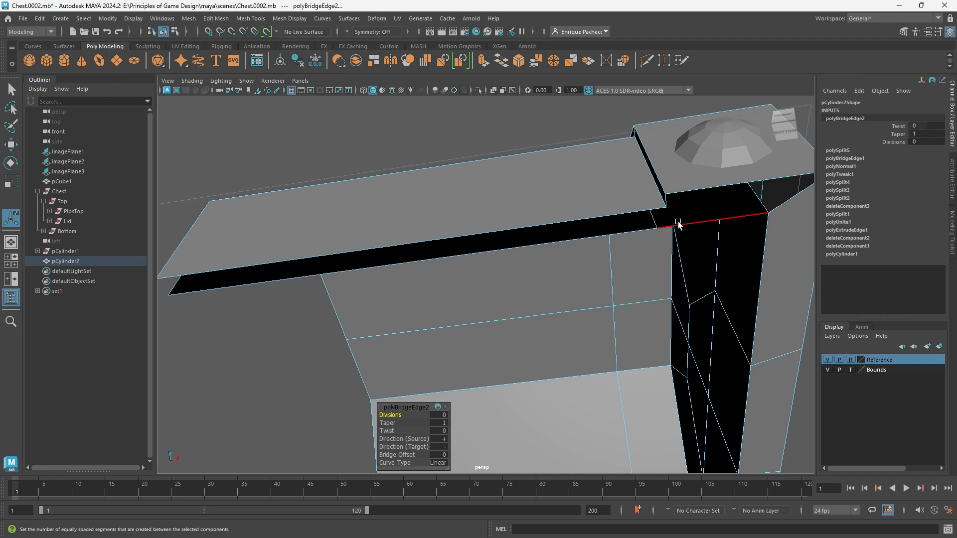
left_click_drag(720, 227, 627, 214, "alt")
left_click(618, 187)
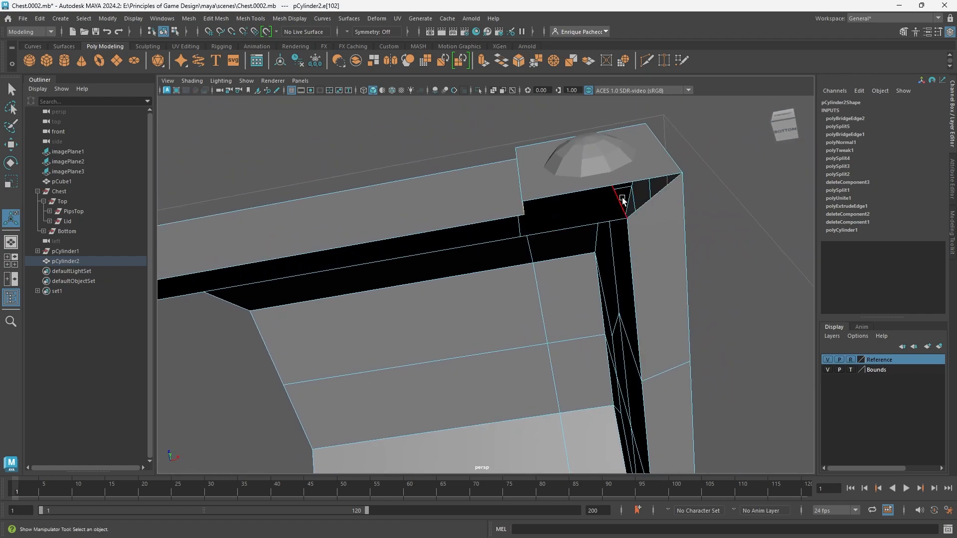
left_click(642, 58)
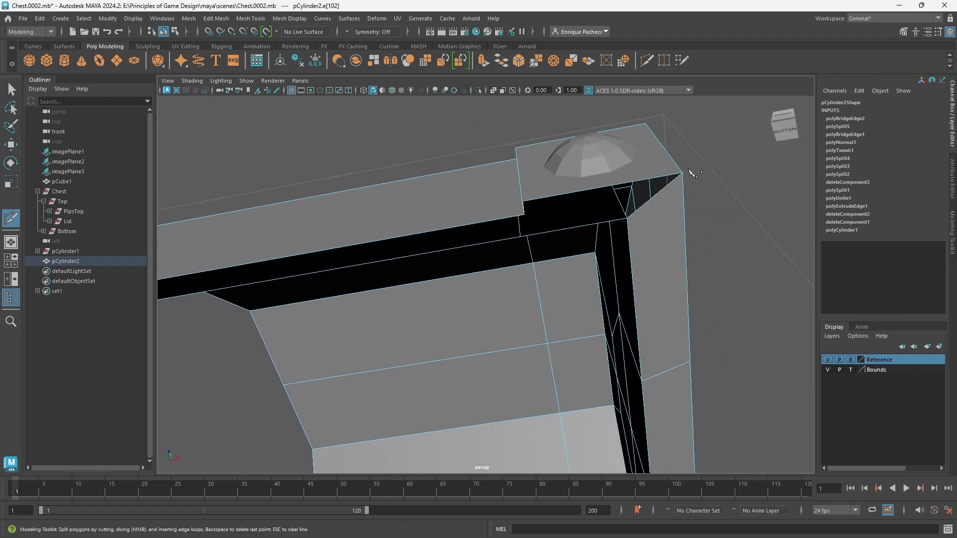
left_click_drag(743, 182, 739, 131, "alt")
middle_click_drag(738, 130, 739, 173, "alt")
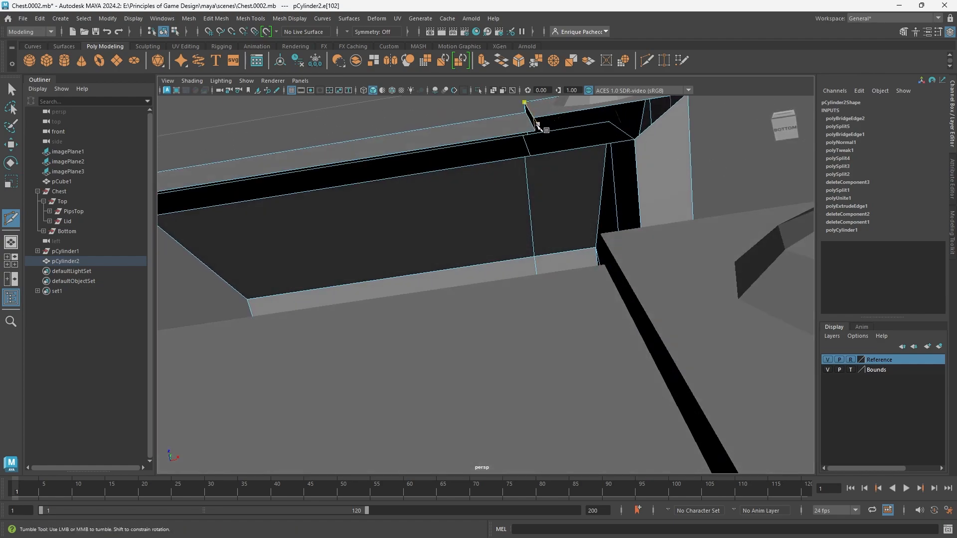
left_click_drag(537, 125, 546, 185, "alt")
middle_click_drag(547, 186, 546, 206, "alt")
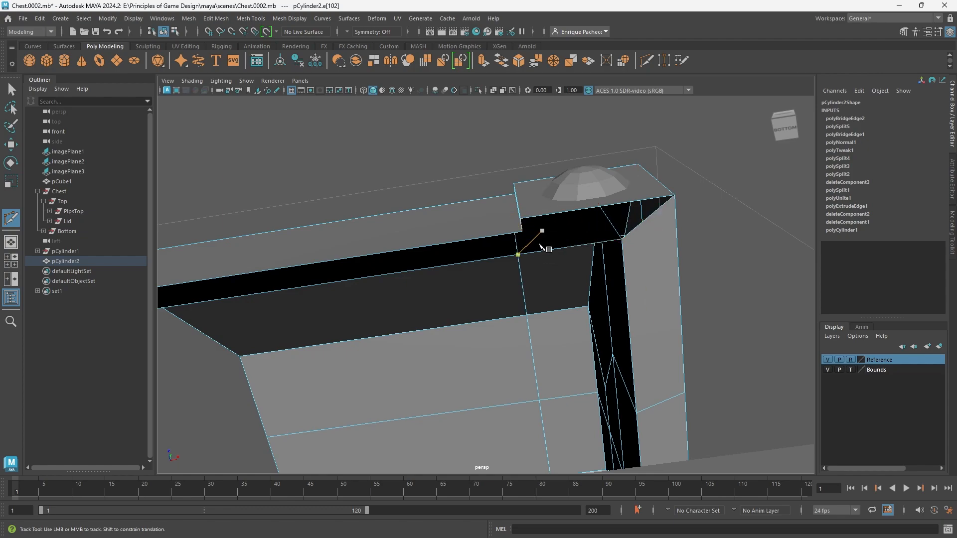
key("space")
key("space")
left_click(622, 240)
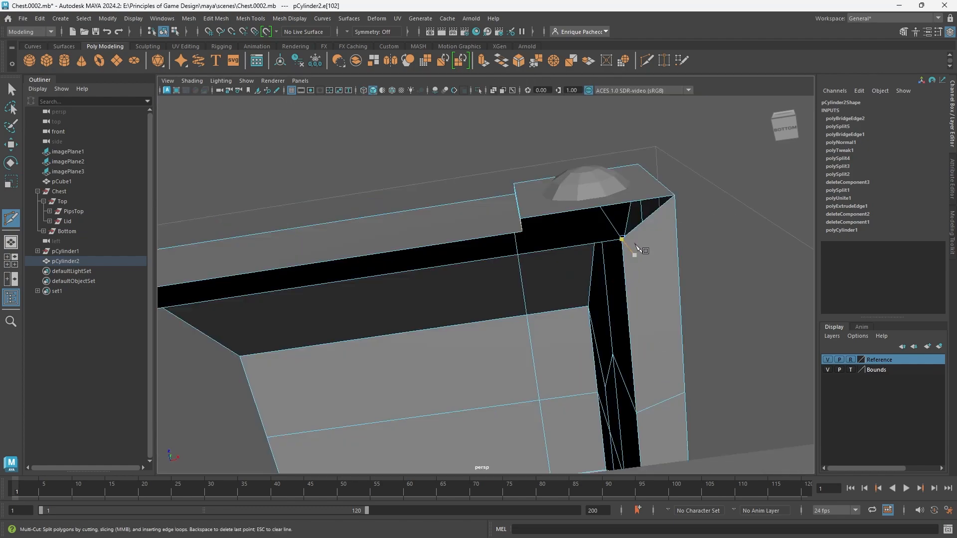
left_click_drag(641, 274, 642, 391, "alt")
middle_click_drag(643, 391, 656, 272, "alt")
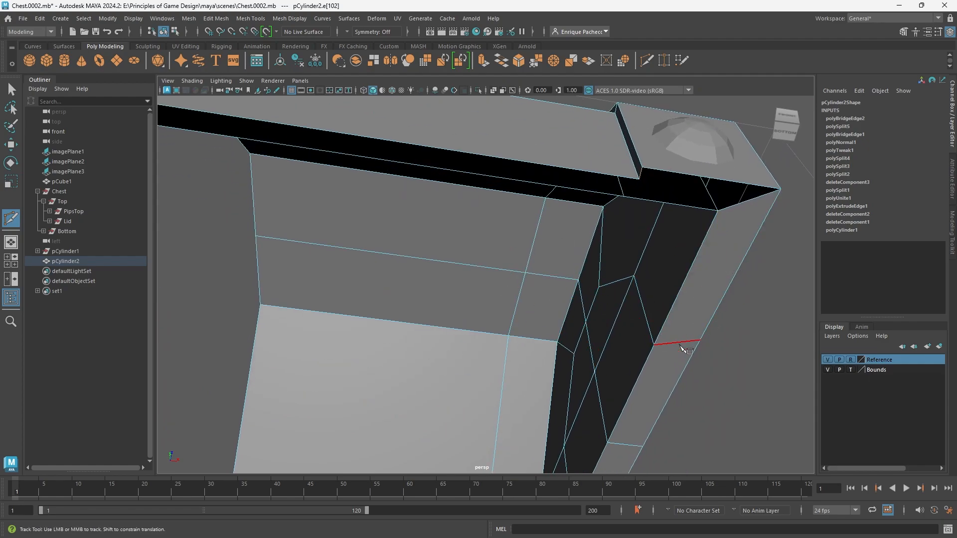
middle_click_drag(660, 360, 665, 269, "alt")
left_click_drag(664, 270, 628, 269, "alt")
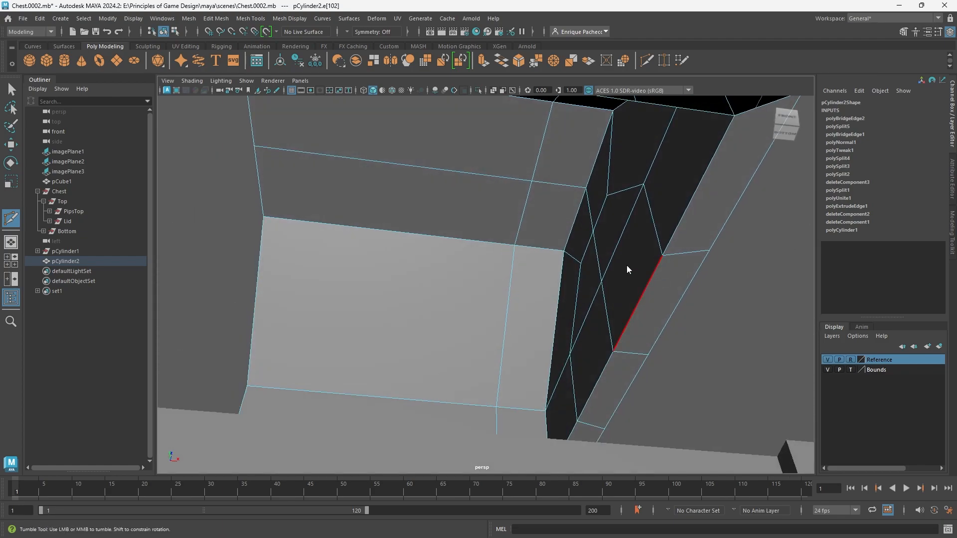
- Return to object selection and isolate the lid mesh in the perspective view
right_click_drag(627, 254, 653, 227)
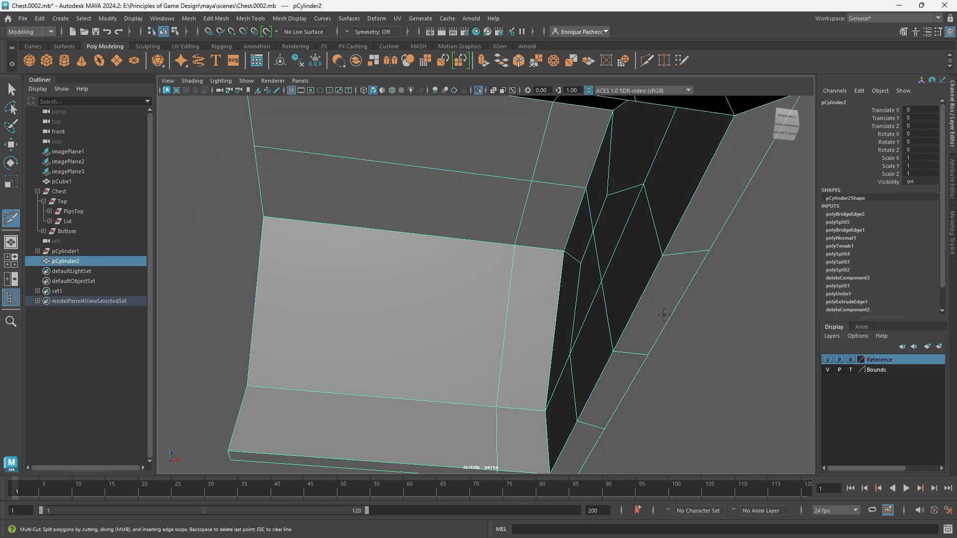
scroll(664, 315, "down", 2)
scroll(664, 319, "down", 4)
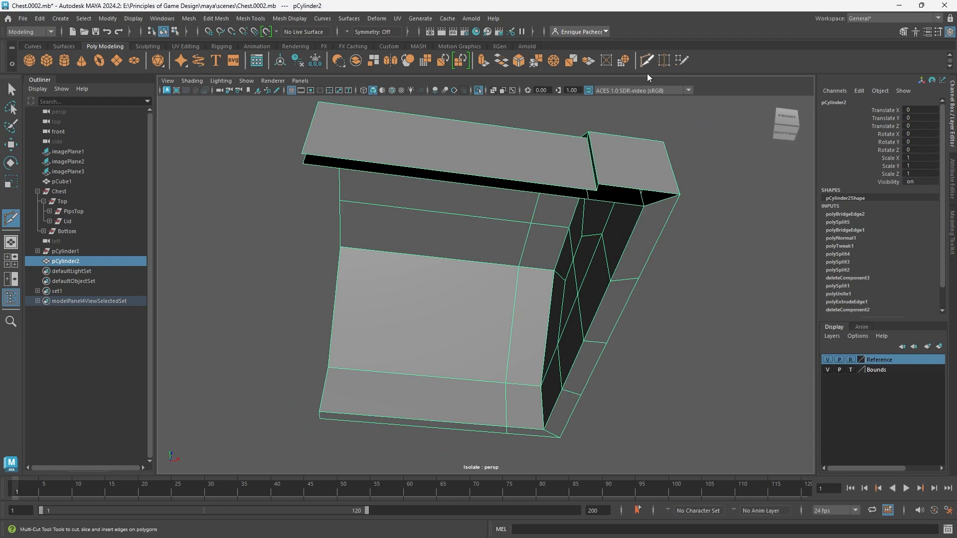
- Insert an edge loop with Multi-Cut at about 50% along the bridged rim faces of the lid's end and back
left_click(647, 60)
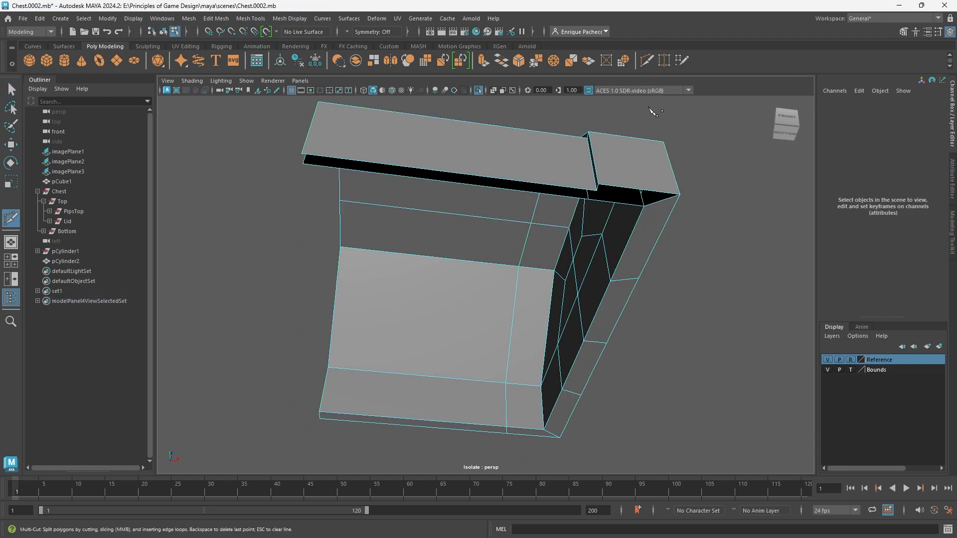
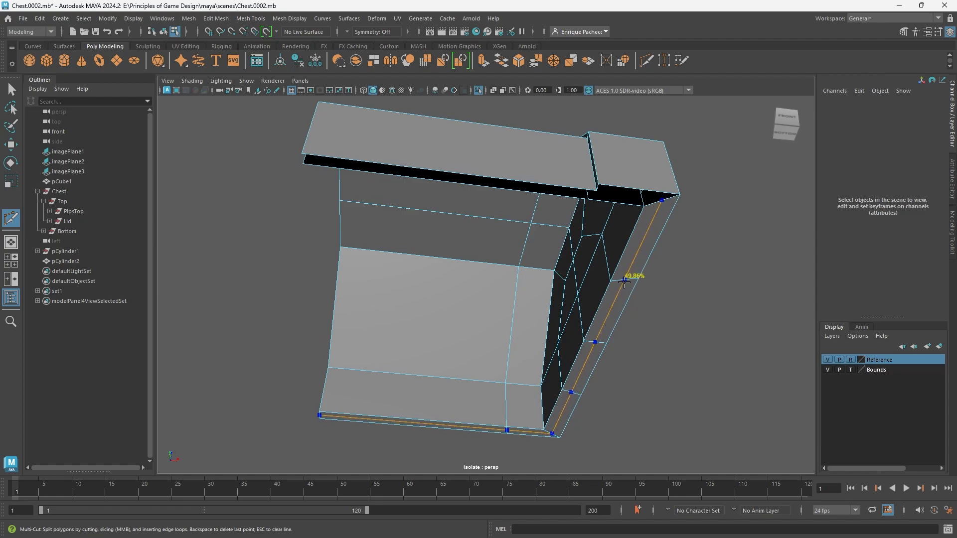
left_click(624, 282, "ctrl")
left_click_drag(506, 420, 504, 399, "alt")
middle_click_drag(566, 299, 578, 327, "alt")
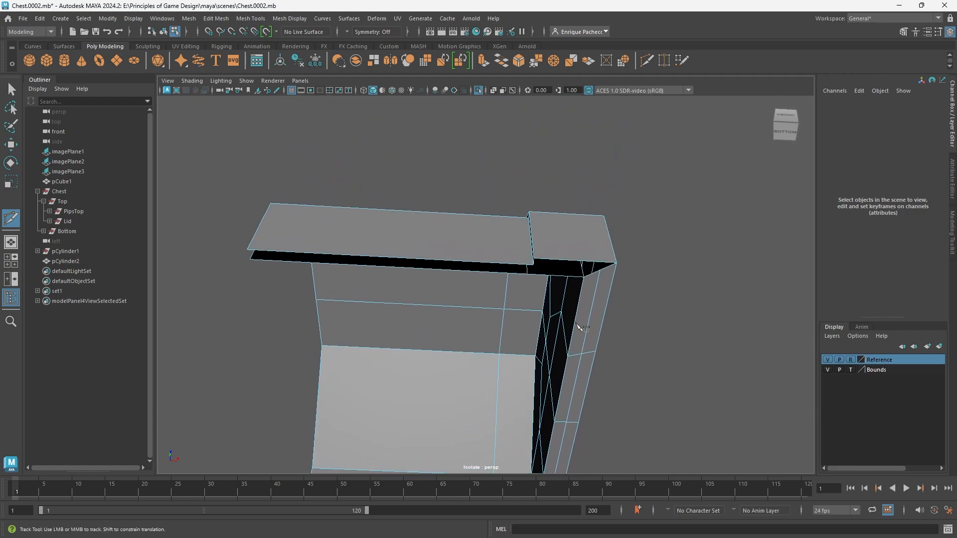
key("q")
- Bridge the short step edge of the raised end band to the outer half of the rim's corner edge with 0 divisions
right_click_drag(578, 326, 621, 228, "alt")
scroll(590, 255, "up", 2)
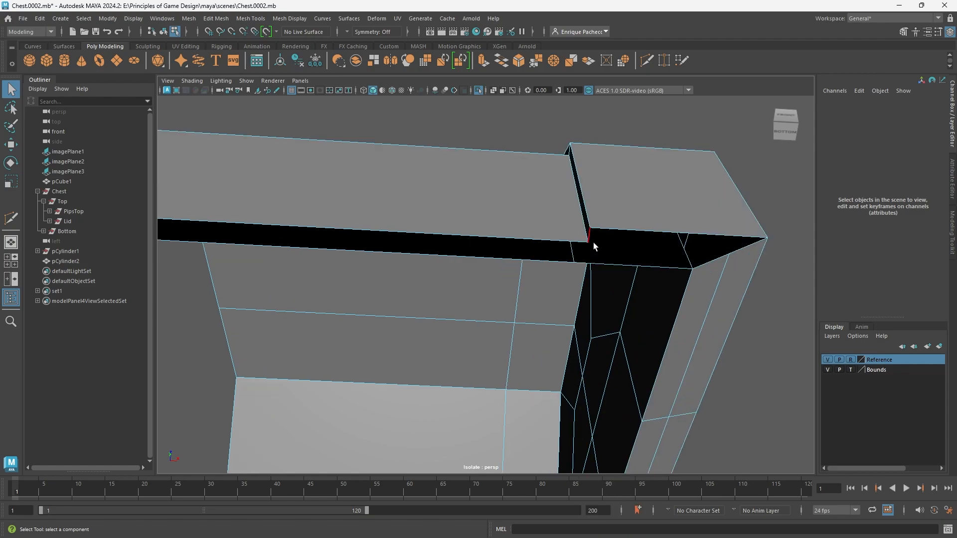
left_click(592, 239)
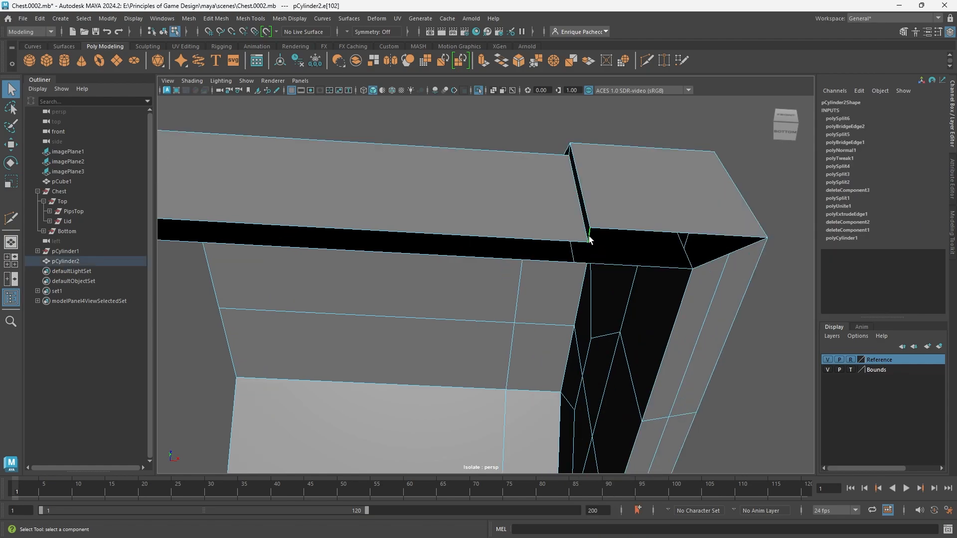
left_click(743, 248, "shift")
left_click(500, 59)
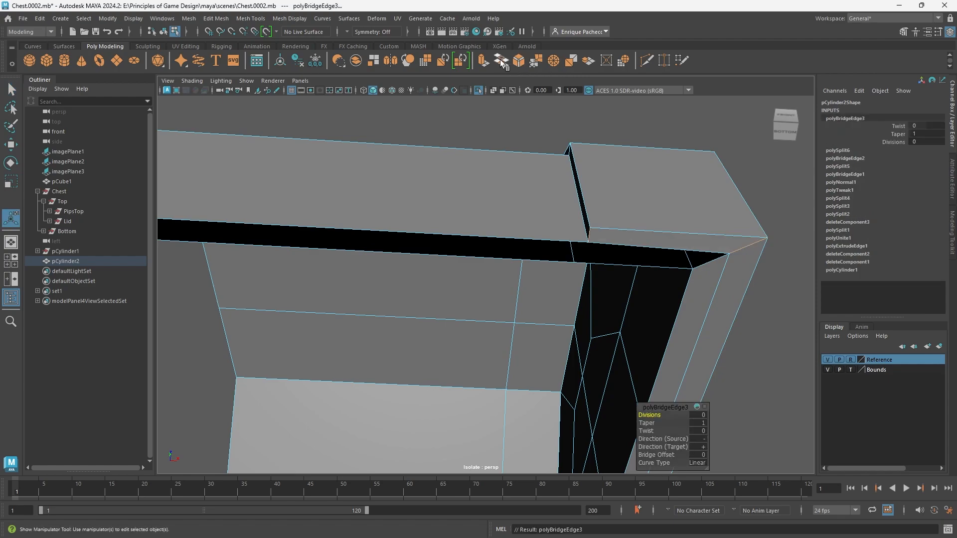
- Move the new bridge face's inner corner vertex along Z to line it up with the recessed front rim edge
left_click_drag(588, 160, 521, 250, "alt")
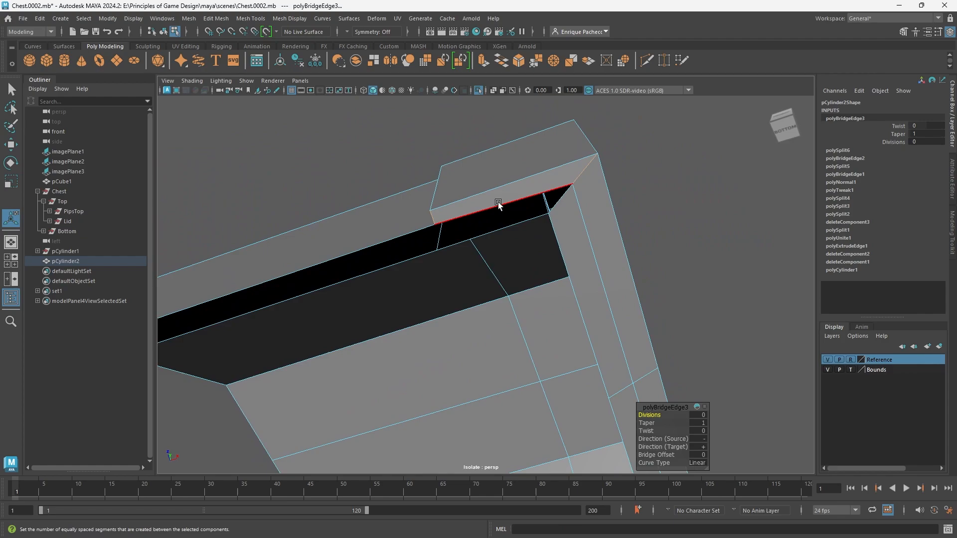
right_click_drag(498, 202, 453, 205)
left_click(569, 187)
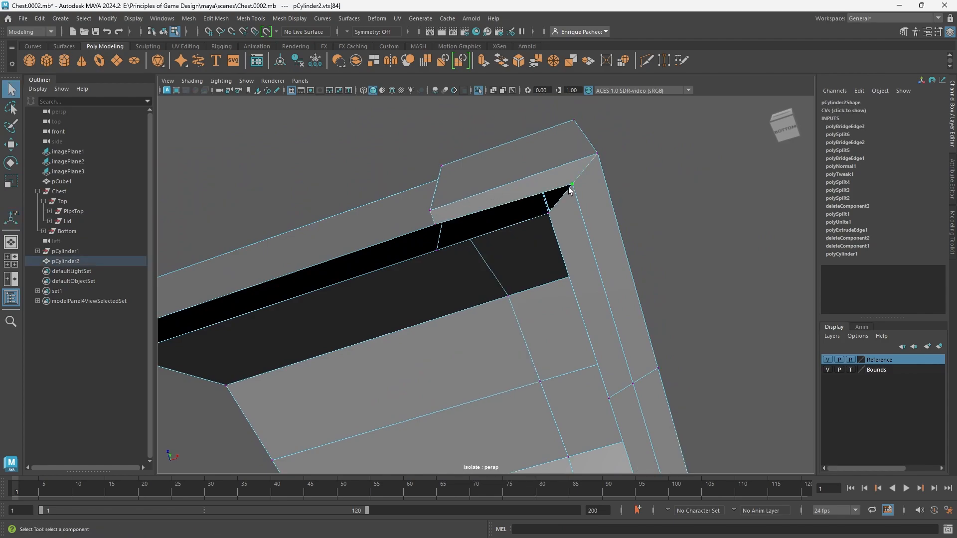
key("w")
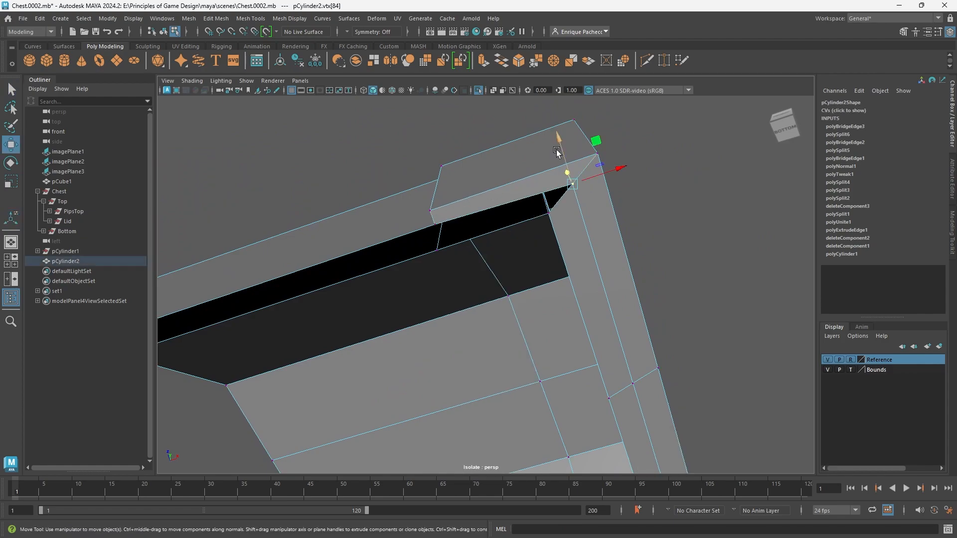
scroll(578, 185, "up", 3)
scroll(580, 185, "down", 4)
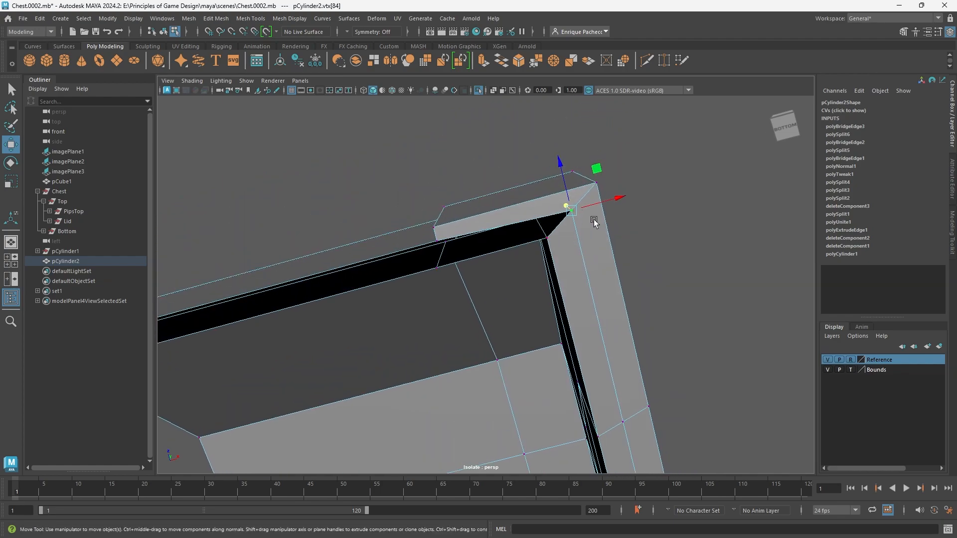
left_click_drag(560, 167, 487, 257)
scroll(554, 307, "down", 4)
- Bridge the lid's remaining open front rim edges to the inner shell's front bottom edges with 0 divisions
right_click_drag(691, 259, 693, 227)
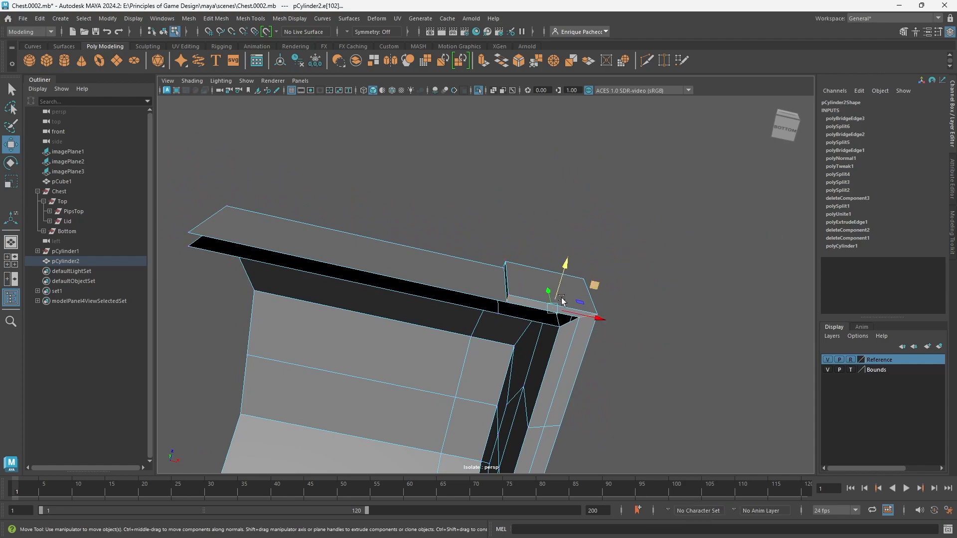
left_click(480, 299)
left_click(480, 299, "shift")
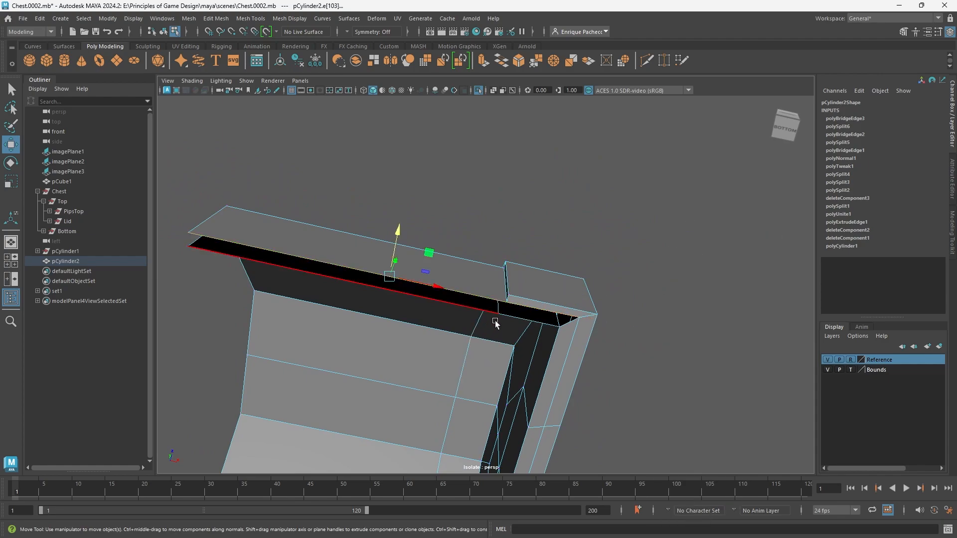
key("q")
left_click(461, 307)
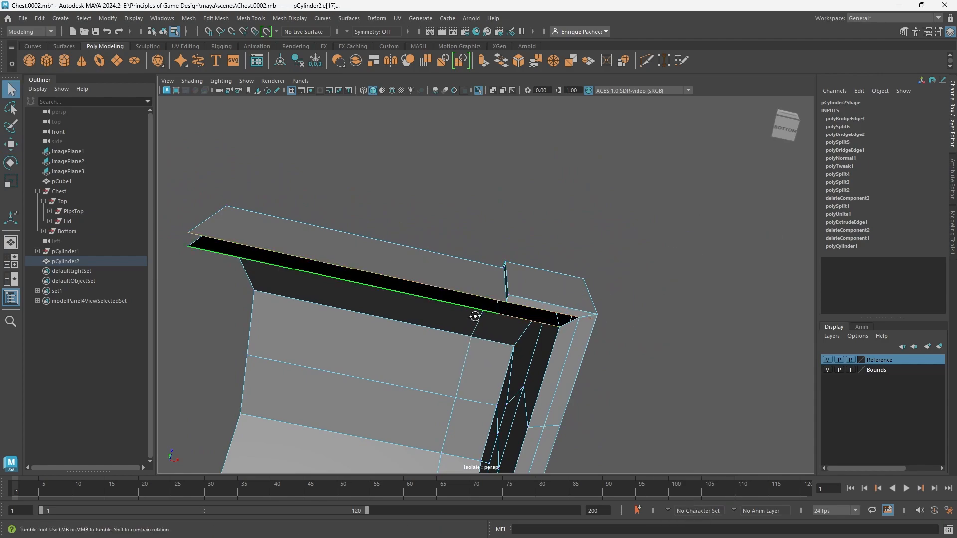
left_click_drag(475, 316, 466, 299, "alt")
left_click(484, 199, "shift")
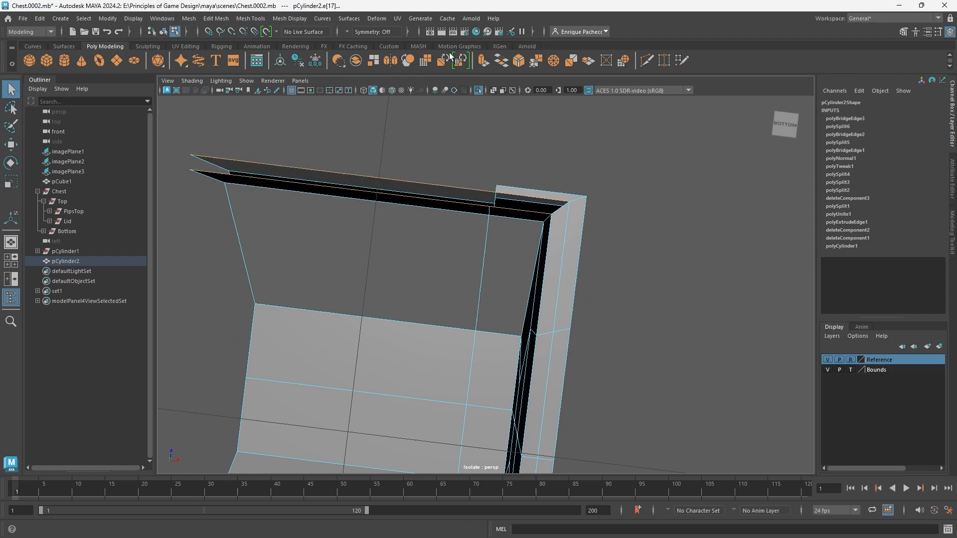
left_click(501, 60)
- Switch back to object selection with the lid mesh selected and check its closed rim from below and from the front
left_click_drag(545, 205, 711, 368, "alt")
right_click_drag(619, 250, 684, 258)
left_click_drag(684, 258, 506, 281, "alt")
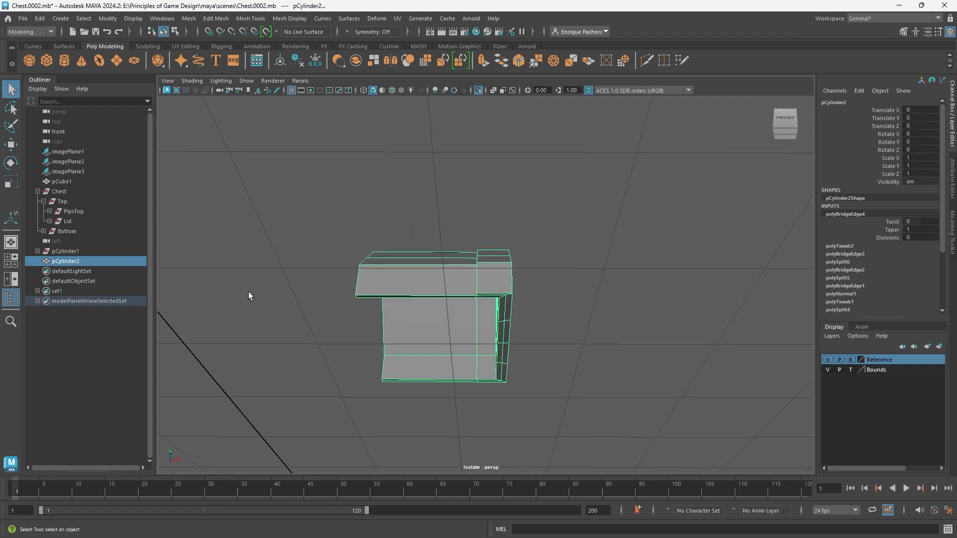
left_click_drag(392, 321, 394, 356, "alt")
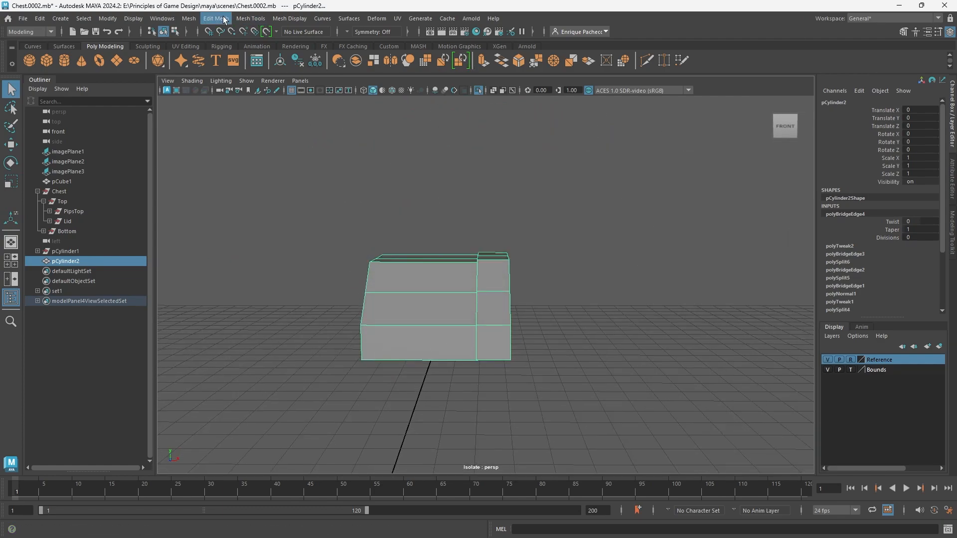
- Try to mirror the lid half across the world X axis and select both halves to check whether they form one mesh
left_click(189, 19)
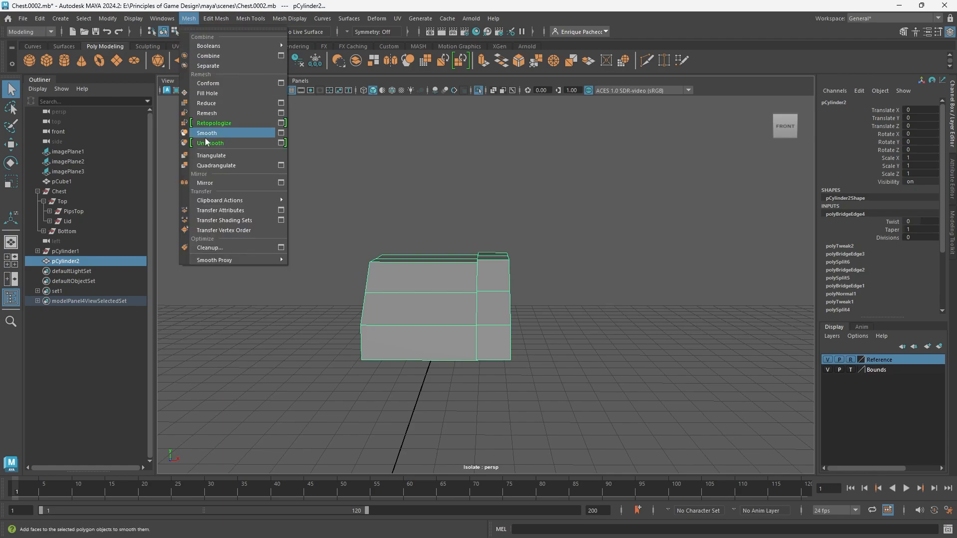
left_click(214, 184)
left_click_drag(443, 349, 490, 329, "alt")
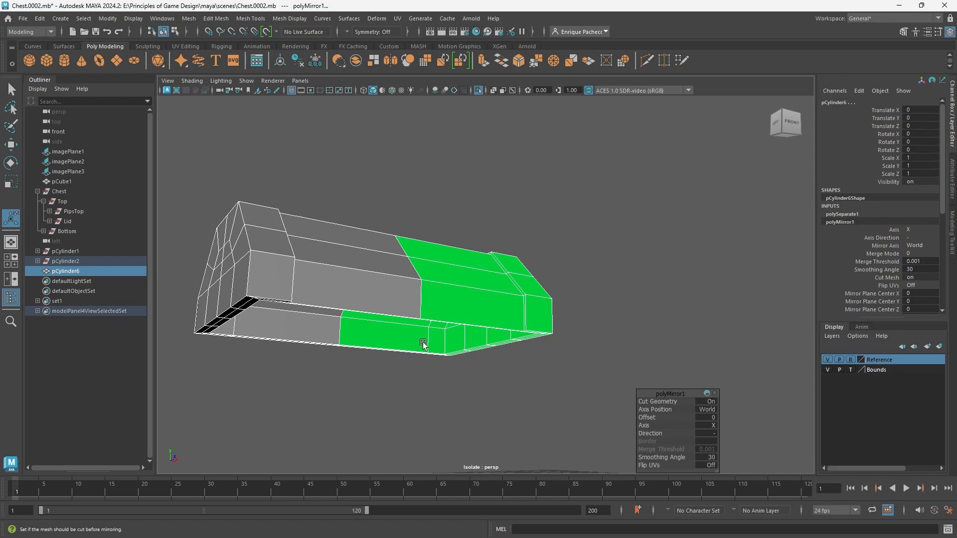
left_click(672, 239)
left_click_drag(672, 238, 559, 258, "alt")
left_click(478, 299)
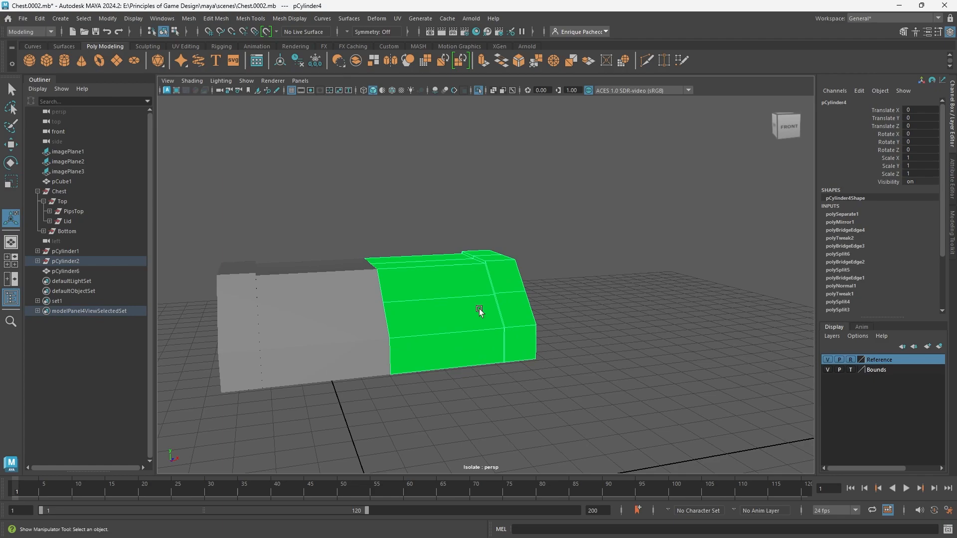
left_click(369, 309, "shift")
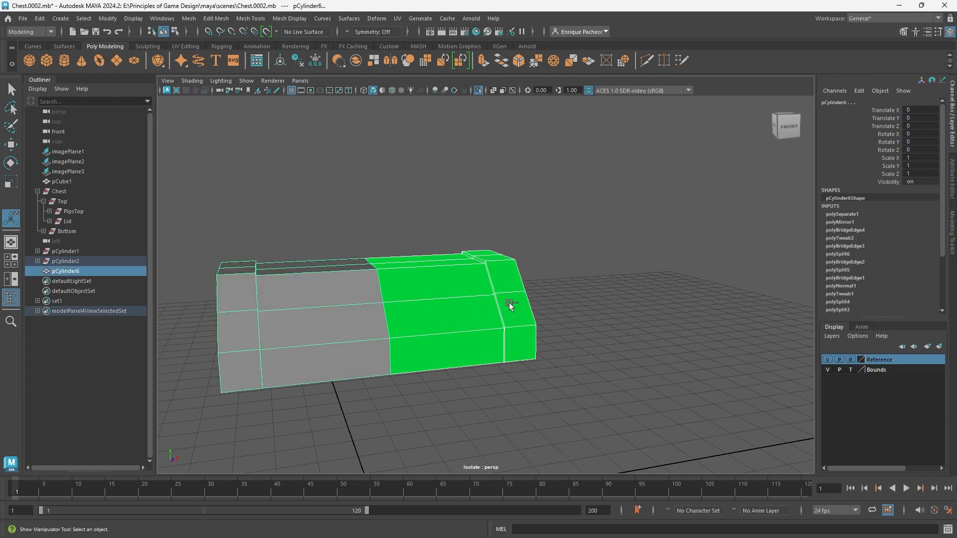
- Undo the mirror of the lid half along with the selections made after it
key("ctrl+z")
key("ctrl+z")
key("ctrl+z")
key("ctrl+z")
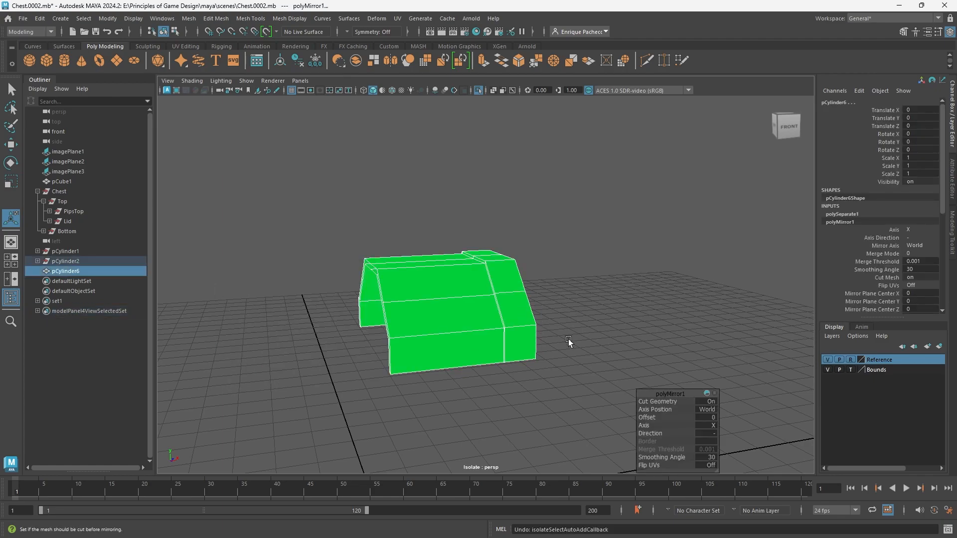
left_click_drag(569, 342, 656, 296, "alt")
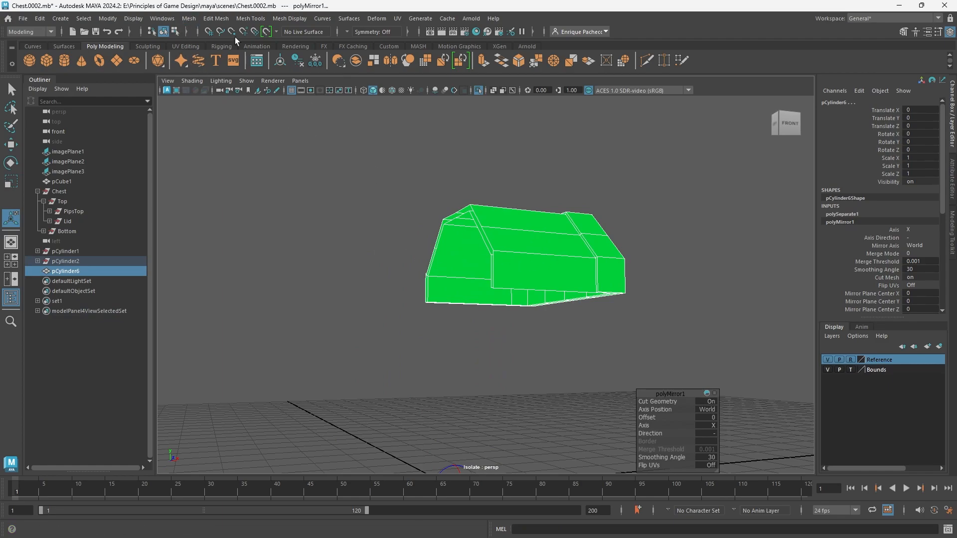
left_click(198, 18)
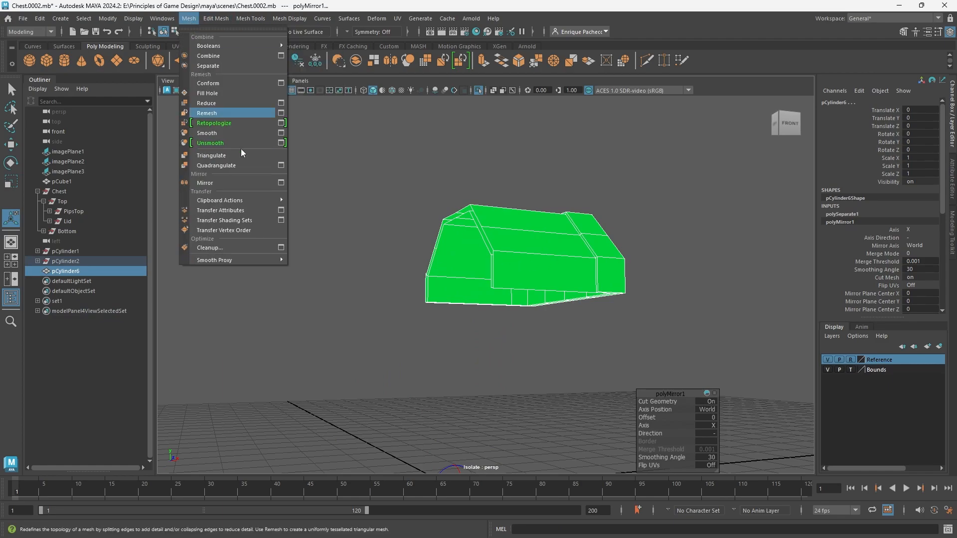
left_click(280, 183)
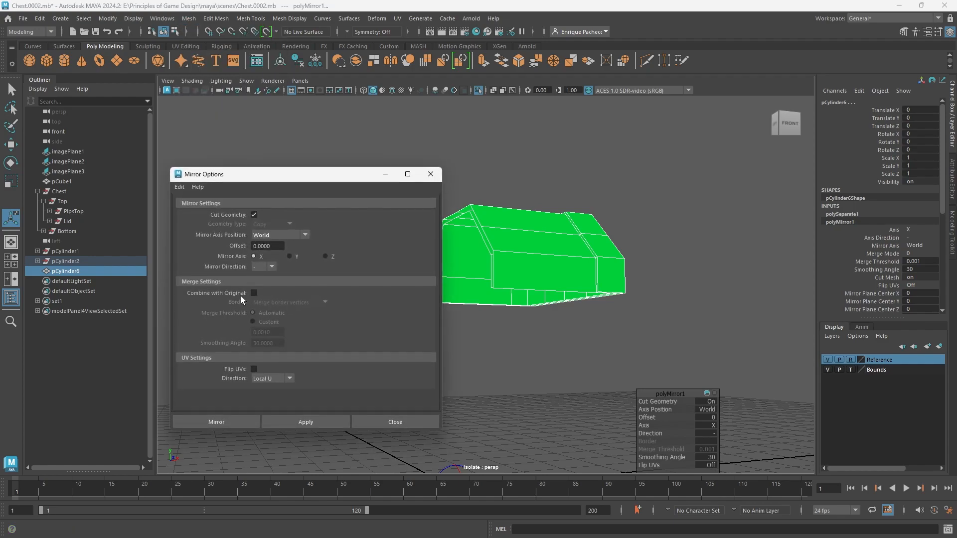
left_click(254, 293)
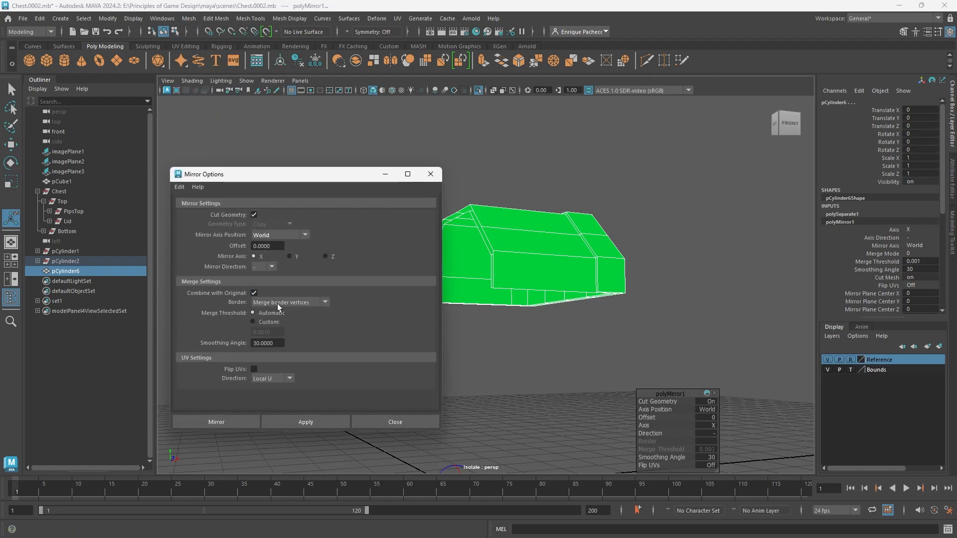
left_click(387, 422)
- Assign the existing standardSurface1 material to the lid half and view its open middle side
scroll(651, 257, "up", 2)
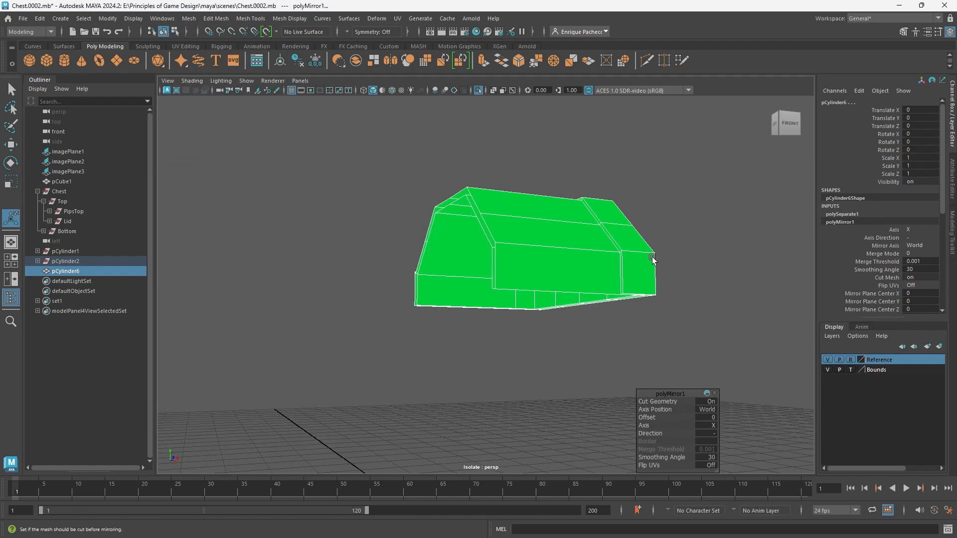
left_click_drag(662, 279, 474, 214, "alt")
left_click(494, 234)
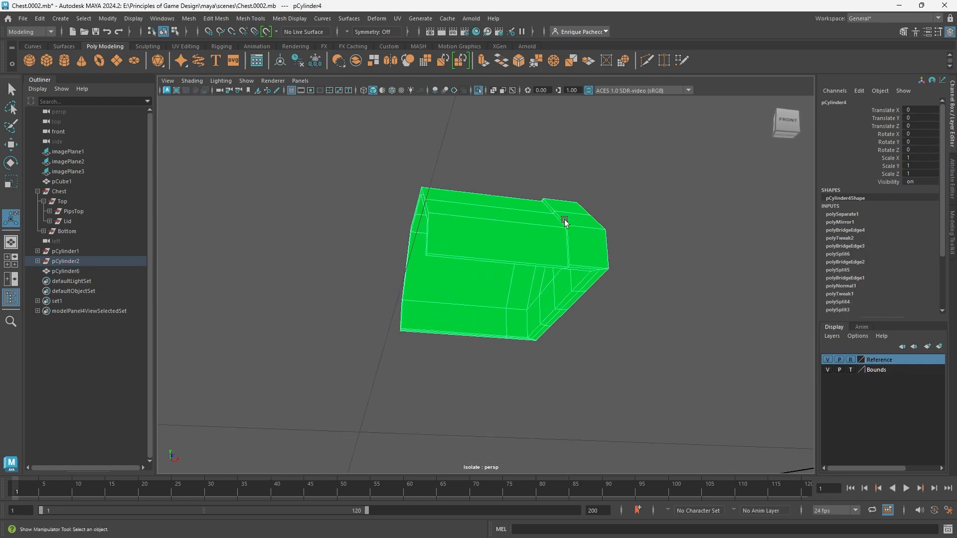
right_click(514, 229)
right_click(666, 225)
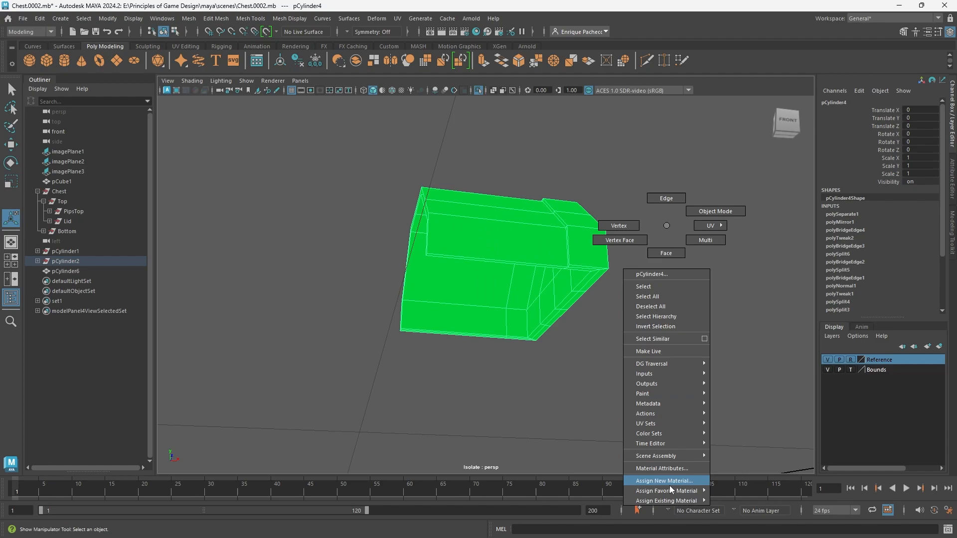
mouse_move(665, 500)
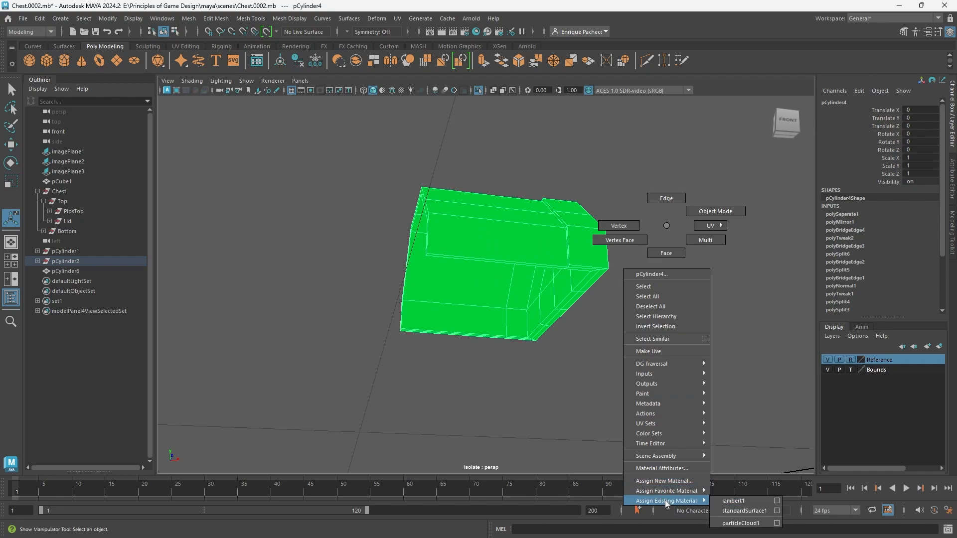
left_click(729, 509)
left_click_drag(679, 368, 741, 314, "alt")
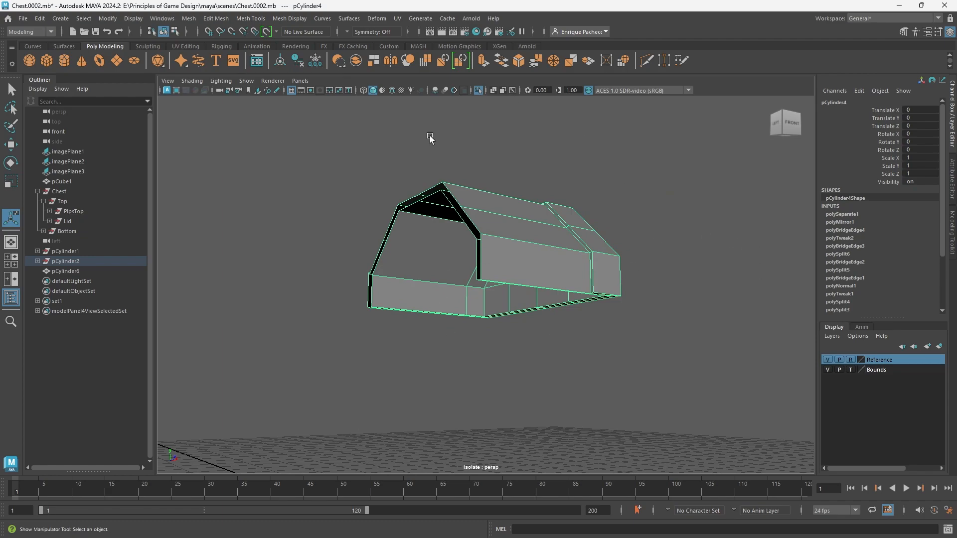
- Delete the lid half's construction history and save the scene as a new incremental version
scroll(881, 208, "down", 3)
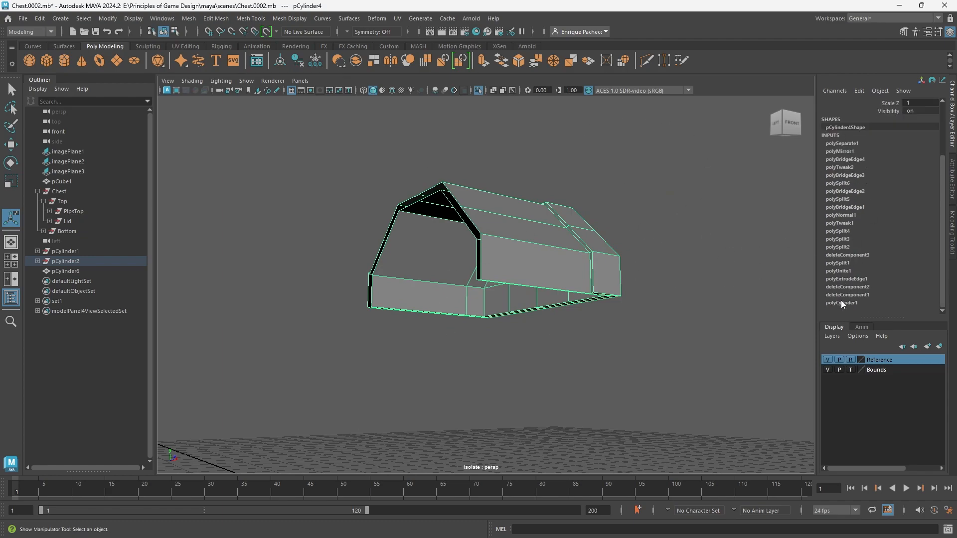
left_click(37, 20)
mouse_move(100, 138)
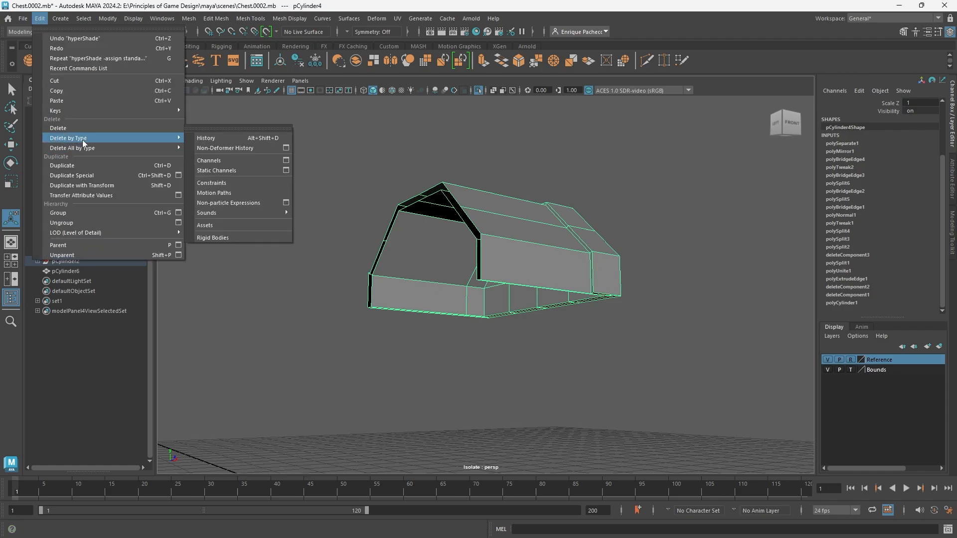
left_click(255, 141)
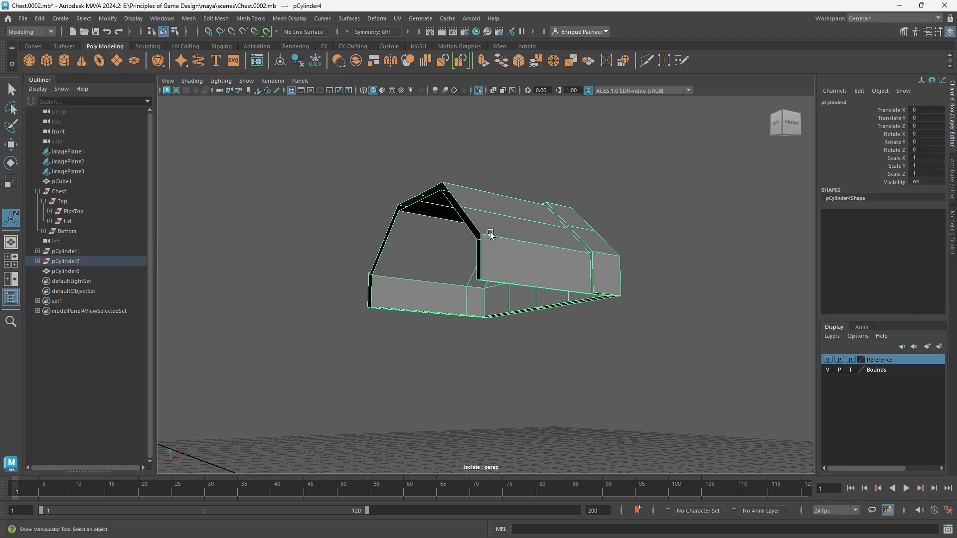
left_click(711, 197)
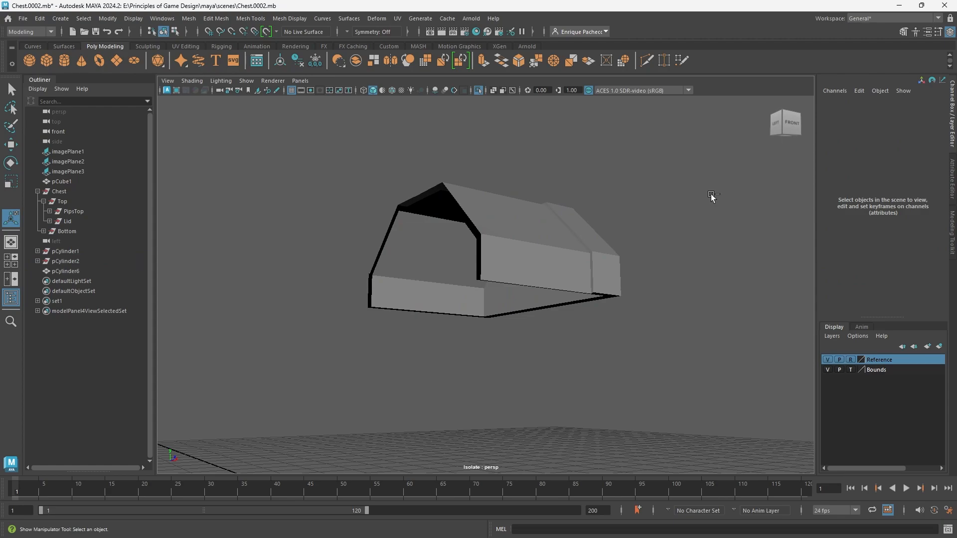
key("ctrl+alt+s")
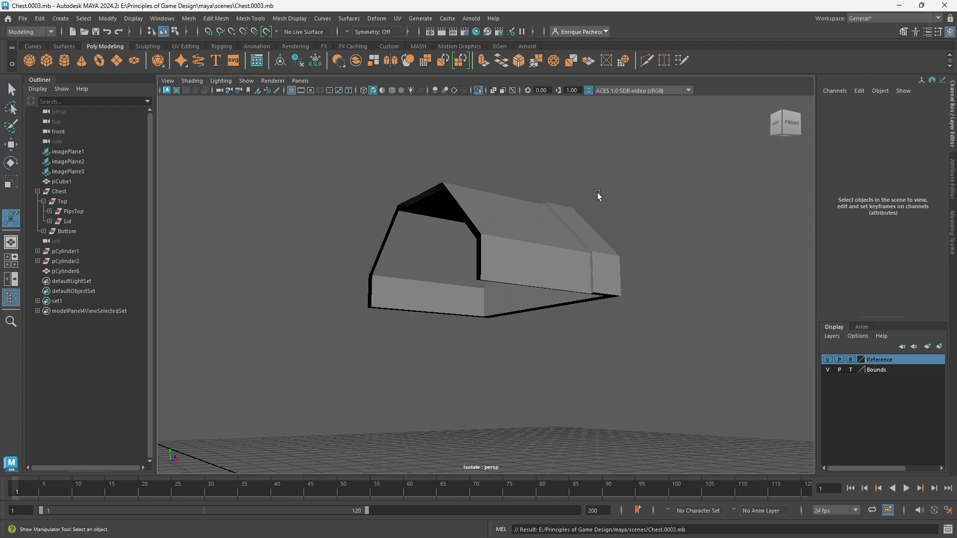
- Try to mirror the cleaned lid half across the world X axis and select each side to check whether they are joined
left_click(467, 209)
left_click(189, 18)
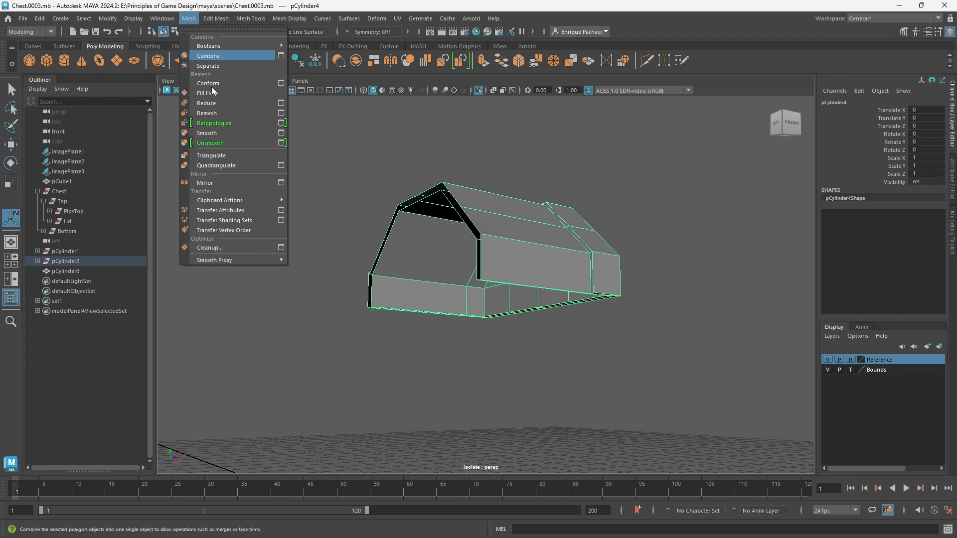
left_click(230, 186)
left_click_drag(493, 287, 509, 296, "alt")
left_click(560, 194)
left_click(438, 243)
left_click_drag(511, 254, 506, 254, "alt")
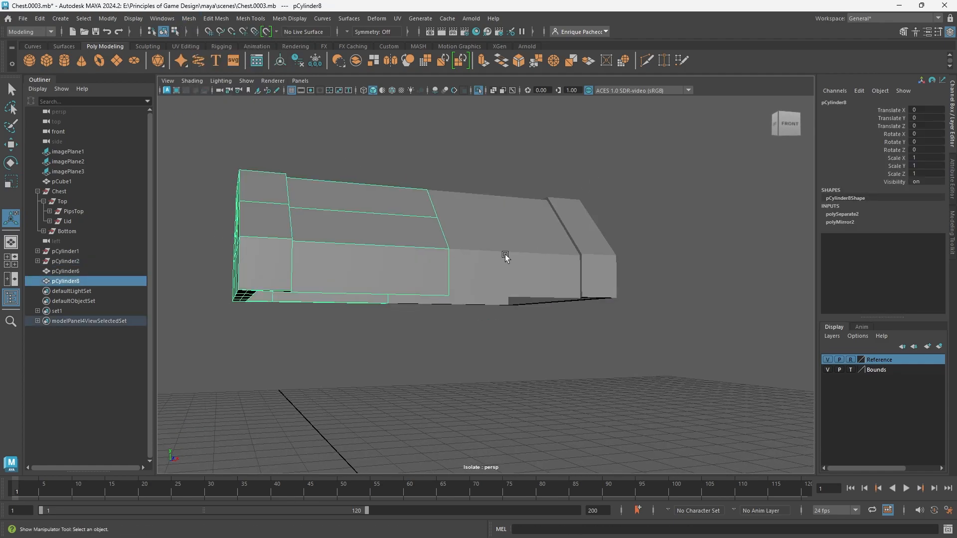
- Undo the uncombined mirror of the cleaned lid half
key("ctrl+z")
left_click(407, 231)
left_click(497, 219, "shift")
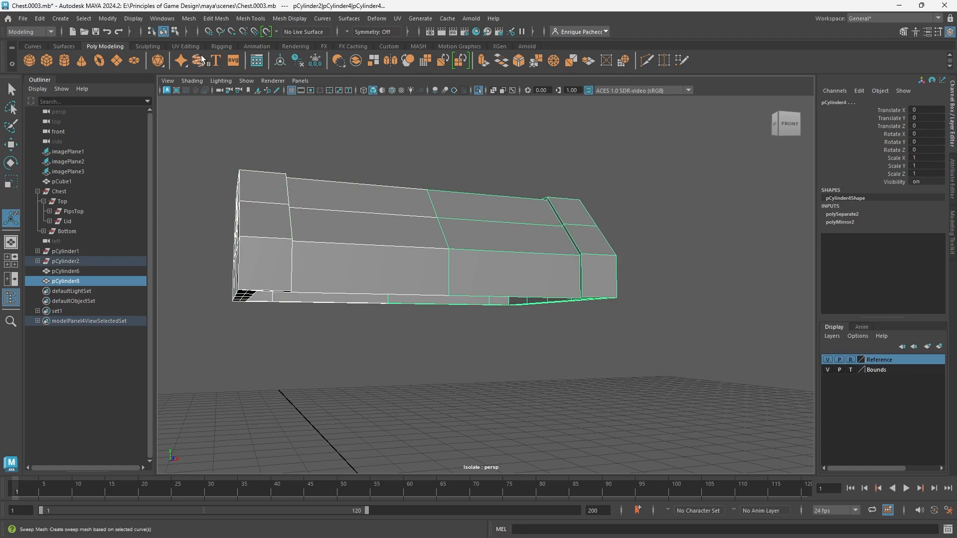
left_click(188, 18)
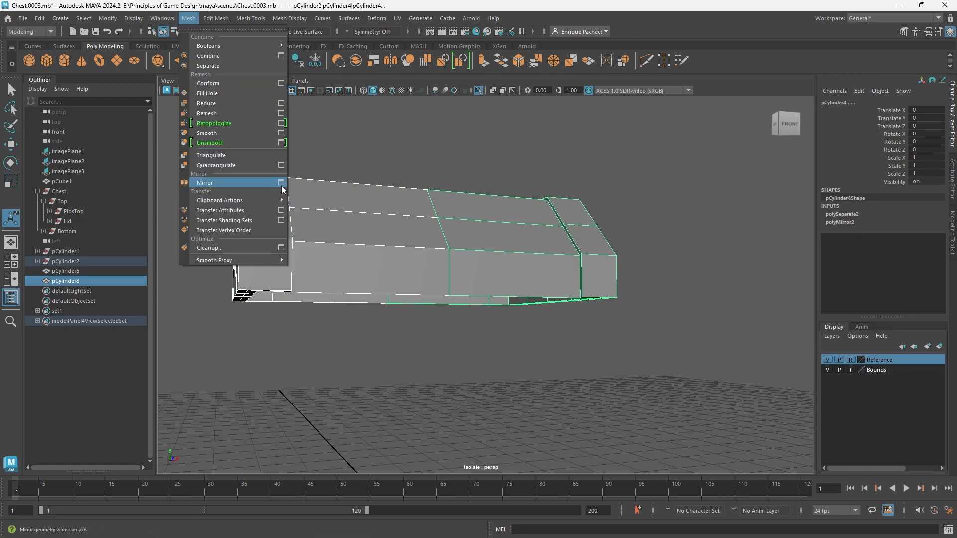
left_click(282, 188)
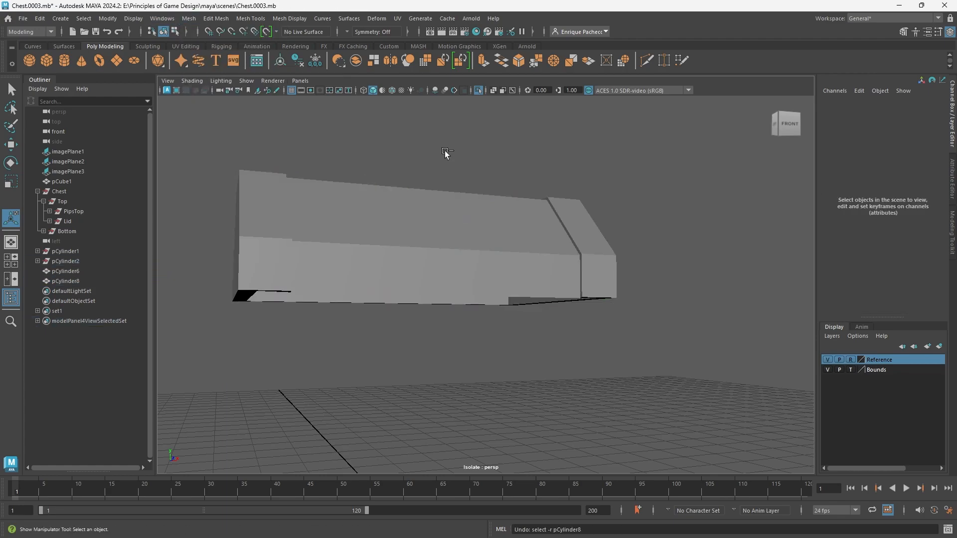
key("ctrl+z")
- Mirror the lid half across the world X axis with Combine with Original on and border vertices merged, and check the full lid
left_click(189, 18)
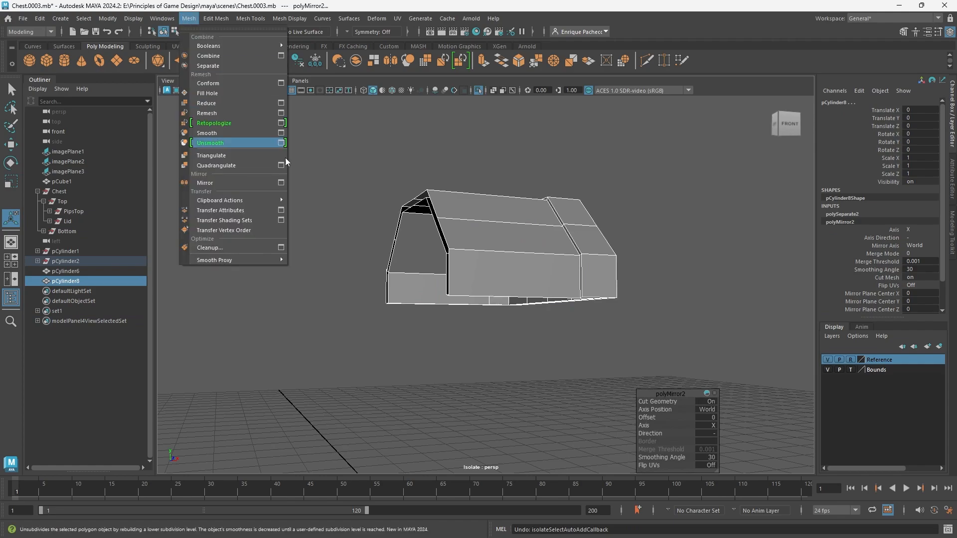
left_click(282, 183)
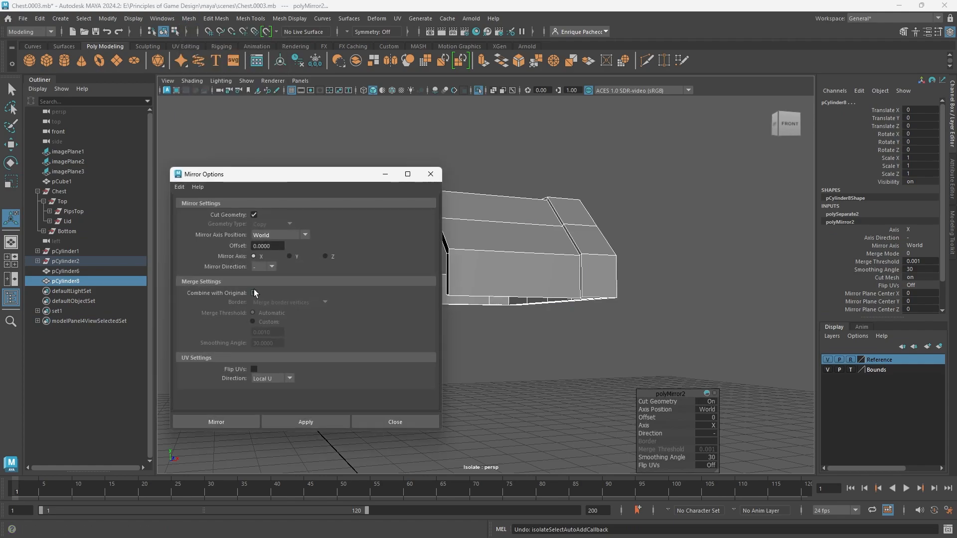
left_click(238, 424)
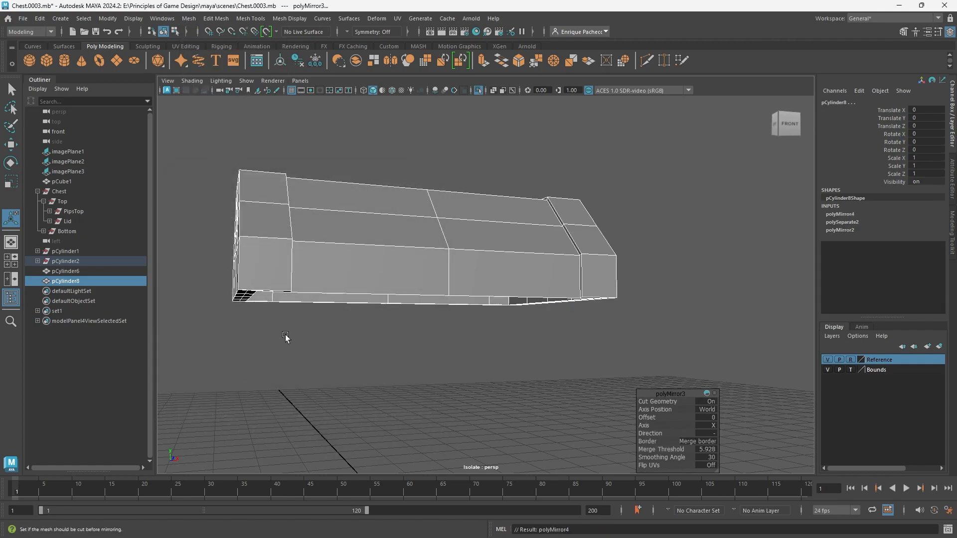
left_click_drag(428, 204, 379, 321, "alt")
left_click(379, 321)
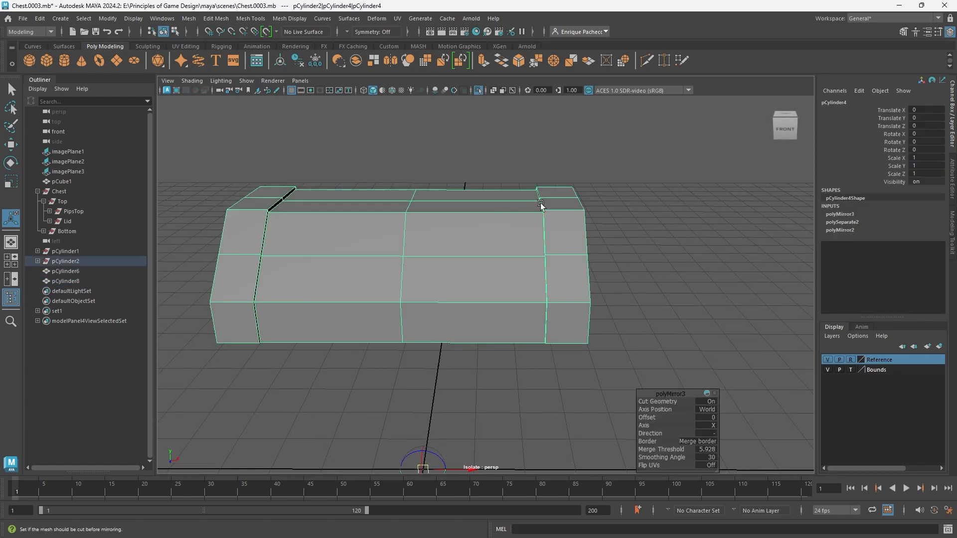
left_click_drag(427, 239, 448, 299, "alt")
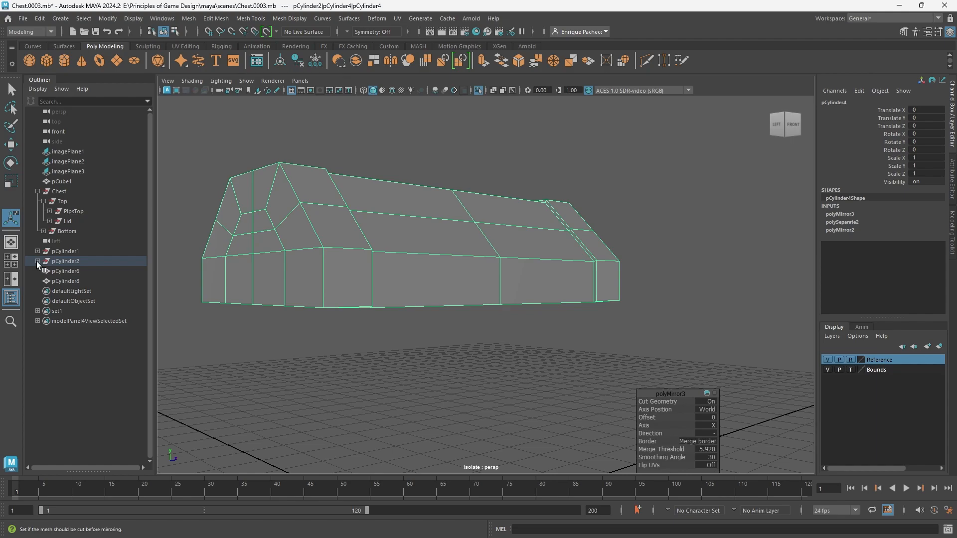
- Reveal the mirrored lid mesh nested under the pCylinder2 group and delete its construction history
left_click(37, 262)
left_click(44, 271)
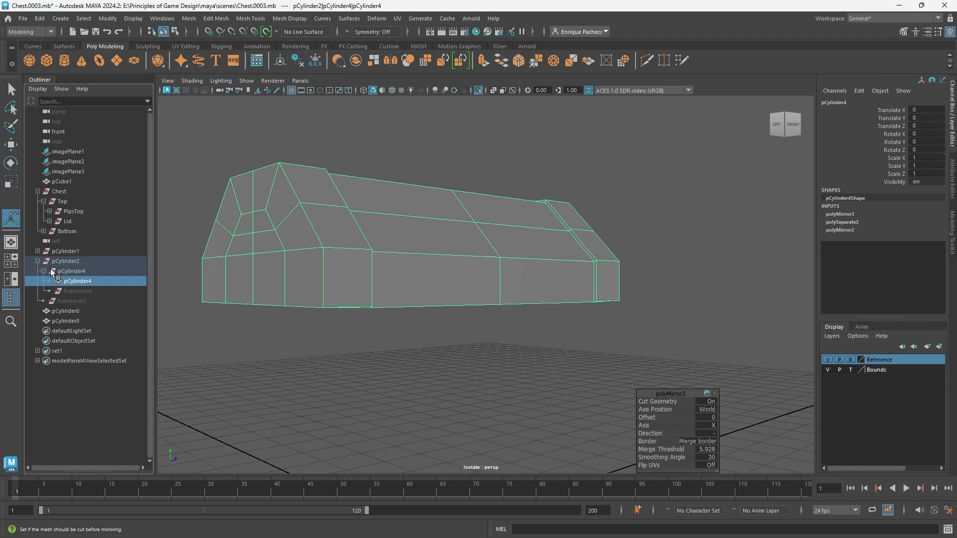
left_click_drag(342, 337, 344, 305, "alt")
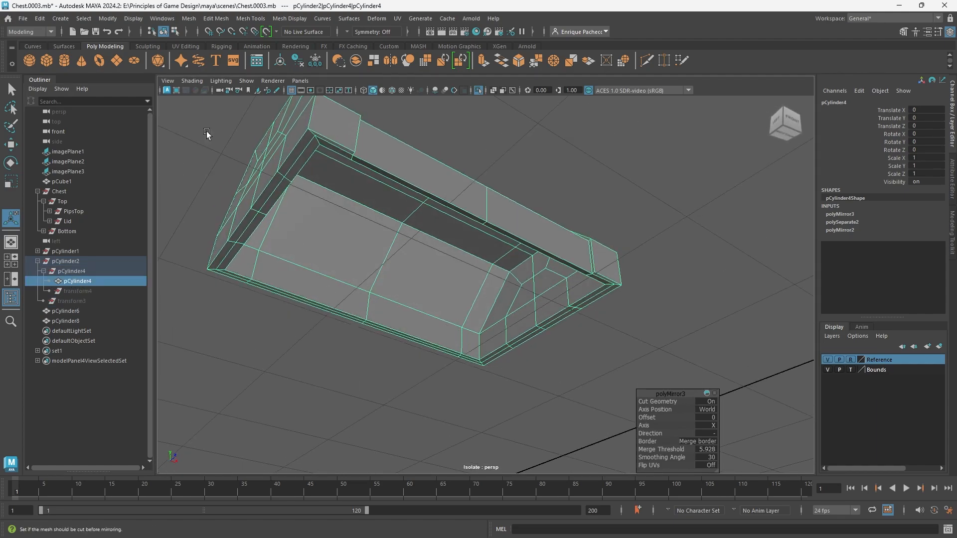
left_click(40, 19)
mouse_move(144, 139)
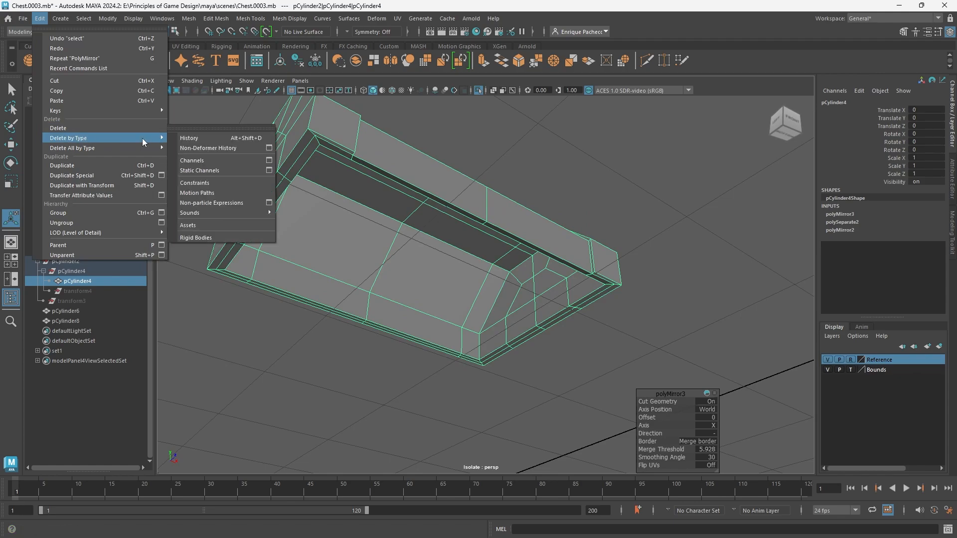
left_click(198, 135)
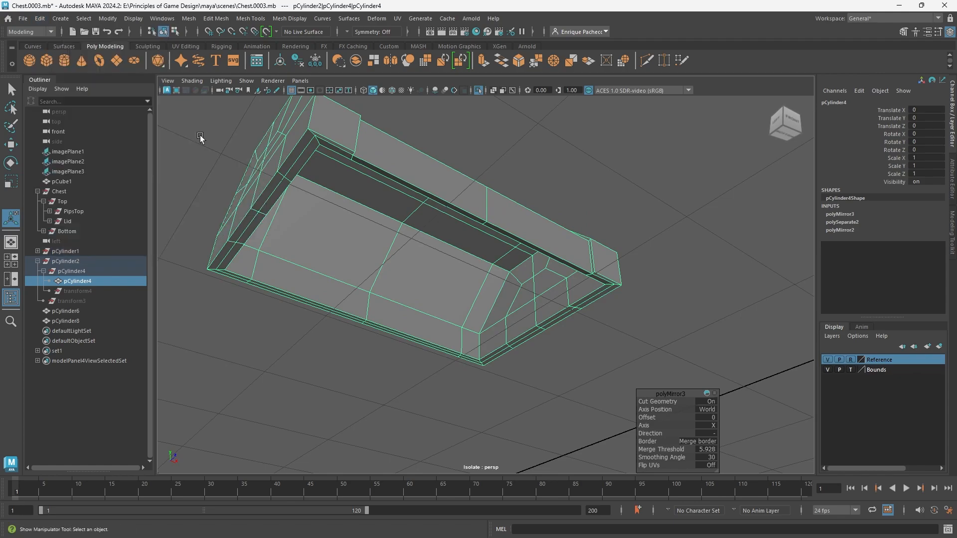
- Rename the mirrored lid mesh as Lid
double_click(76, 282)
type("Lid")
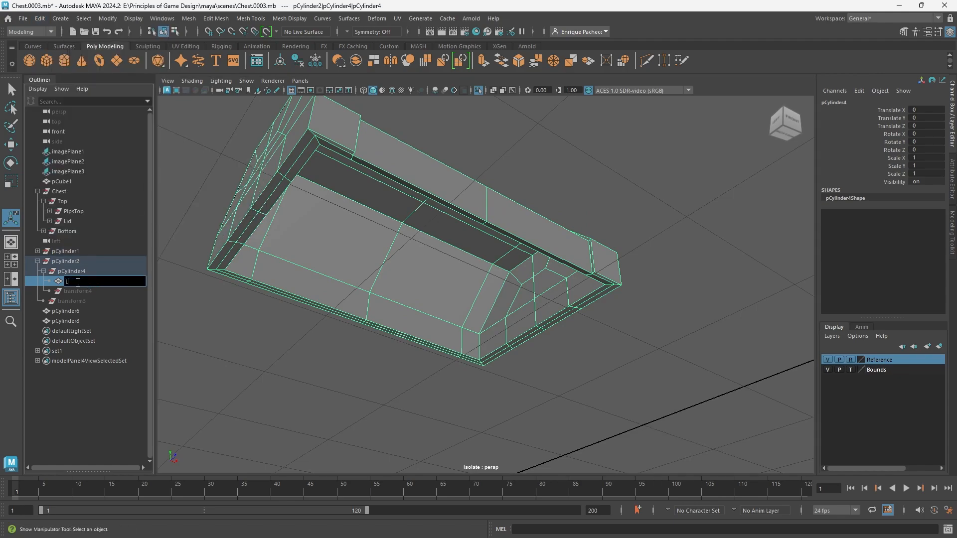
key("Return")
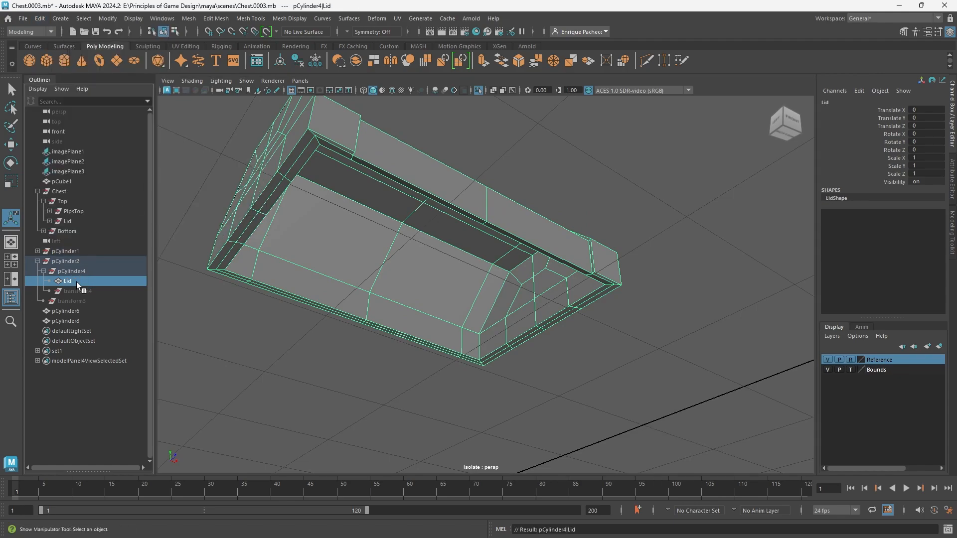
- Reveal the contents of the old Lid group under Top and delete the construction history of the mirrored Lid mesh
left_click(49, 221)
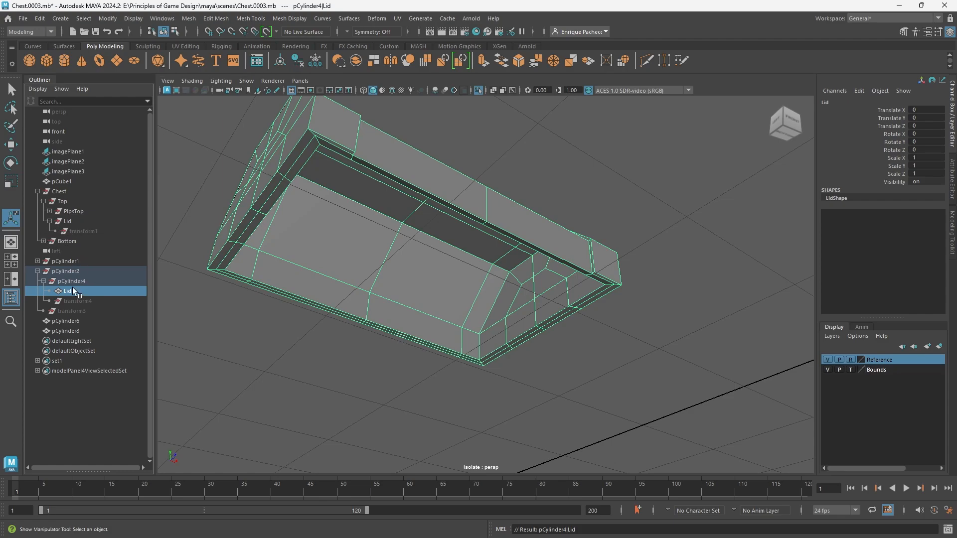
left_click(42, 18)
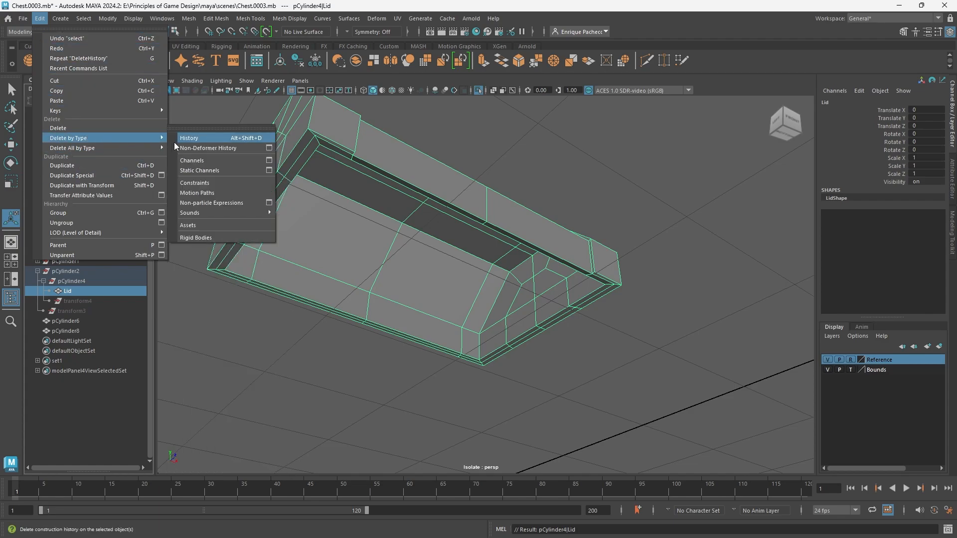
left_click(180, 141)
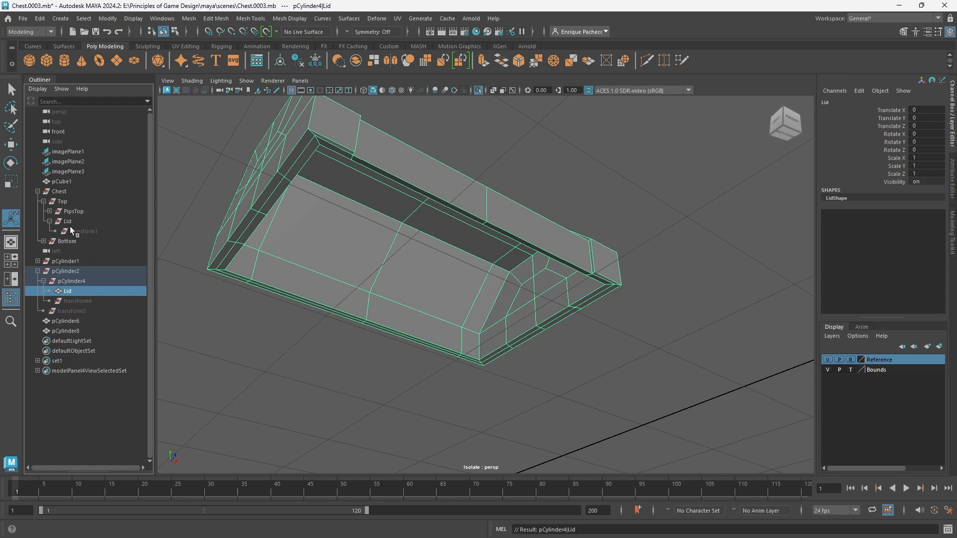
- Delete the construction history of all objects from the Chest group through pCylinder8
left_click(58, 192)
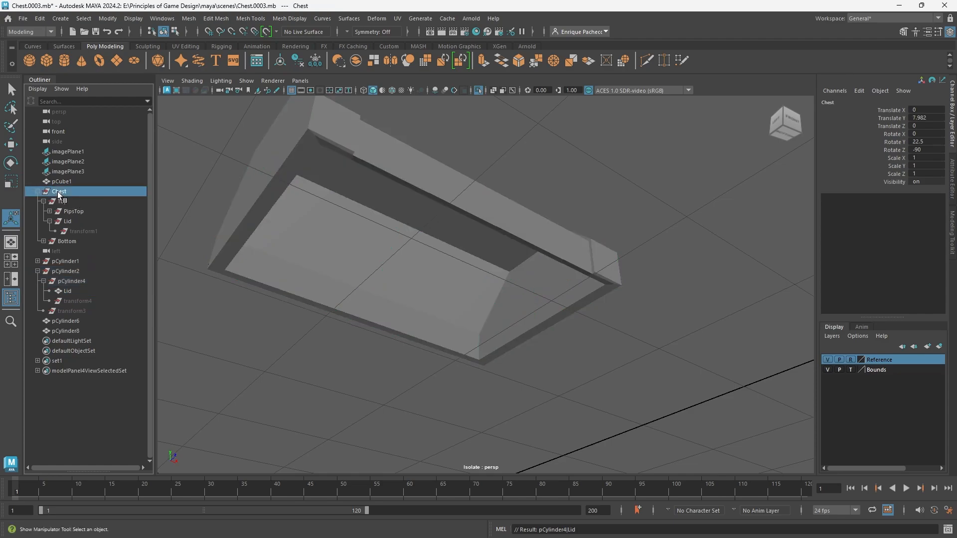
left_click(73, 332, "shift")
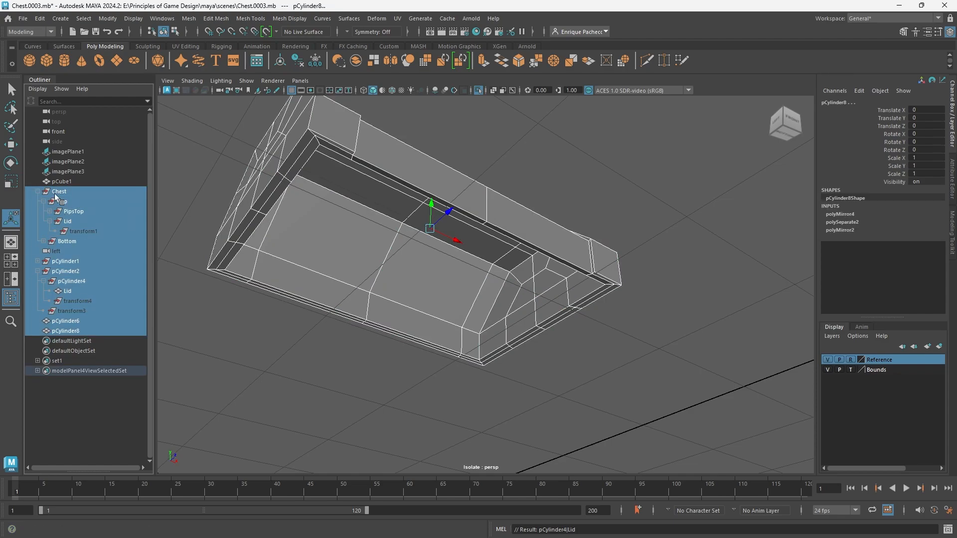
left_click(40, 19)
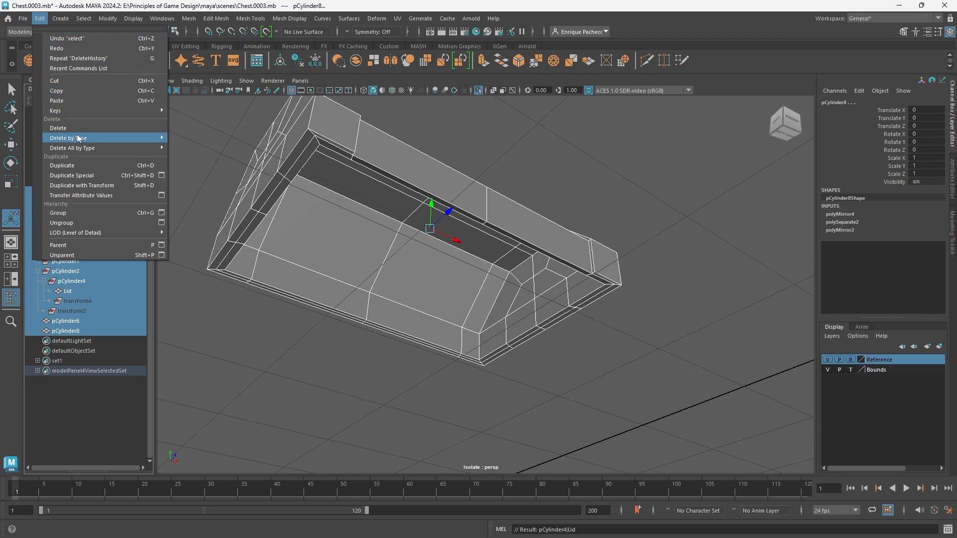
mouse_move(76, 138)
left_click(184, 138)
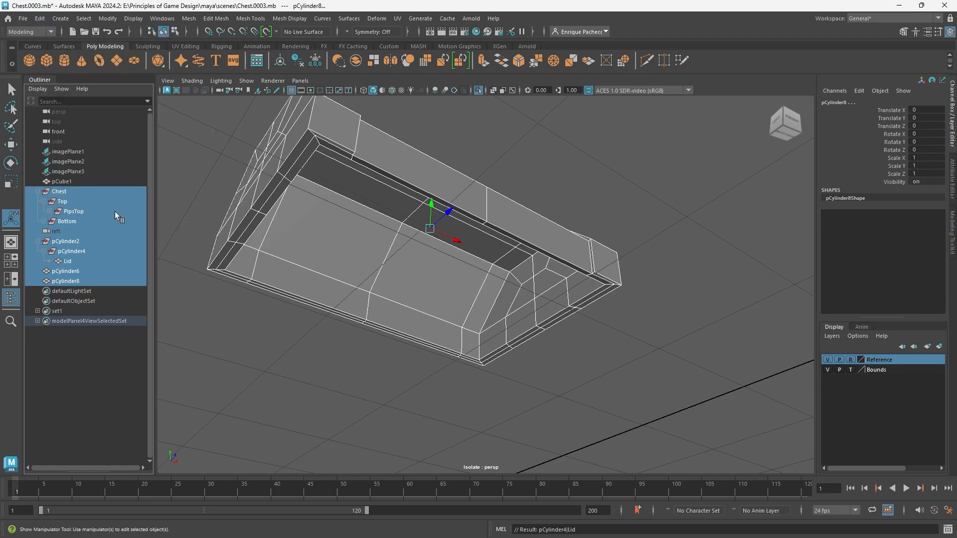
- Parent the mirrored Lid mesh under the Top group of Chest and turn off the isolated view
left_click(93, 273)
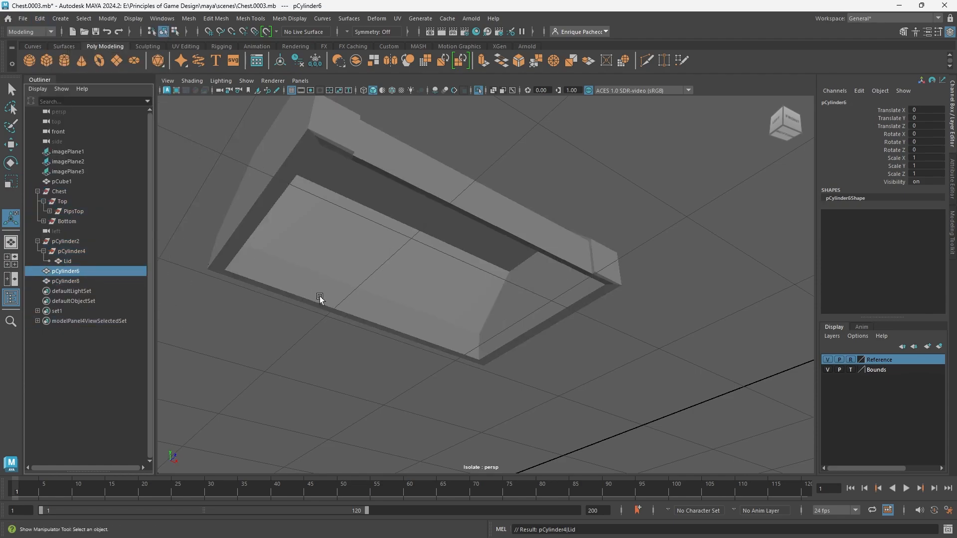
left_click_drag(86, 260, 82, 202)
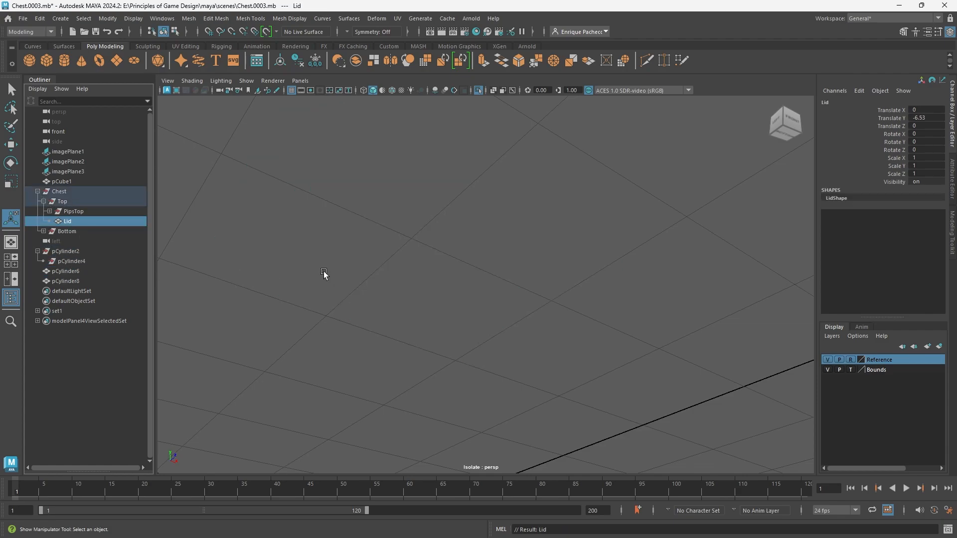
key("ctrl+1")
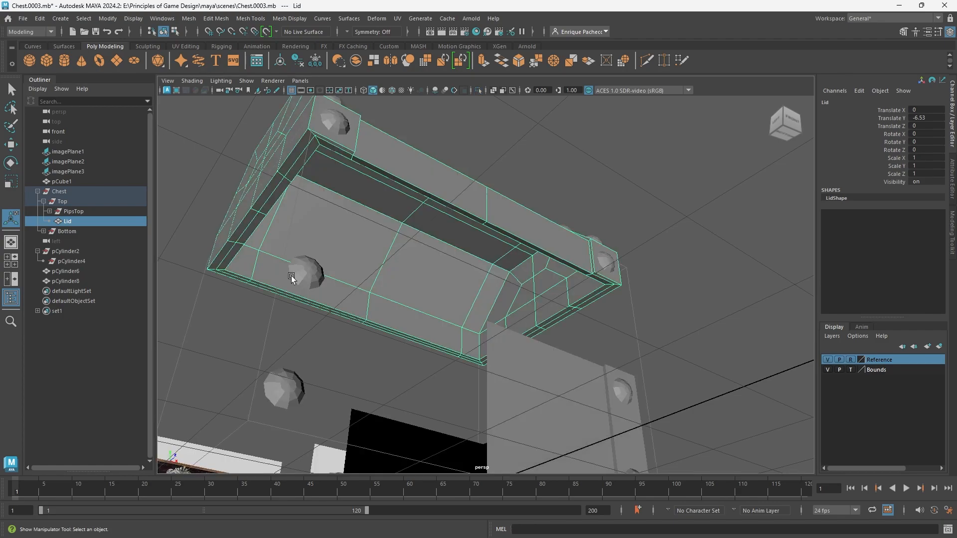
- Identify the leftover lid meshes pCylinder6 and pCylinder8, move them aside along X, and delete both
left_click(65, 271)
key("f")
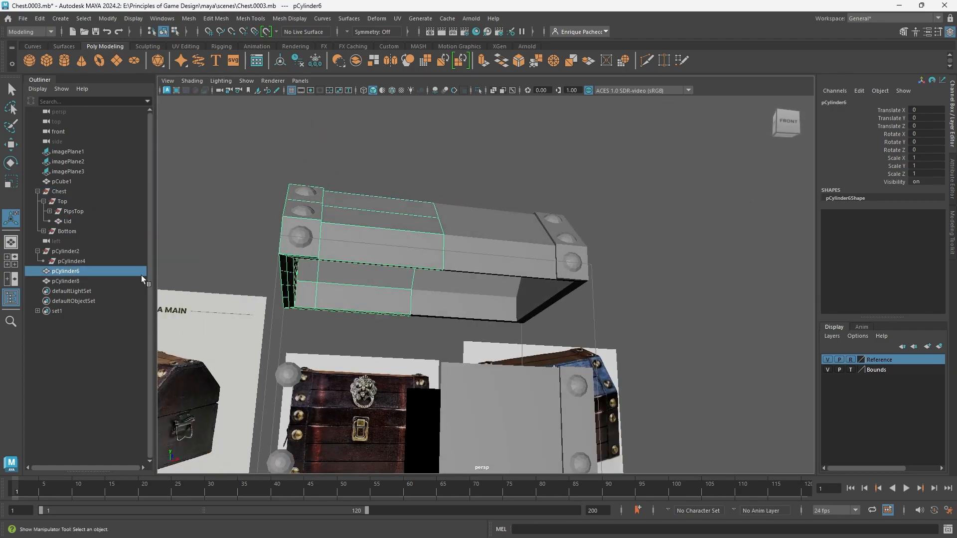
left_click(99, 282)
key("w")
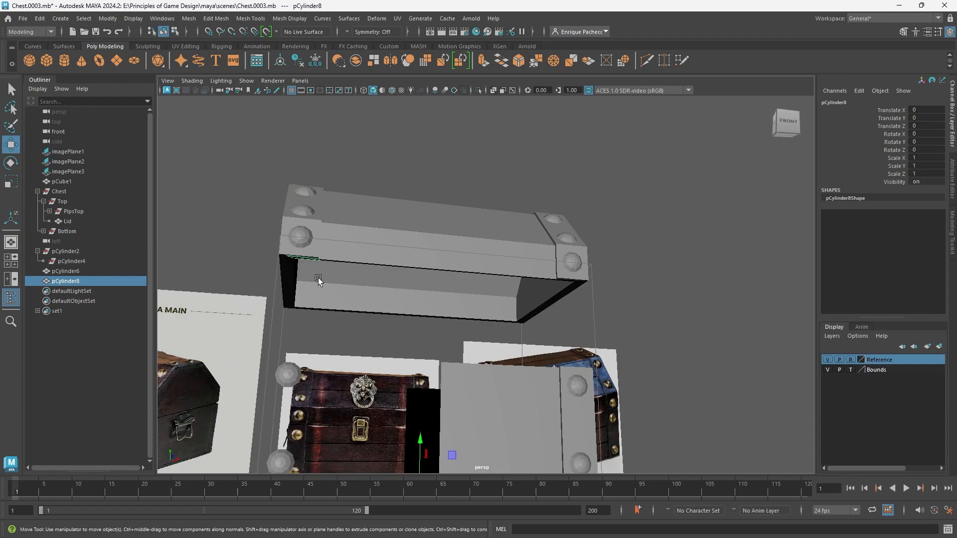
left_click_drag(318, 278, 268, 287, "alt")
left_click(94, 271, "shift")
scroll(261, 275, "down", 3)
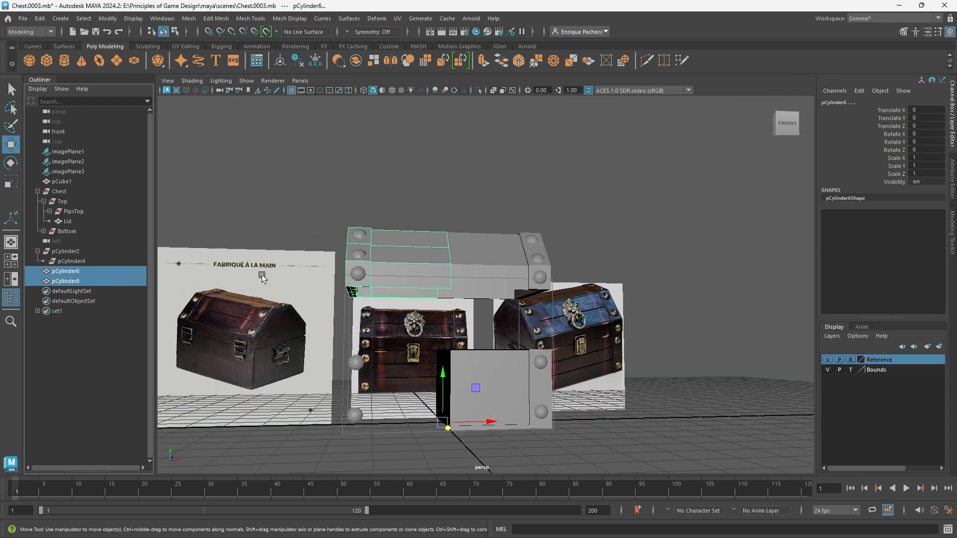
left_click_drag(476, 422, 302, 422)
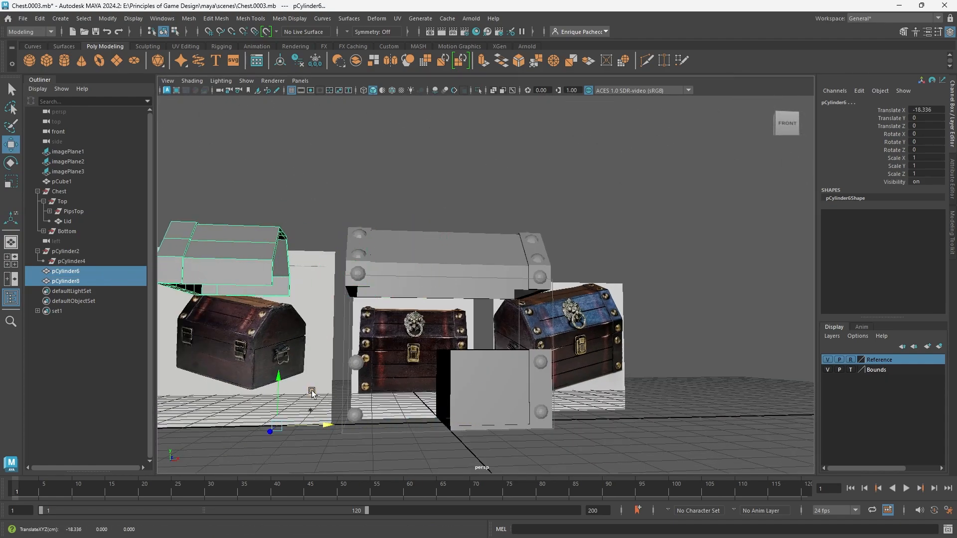
left_click(312, 392)
- Select the Lid mesh and inspect it together with the chest base from several angles
left_click(444, 257)
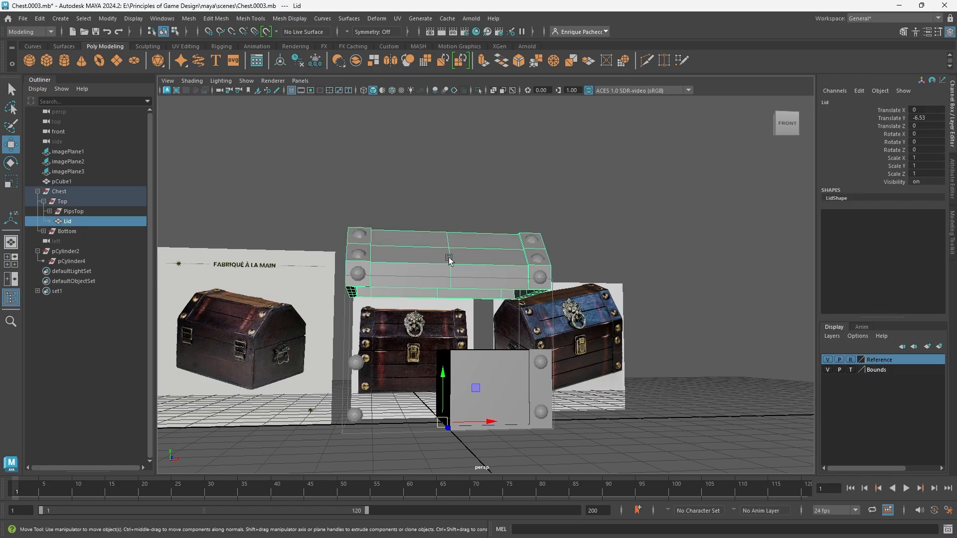
left_click_drag(451, 261, 478, 312, "alt")
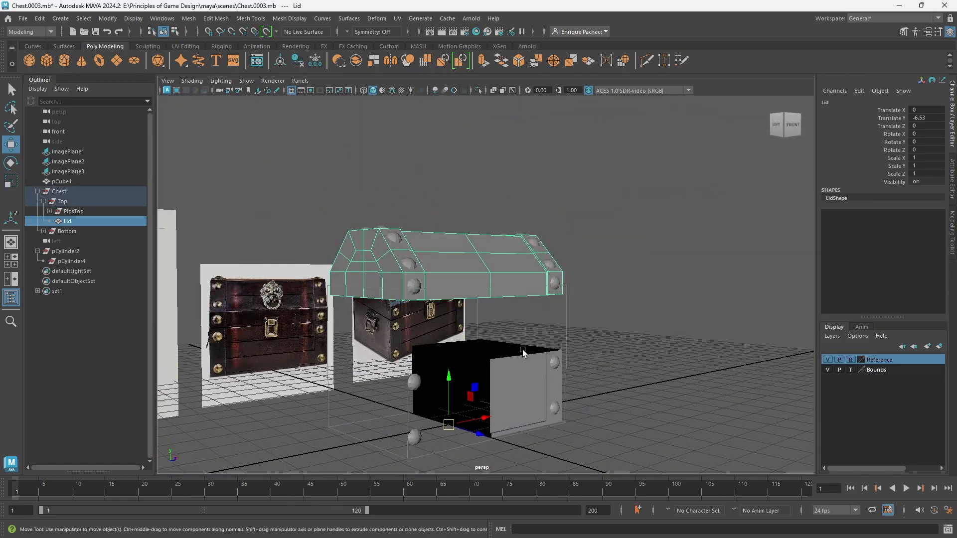
left_click_drag(554, 403, 560, 342, "alt")
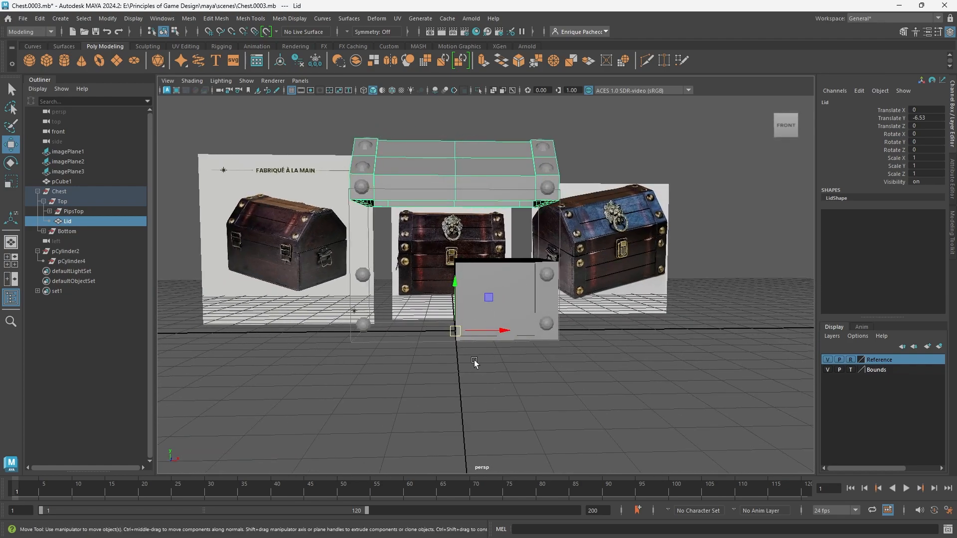
left_click_drag(474, 360, 462, 327, "alt")
key("space")
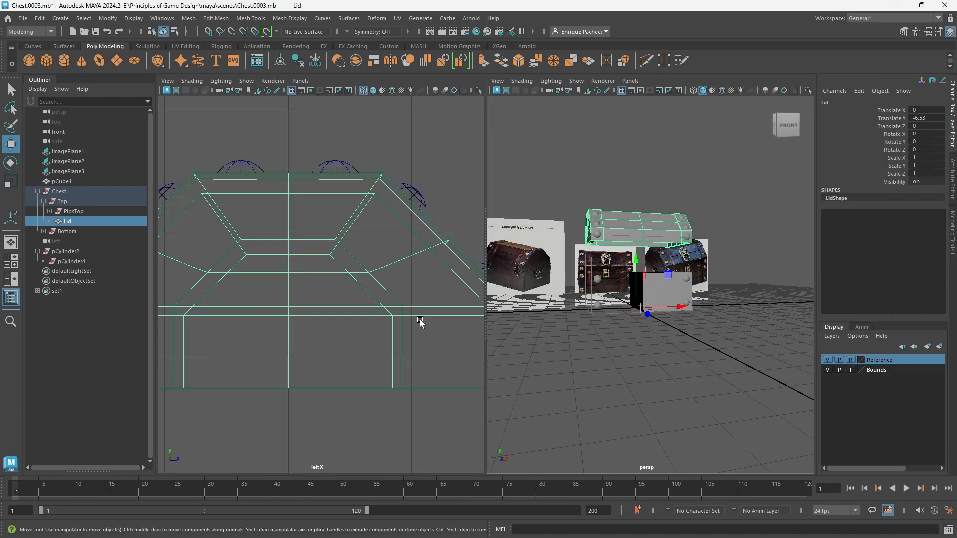
key("space")
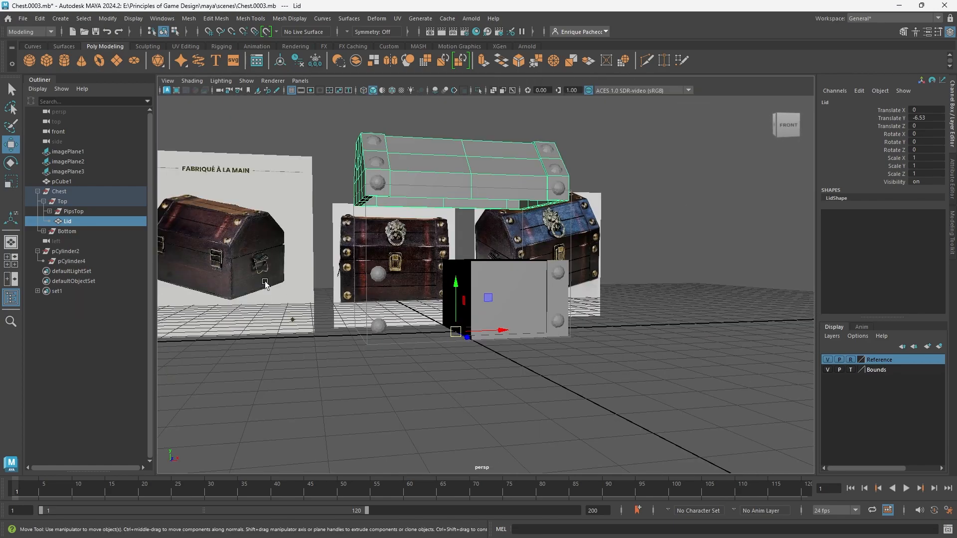
- Import the image 3.4 open.jpg as an image plane in the front view
key("space")
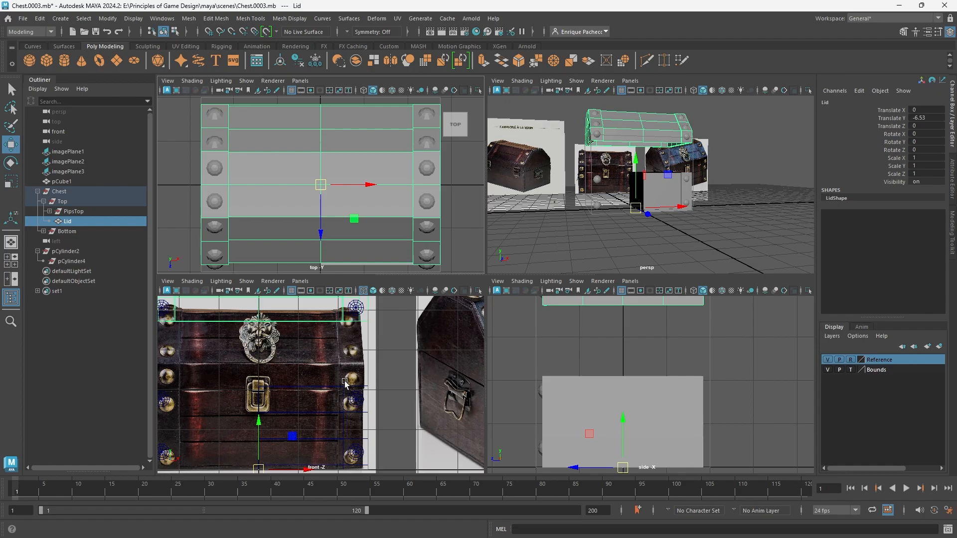
key("space")
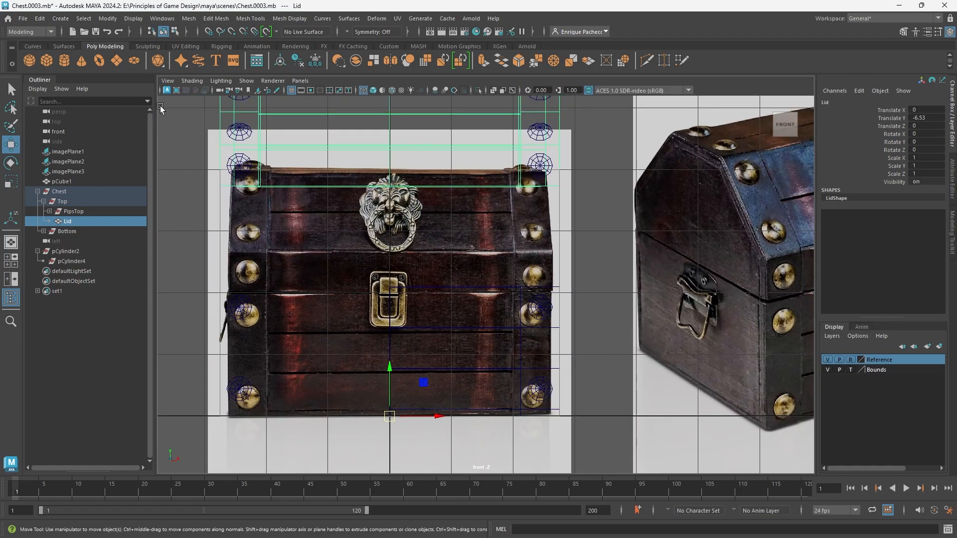
left_click(168, 80)
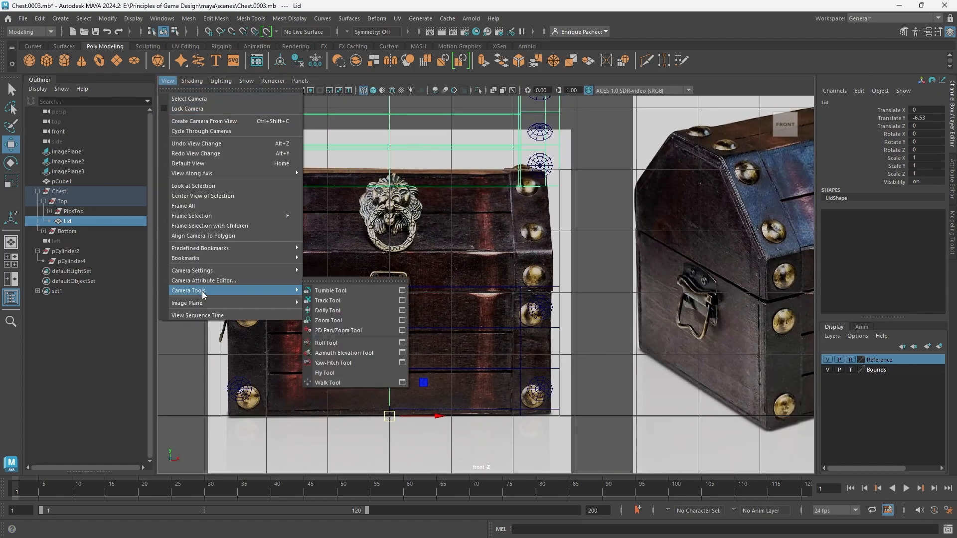
mouse_move(202, 302)
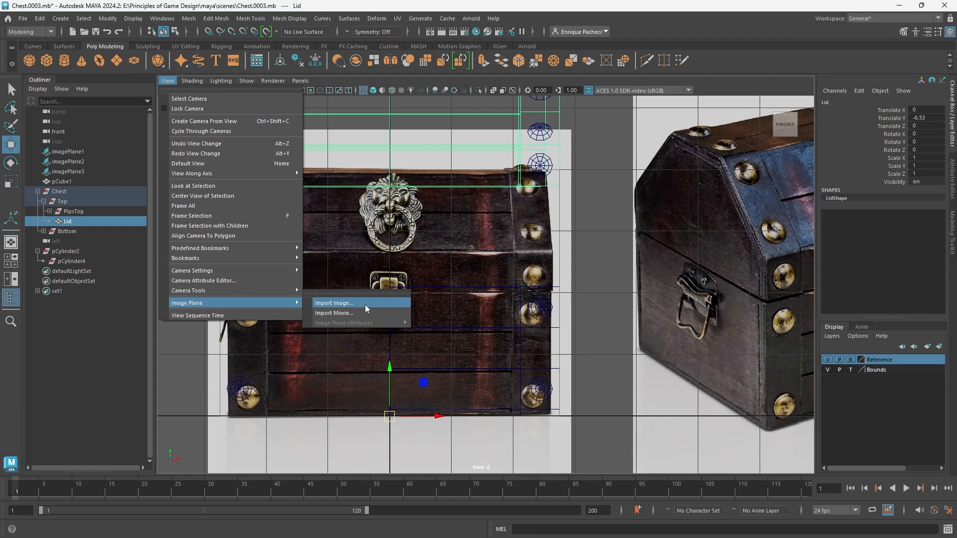
left_click(365, 304)
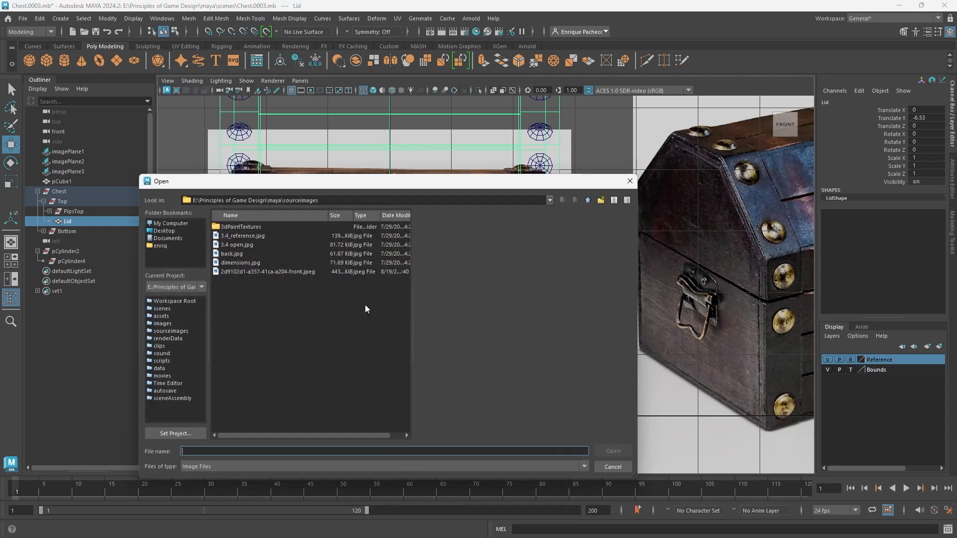
left_click(250, 243)
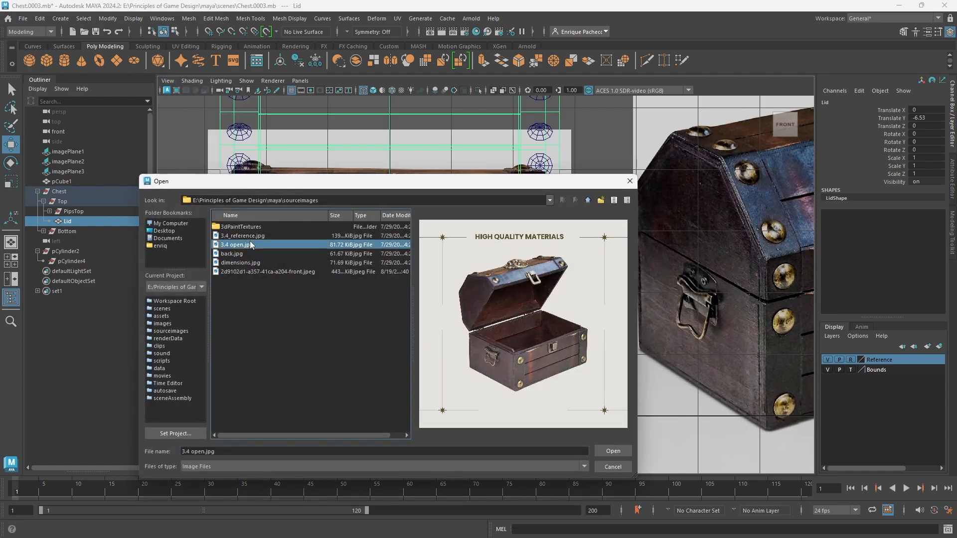
left_click(613, 450)
- Scale the open-chest image plane uniformly by about 3.94 and move it up and right of the chest model
scroll(540, 417, "down", 5)
key("r")
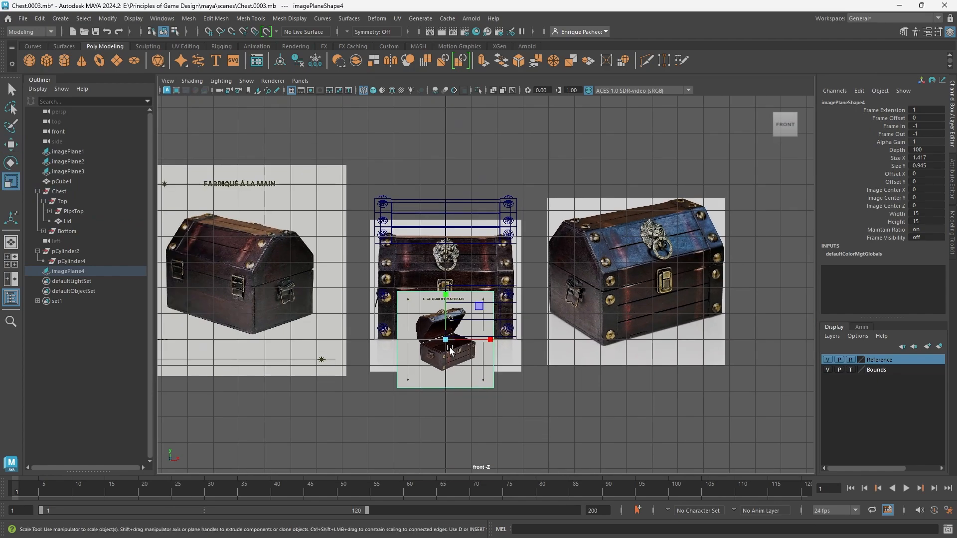
left_click_drag(446, 338, 647, 349)
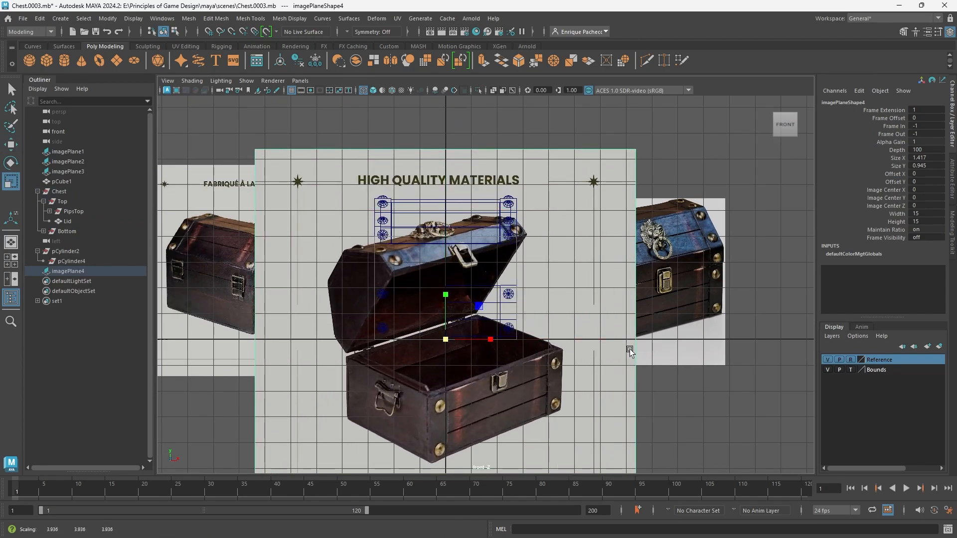
key("w")
left_click_drag(478, 307, 683, 243)
scroll(657, 283, "down", 2)
- Move the open-chest image plane back along Z, behind the chest model
key("space")
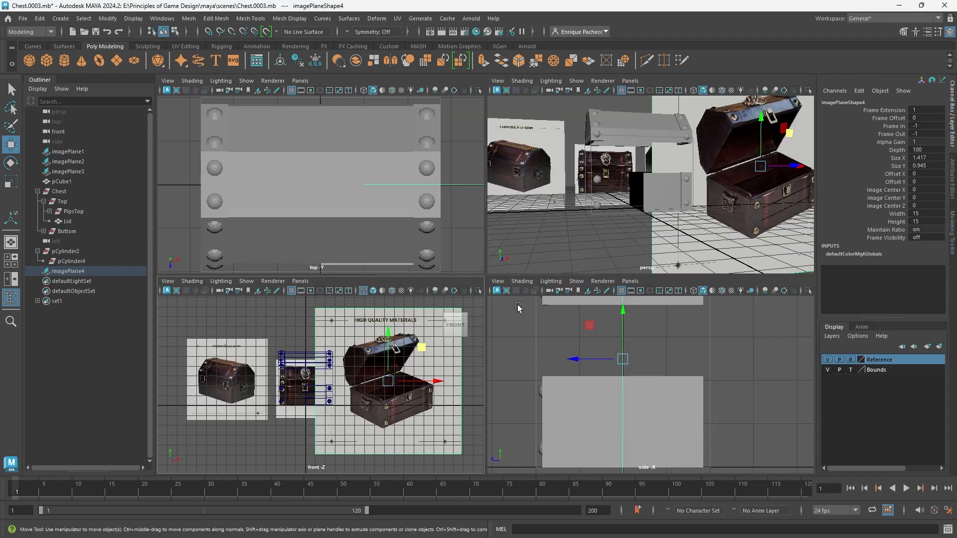
left_click_drag(588, 195, 600, 224, "alt")
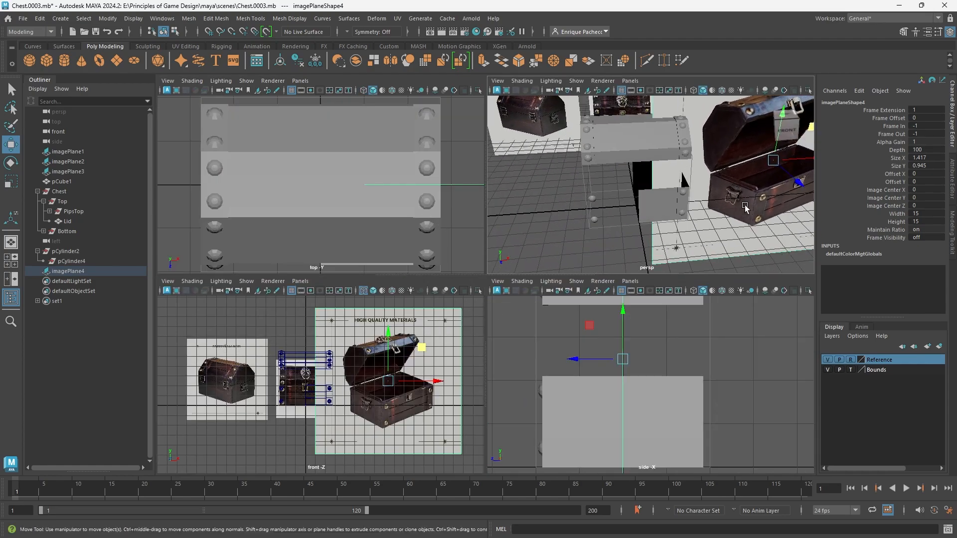
scroll(727, 205, "down", 5)
left_click_drag(712, 200, 689, 186)
- Examine the inner rim, walls and side handle of the open chest in the reference image and compare them with the modeled base
scroll(688, 186, "up", 10)
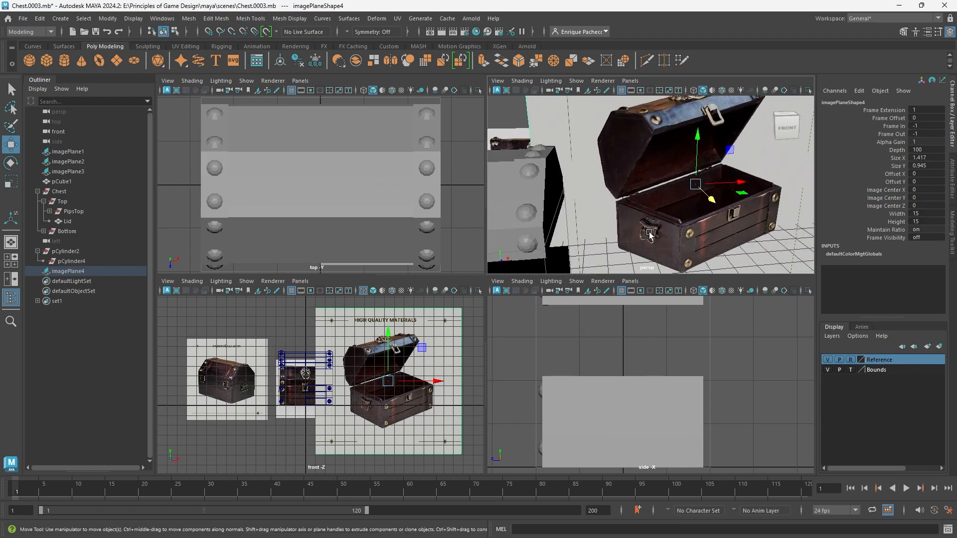
scroll(650, 234, "up", 8)
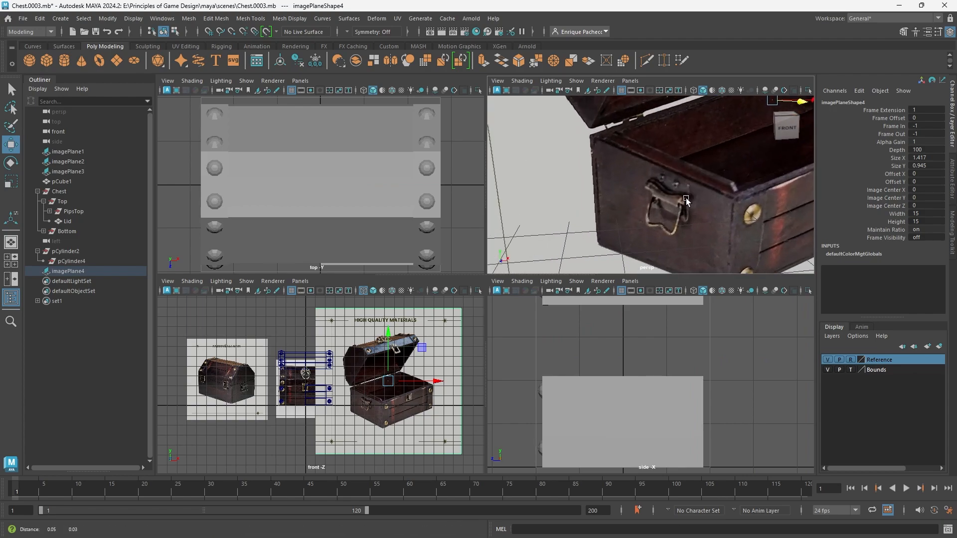
scroll(686, 200, "up", 2)
key("space")
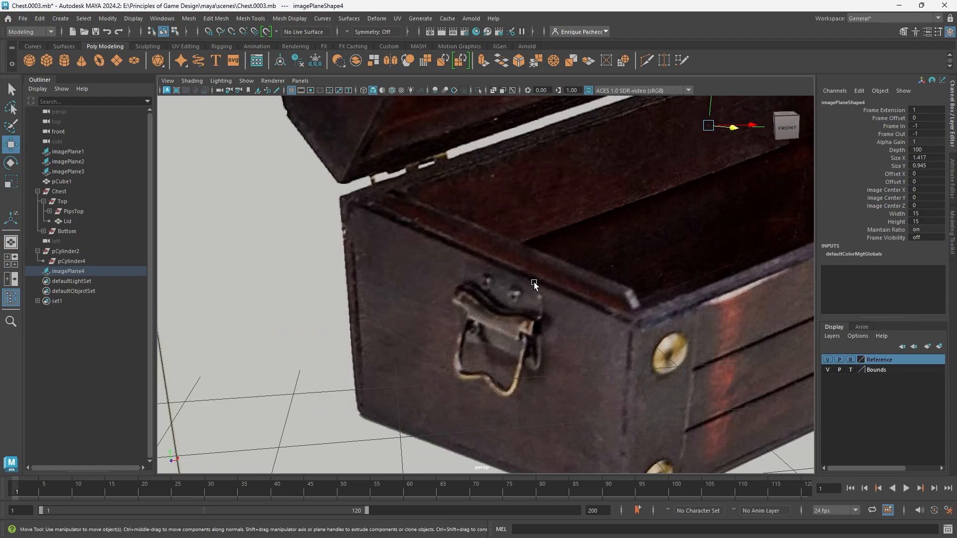
scroll(587, 253, "down", 4)
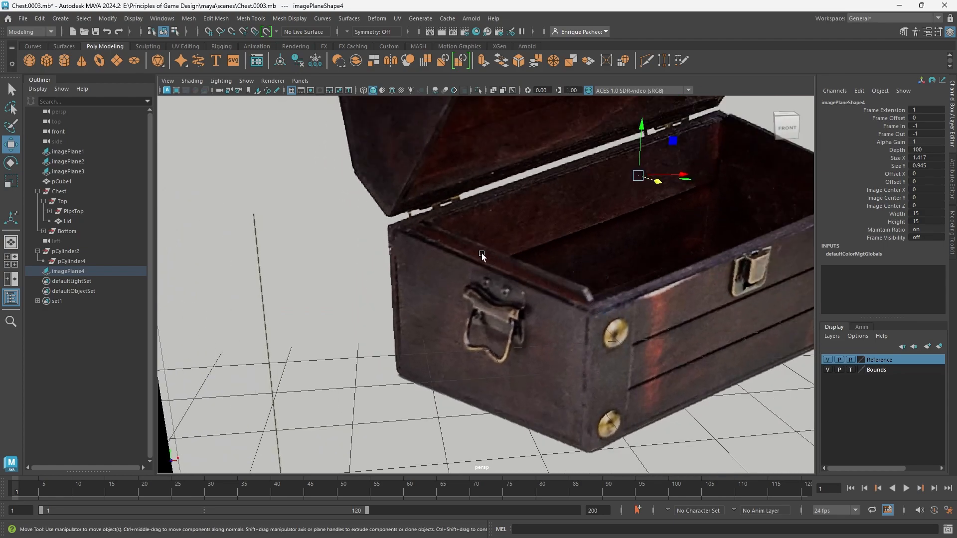
middle_click_drag(697, 197, 303, 319, "alt")
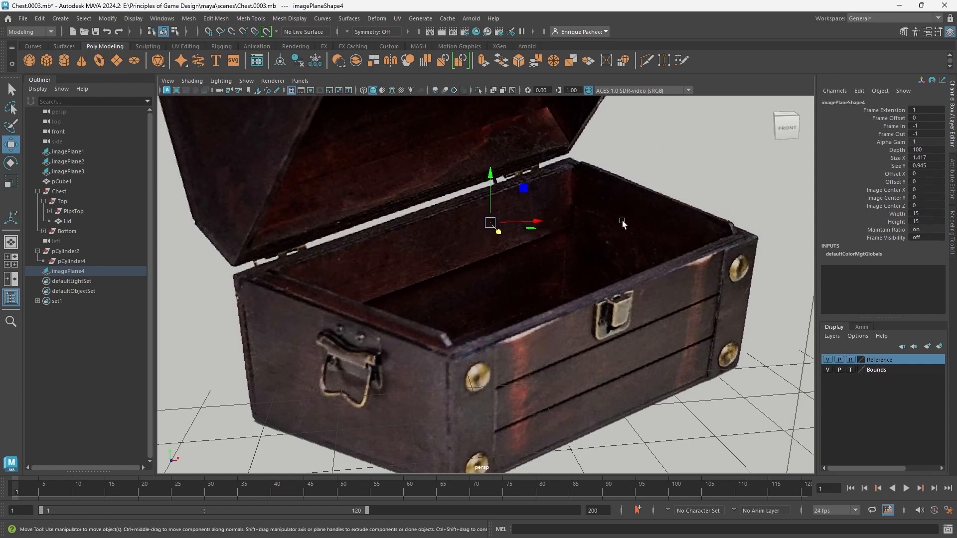
scroll(526, 363, "down", 3)
left_click_drag(468, 365, 517, 307, "alt")
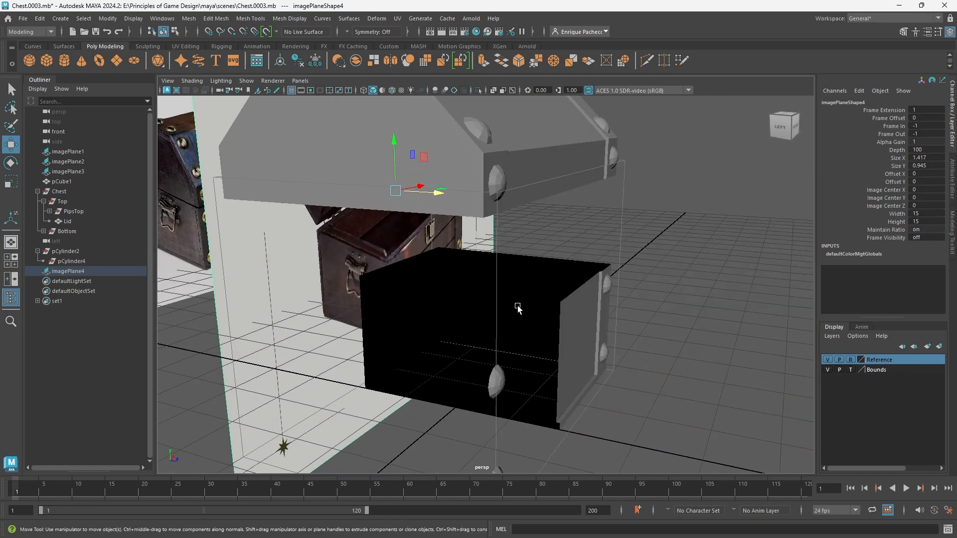
- Create a polygon cube at the origin and scale it uniformly to about 13.4
left_click(47, 60)
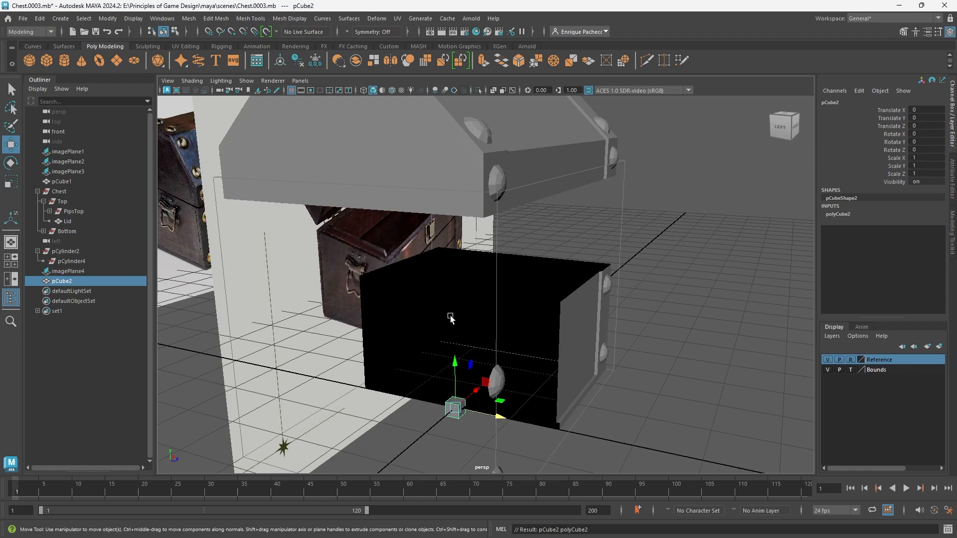
left_click_drag(522, 359, 525, 384, "alt")
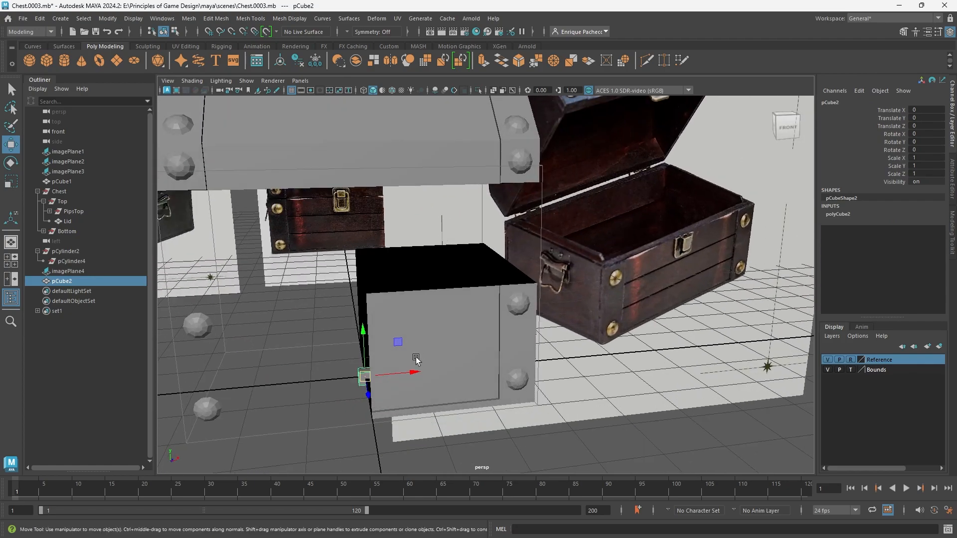
key("r")
left_click_drag(366, 377, 539, 361)
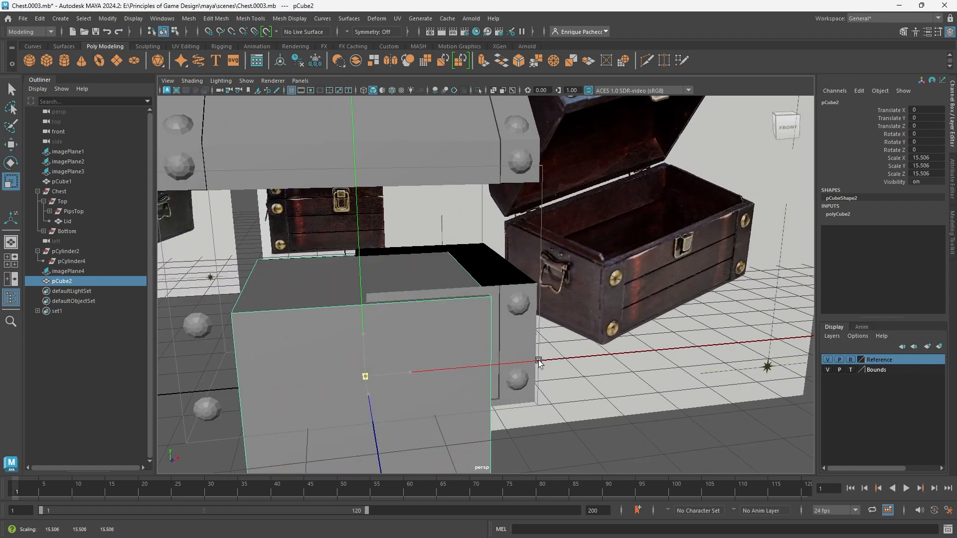
- Raise the cube to about 7.51 in Y so its underside sits at the inner floor of the chest base
key("w")
left_click_drag(360, 334, 447, 290)
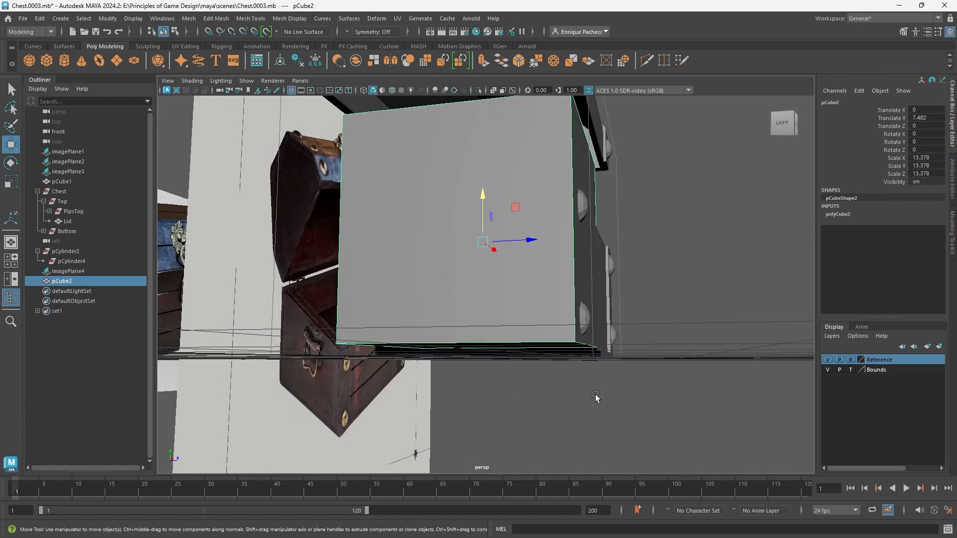
left_click_drag(595, 396, 627, 396, "alt")
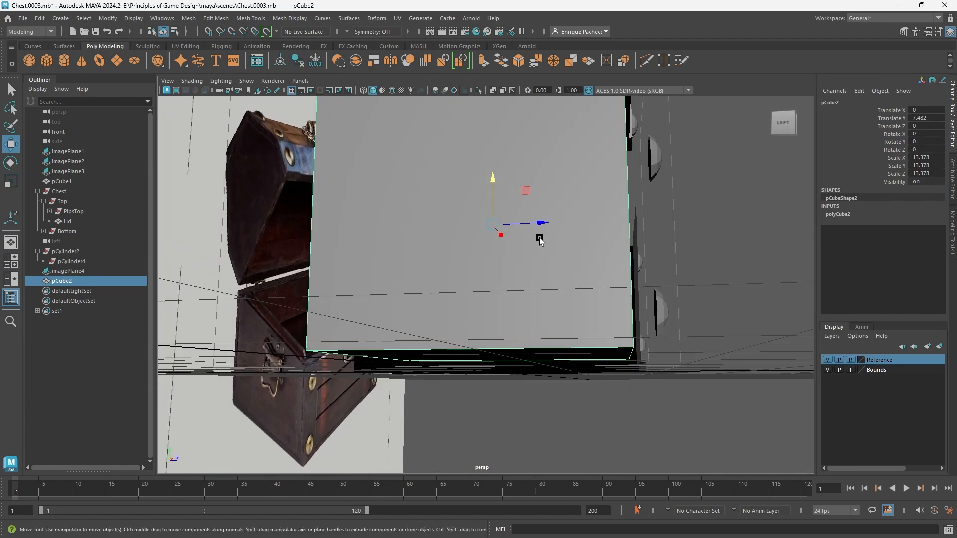
left_click_drag(493, 181, 493, 179)
left_click_drag(596, 243, 610, 289, "alt")
- Try to scale the cube along X and check how it fits against the chest's side walls
key("r")
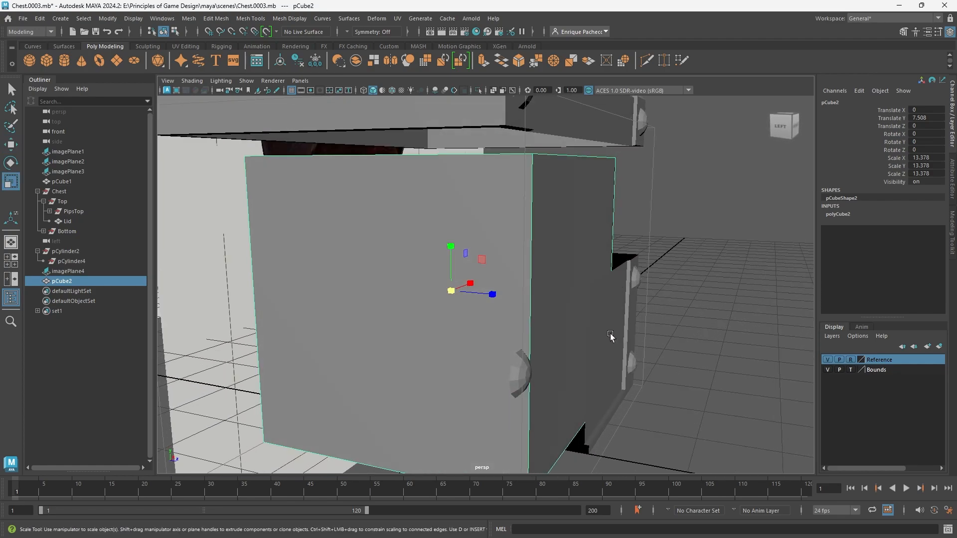
left_click_drag(609, 333, 473, 272, "alt")
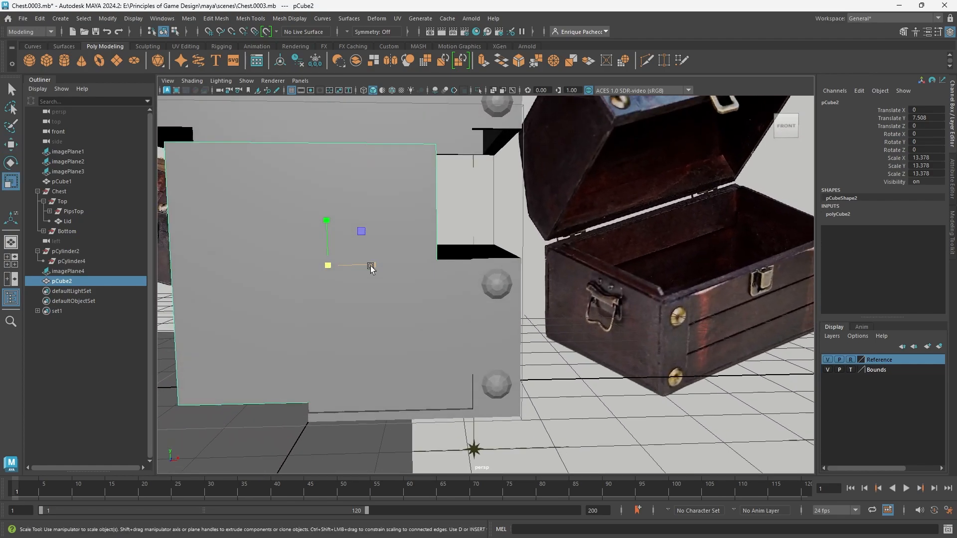
left_click_drag(370, 266, 389, 254)
left_click_drag(472, 248, 472, 219, "alt")
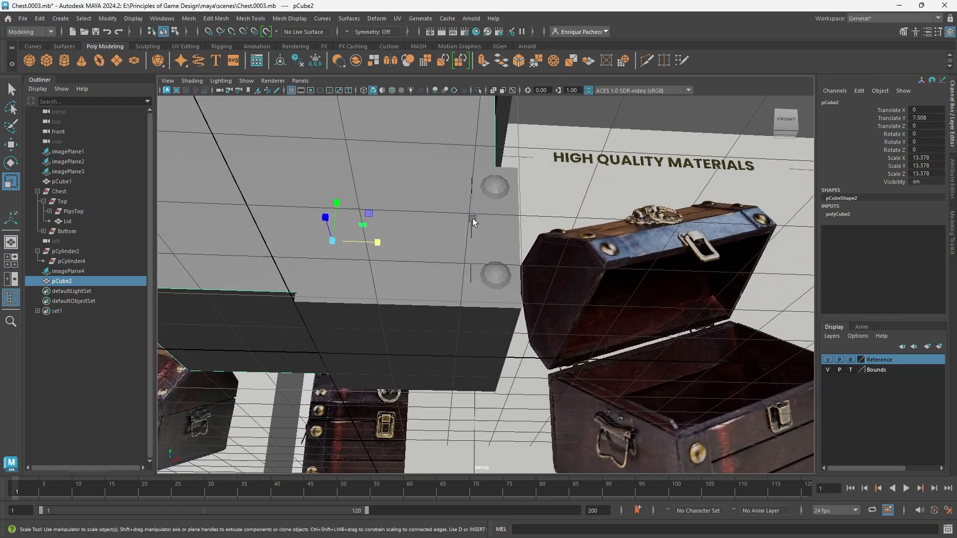
middle_click_drag(472, 185, 428, 320, "alt")
scroll(450, 249, "up", 4)
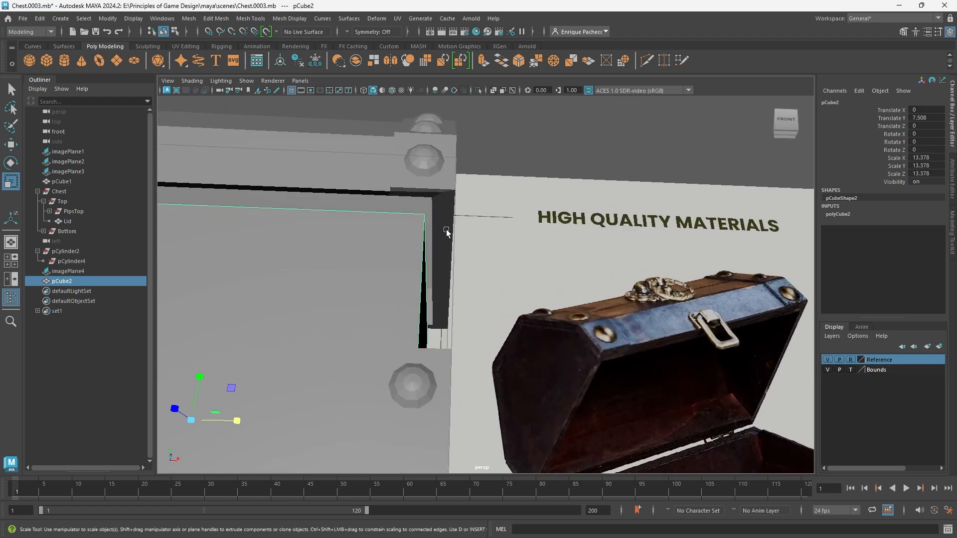
left_click_drag(446, 232, 530, 158, "alt")
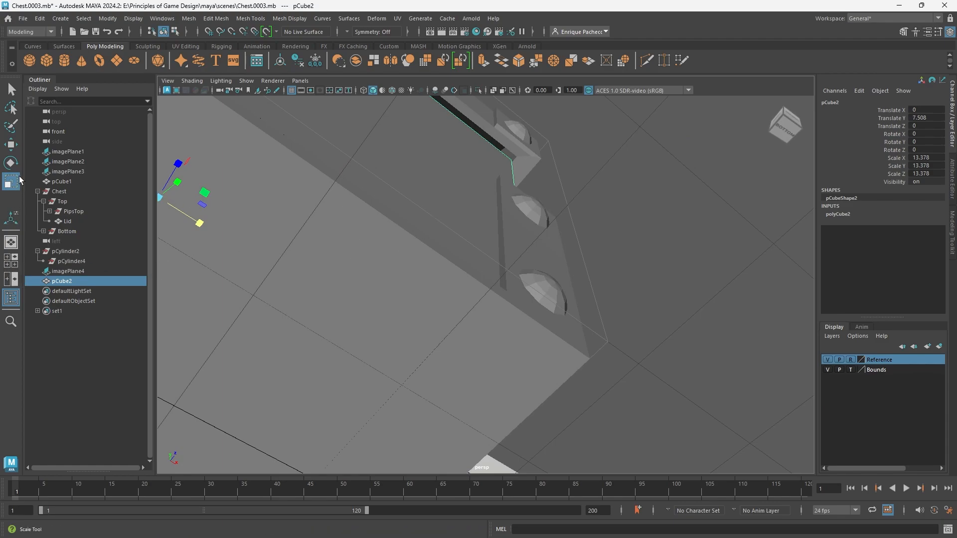
- Examine the cube's corner against the chest walls in a wireframe top view
left_click(14, 268)
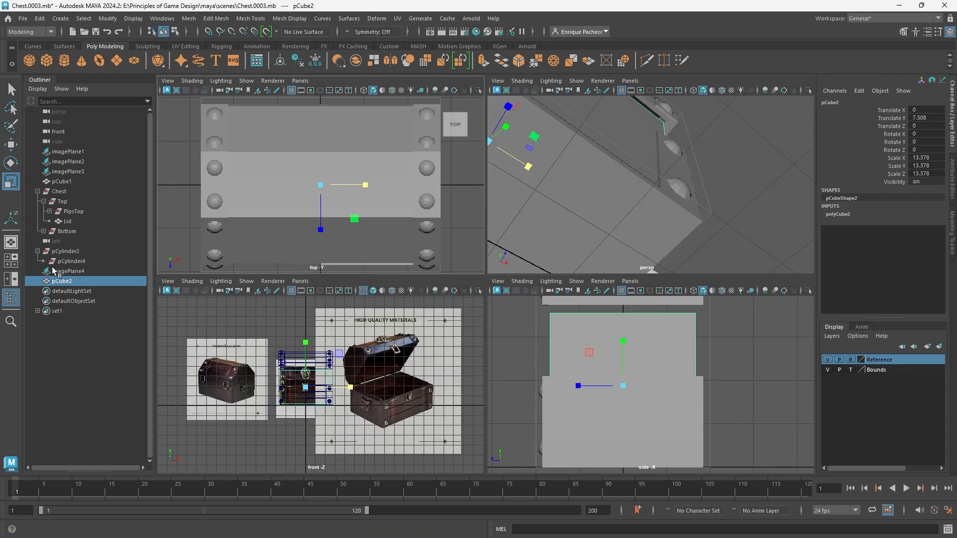
left_click(450, 188)
key("space")
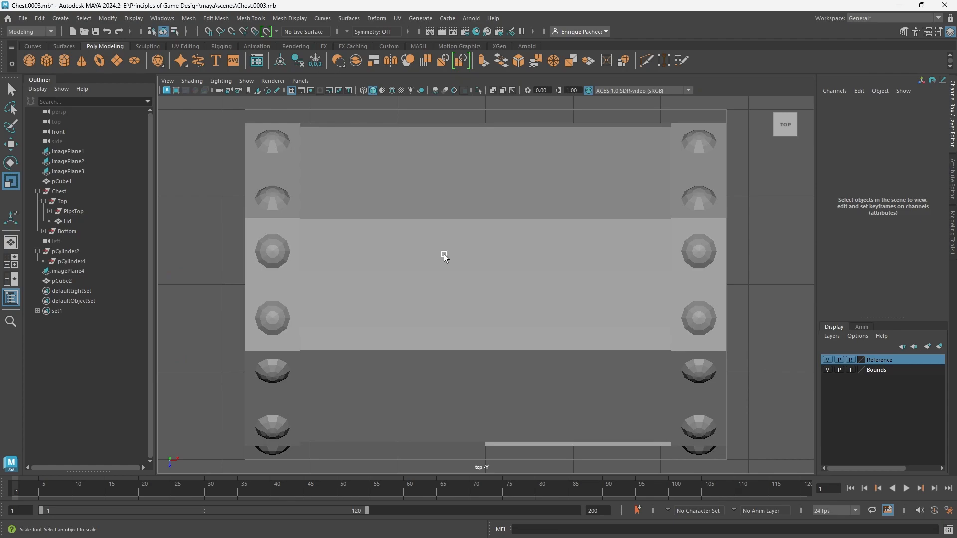
key("4")
left_click(62, 281)
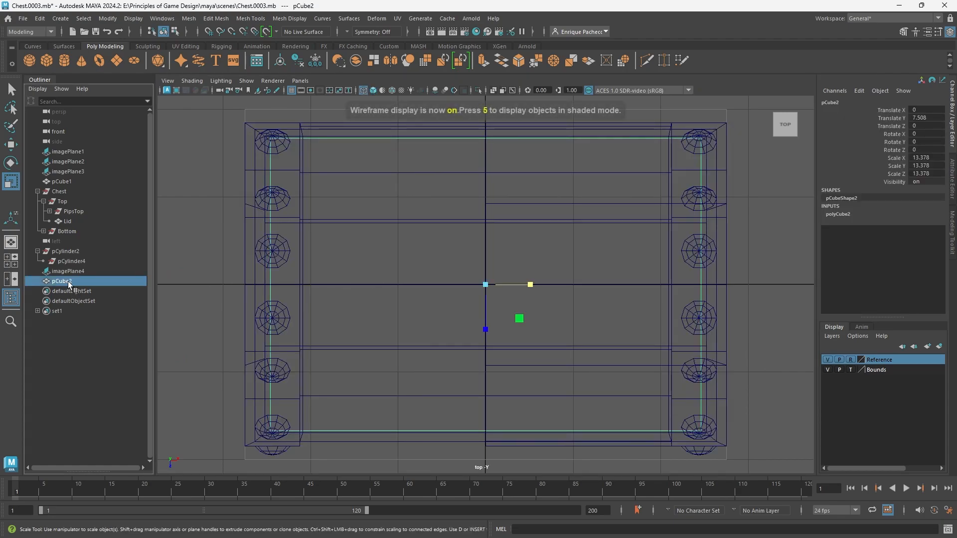
middle_click_drag(267, 140, 483, 288, "alt")
scroll(290, 231, "up", 5)
scroll(481, 287, "up", 2)
scroll(333, 254, "up", 2)
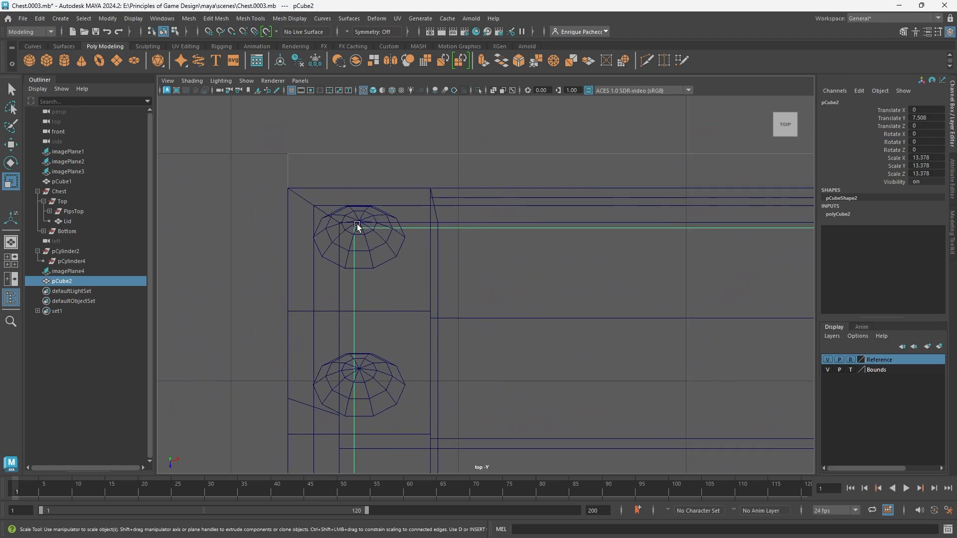
- Pick out the lid's inner rim edges and compare them with the cube's outline in the top view
left_click(618, 223)
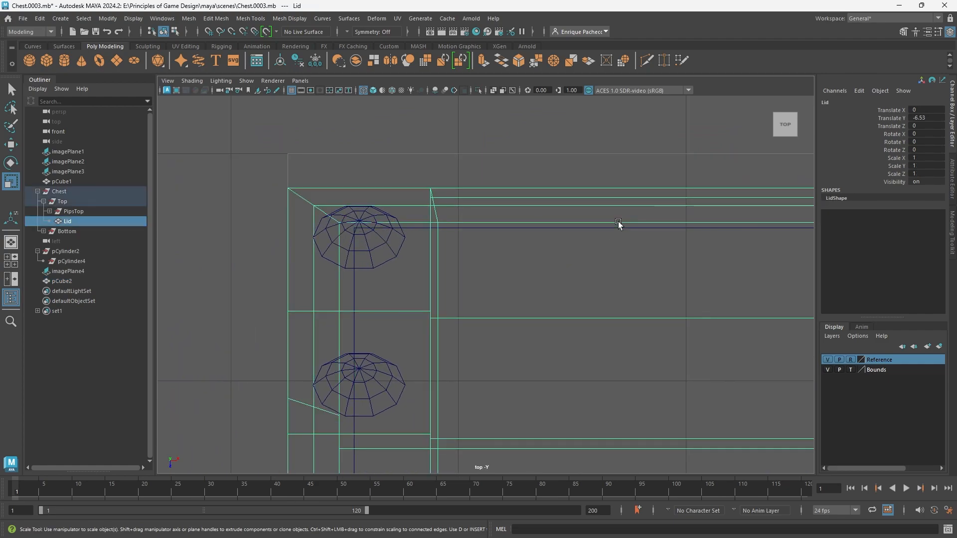
right_click_drag(617, 223, 615, 196)
left_click(612, 223)
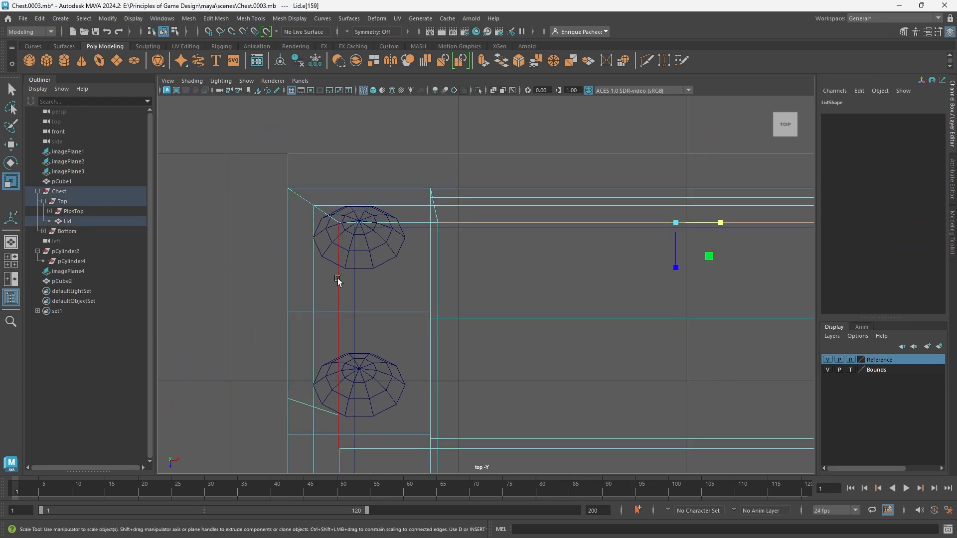
left_click(339, 282, "shift")
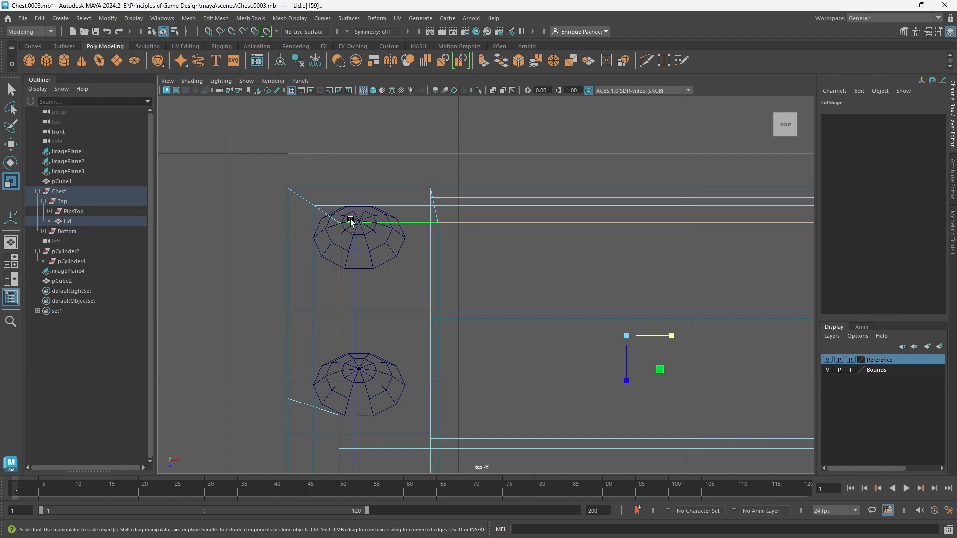
left_click(68, 281)
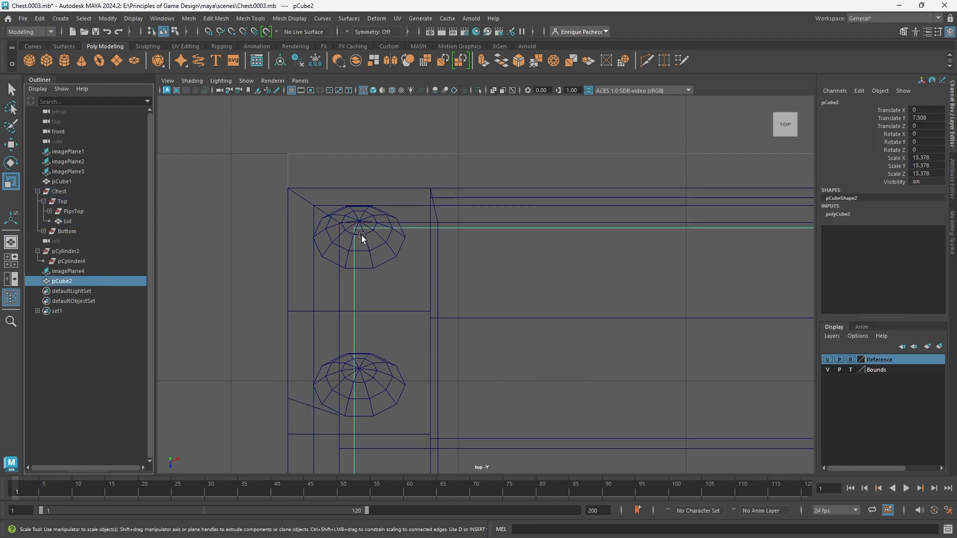
scroll(551, 374, "down", 4)
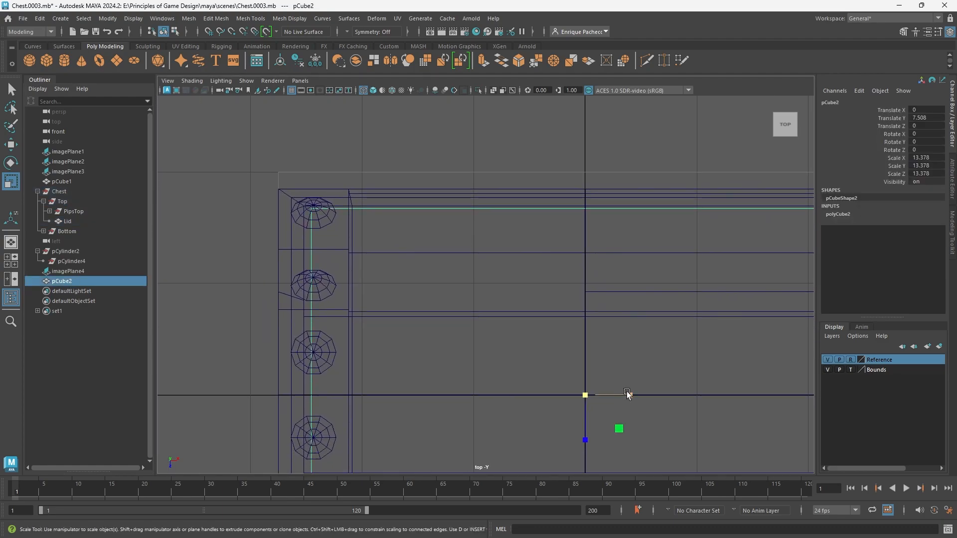
left_click_drag(627, 393, 627, 393)
scroll(320, 234, "up", 3)
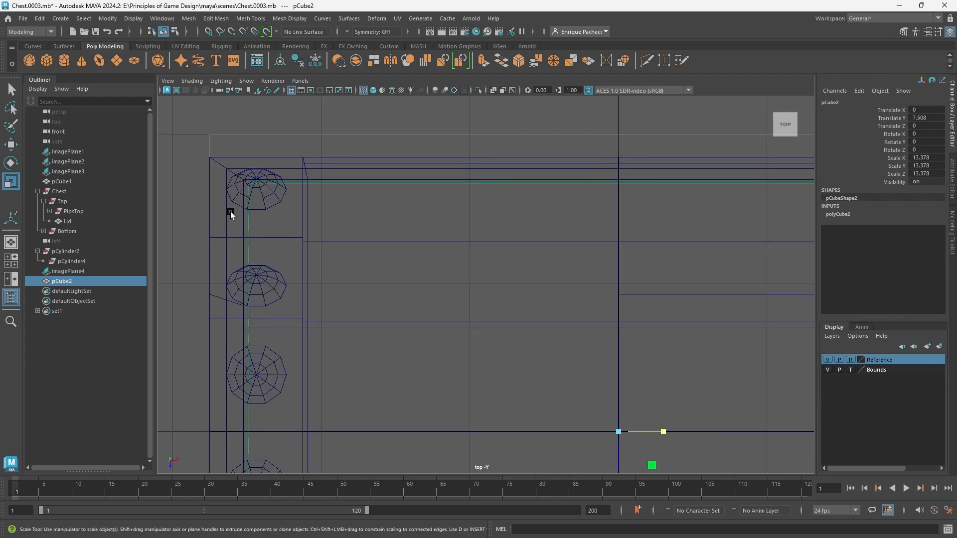
- Set up side-by-side front and perspective views, with the whole chest framed in both
key("space")
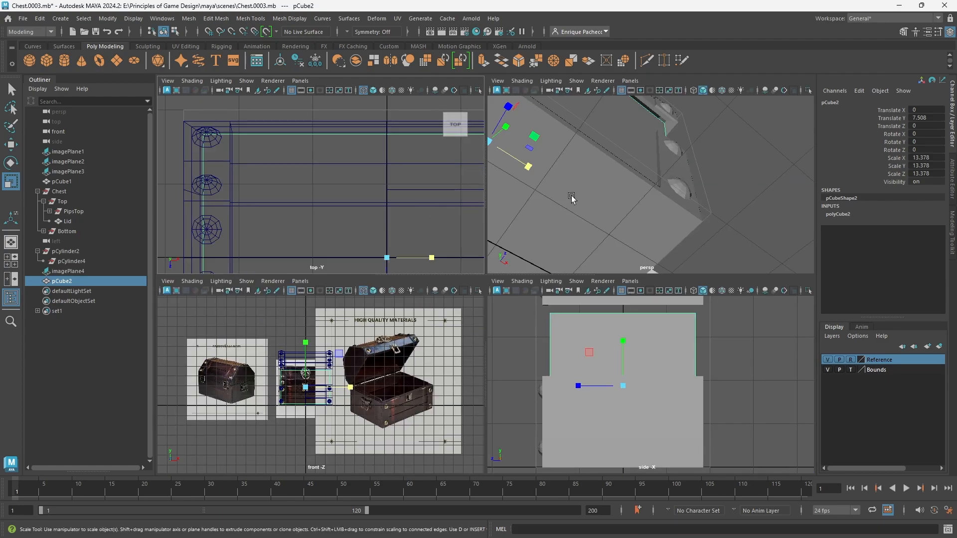
left_click(11, 279)
scroll(320, 308, "up", 8)
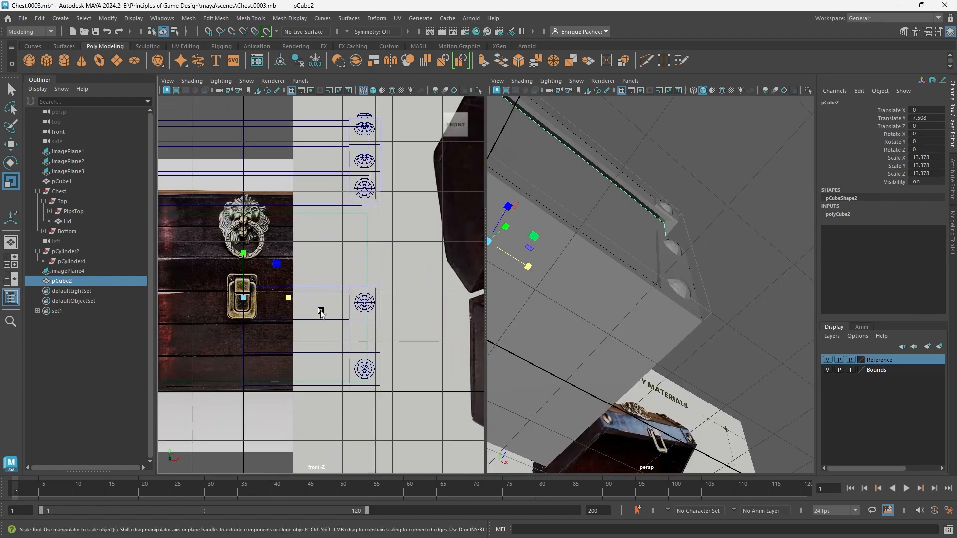
middle_click_drag(320, 309, 398, 329, "alt")
left_click_drag(682, 225, 667, 299, "alt")
scroll(669, 261, "down", 3)
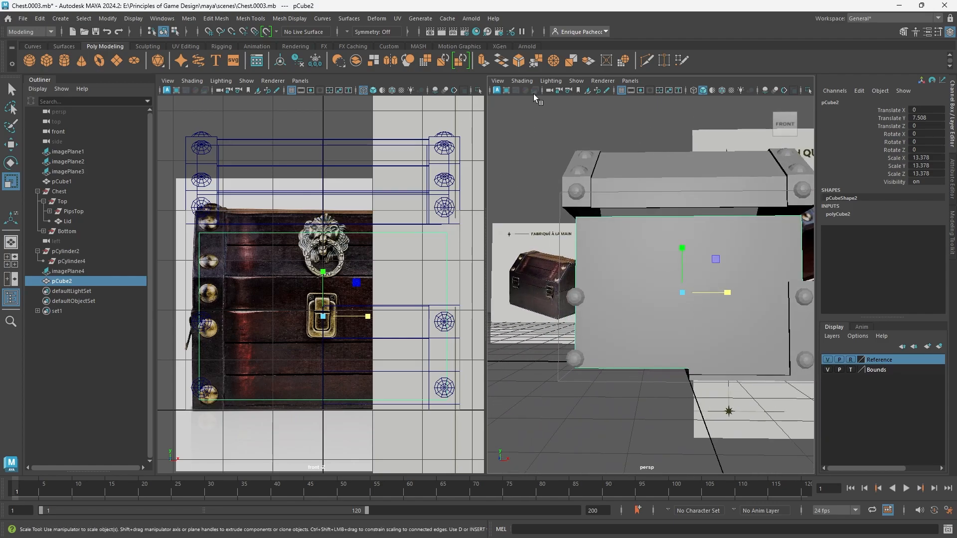
- Insert a vertical edge loop at 50% around the middle of the cube with the Multi-Cut tool
key("ctrl+shift+x")
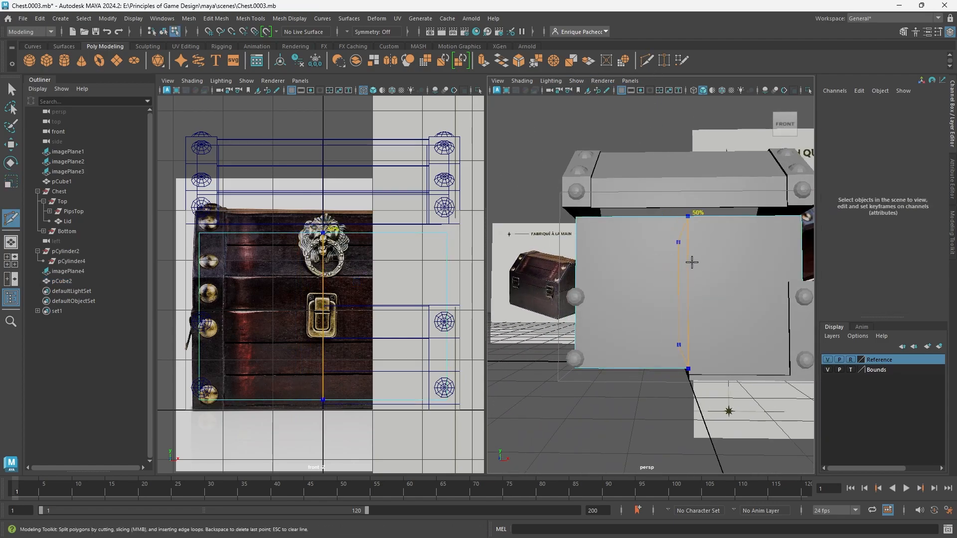
middle_click(690, 262, "ctrl")
key("w")
- Delete the faces of the cube's left half and its top face, leaving an open half box
left_click(650, 282)
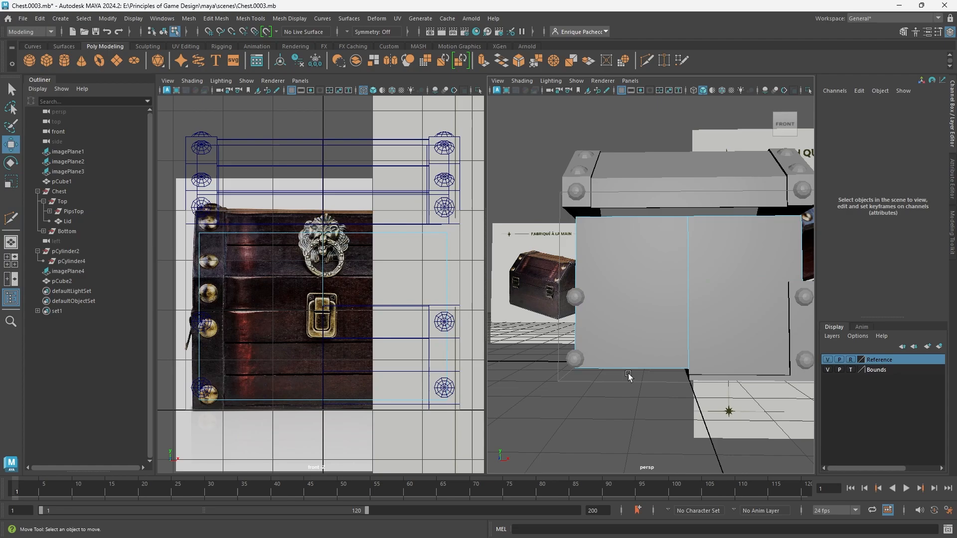
key("Delete")
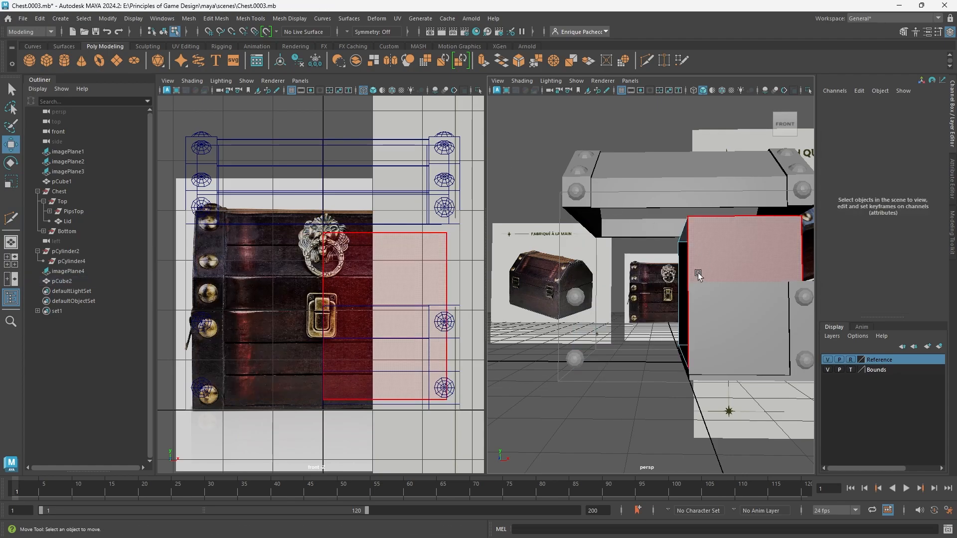
left_click_drag(696, 274, 643, 347, "alt")
left_click(728, 237)
key("Delete")
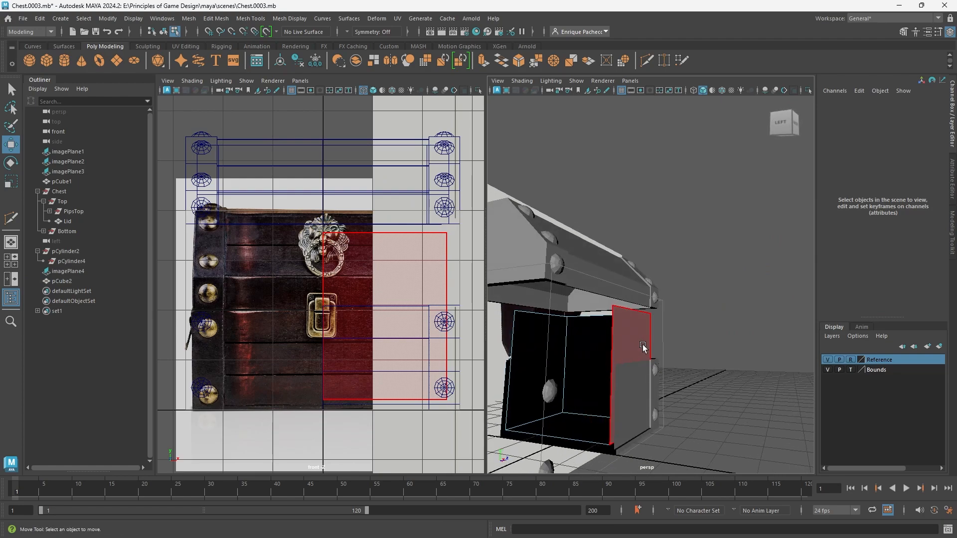
- Select the half box's top rim edges and lower them, vertex-snapping to the top rim of the chest base
right_click_drag(643, 347, 627, 304)
left_click(554, 318)
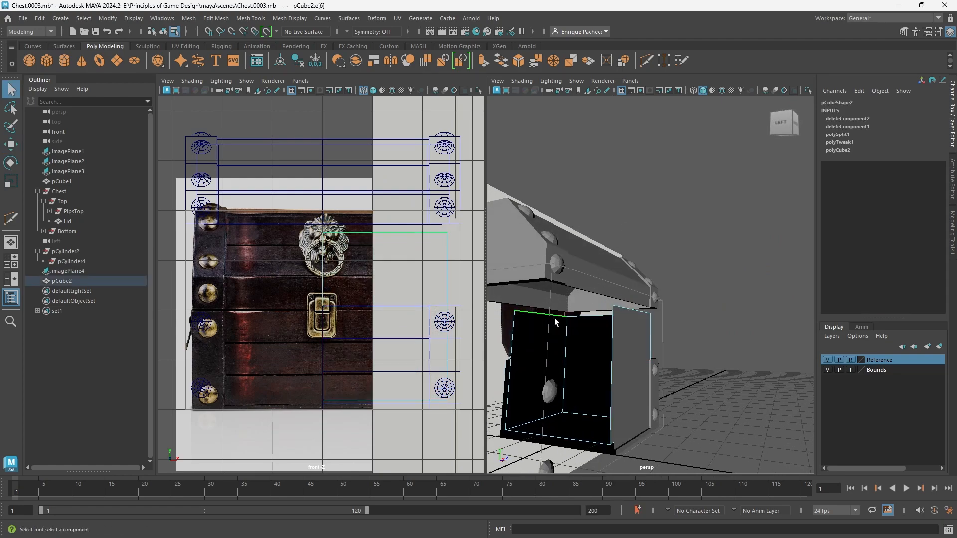
left_click(631, 310)
key("w")
left_click_drag(631, 309, 720, 337, "alt")
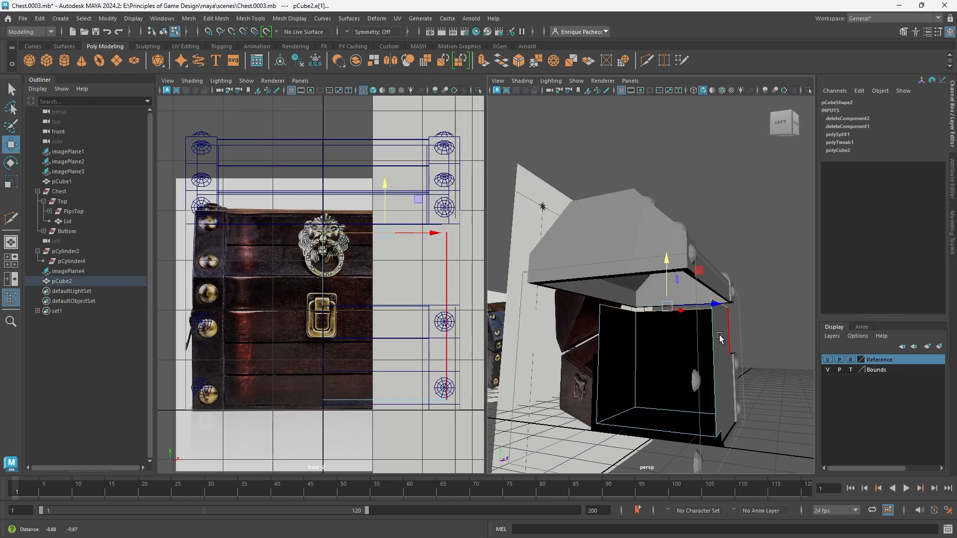
middle_click_drag(719, 338, 746, 333, "alt")
left_click_drag(746, 333, 718, 327, "alt")
key("v")
left_click_drag(713, 286, 650, 343)
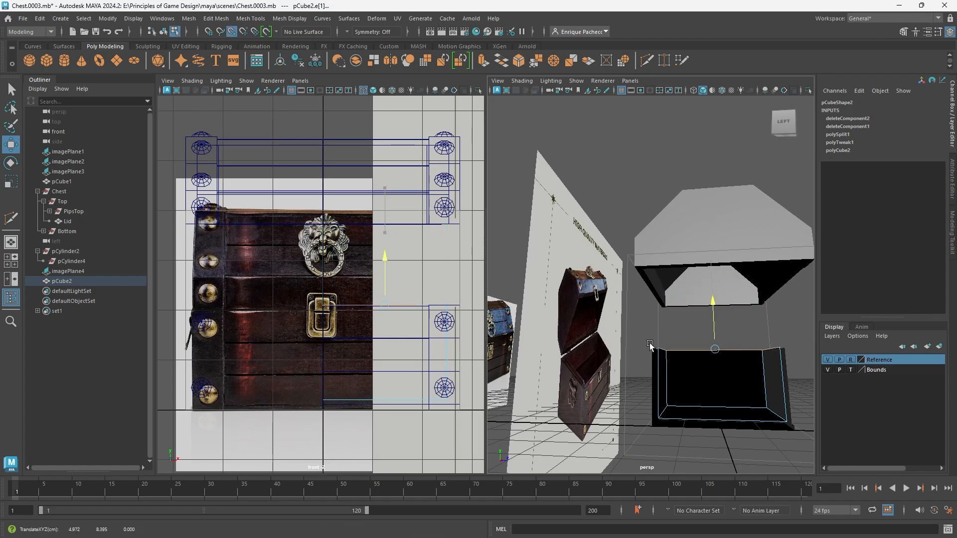
- Combine the half box with the chest's Base mesh into a single object
scroll(697, 350, "up", 3)
middle_click_drag(759, 371, 588, 294, "alt")
left_click_drag(587, 295, 575, 332, "alt")
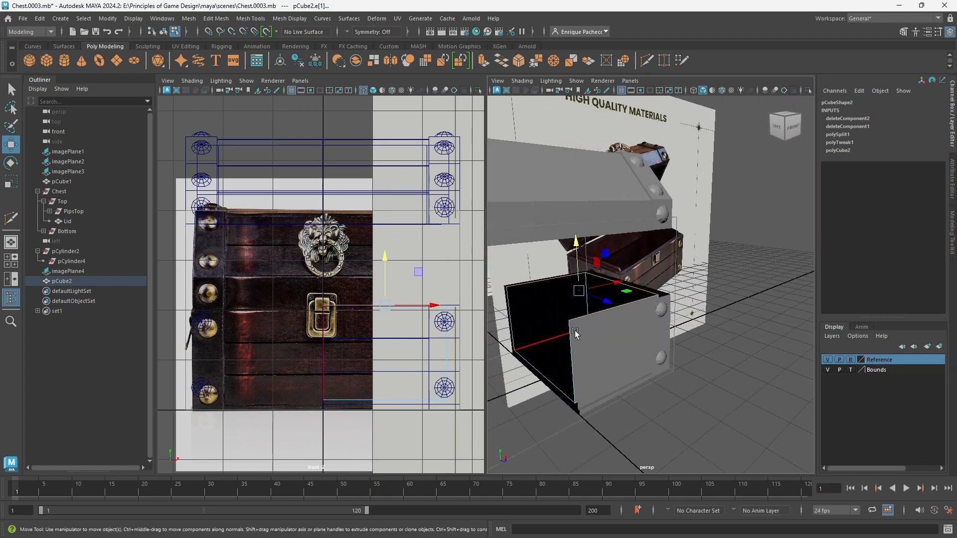
scroll(575, 332, "up", 3)
middle_click_drag(598, 375, 715, 331, "alt")
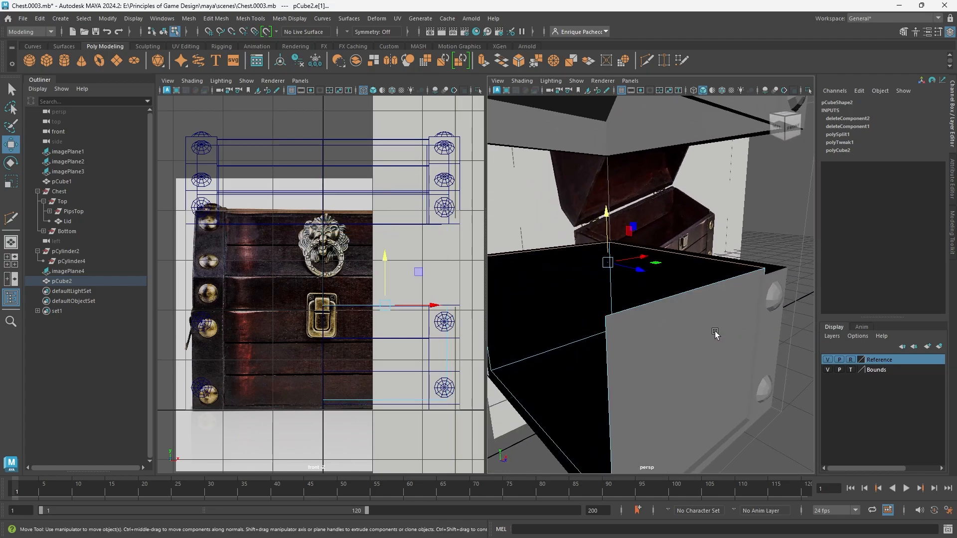
right_click_drag(587, 330, 634, 239)
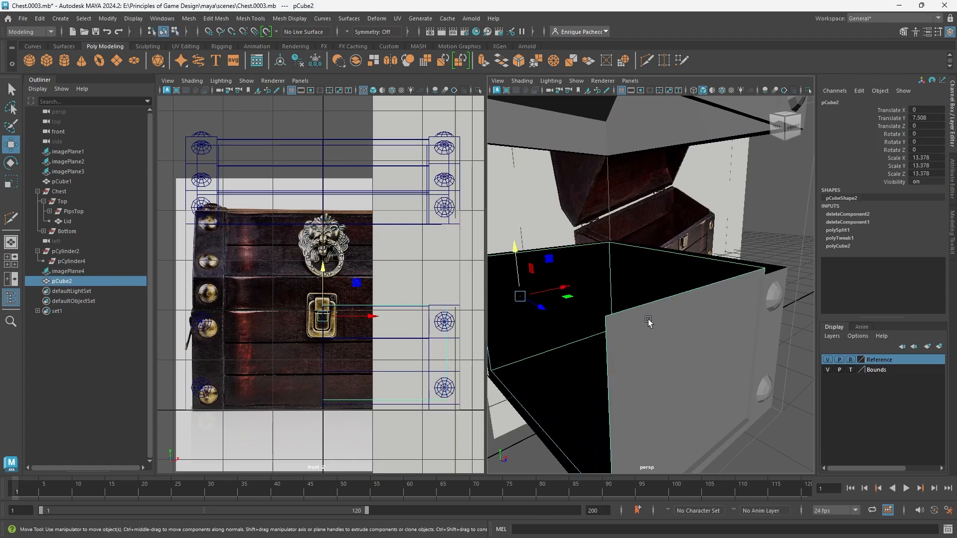
left_click_drag(650, 321, 742, 323, "alt")
left_click(702, 325, "shift")
scroll(638, 353, "down", 5)
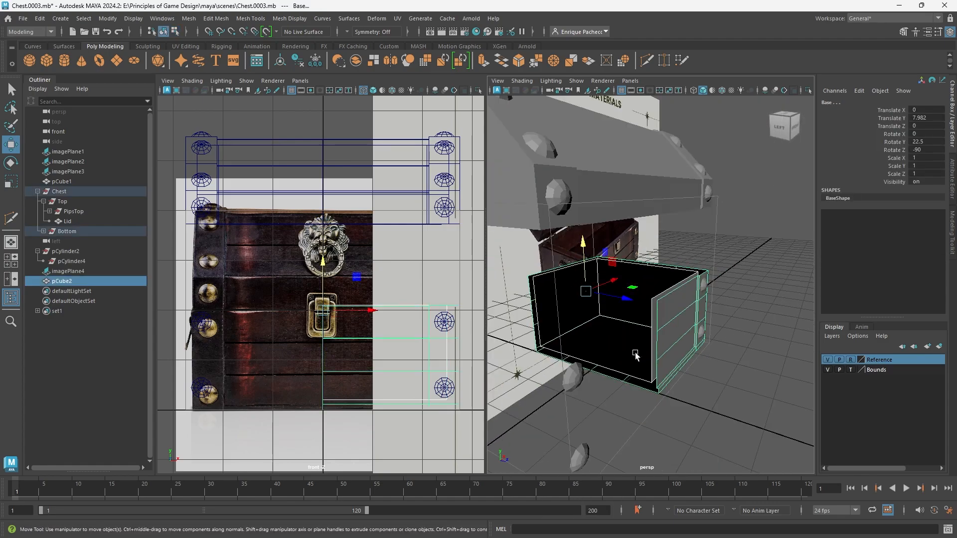
left_click_drag(570, 360, 610, 354, "alt")
left_click(189, 19)
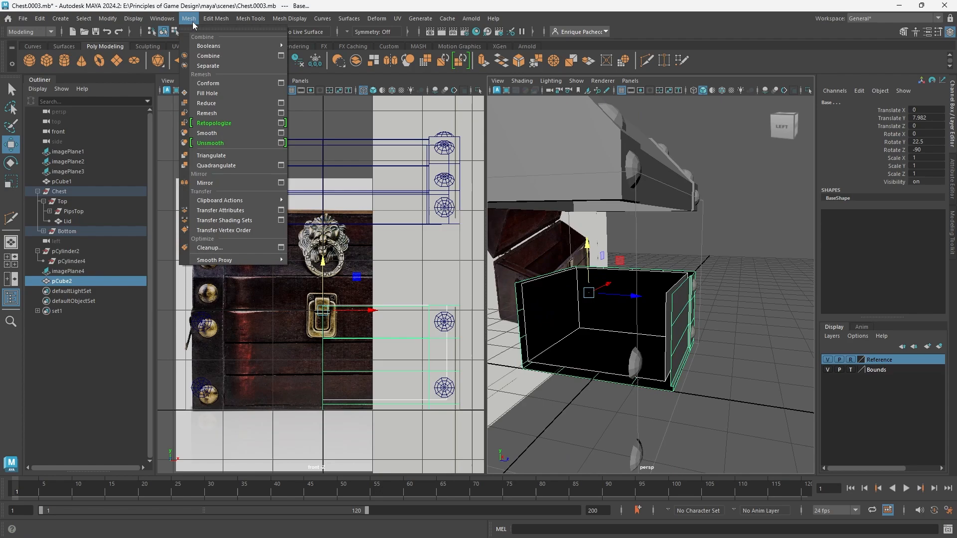
left_click(210, 58)
left_click_drag(594, 327, 652, 297, "alt")
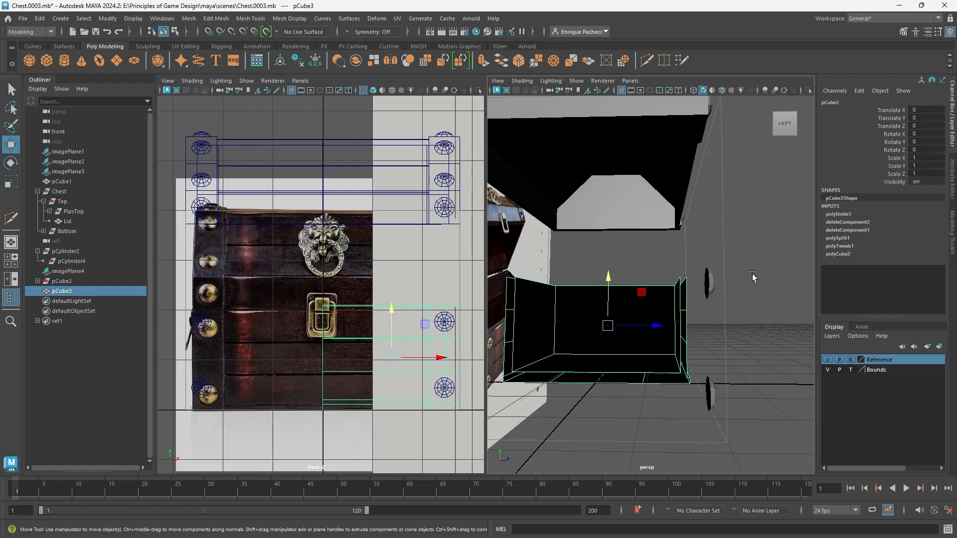
- Select all faces of the inner half box and reverse their normals so they face the chest's interior
left_click(752, 278)
left_click_drag(652, 361, 669, 317, "alt")
left_click(649, 298)
right_click_drag(669, 317, 669, 288)
left_click(656, 307)
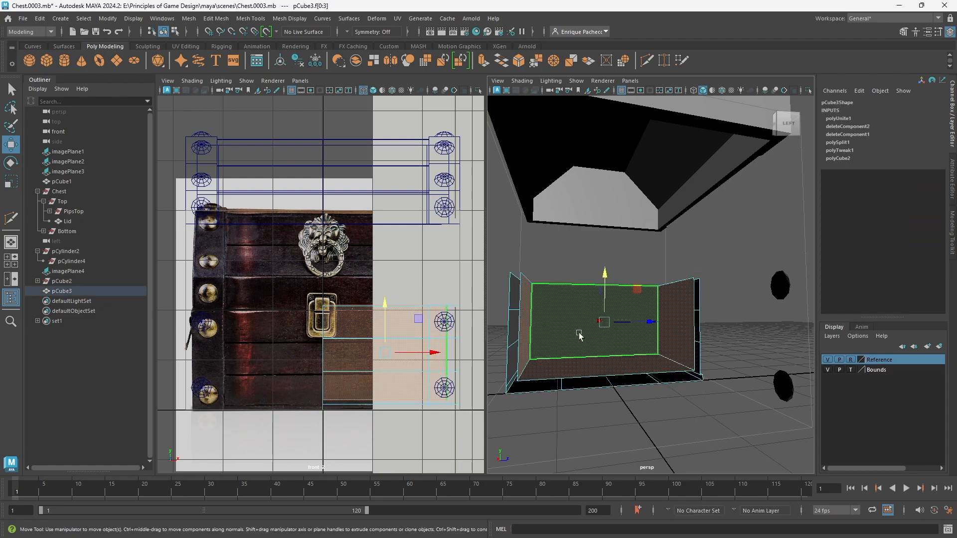
left_click(282, 20)
left_click(293, 67)
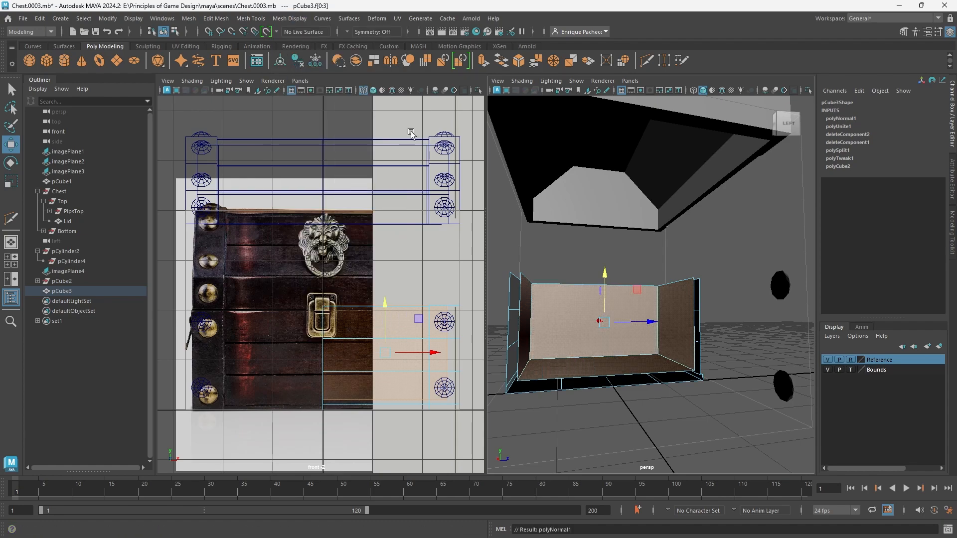
left_click(735, 281)
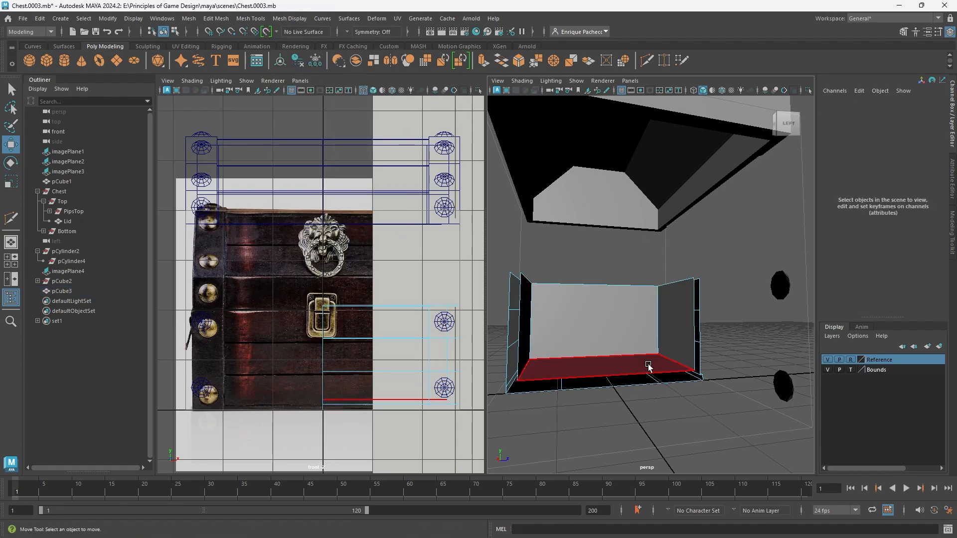
- Examine the rim and wall thickness of the open chest in the reference image beside the modelled base
left_click_drag(626, 396, 547, 382, "alt")
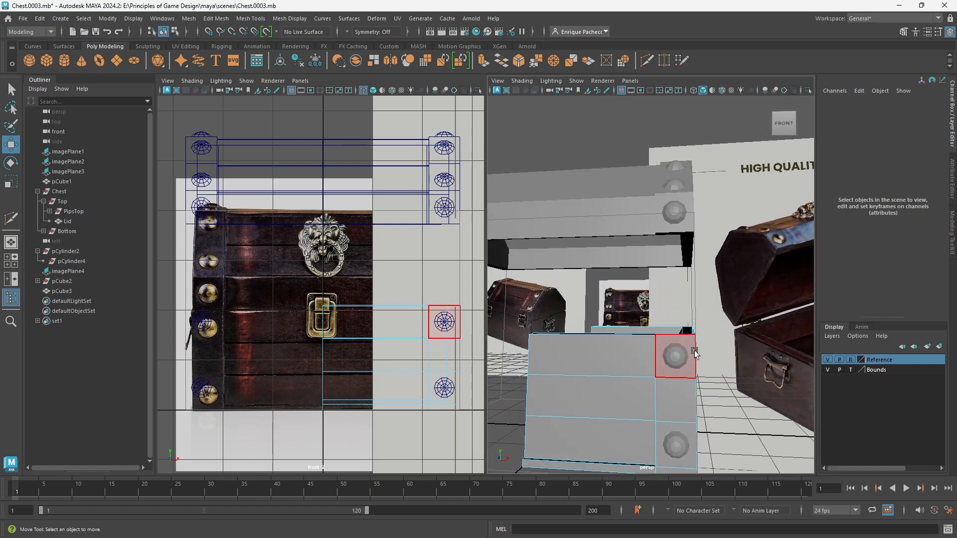
scroll(695, 350, "up", 5)
middle_click_drag(698, 370, 700, 370, "alt")
left_click_drag(700, 371, 646, 292, "alt")
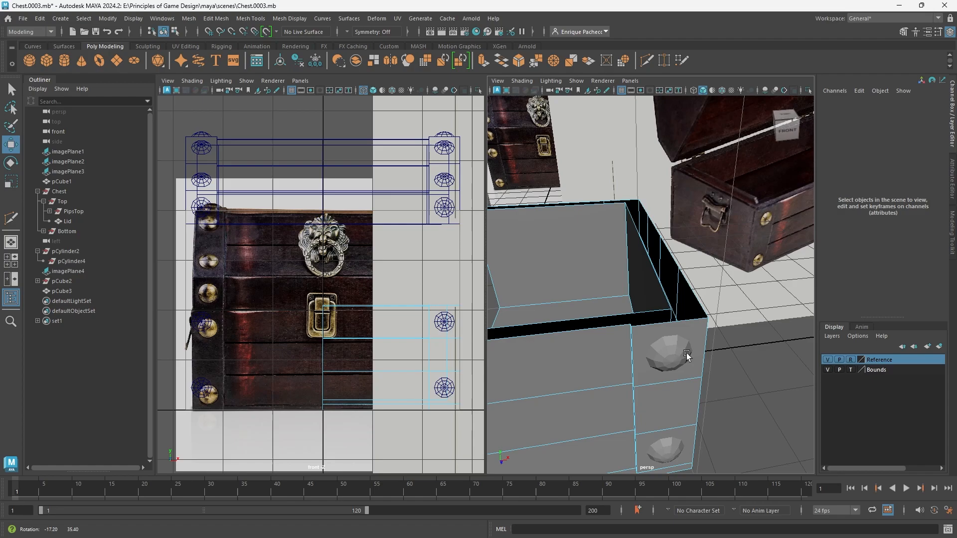
left_click_drag(643, 190, 745, 231, "alt")
middle_click_drag(761, 234, 146, 320, "alt")
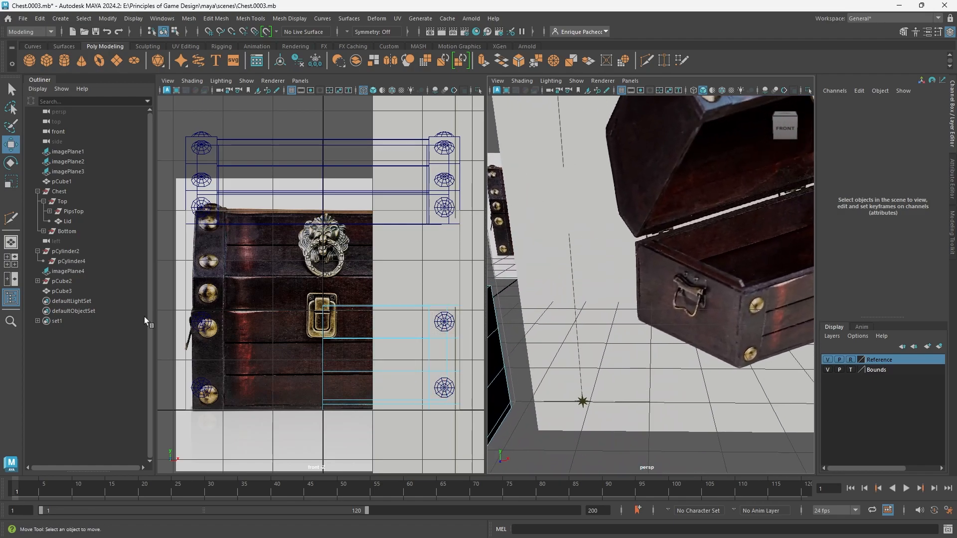
key("space")
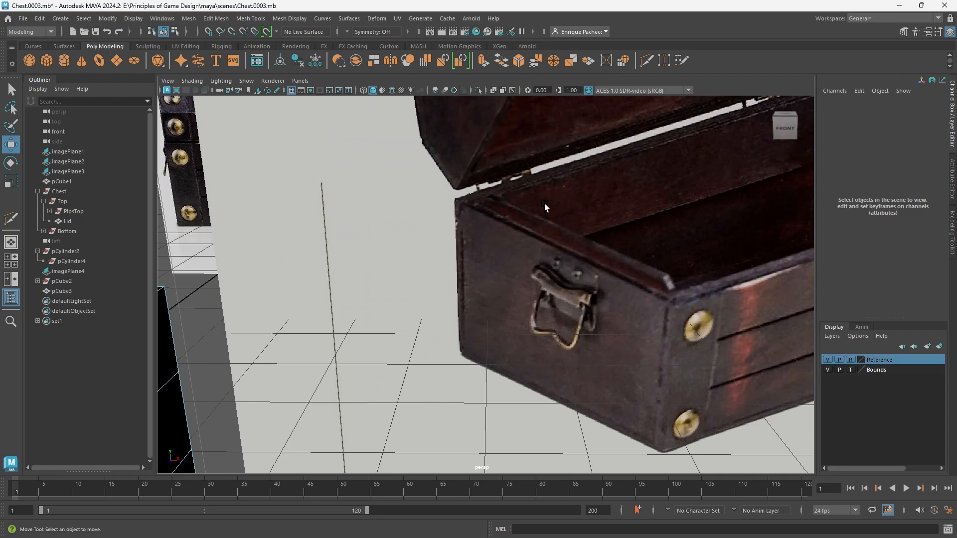
right_click_drag(547, 256, 331, 379, "alt")
middle_click_drag(331, 378, 493, 310, "alt")
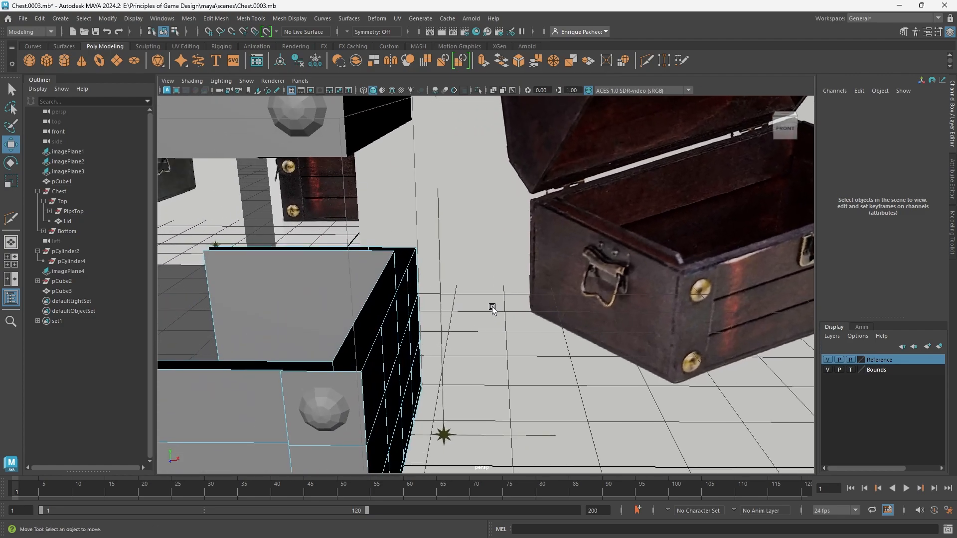
middle_click_drag(347, 322, 423, 310, "alt")
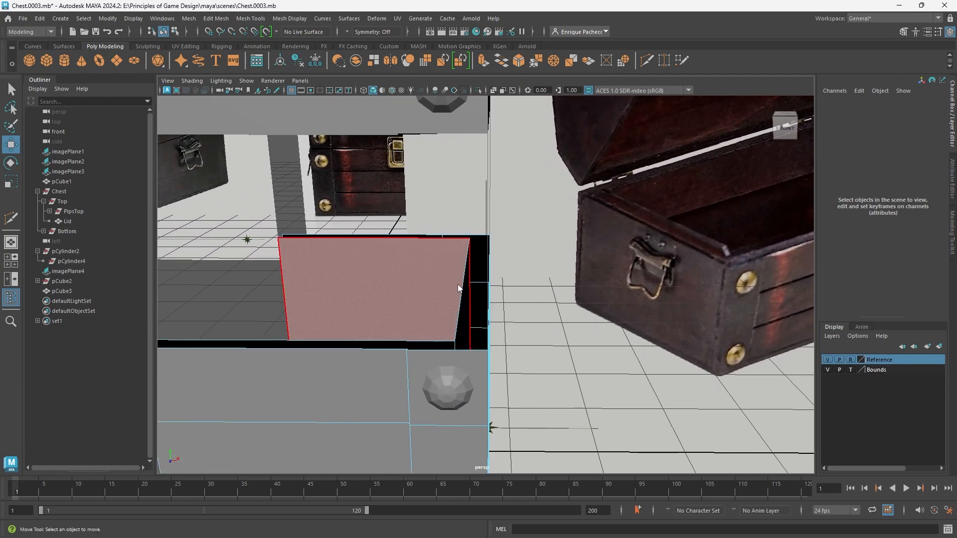
- Select the top edge of the inner box's end wall and extrude it
right_click_drag(457, 280, 459, 237)
left_click(463, 261)
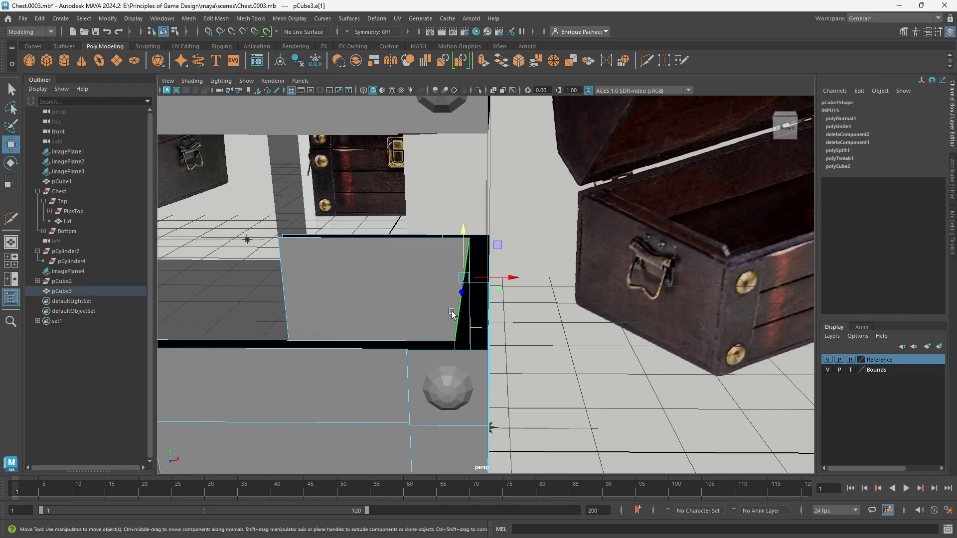
left_click_drag(462, 262, 426, 323, "alt")
right_click_drag(422, 254, 417, 289)
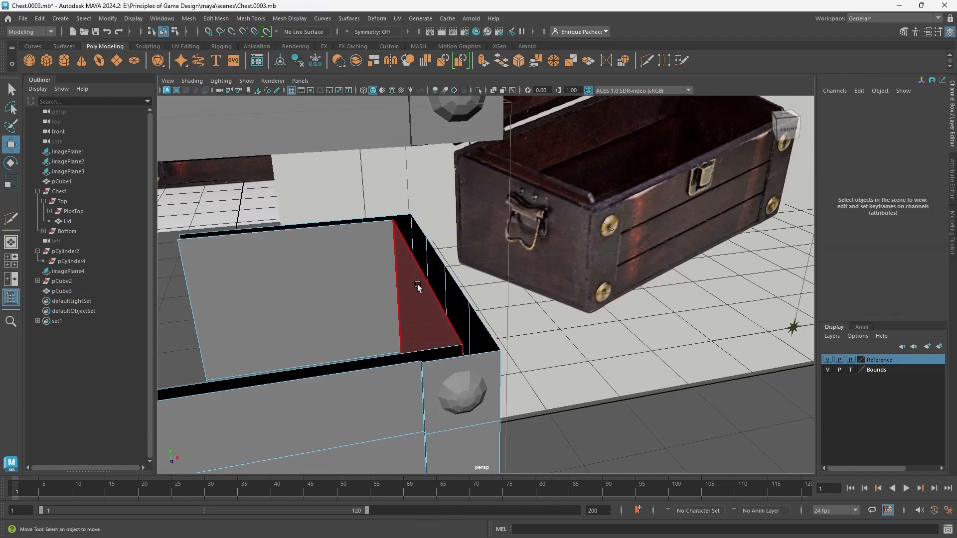
left_click(416, 283)
left_click_drag(415, 320, 462, 287, "alt")
right_click_drag(431, 253, 432, 230)
left_click(435, 257)
left_click_drag(436, 276, 429, 304, "alt")
left_click_drag(475, 344, 447, 336, "alt")
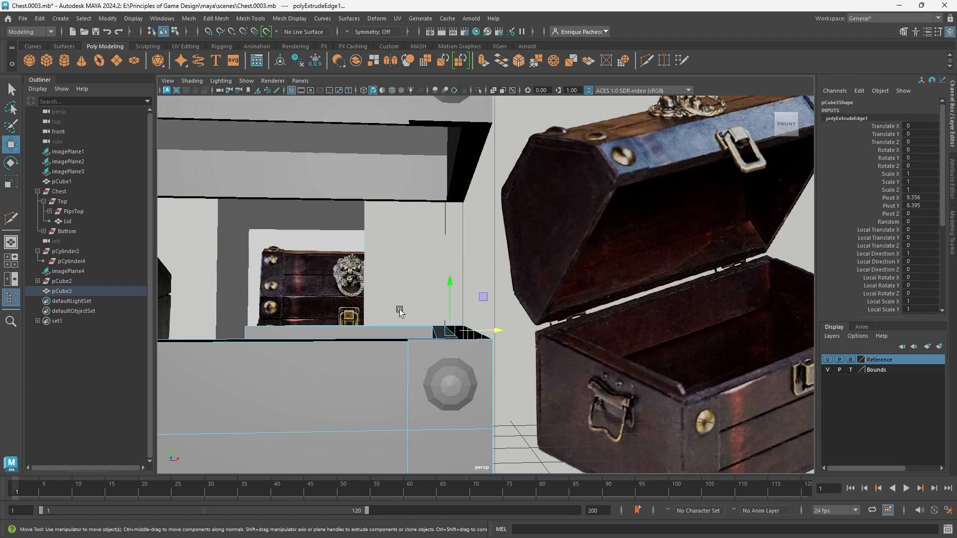
- Show the top view full size and select the combined mesh pCube3
key("space")
key("space")
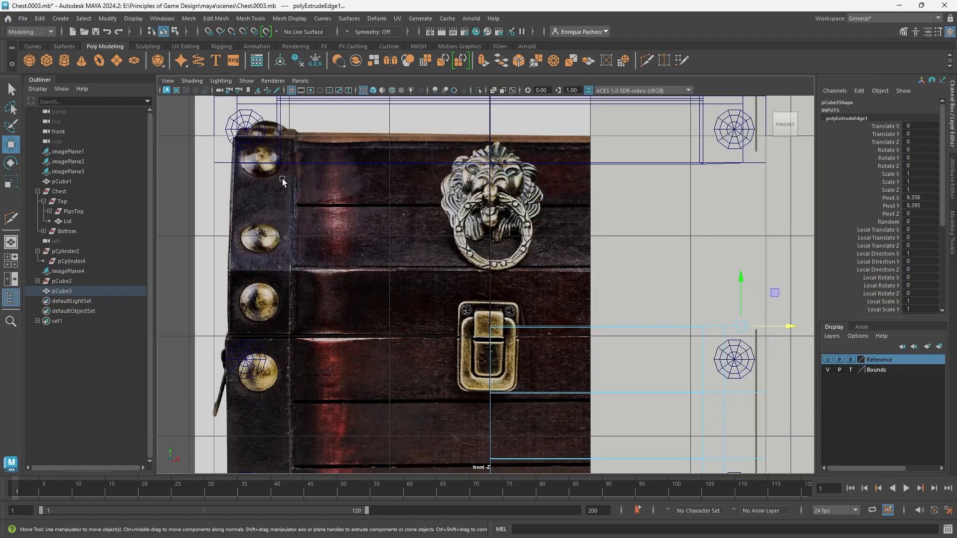
scroll(283, 180, "down", 2)
left_click(15, 260)
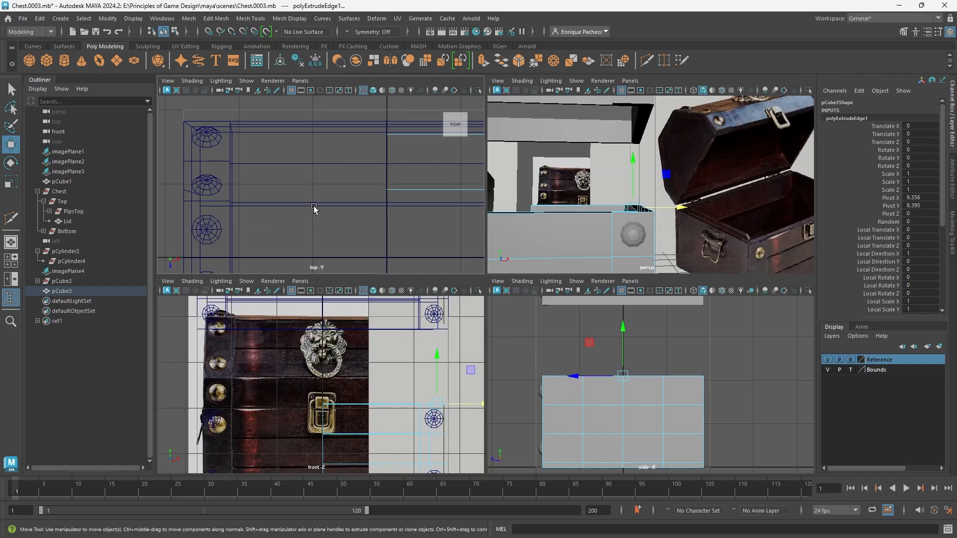
left_click(313, 205)
key("space")
scroll(429, 262, "down", 3)
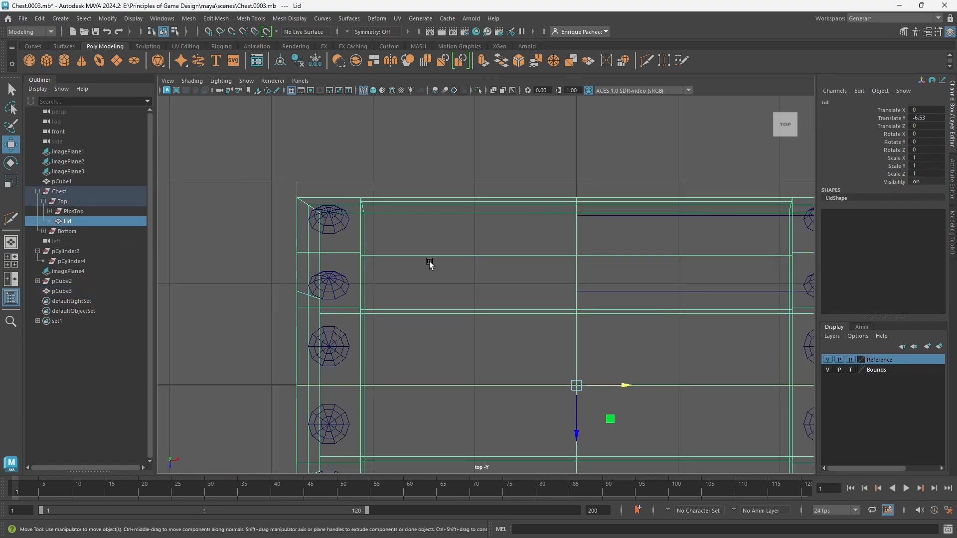
left_click(85, 292)
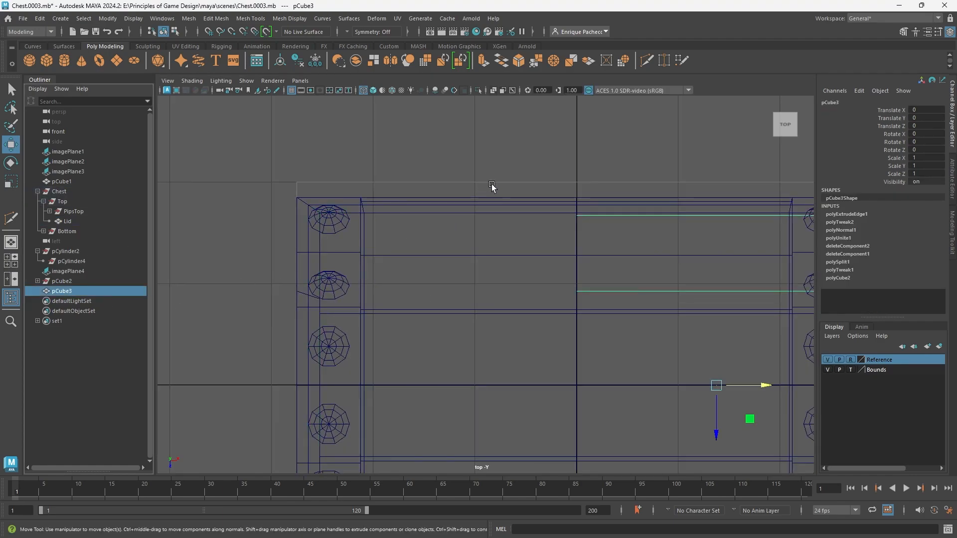
- Select the extruded rim edge at the chest's end and move it outward along X to about 10 cm
scroll(541, 285, "down", 4)
middle_click_drag(582, 301, 351, 269, "alt")
scroll(534, 268, "up", 2)
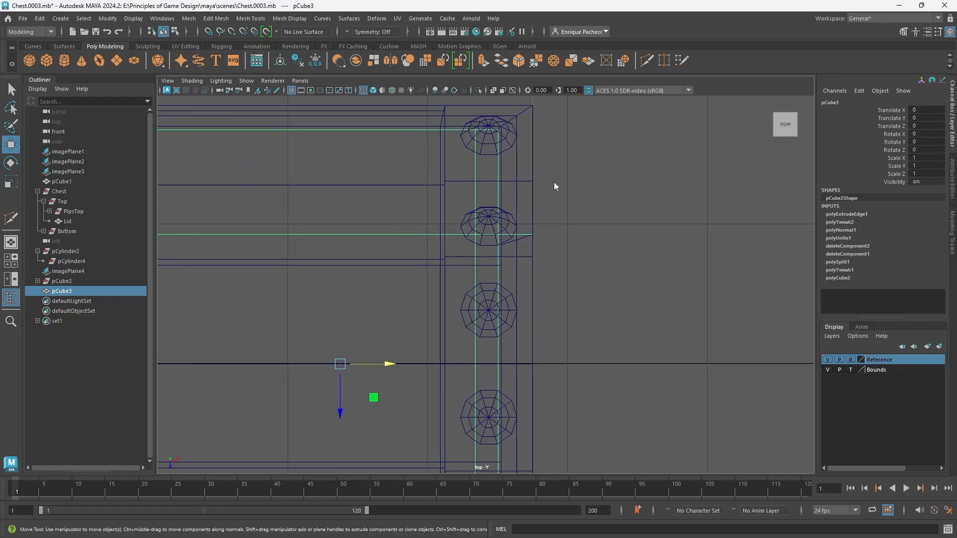
right_click_drag(553, 184, 557, 160)
left_click(497, 158)
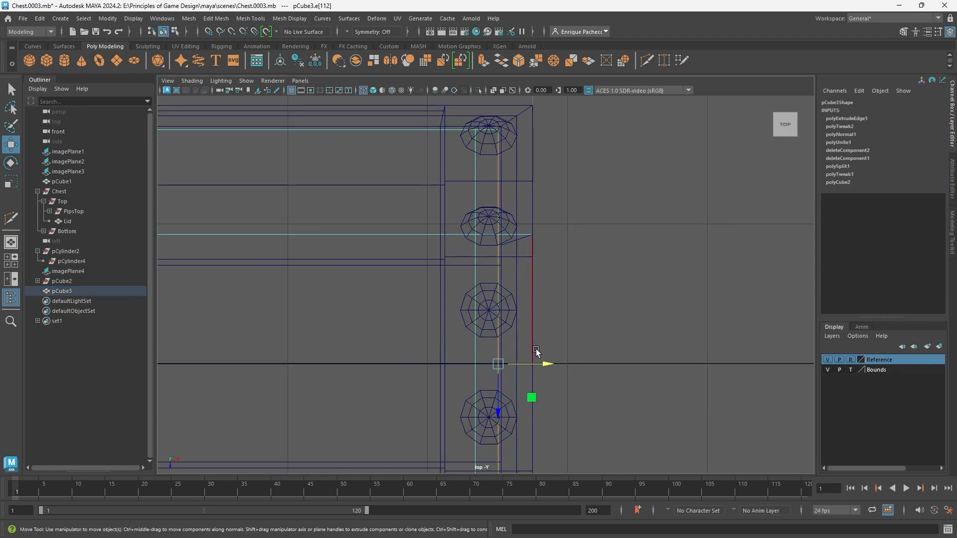
mouse_move(545, 362)
left_mouse_down()
mouse_move(561, 366)
mouse_move(544, 371)
left_mouse_up()
scroll(558, 239, "up", 1)
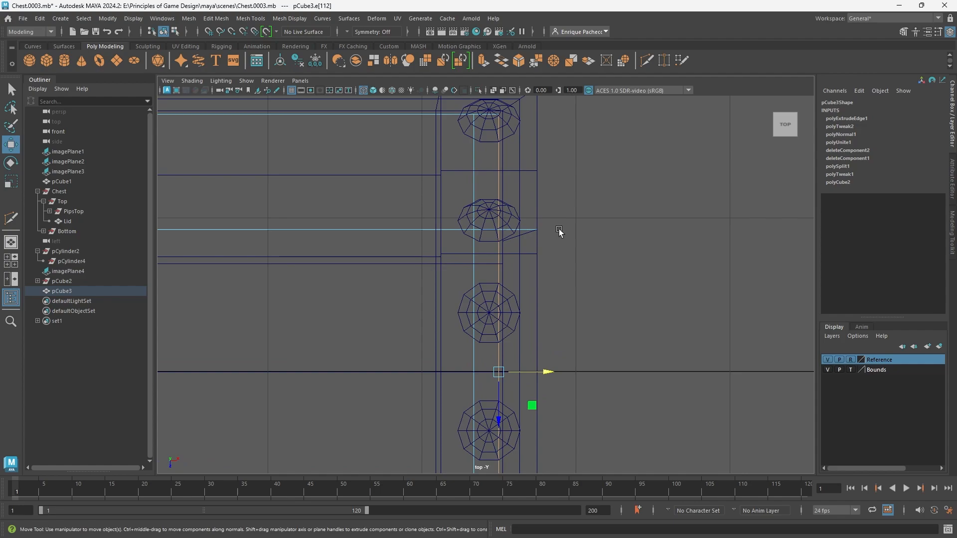
middle_click_drag(561, 231, 556, 400, "alt")
scroll(532, 318, "up", 4)
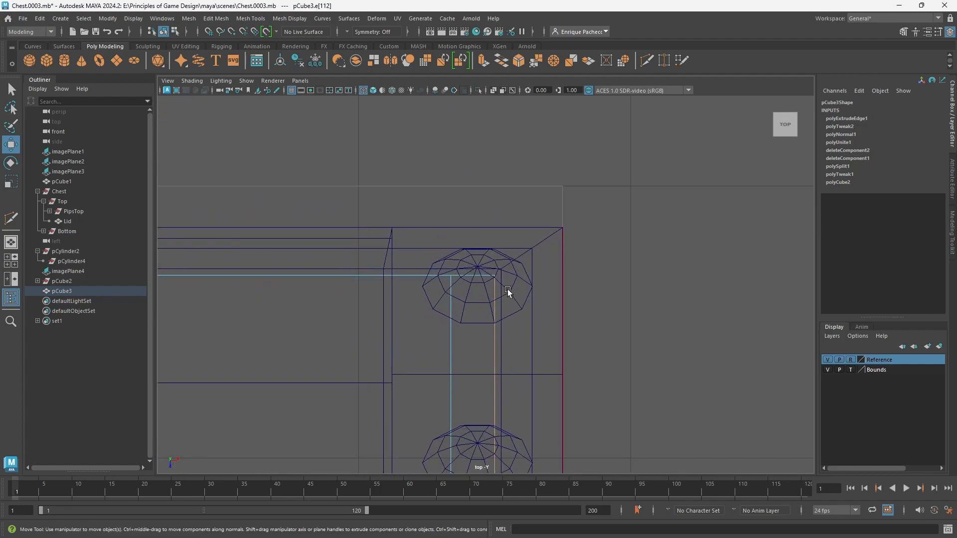
middle_click_drag(511, 378, 486, 213, "alt")
middle_click_drag(495, 356, 484, 192, "alt")
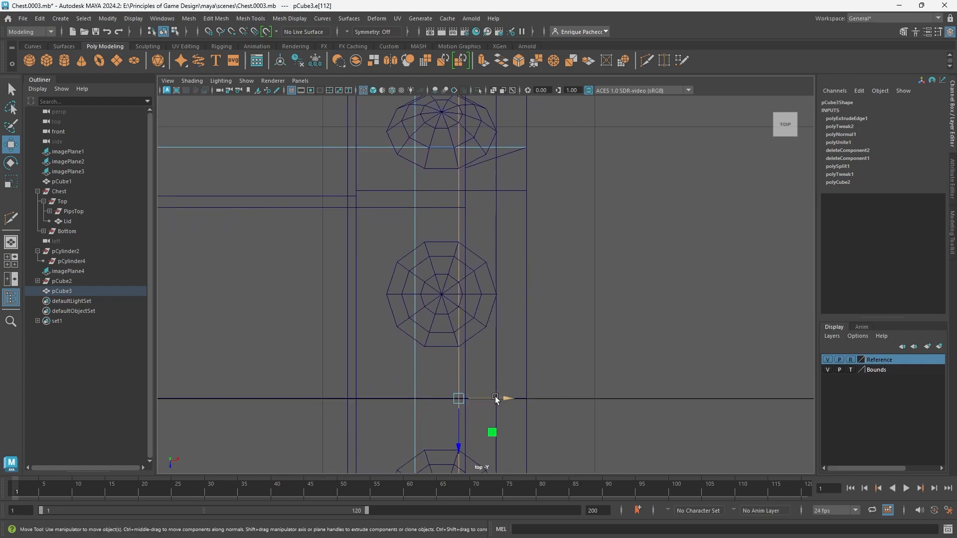
left_click_drag(495, 399, 497, 399)
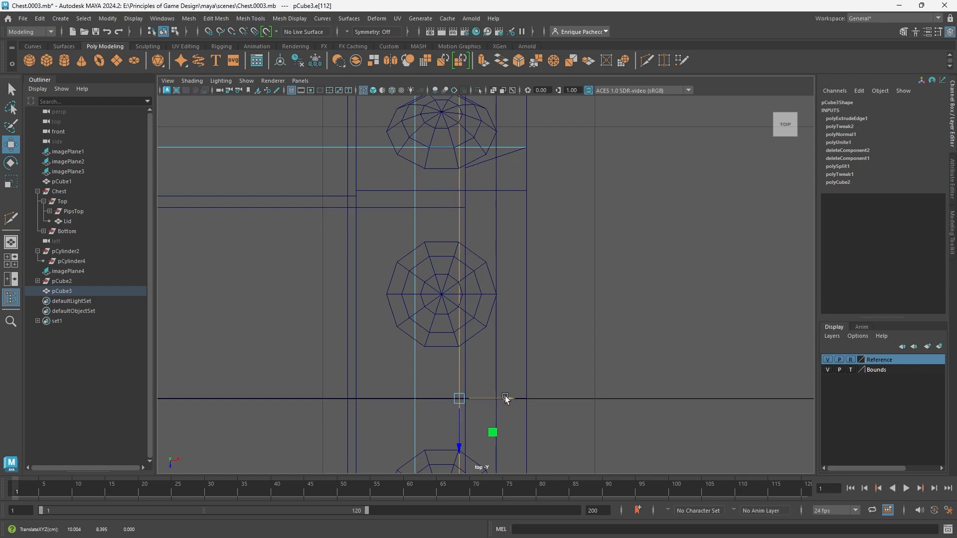
left_click_drag(472, 397, 496, 400)
- Compare the extruded rim with the reference chest's rim in the full-size perspective view
key("space")
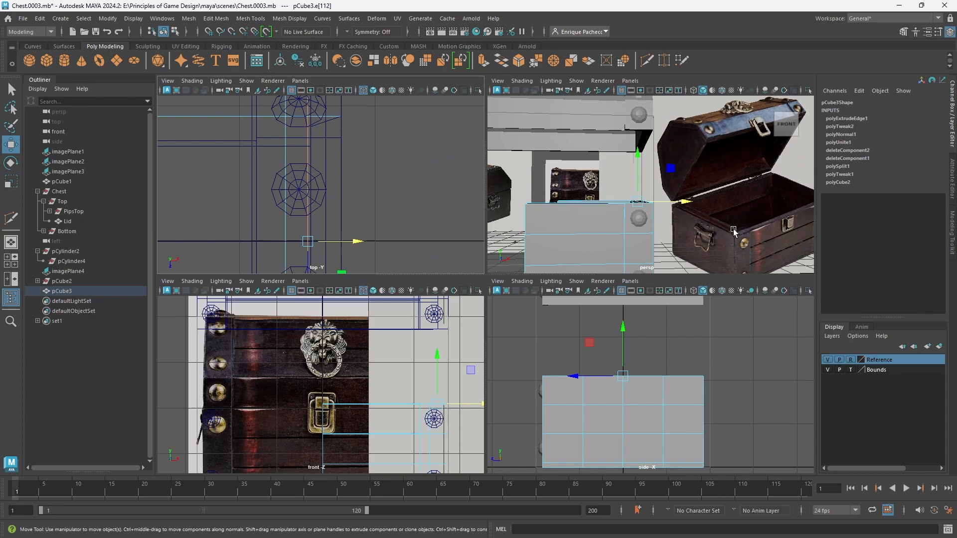
scroll(737, 212, "up", 6)
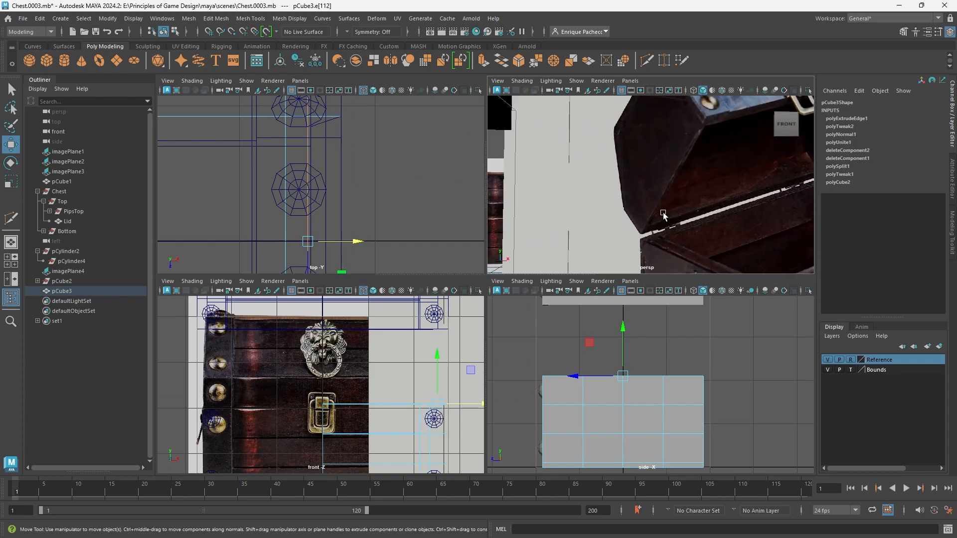
scroll(672, 241, "up", 1)
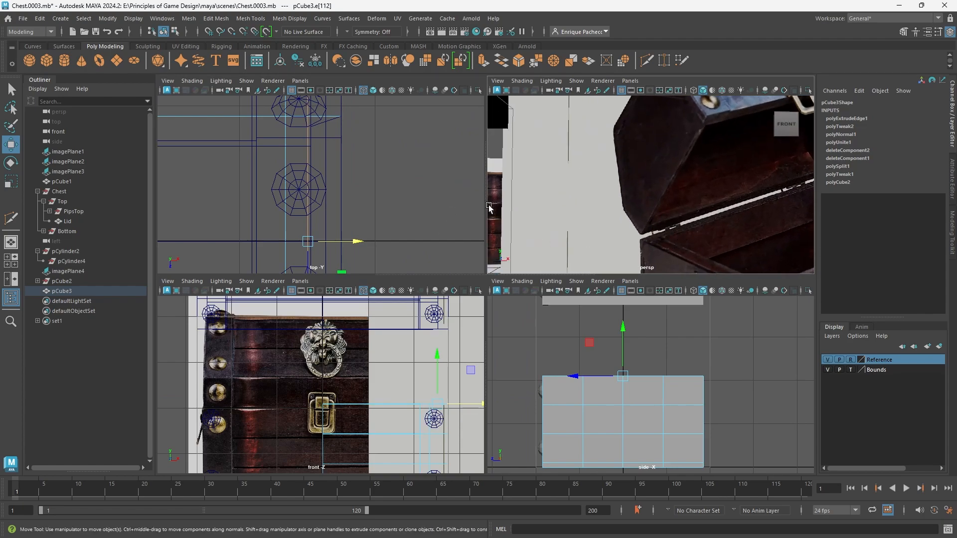
key("space")
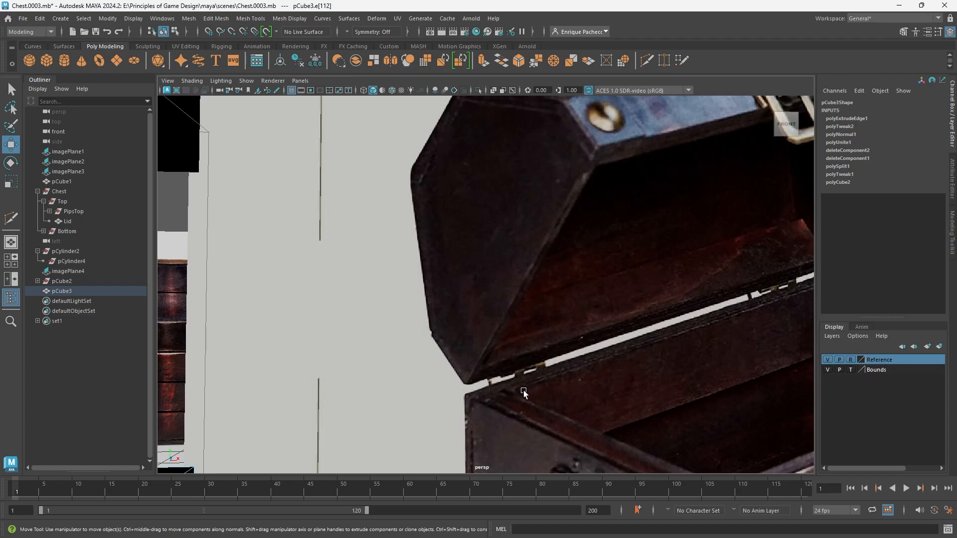
scroll(523, 391, "down", 5)
left_click_drag(259, 349, 271, 402, "alt")
middle_click_drag(318, 316, 298, 349, "alt")
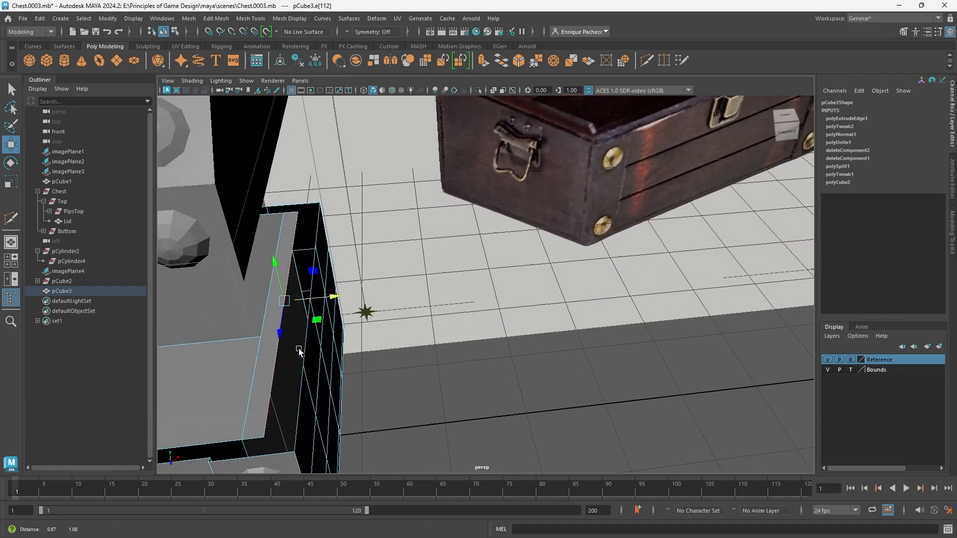
- Select the inner box's back wall face and move it inward along Z to about -6.37 cm
mouse_move(299, 350)
left_mouse_down("alt")
mouse_move(252, 321)
mouse_move(186, 317)
left_mouse_up("alt")
mouse_move(417, 240)
left_mouse_down("alt")
mouse_move(363, 262)
mouse_move(322, 350)
mouse_move(365, 299)
mouse_move(527, 261)
mouse_move(348, 353)
mouse_move(367, 321)
left_mouse_up("alt")
right_click_drag(359, 253, 359, 280)
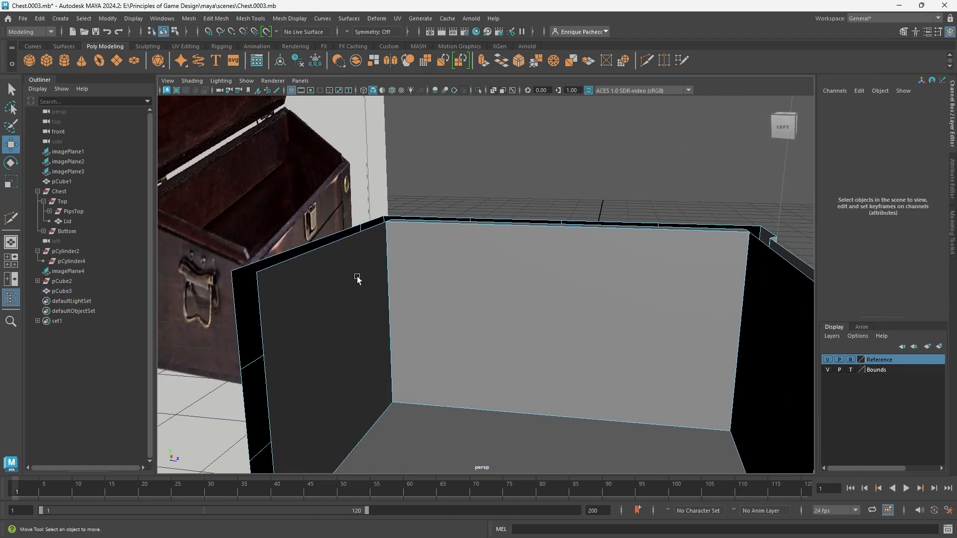
left_click(399, 275)
left_click_drag(399, 275, 431, 305, "alt")
left_click(298, 209)
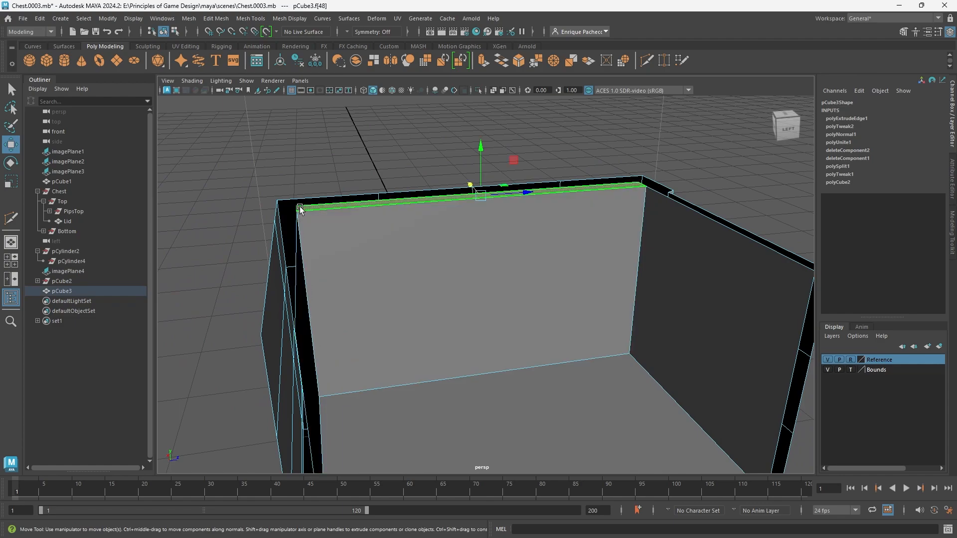
left_click(301, 271, "shift")
left_click_drag(301, 271, 375, 276, "alt")
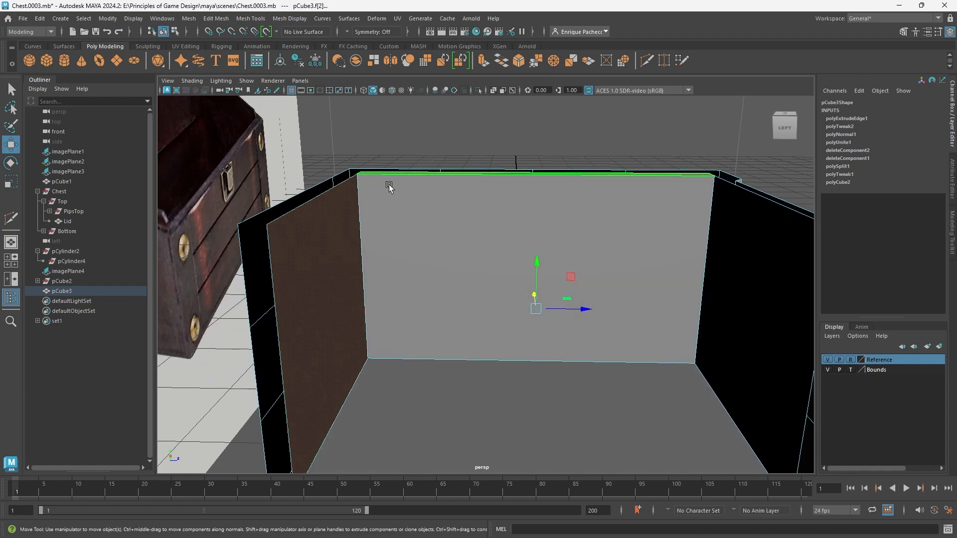
left_click(342, 214)
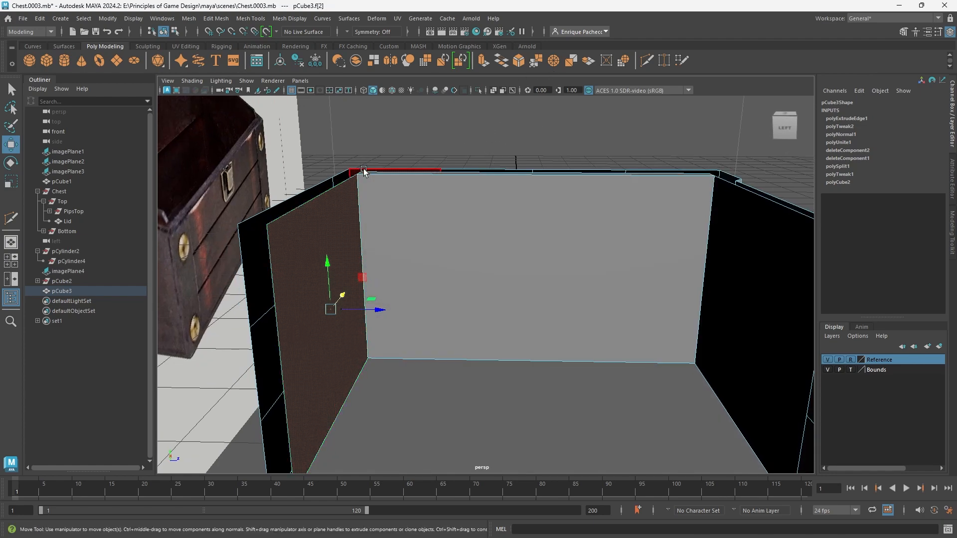
left_click_drag(368, 208, 341, 155, "alt")
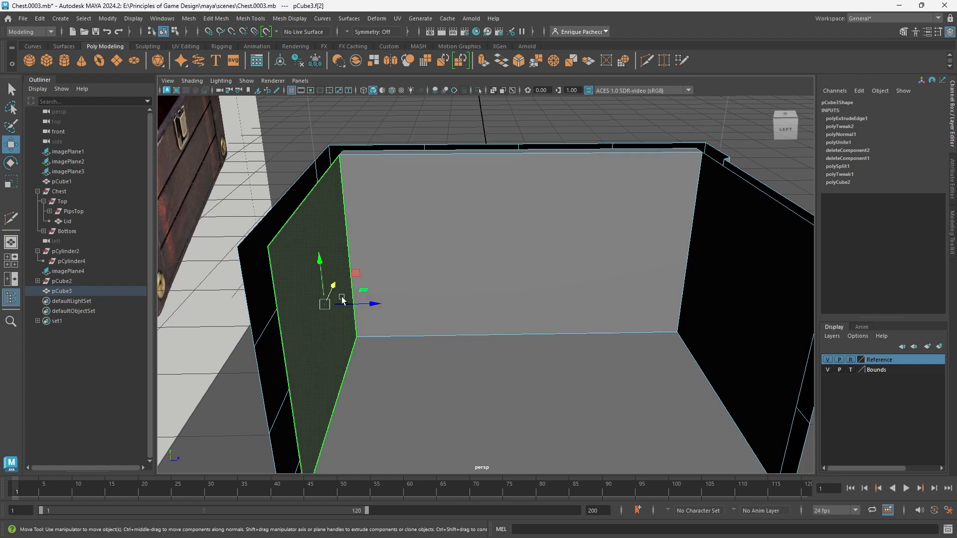
left_click_drag(373, 300, 384, 301)
key("q")
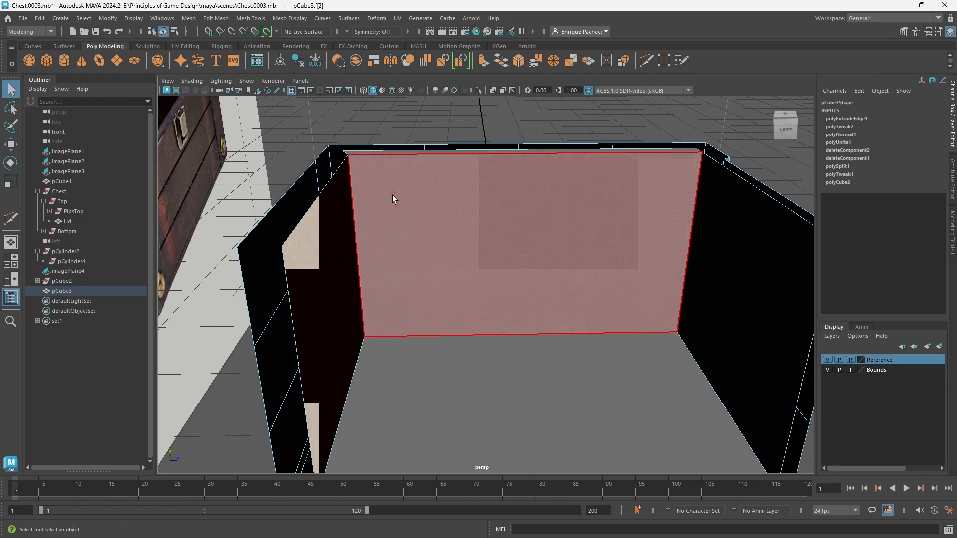
- Align the end rim's back inner vertex with the inner back wall's corner along Z, using vertex snapping
right_click_drag(358, 175, 314, 176)
left_click_drag(330, 178, 298, 165, "alt")
left_click(276, 168)
key("w")
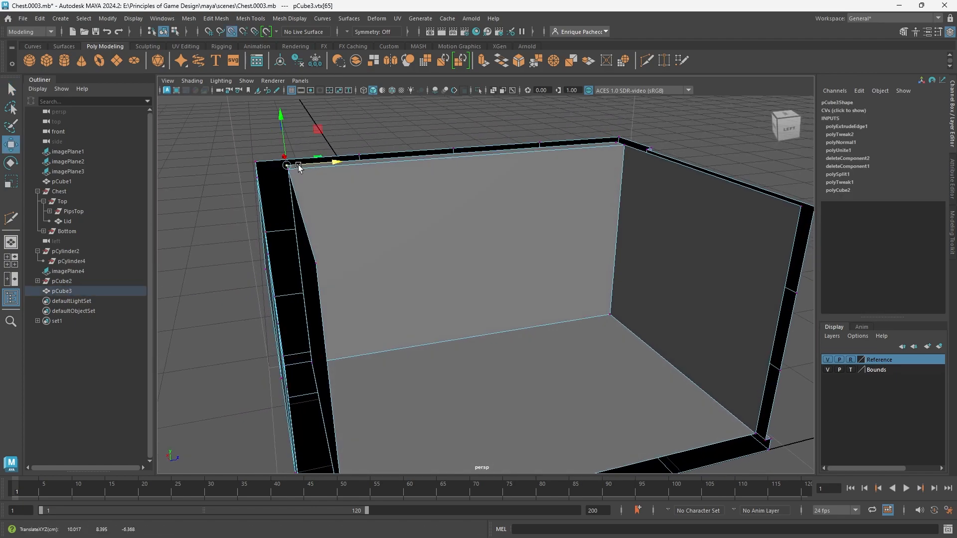
left_click_drag(310, 220, 303, 193, "alt")
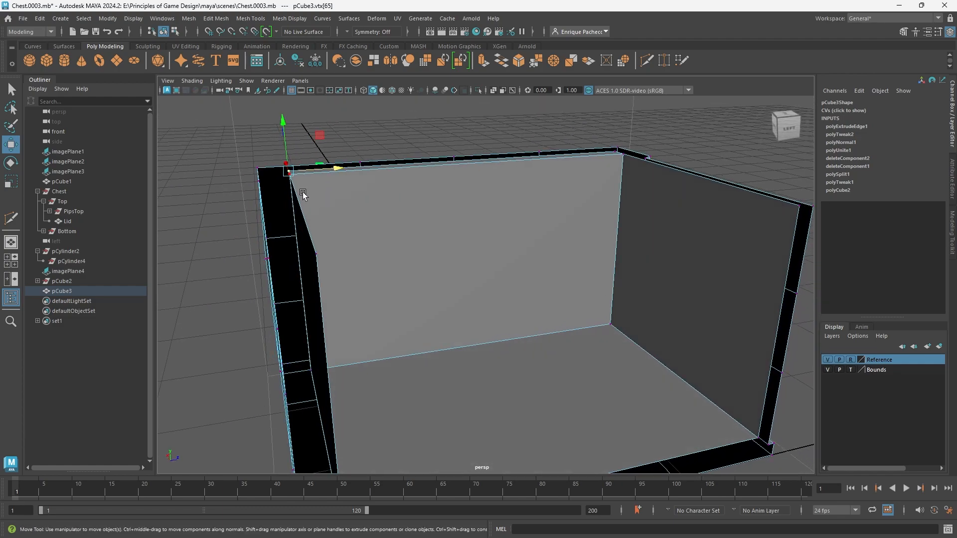
key("q")
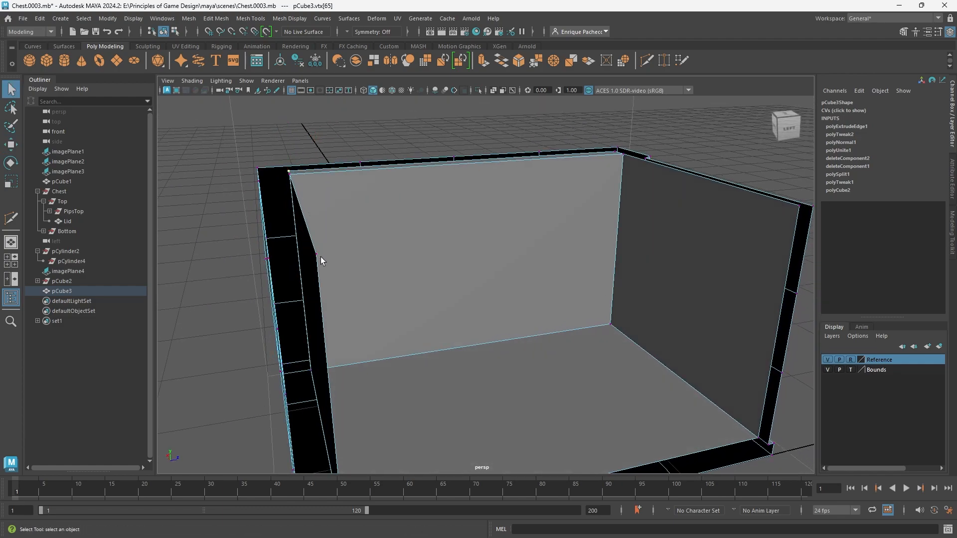
- Extrude the top edge of the inner back wall outward along Z to about -6.78 cm
left_click_drag(321, 256, 373, 256, "alt")
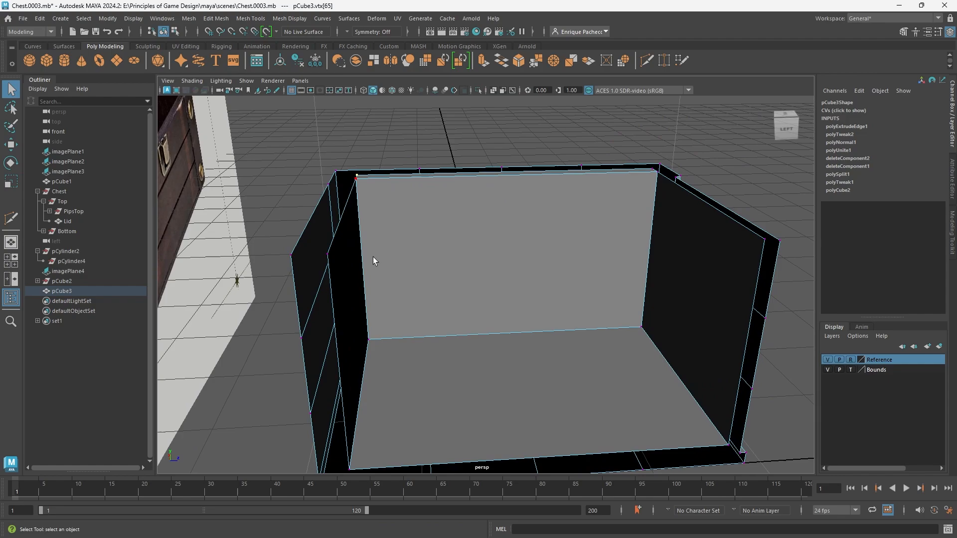
right_click_drag(361, 228, 360, 182)
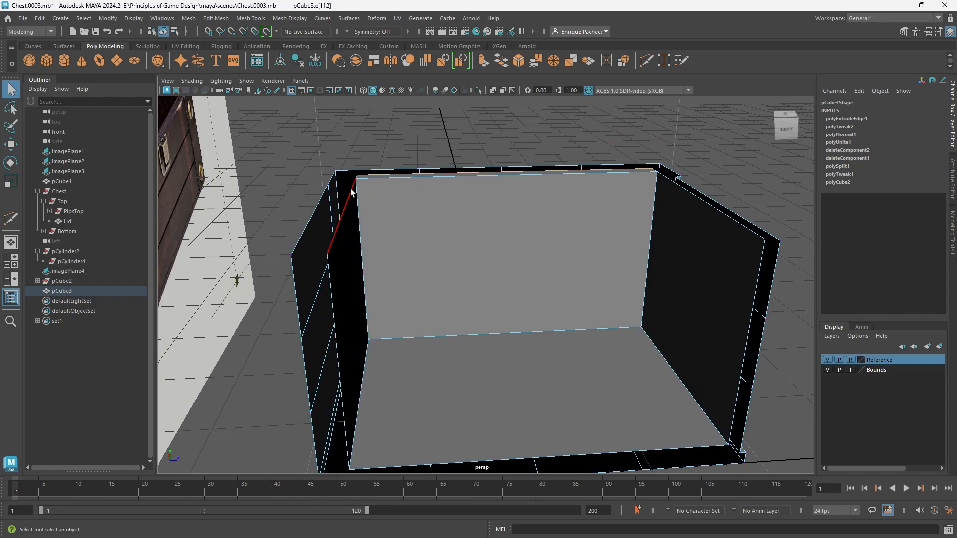
left_click(350, 193)
key("w")
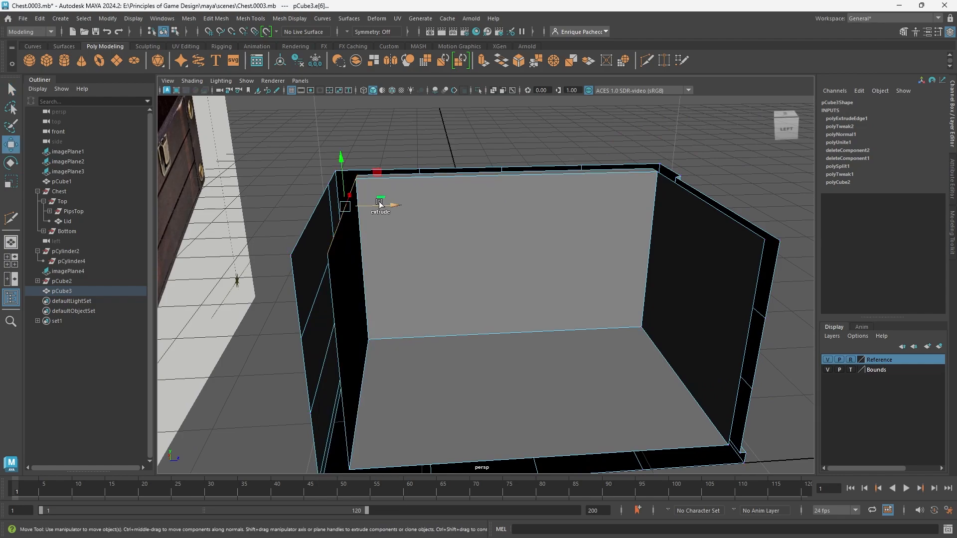
left_click_drag(380, 204, 370, 205, "shift")
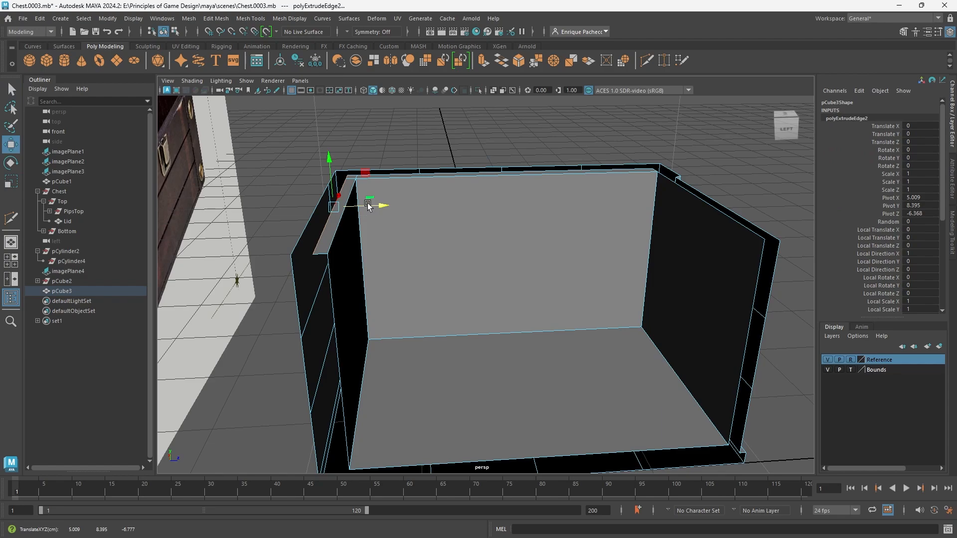
- In the full-size top view, adjust the extruded back rim edge along Z to about -6.73 cm
key("space")
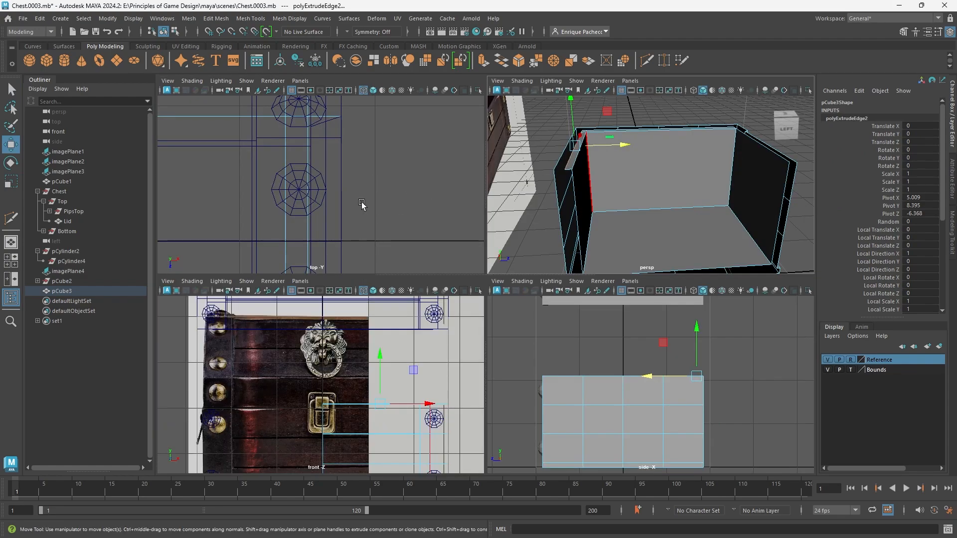
key("space")
scroll(361, 199, "down", 6)
middle_click_drag(361, 194, 515, 318, "alt")
scroll(432, 261, "up", 2)
scroll(431, 261, "up", 2)
left_click_drag(384, 317, 394, 320)
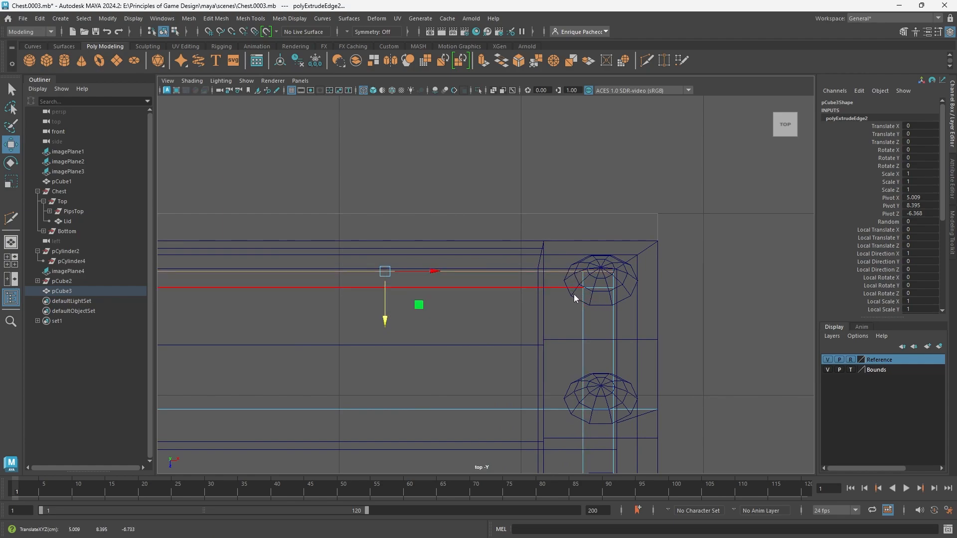
- Select the inner back wall's top and bottom edges and move them inward along Z to about -6.08 cm
right_click_drag(573, 295, 573, 227)
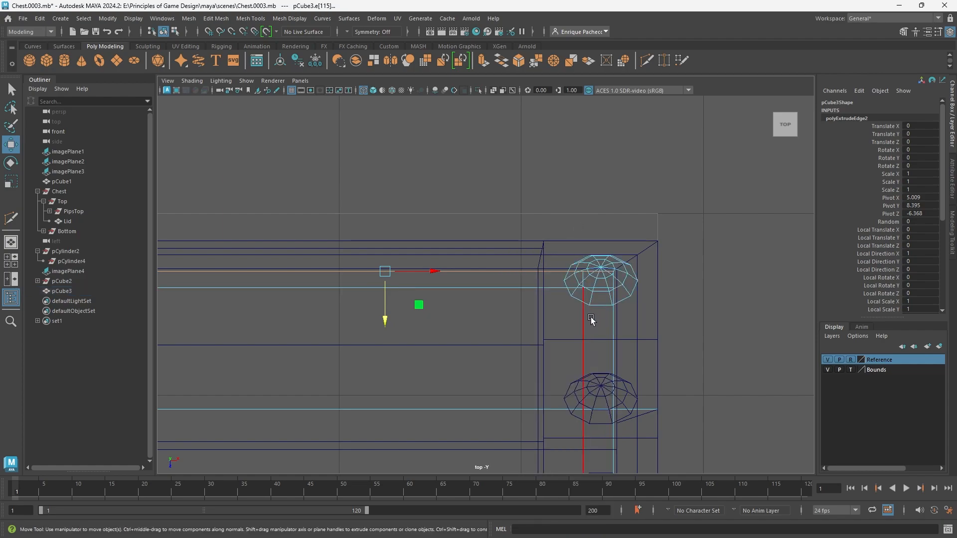
key("ctrl+z")
right_click_drag(717, 291, 715, 227)
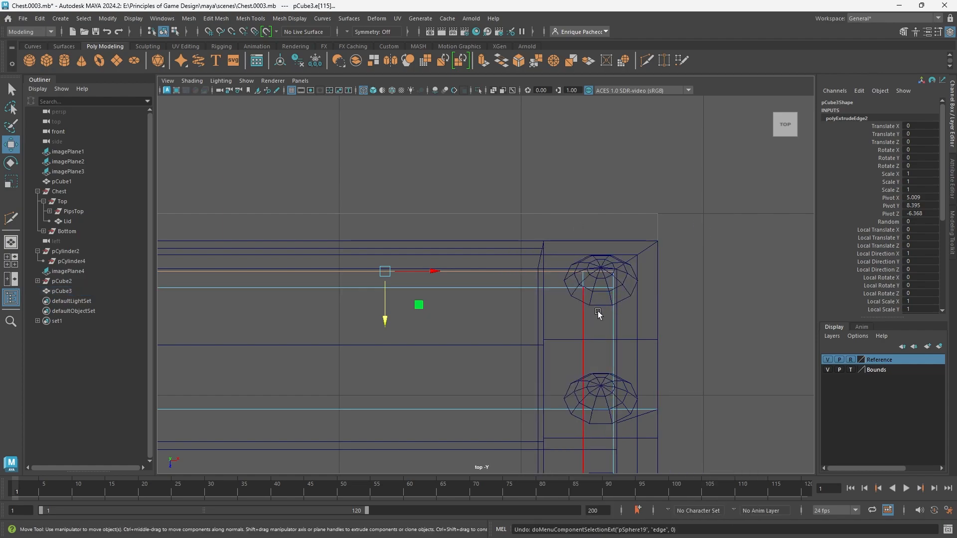
left_click(597, 288)
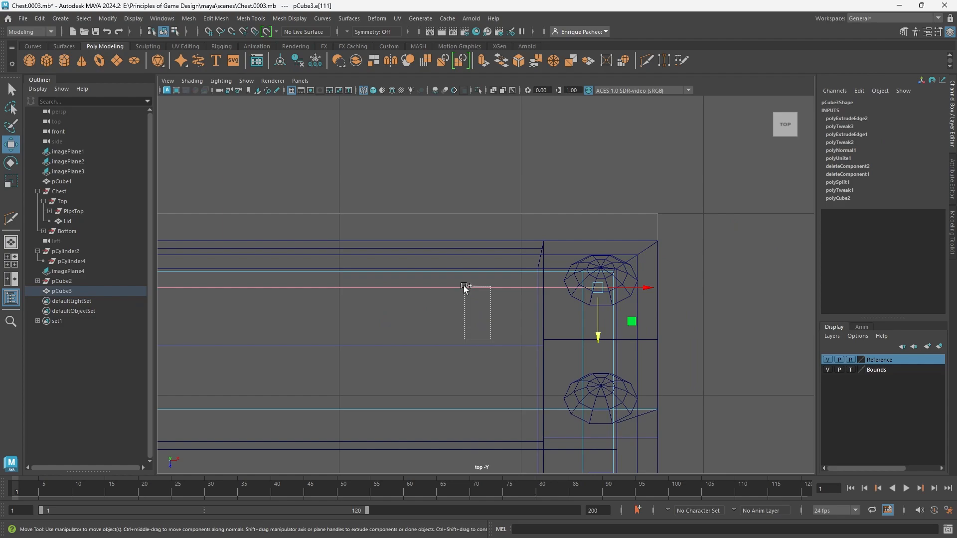
left_click_drag(464, 288, 464, 288)
left_click_drag(382, 331, 385, 347)
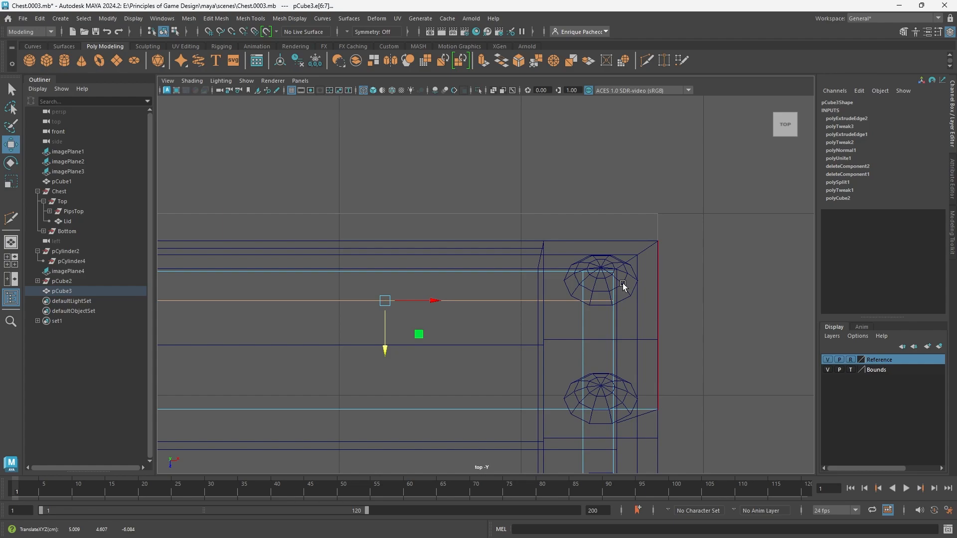
- Select the inner back wall's face in the perspective view and examine the widened rim around it
key("space")
left_click_drag(619, 217, 587, 214, "alt")
right_click(587, 215)
right_click_drag(586, 213, 585, 237)
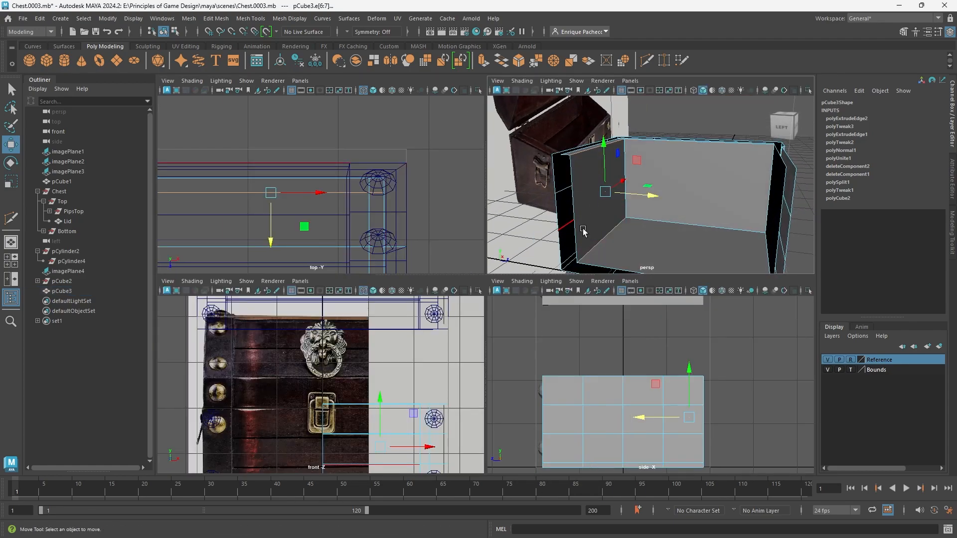
scroll(600, 201, "up", 3)
left_click(614, 184)
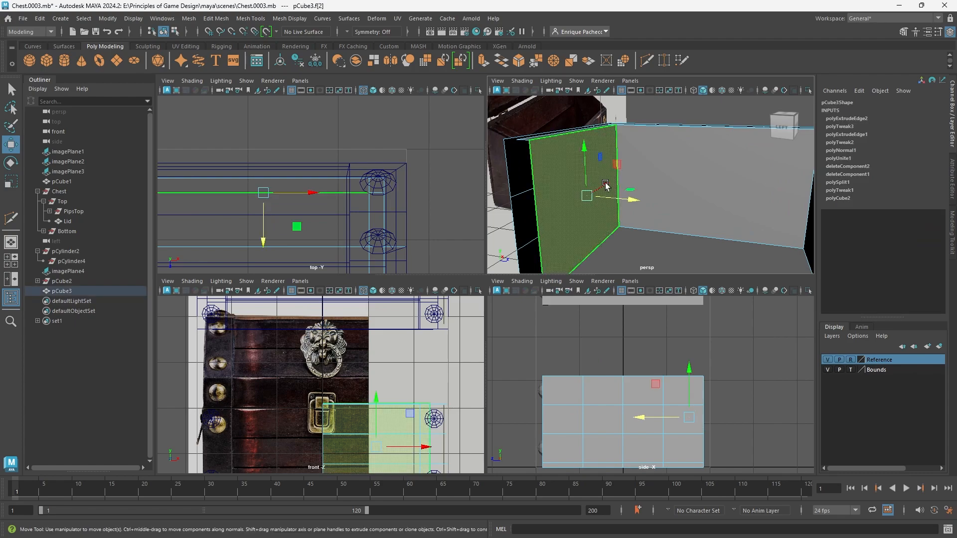
left_click_drag(637, 147, 637, 172, "alt")
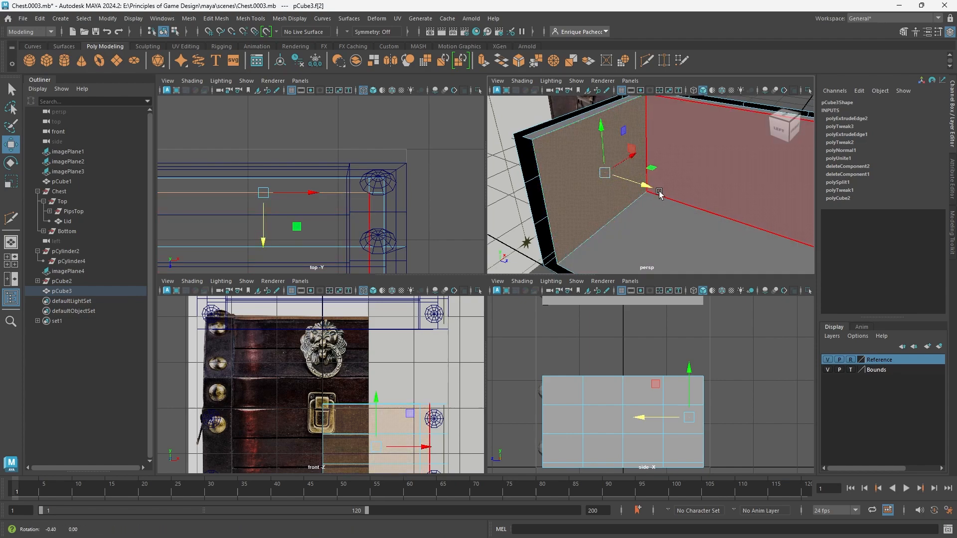
left_click_drag(660, 194, 680, 185, "alt")
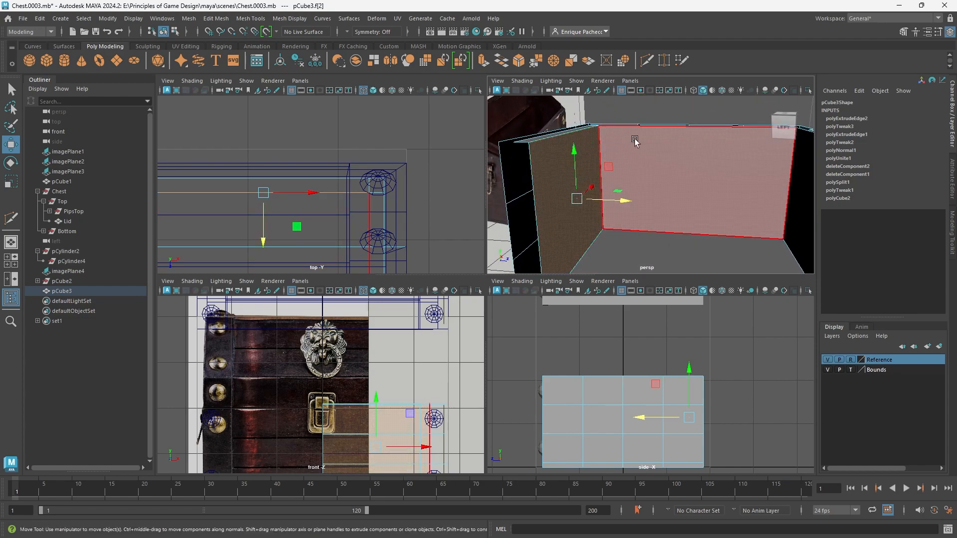
- Examine the reference chest's rim and interior walls beside the model in the full-size perspective view
scroll(656, 172, "down", 5)
middle_click_drag(668, 167, 519, 256, "alt")
left_click_drag(677, 199, 629, 180, "alt")
scroll(626, 180, "up", 3)
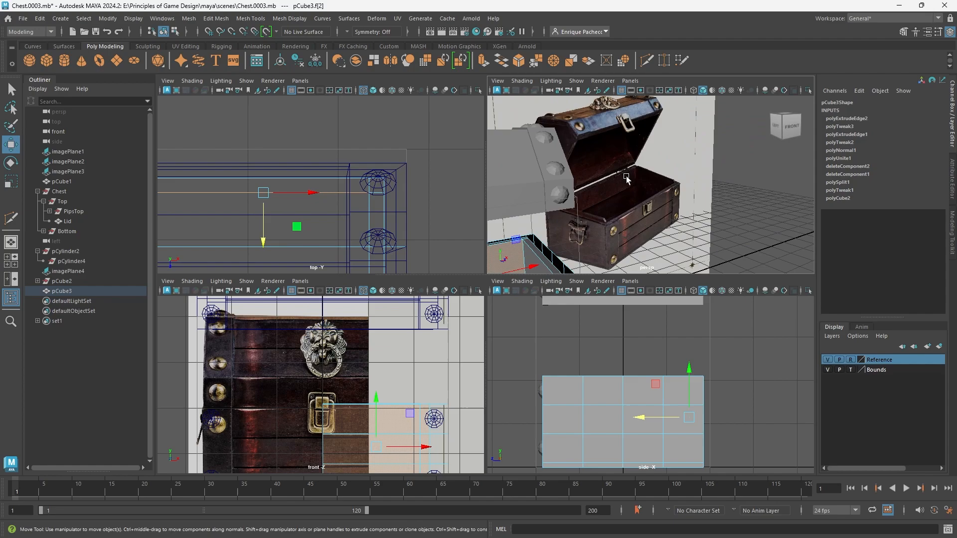
key("space")
left_click_drag(546, 210, 500, 274, "alt")
middle_click_drag(500, 274, 394, 262, "alt")
scroll(626, 235, "up", 1)
middle_click_drag(675, 218, 640, 223, "alt")
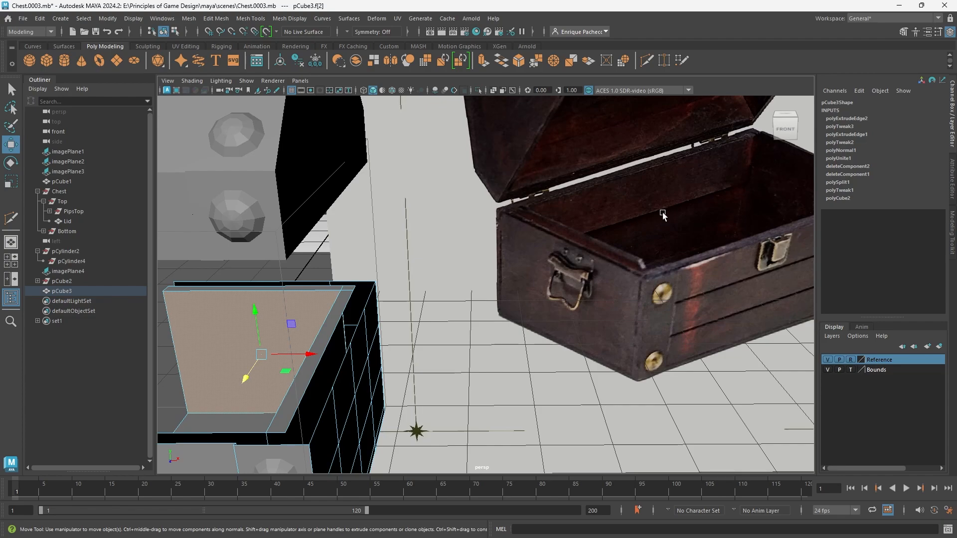
- Try to move the inner back wall's face further inward along Z to about -5.03 cm
scroll(659, 236, "down", 2)
left_click_drag(337, 373, 406, 368, "alt")
middle_click_drag(406, 368, 805, 179, "alt")
middle_click_drag(468, 336, 615, 303, "alt")
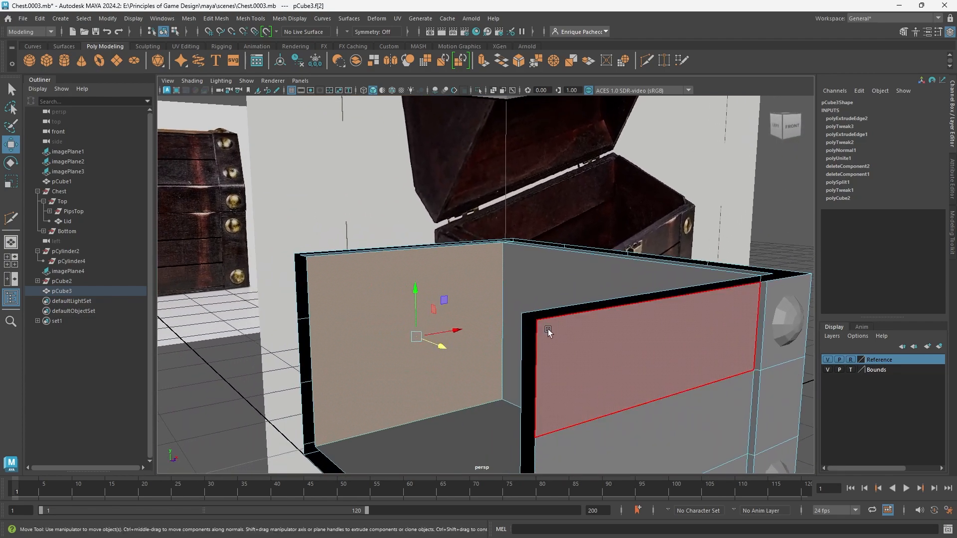
left_click_drag(440, 349, 449, 358)
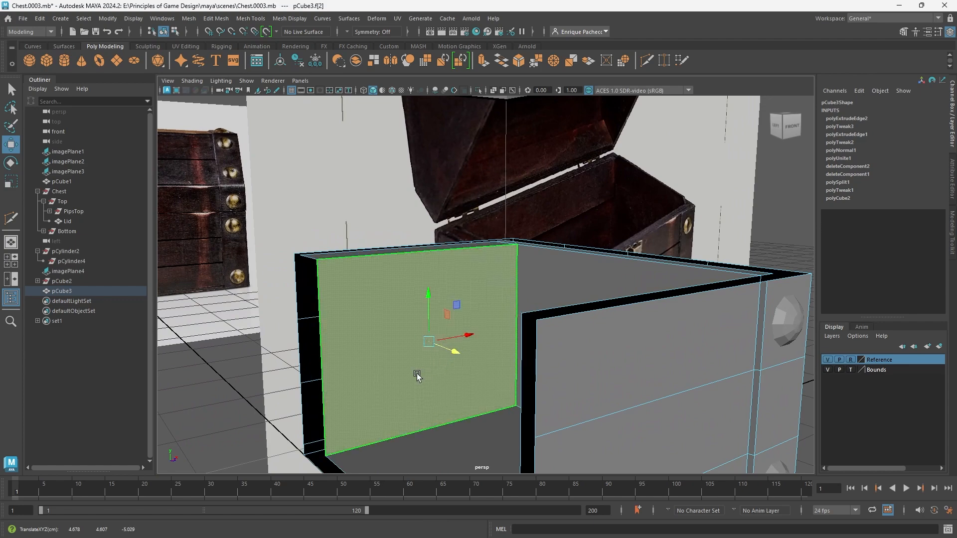
right_click_drag(416, 376, 417, 363)
right_click_drag(420, 288, 420, 290)
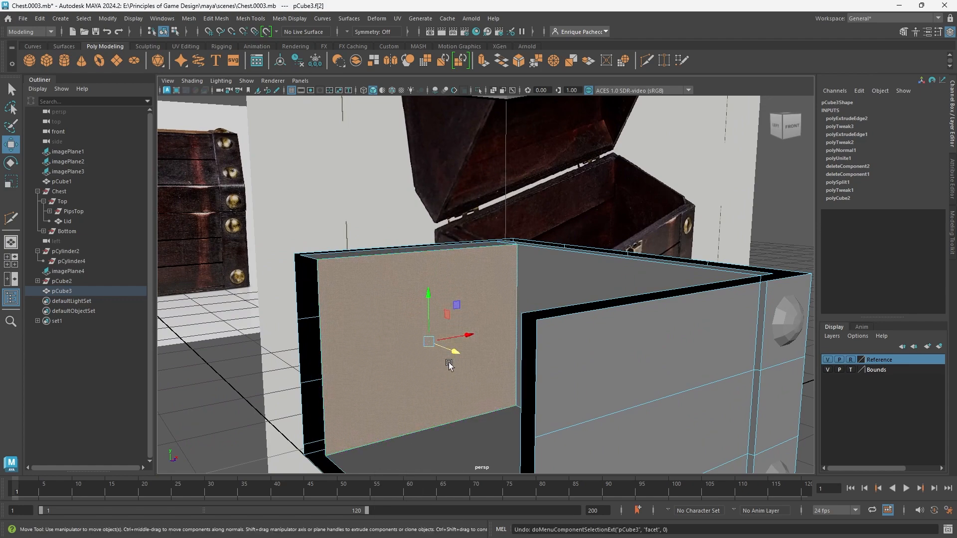
left_click_drag(448, 366, 622, 258, "alt")
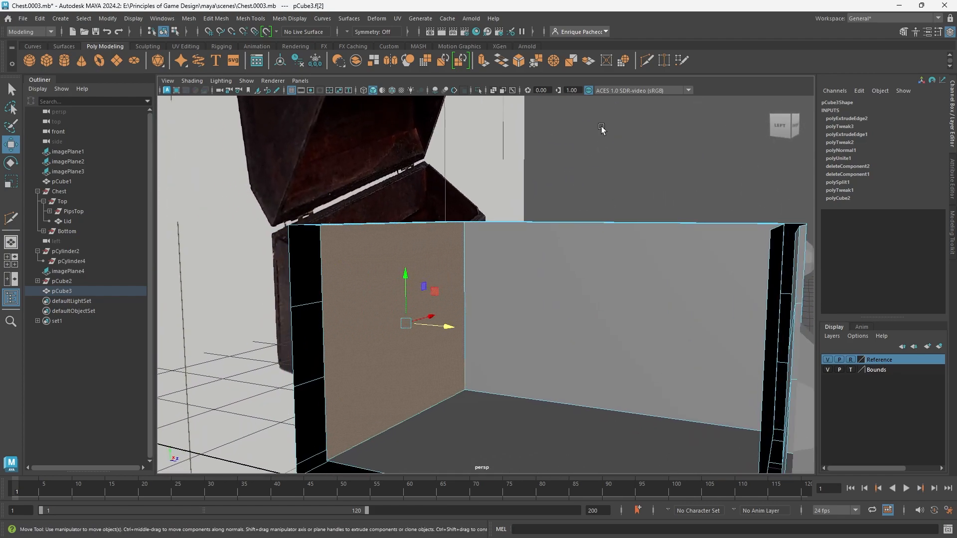
- Cut an edge loop around the inner walls with Multi-Cut and place it at a height of about 5.75 cm
left_click(646, 60)
left_click(464, 281)
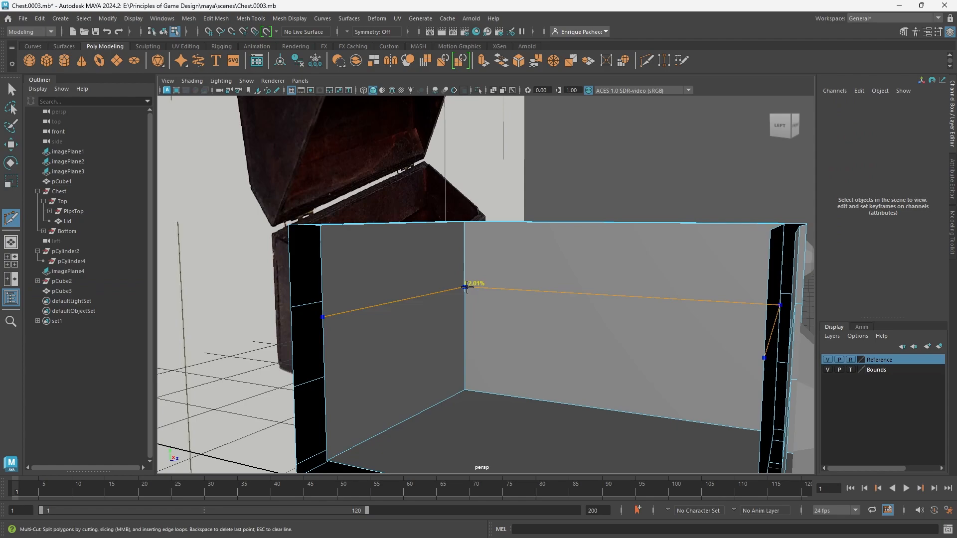
key("q")
right_click_drag(347, 311, 350, 234)
double_click(360, 303)
key("w")
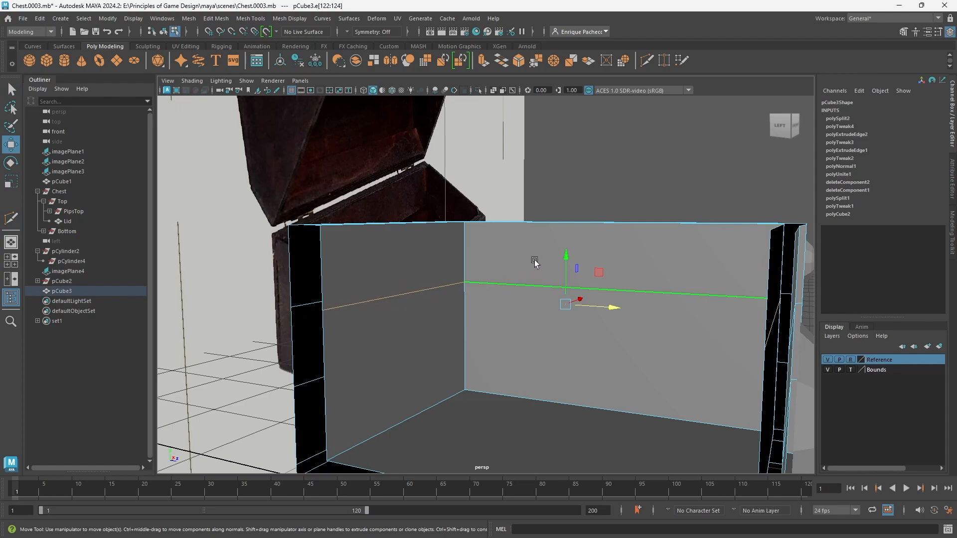
left_click_drag(566, 256, 294, 305)
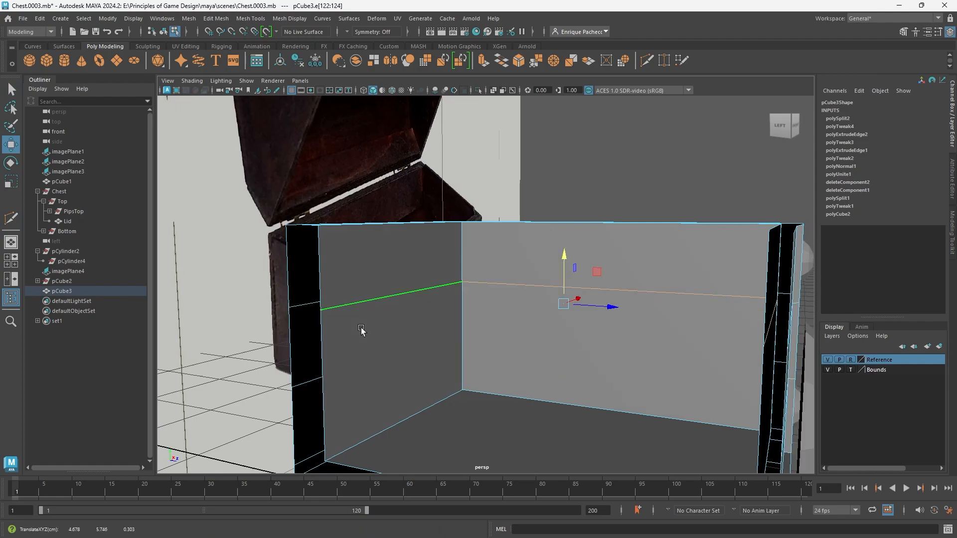
- Extrude the inner back wall's upper face inward along Z and check its depth in the top view
left_click_drag(362, 331, 367, 278, "alt")
right_click_drag(367, 273, 367, 234)
left_click(367, 234)
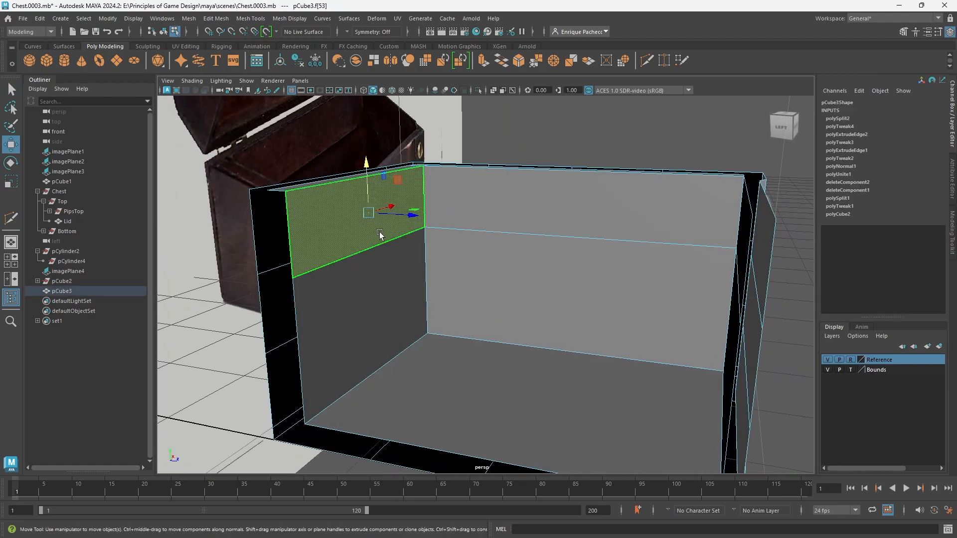
left_click_drag(412, 214, 429, 219, "shift")
left_click_drag(543, 222, 459, 157, "alt")
key("space")
key("space")
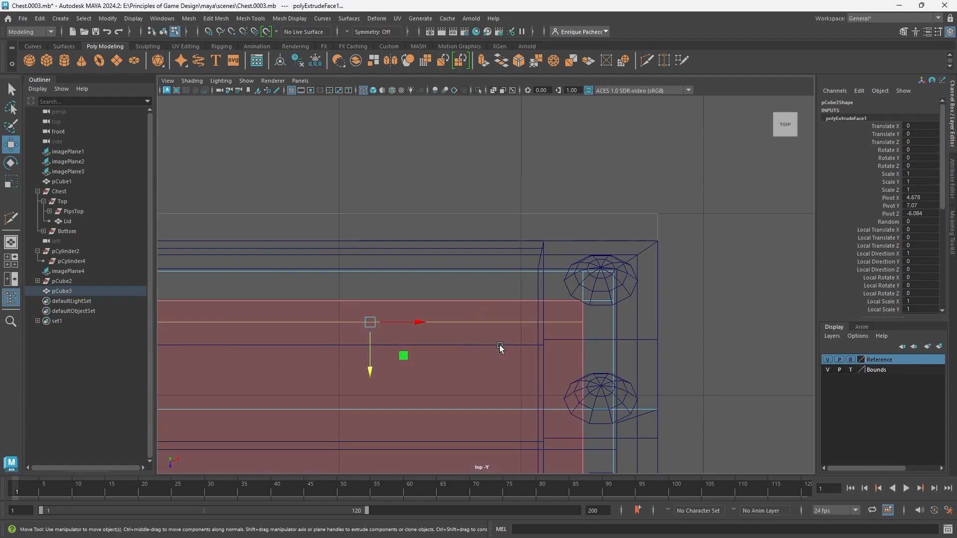
key("space")
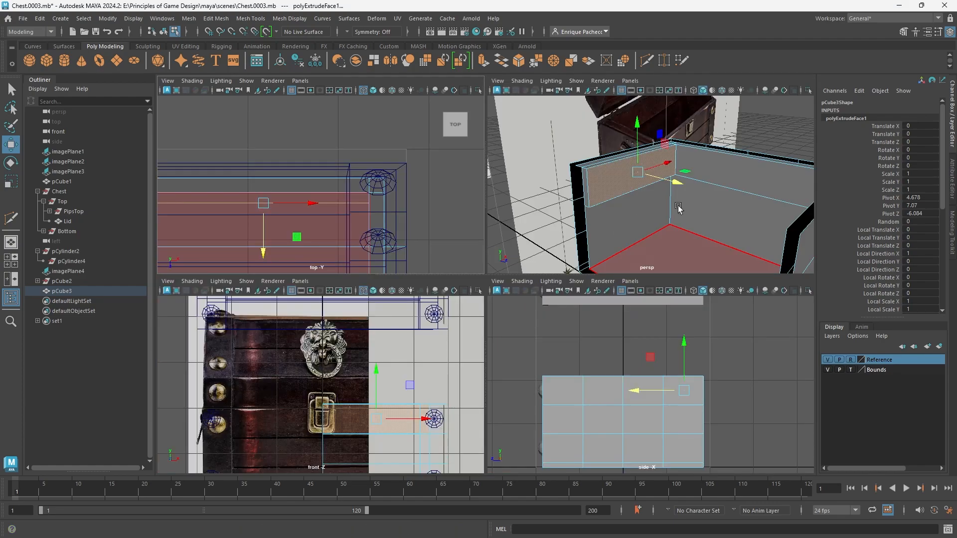
- Examine the rim and inner corner beside the extruded ledge in the full-size perspective view, selecting the rim's top face
key("space")
left_click_drag(508, 329, 452, 390, "alt")
left_click_drag(491, 360, 406, 417, "alt")
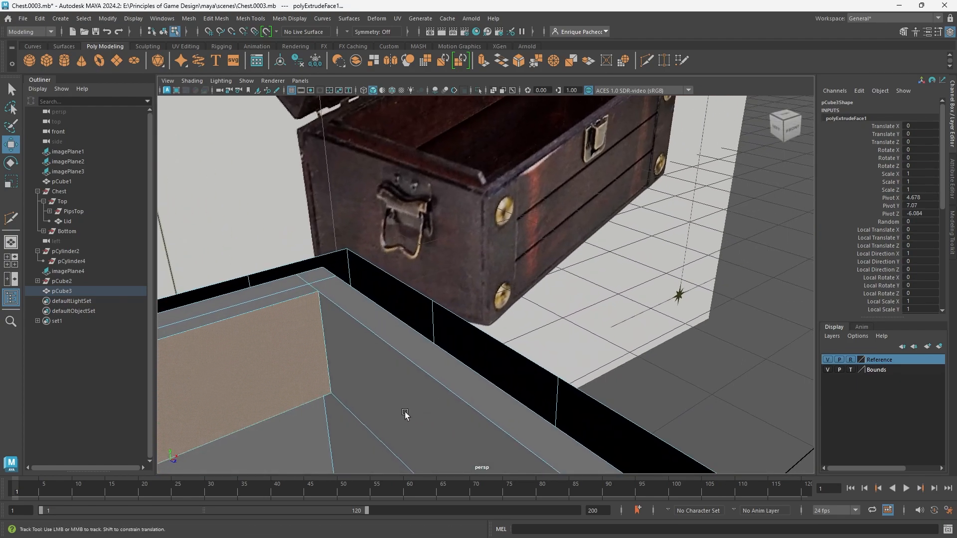
middle_click_drag(405, 416, 444, 403, "alt")
middle_click_drag(691, 230, 711, 214, "alt")
scroll(423, 273, "up", 5)
scroll(393, 293, "down", 2)
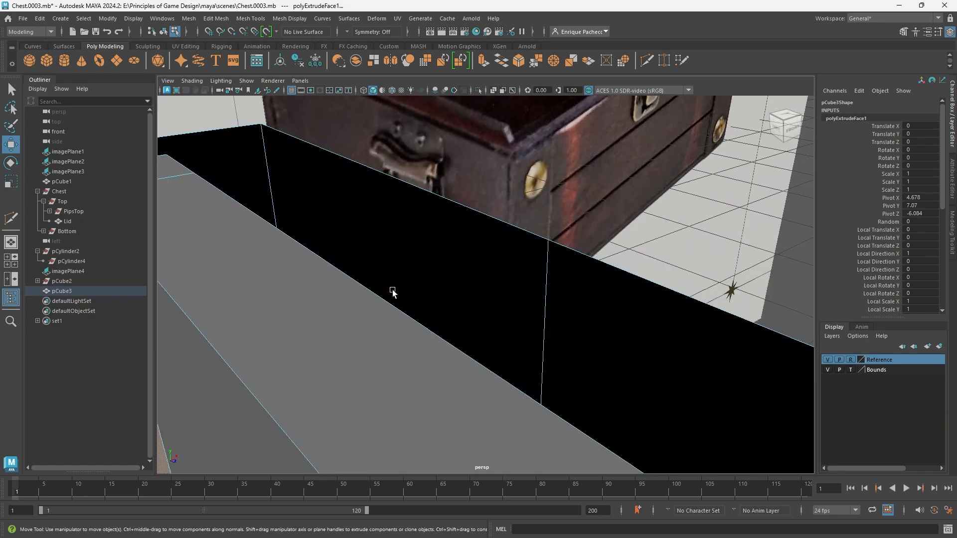
middle_click_drag(323, 327, 686, 338, "alt")
scroll(372, 311, "down", 1)
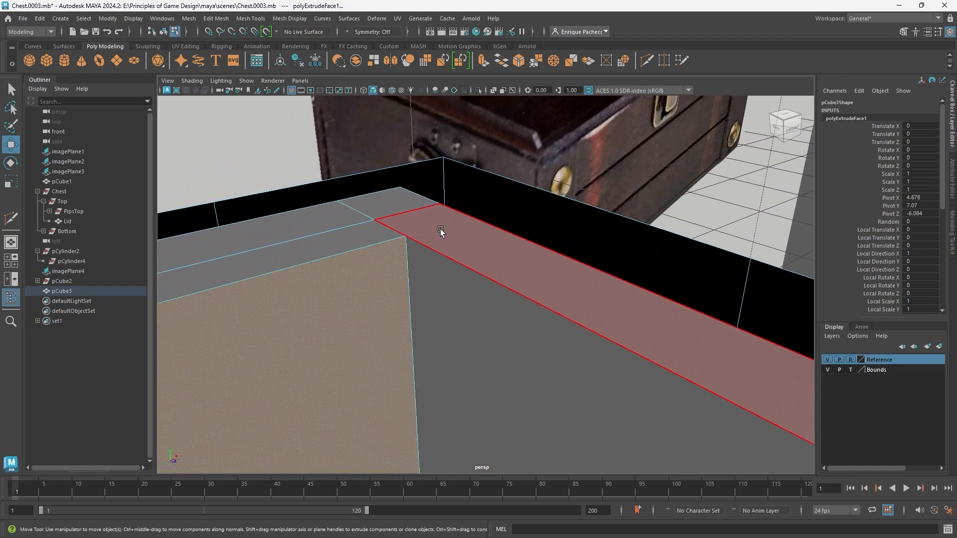
scroll(449, 250, "down", 1)
left_click(463, 255)
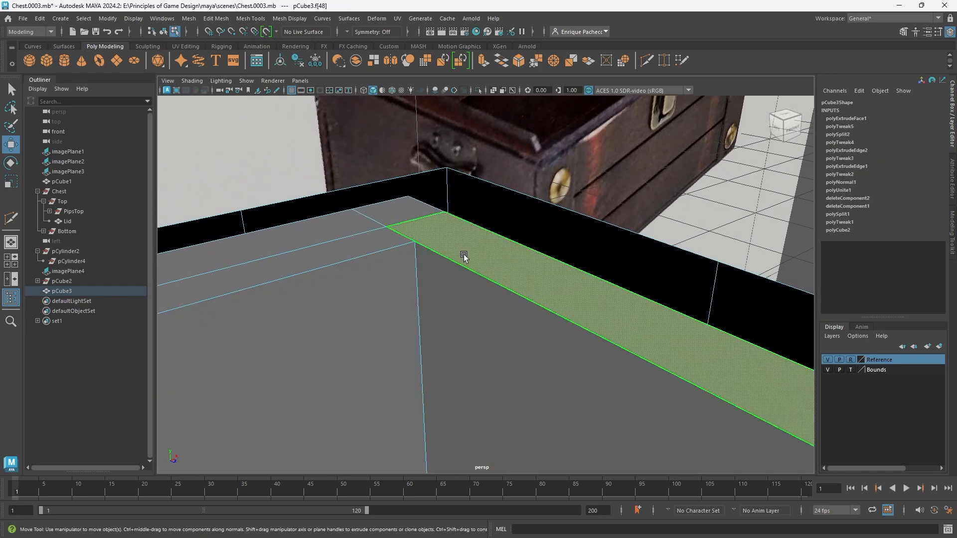
left_click_drag(470, 246, 457, 319, "alt")
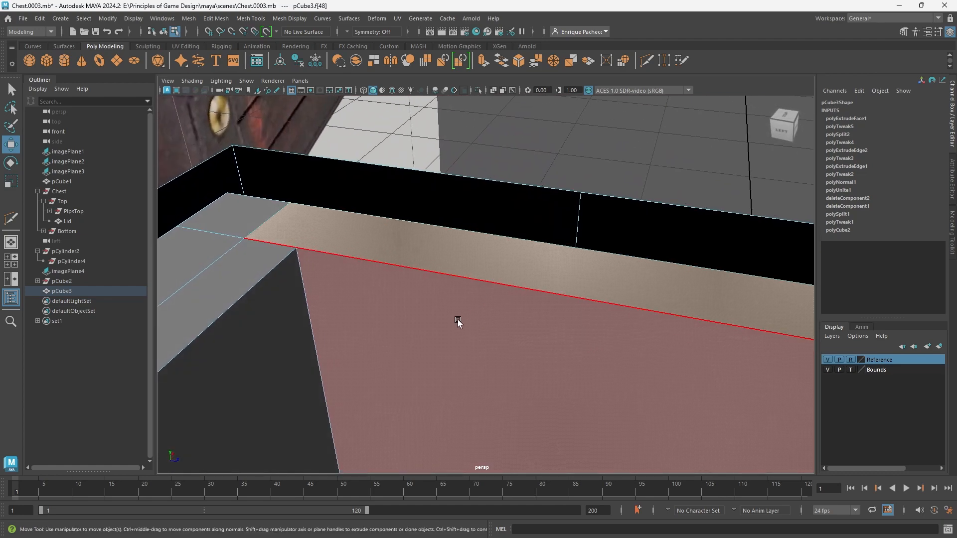
middle_click_drag(343, 333, 443, 274, "alt")
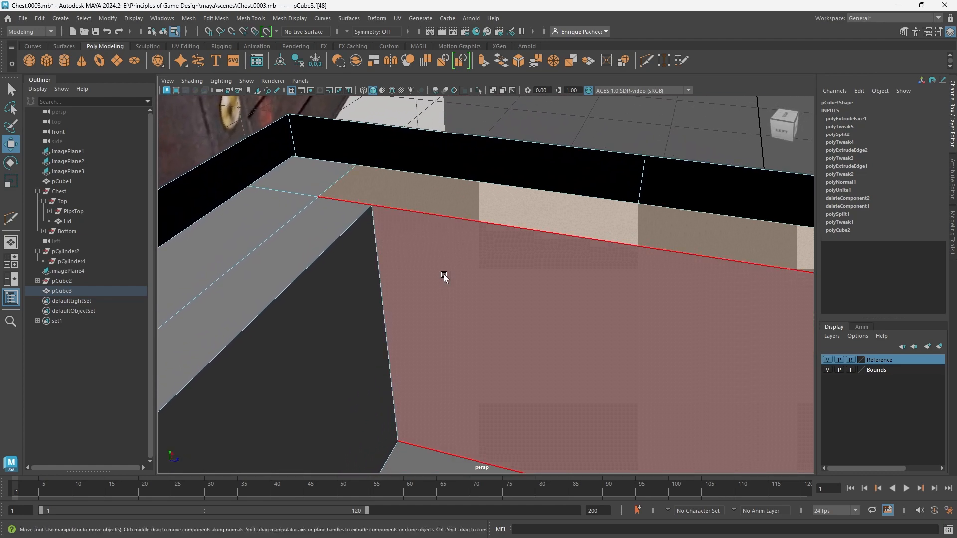
- Inspect the ledge's inner corner in smooth preview and wireframe, selecting the ledge's hidden end face
key("3")
scroll(438, 342, "down", 5)
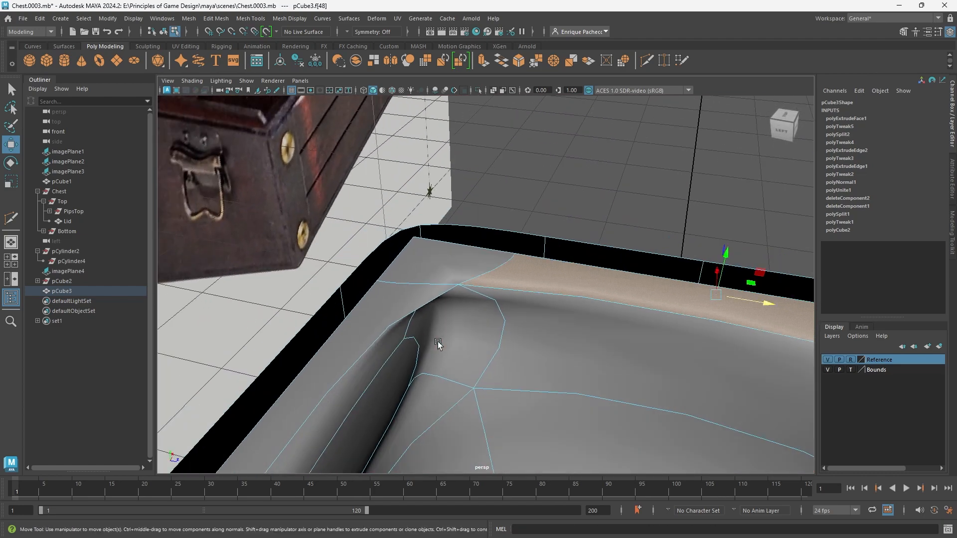
left_click_drag(438, 344, 395, 267, "alt")
left_click(477, 226)
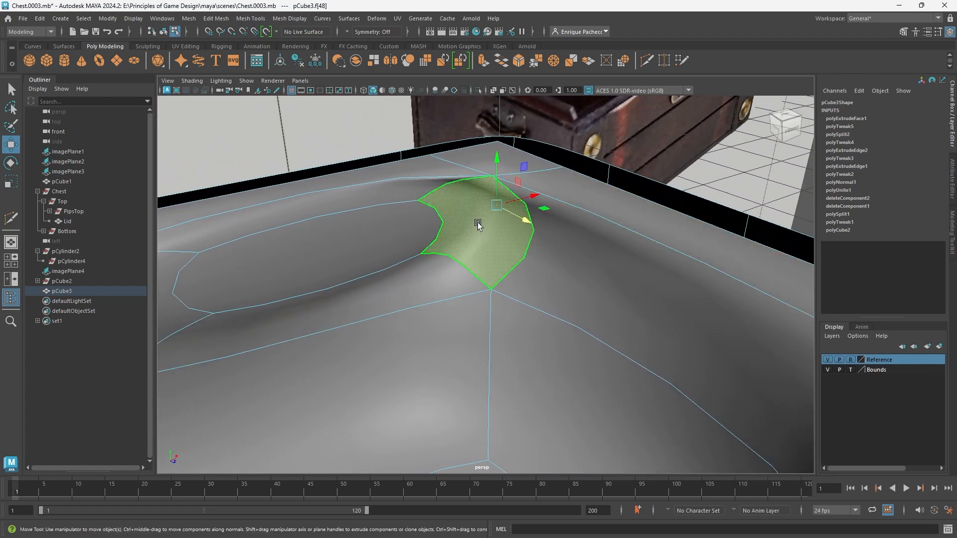
key("1")
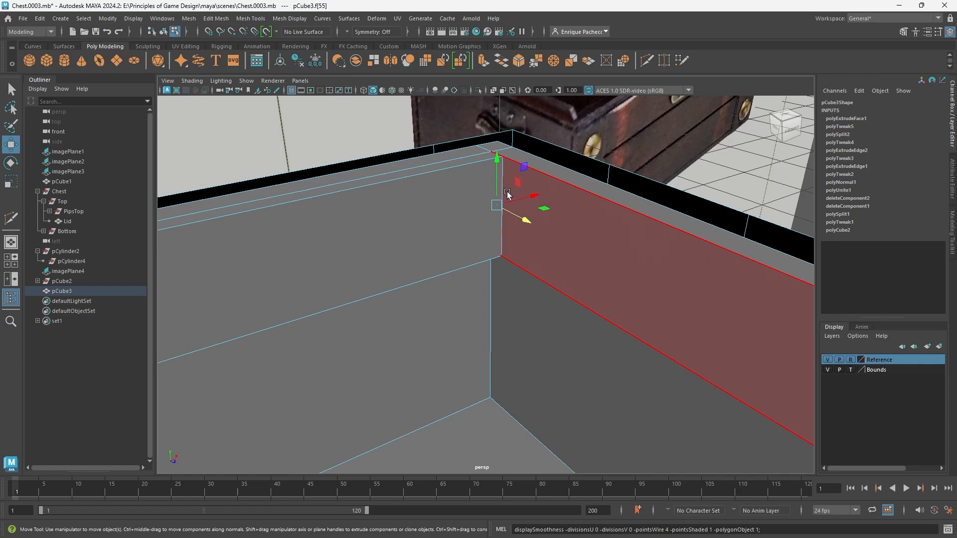
key("4")
scroll(507, 194, "down", 3)
left_click_drag(504, 188, 587, 209, "alt")
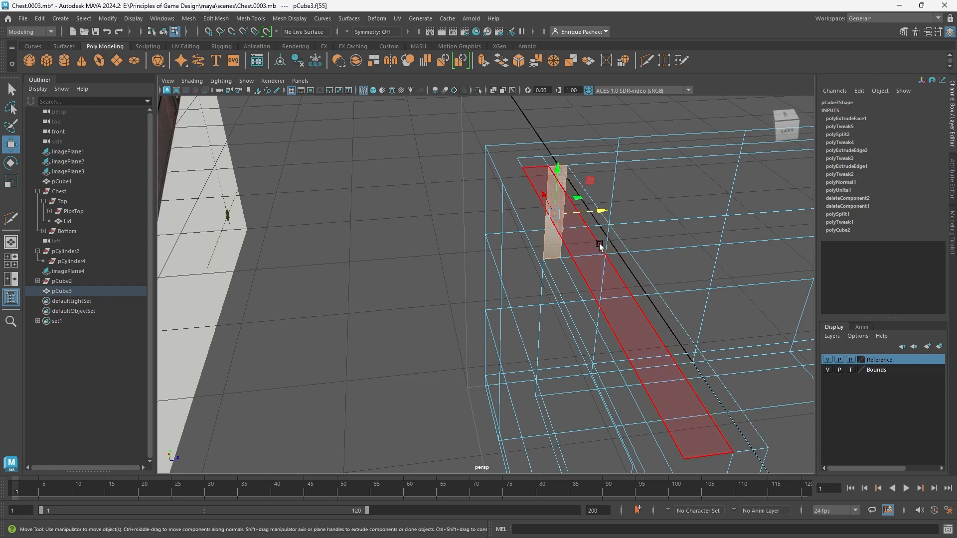
left_click_drag(627, 262, 581, 262, "alt")
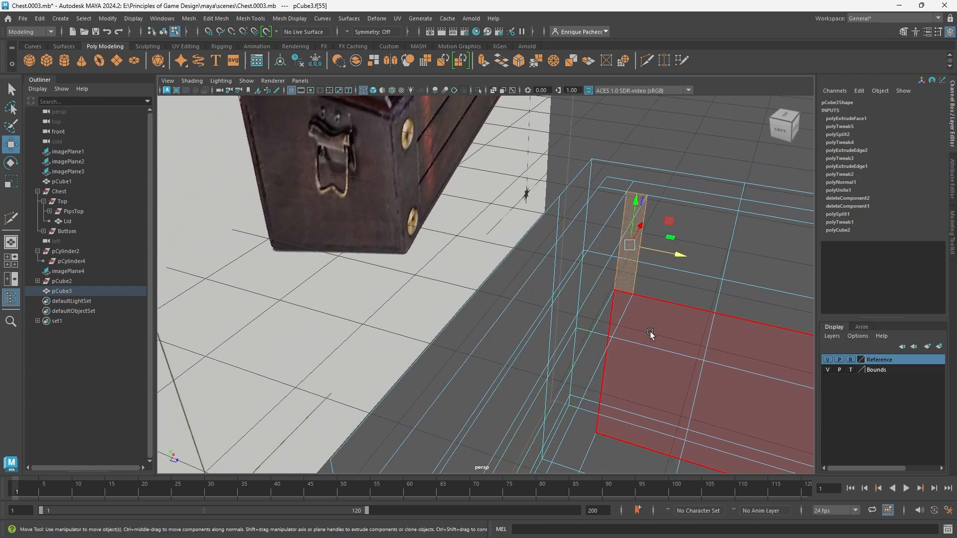
key("5")
mouse_move(658, 316)
left_mouse_down("alt")
mouse_move(536, 303)
mouse_move(544, 225)
left_mouse_up("alt")
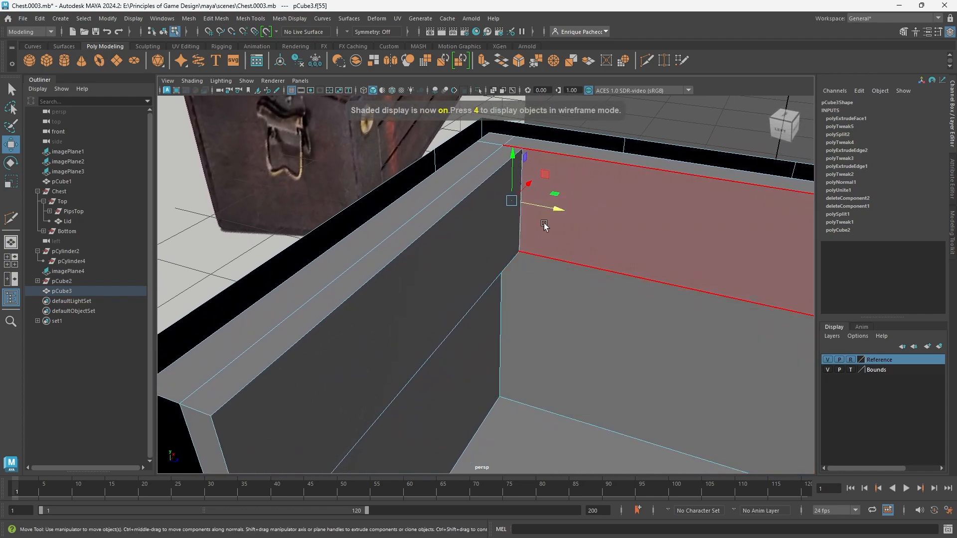
- Cut an edge loop with Multi-Cut across the rim and inner side wall, close to the ledge's corner
left_click(650, 60)
left_click(503, 145)
left_click_drag(527, 160, 468, 309, "alt")
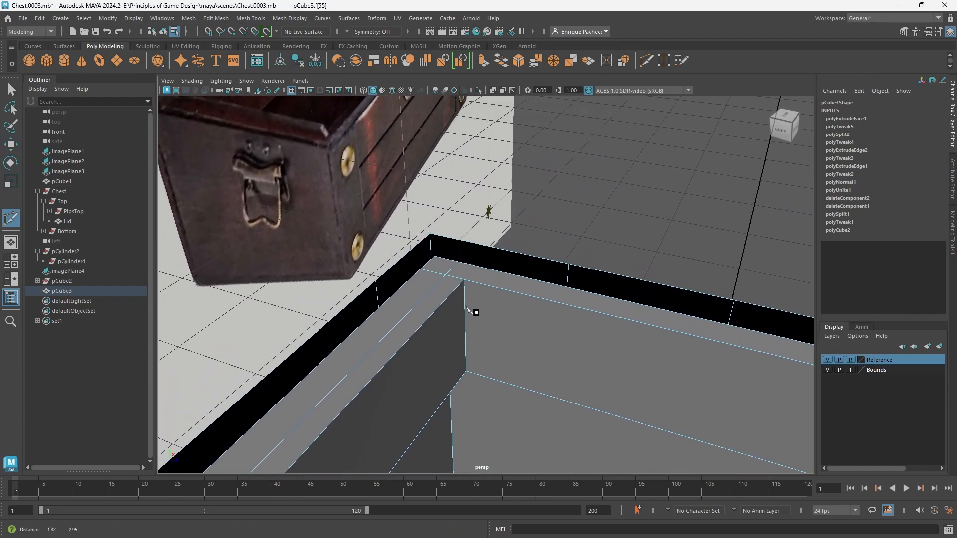
scroll(470, 310, "up", 5)
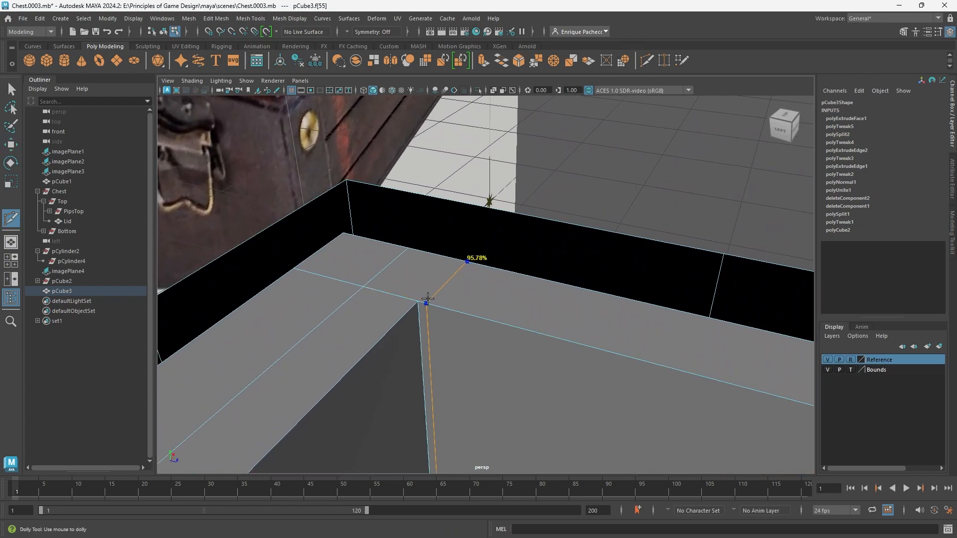
left_click(434, 298)
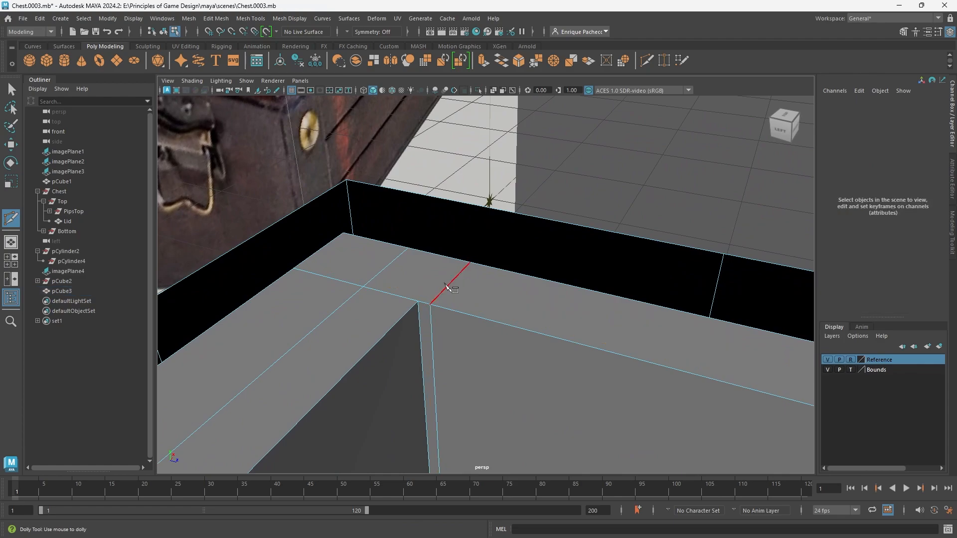
- Select the new edge loop and vertex-snap it along Z to line up with the ledge's inner corner
key("q")
right_click_drag(447, 237, 447, 234)
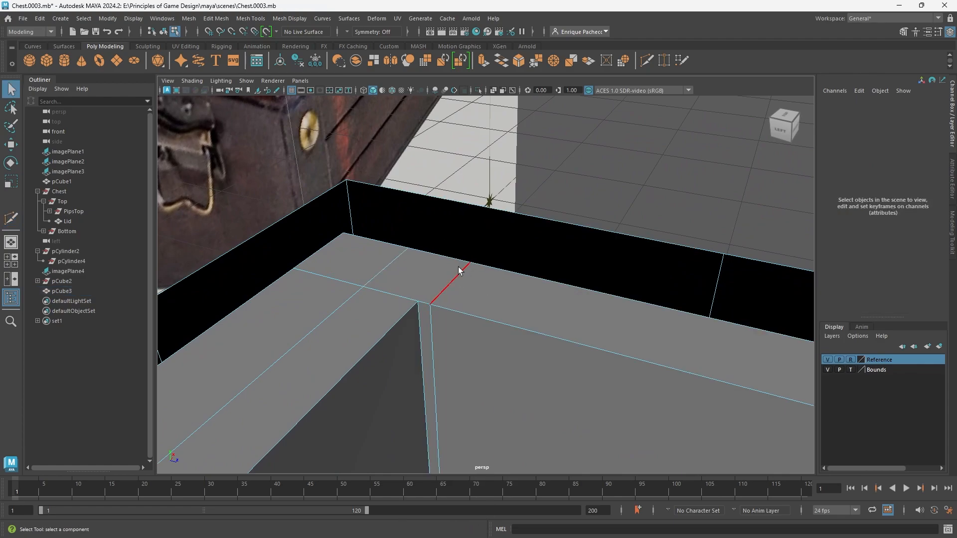
double_click(459, 271)
key("w")
scroll(444, 324, "down", 4)
scroll(442, 328, "down", 3)
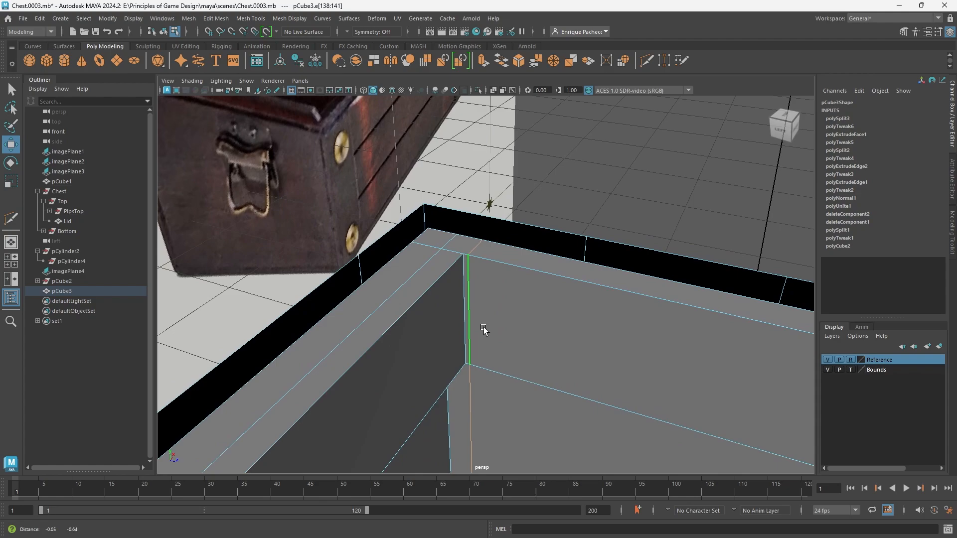
key("v")
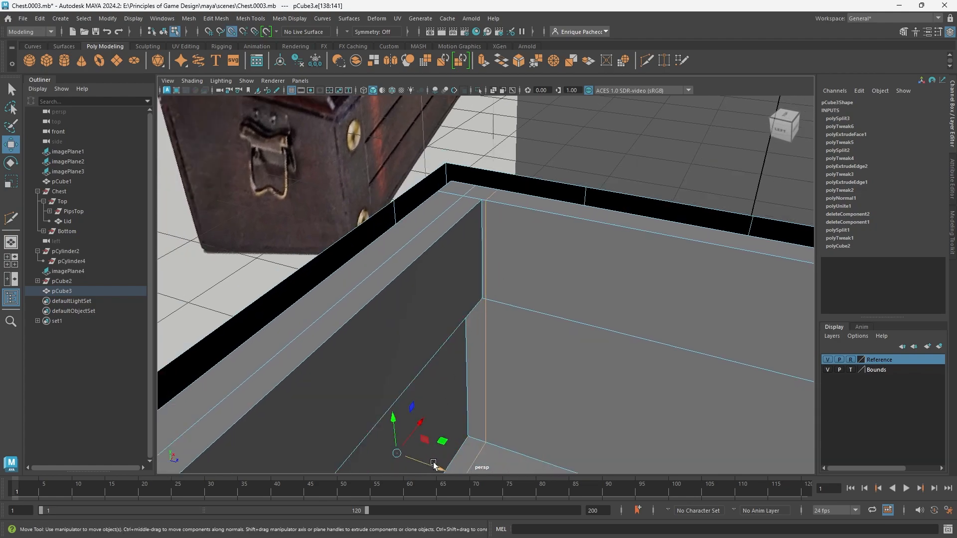
left_click_drag(438, 467, 486, 205)
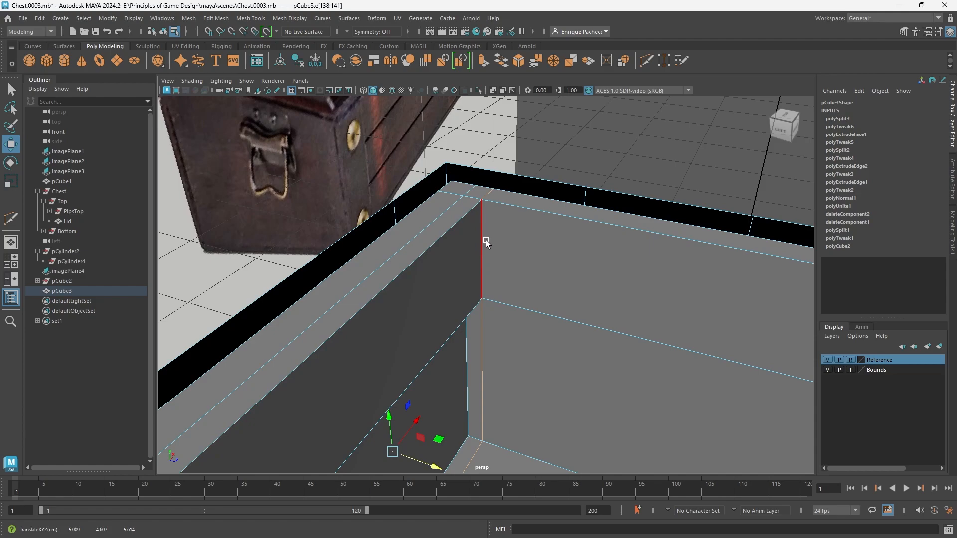
- Delete the ledge's hidden end face and the overlapping side wall face at the inner corner
left_click_drag(486, 240, 537, 318, "alt")
right_click_drag(539, 253, 533, 282)
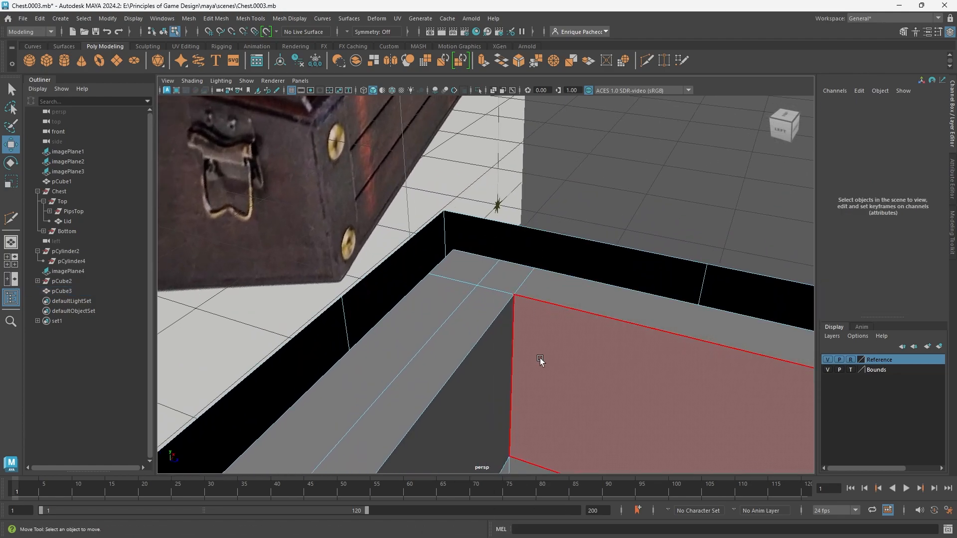
key("3")
left_click_drag(537, 359, 393, 307, "alt")
left_click(472, 241)
left_click(432, 220, "shift")
key("1")
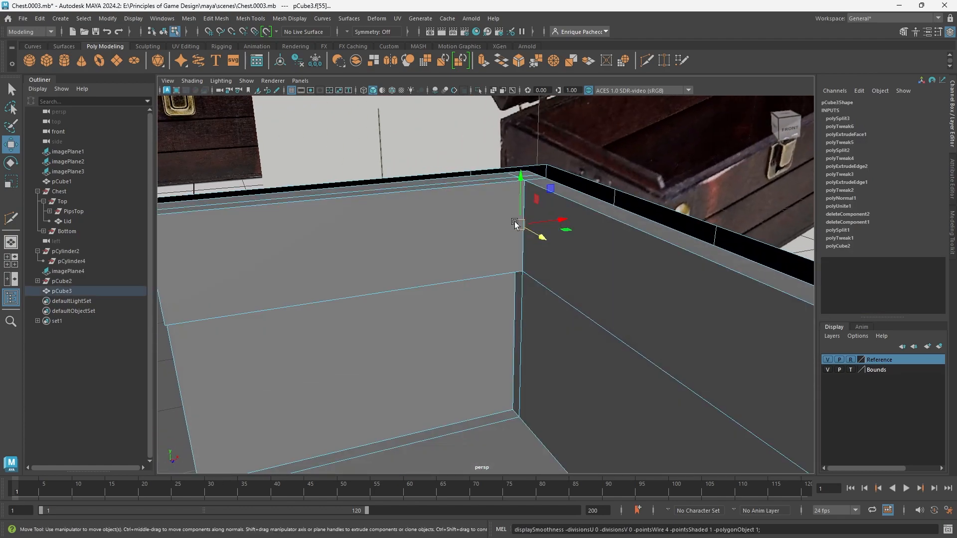
mouse_move(514, 222)
left_mouse_down("alt")
mouse_move(528, 190)
mouse_move(536, 250)
mouse_move(621, 229)
mouse_move(581, 225)
mouse_move(543, 244)
left_mouse_up("alt")
key("4")
key("5")
scroll(533, 251, "up", 3)
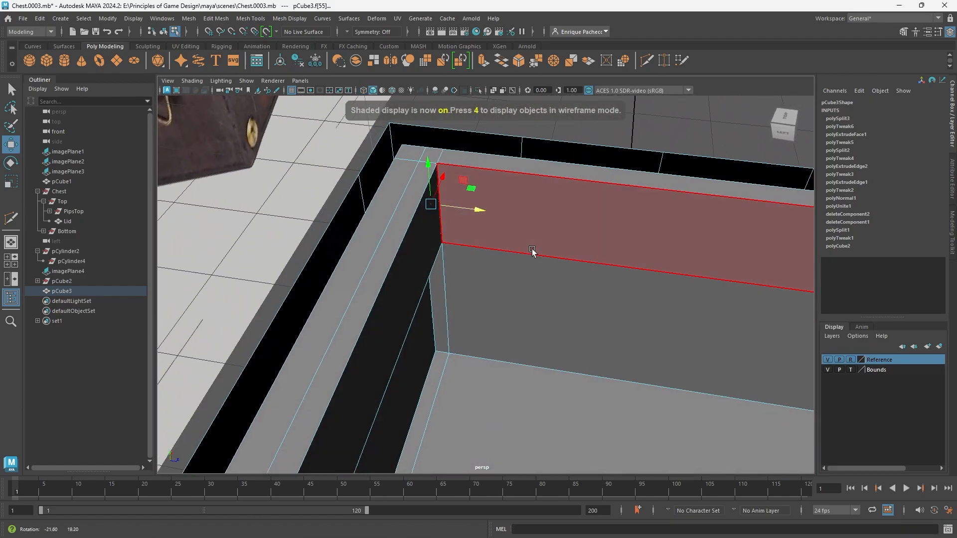
left_click(532, 252)
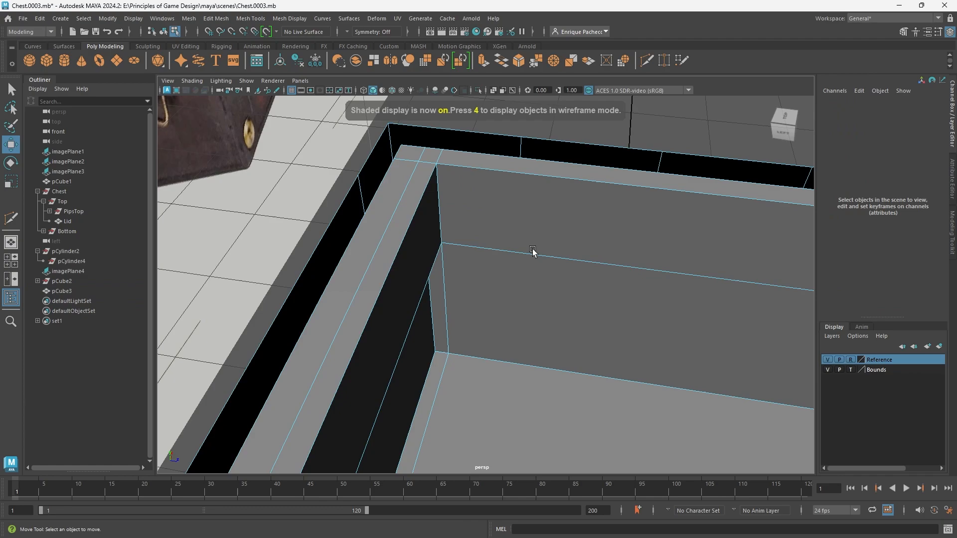
- Check the cleaned-up inner corner in smooth preview, then return to the unsmoothed display
key("3")
left_click_drag(495, 286, 468, 268, "alt")
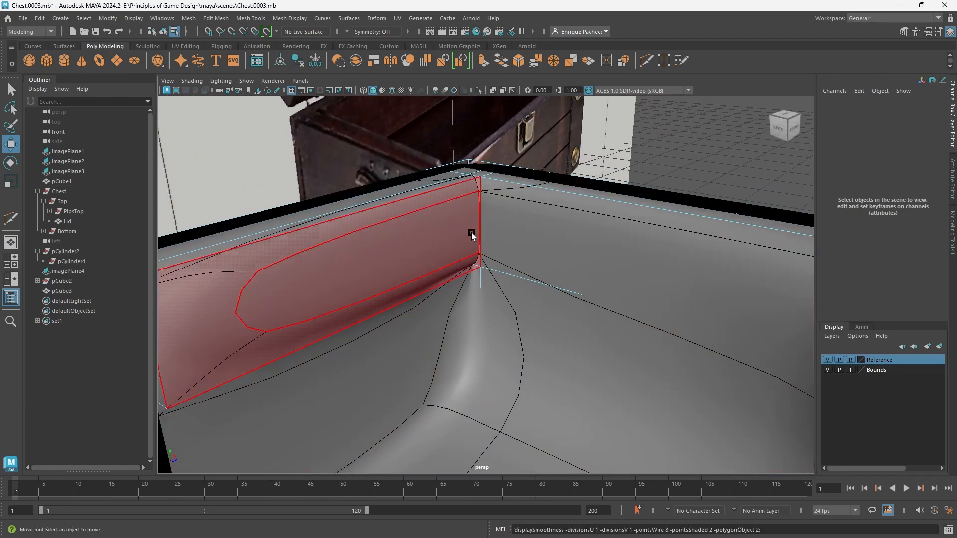
key("1")
left_click_drag(471, 232, 533, 319, "alt")
scroll(513, 253, "up", 5)
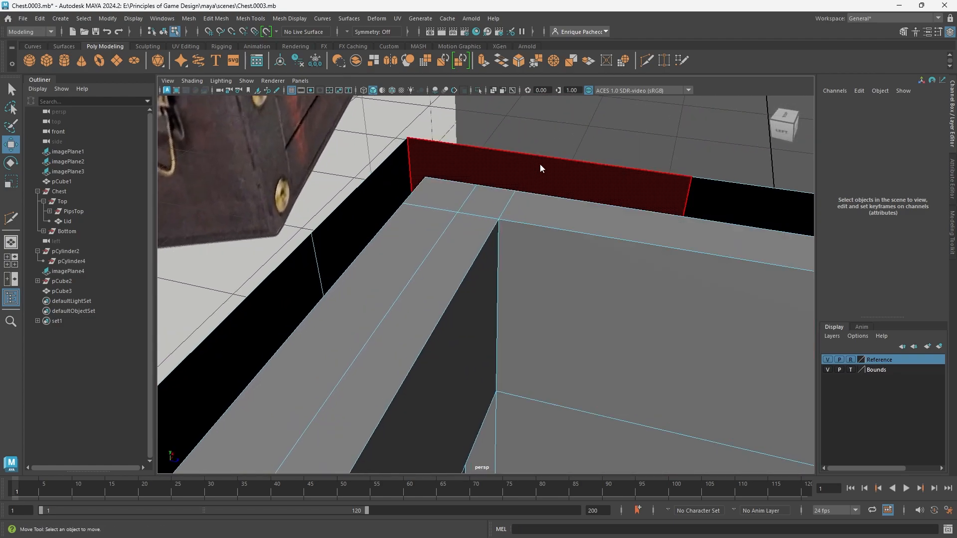
- Switch the mesh to vertex selection and turn on the Poly Count heads-up display
right_click_drag(539, 168, 516, 165)
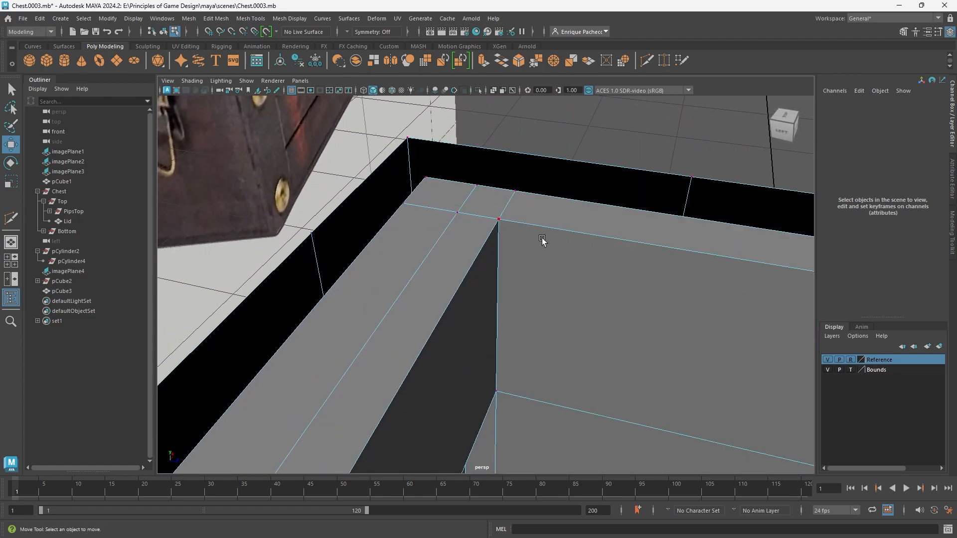
left_click_drag(541, 240, 523, 239, "alt")
middle_click_drag(507, 326, 515, 289, "alt")
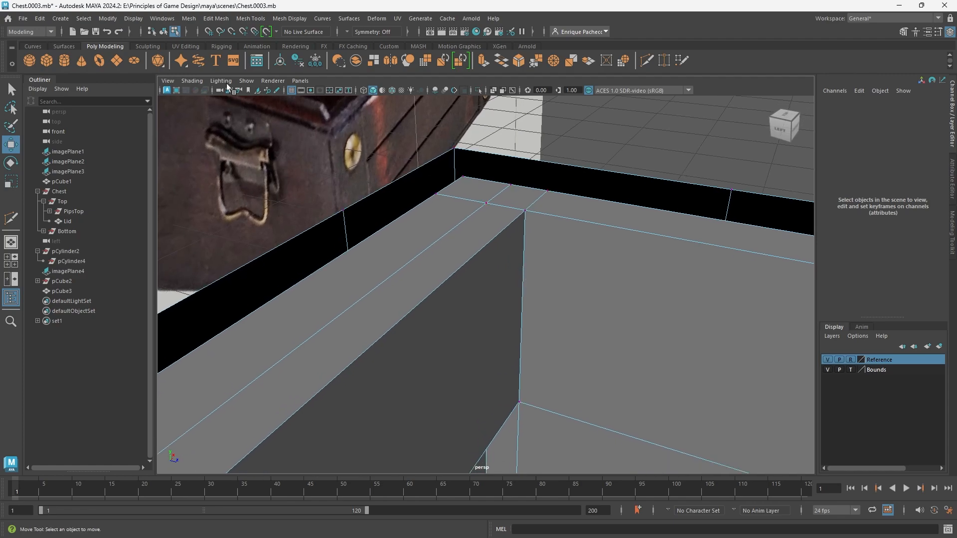
left_click(130, 19)
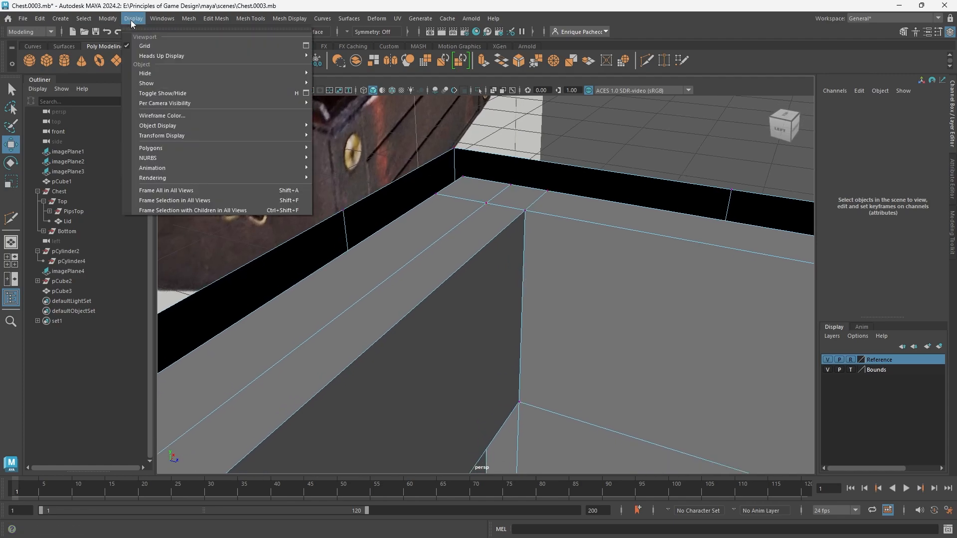
mouse_move(148, 57)
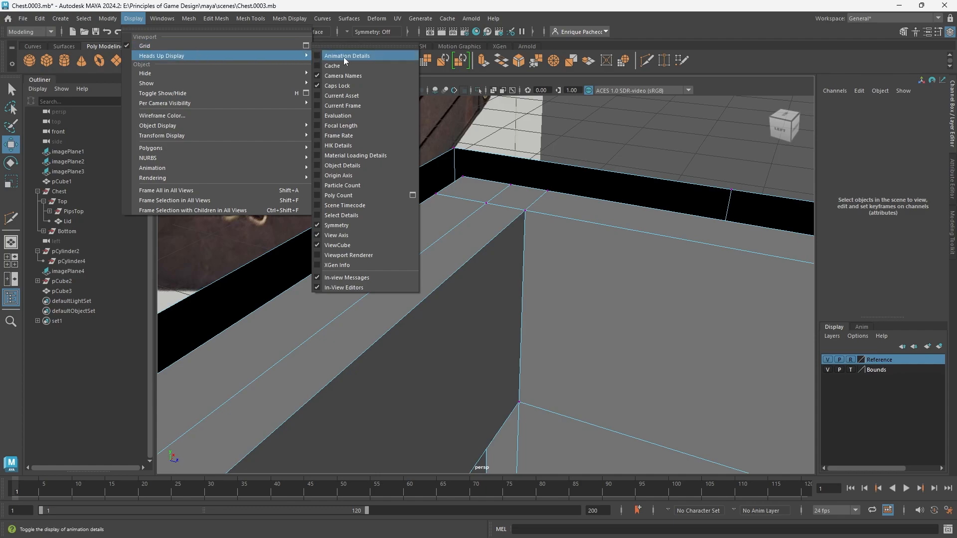
left_click(317, 195)
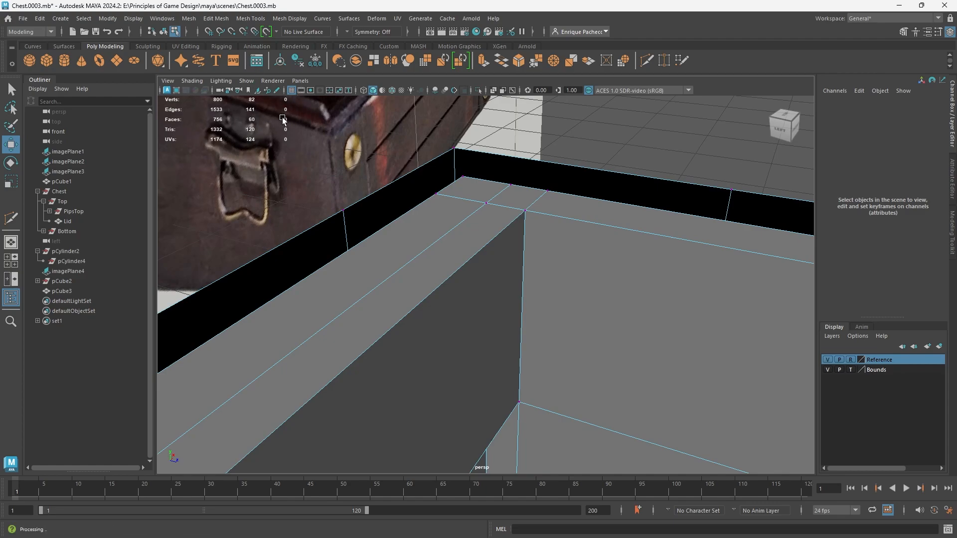
- Select the vertices around the ledge corner and outer rim one at a time and check the Poly Count display for duplicates
left_click(545, 191)
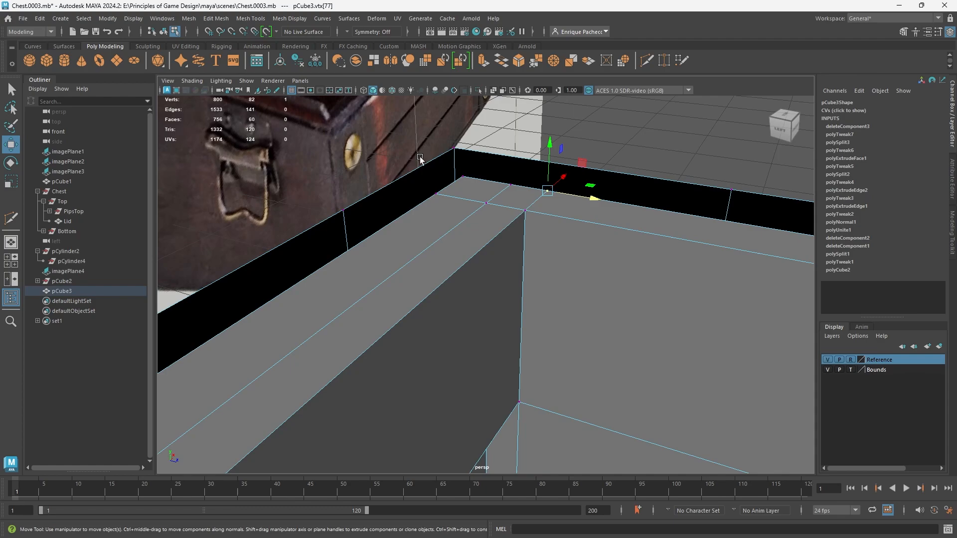
left_click(510, 184)
left_click(463, 176)
left_click(437, 194)
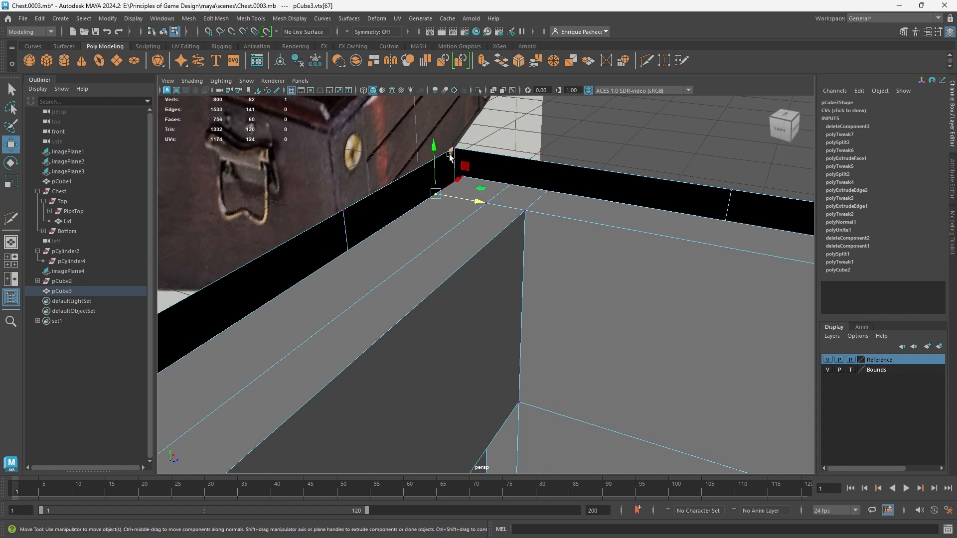
left_click(454, 147)
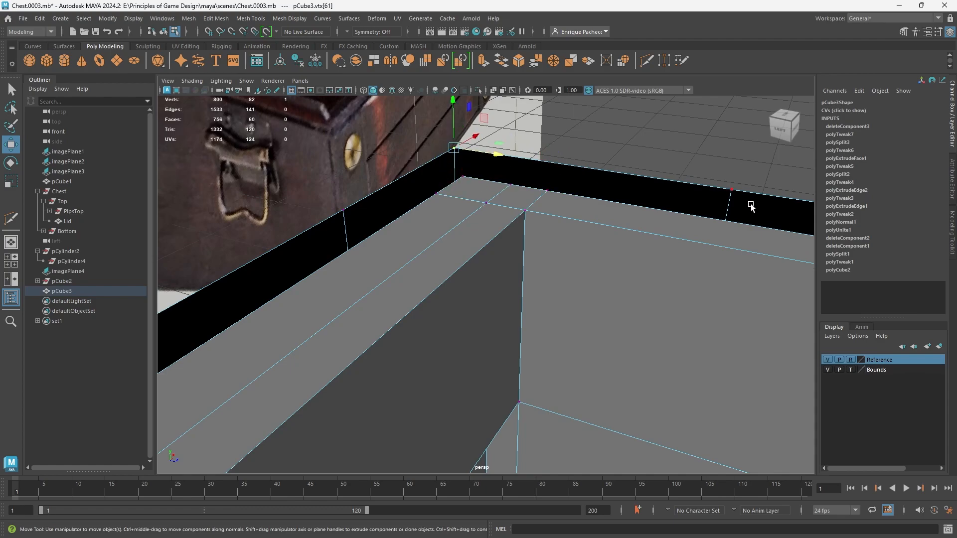
left_click(732, 190)
left_click(609, 132)
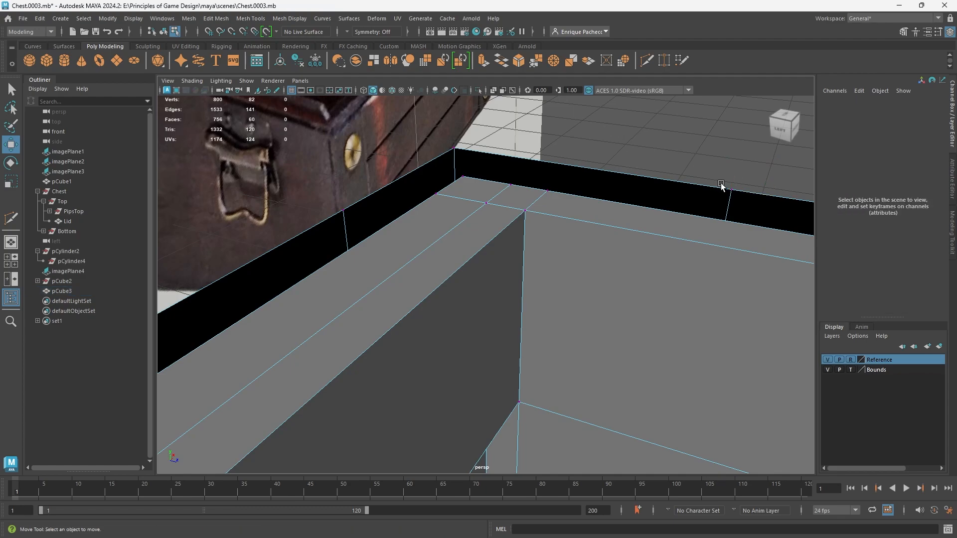
left_click_drag(698, 154, 774, 209)
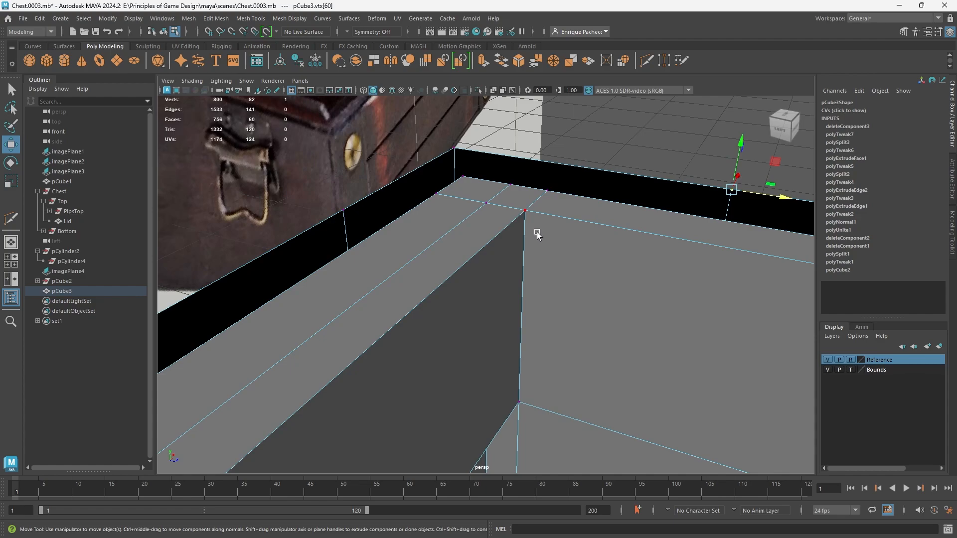
- Preview the ledge's upper inner corner smoothed, then merge its two overlapping vertices with a distance threshold of 0.01
left_click(514, 208)
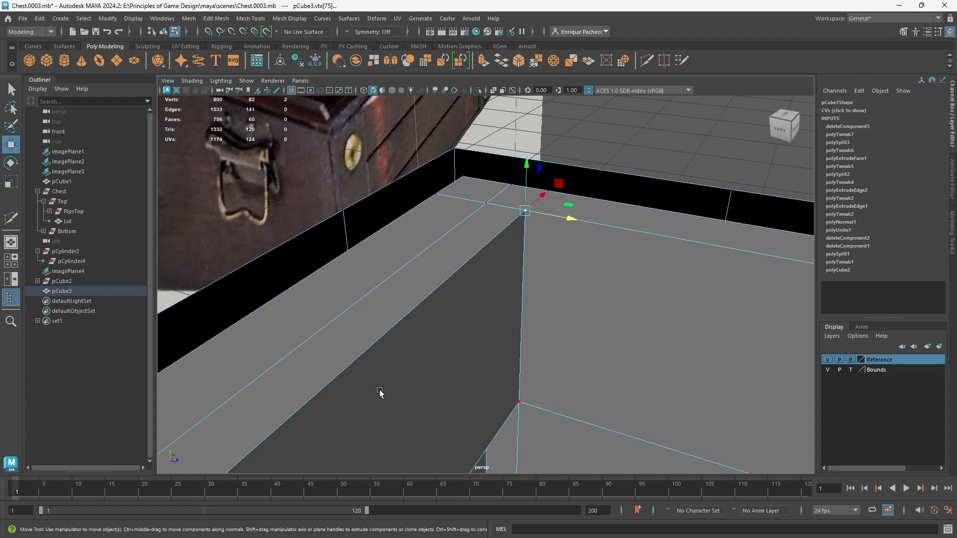
key("3")
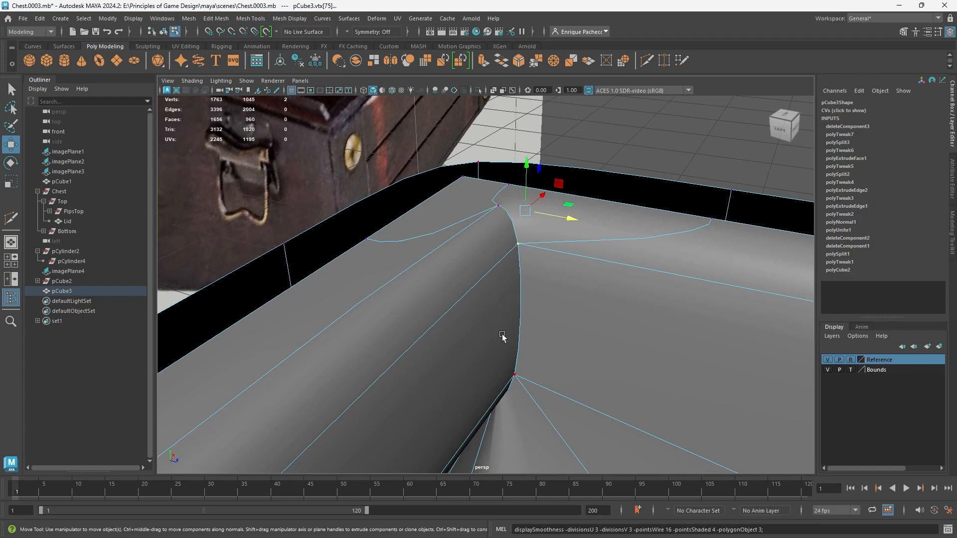
key("1")
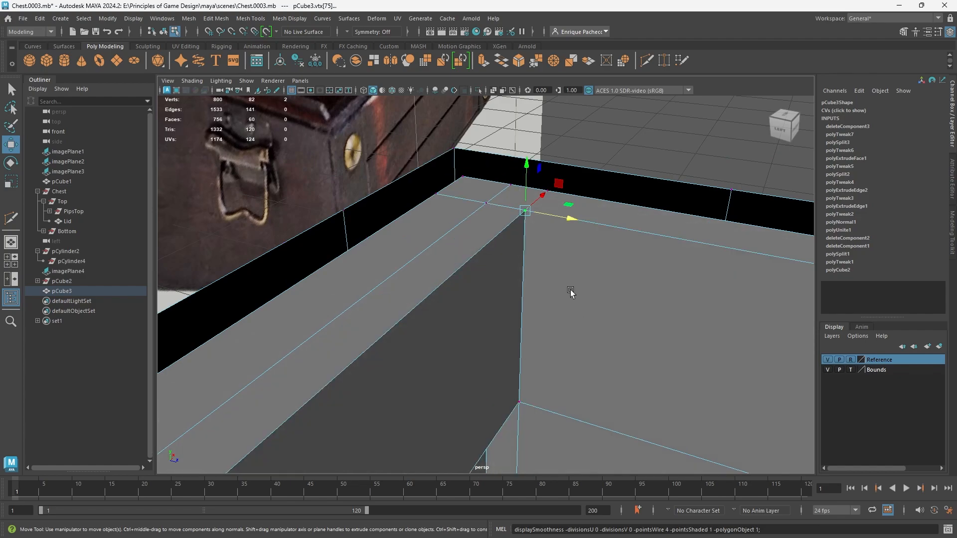
key("q")
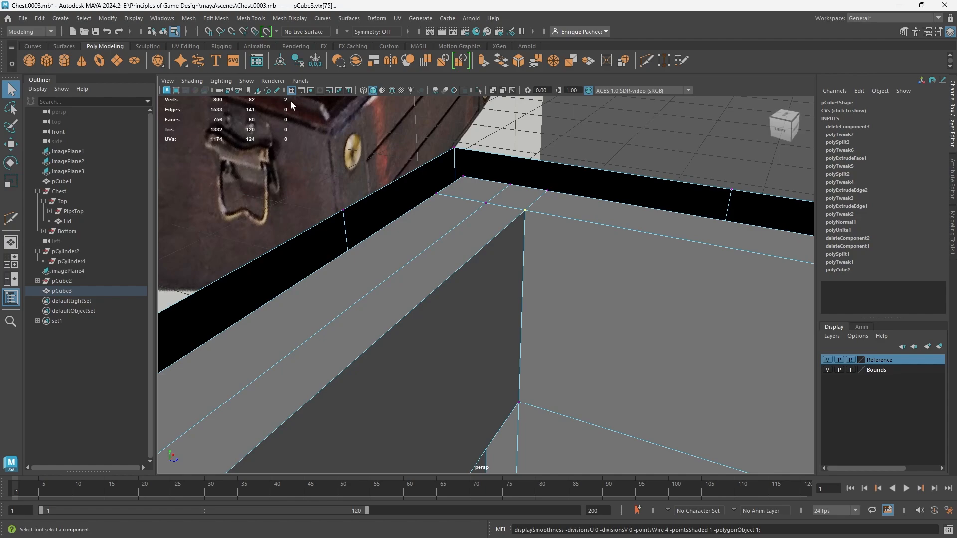
left_click(523, 212)
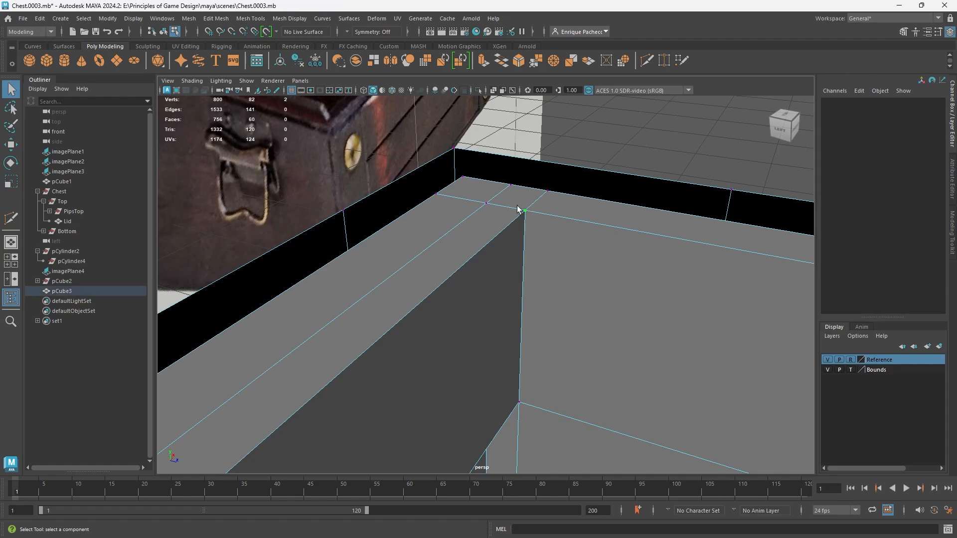
left_click(533, 62)
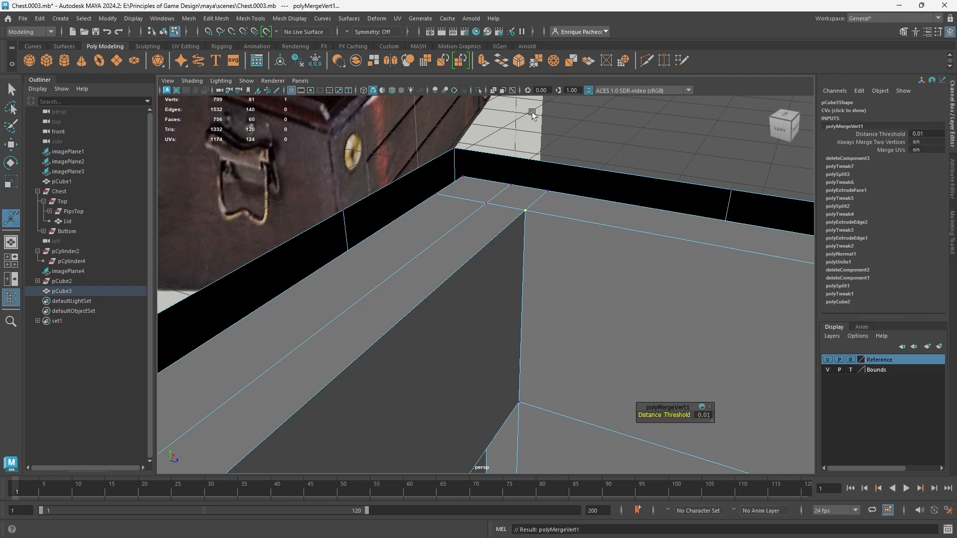
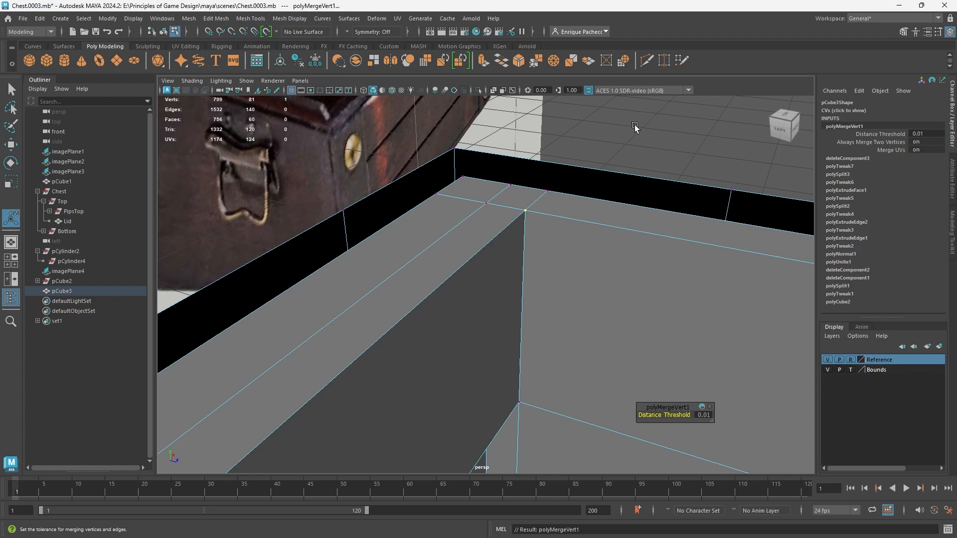
- Try merging the inner corner vertex with its two neighbours at a distance threshold of 1, then undo the merge and clear the selection
left_click(615, 148)
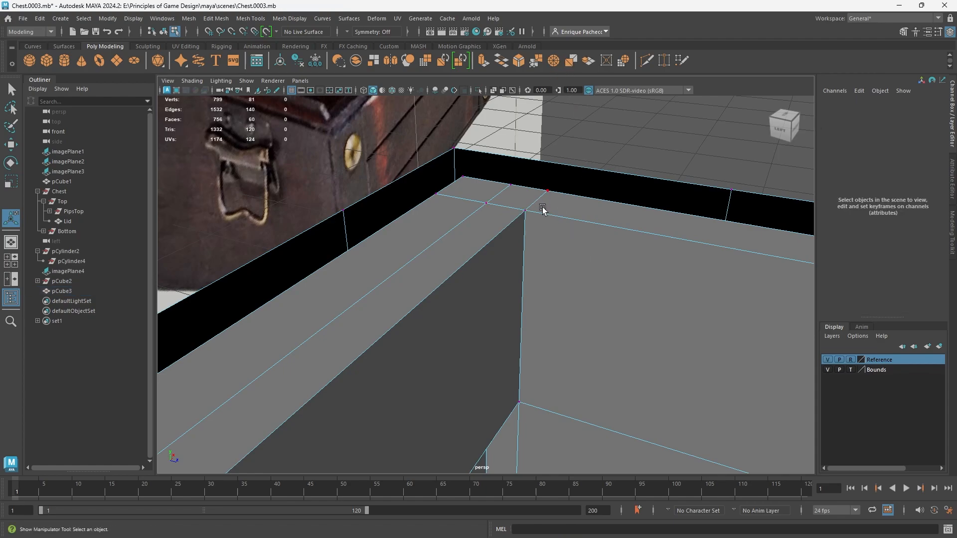
left_click_drag(557, 225, 506, 173)
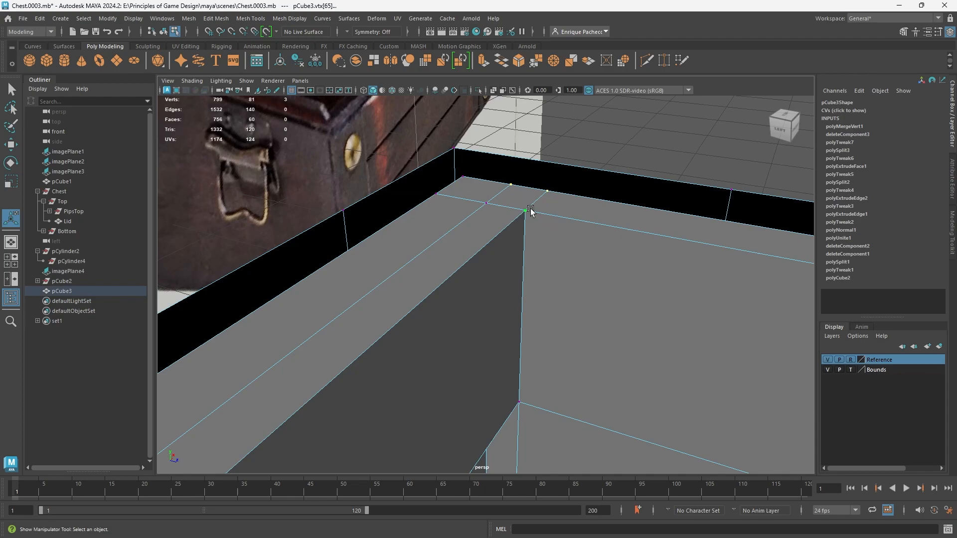
left_click(539, 64)
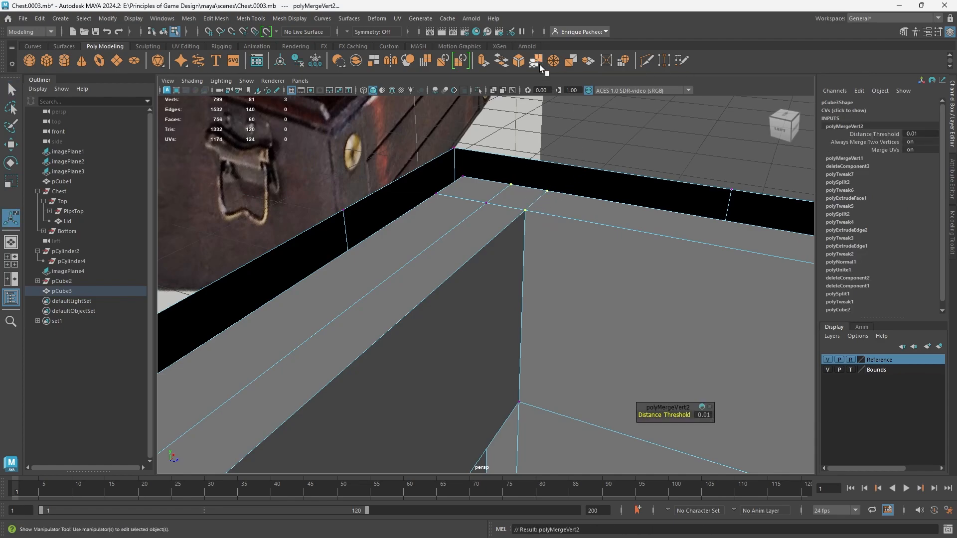
left_click_drag(663, 414, 690, 410)
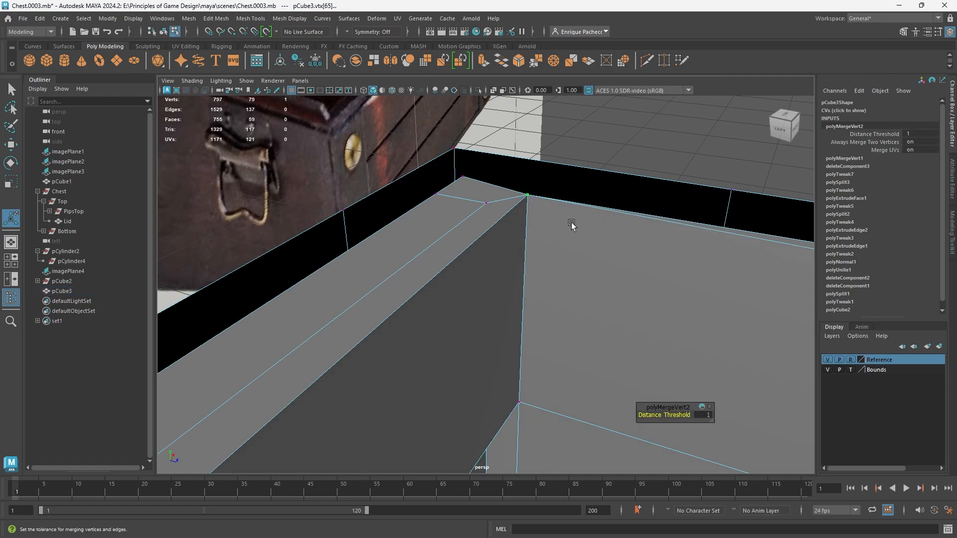
key("ctrl+z")
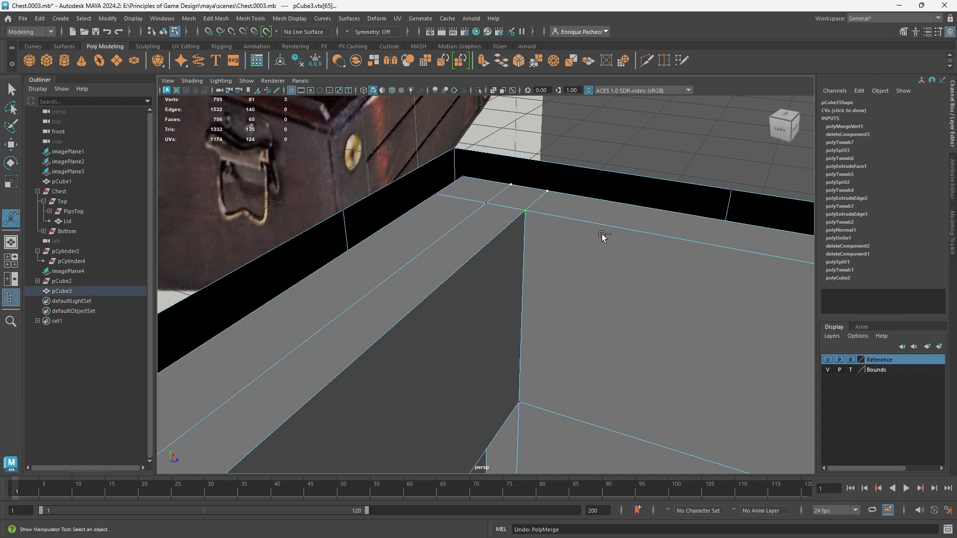
left_click(630, 168)
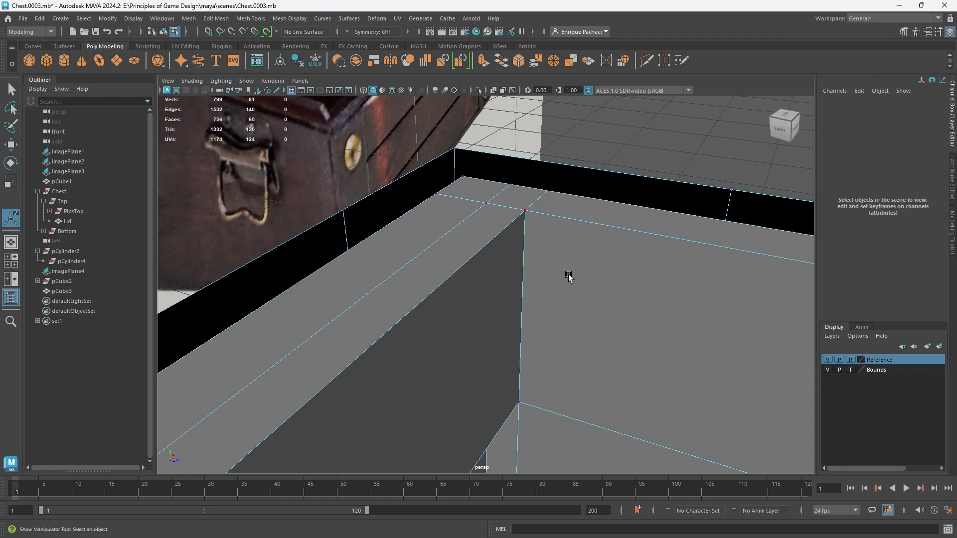
scroll(568, 326, "down", 1)
scroll(549, 289, "up", 2)
key("ctrl+z")
left_click(630, 133)
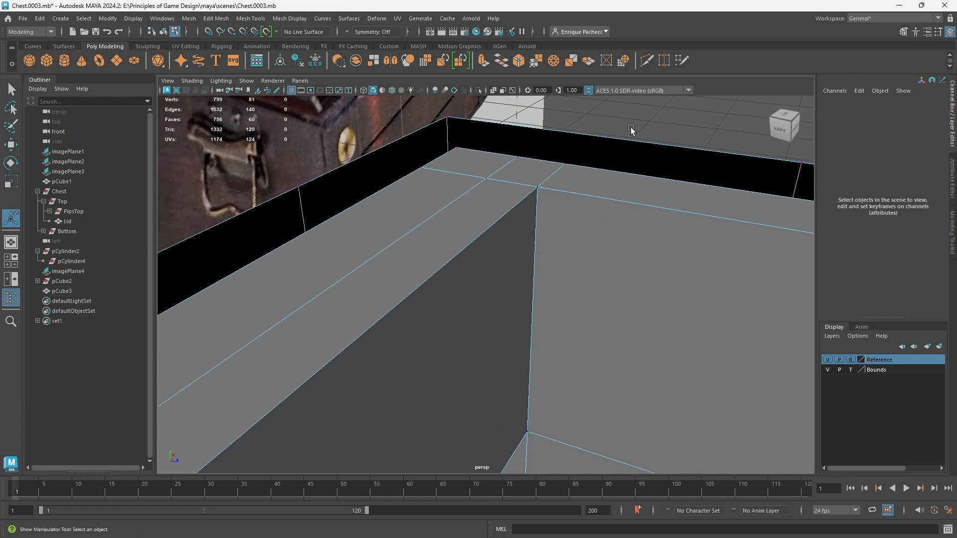
- Select the overlapping vertices at the ledge's lower inner corner in wireframe and merge them with a distance threshold of 0.01
left_click_drag(561, 292, 555, 275, "alt")
left_click_drag(588, 367, 524, 247, "alt")
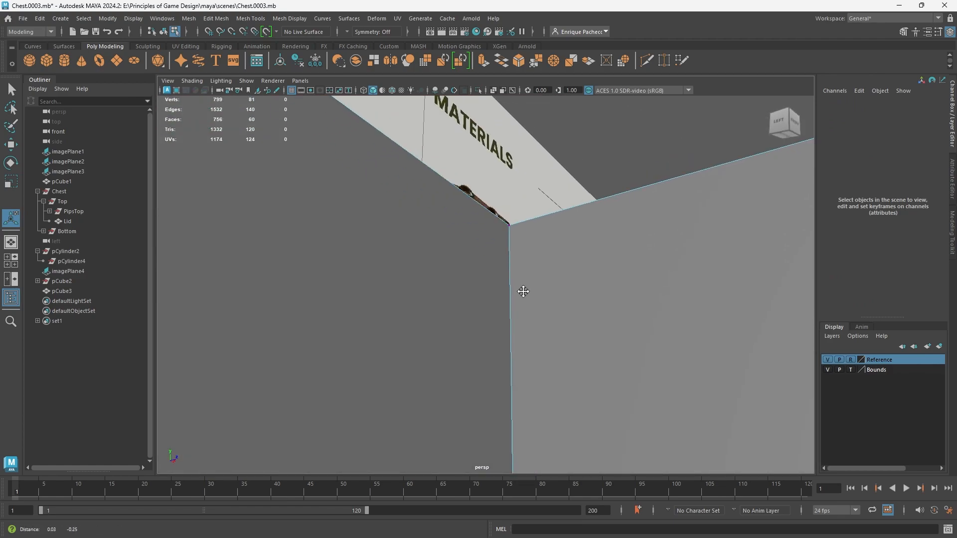
middle_click_drag(523, 292, 504, 209, "alt")
left_click_drag(510, 315, 502, 282, "alt")
middle_click_drag(513, 386, 483, 327, "alt")
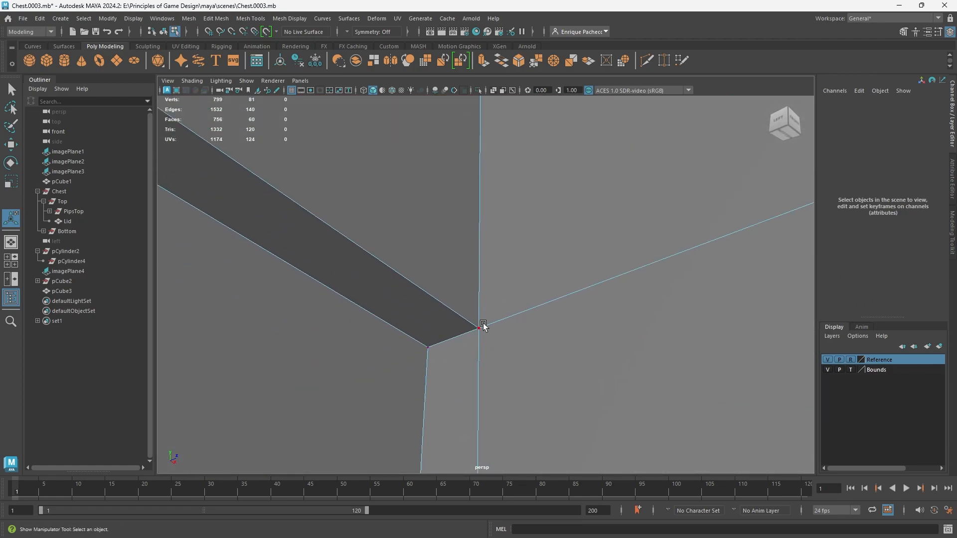
left_click_drag(475, 337, 483, 380, "alt")
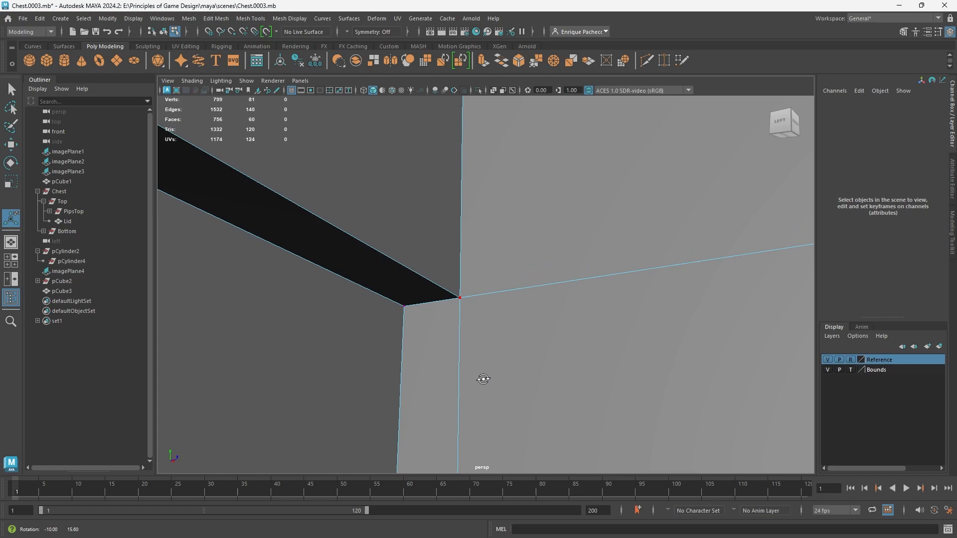
key("4")
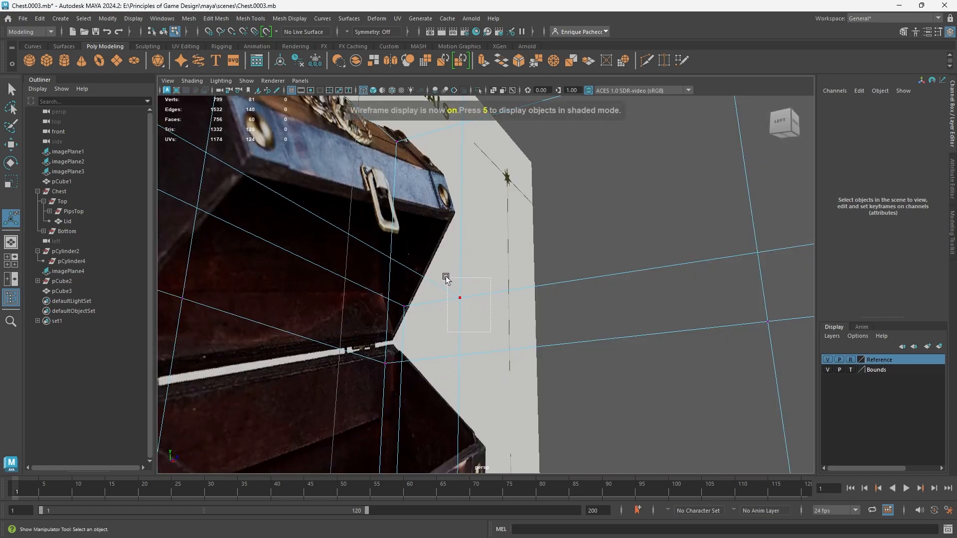
left_click(431, 240)
key("5")
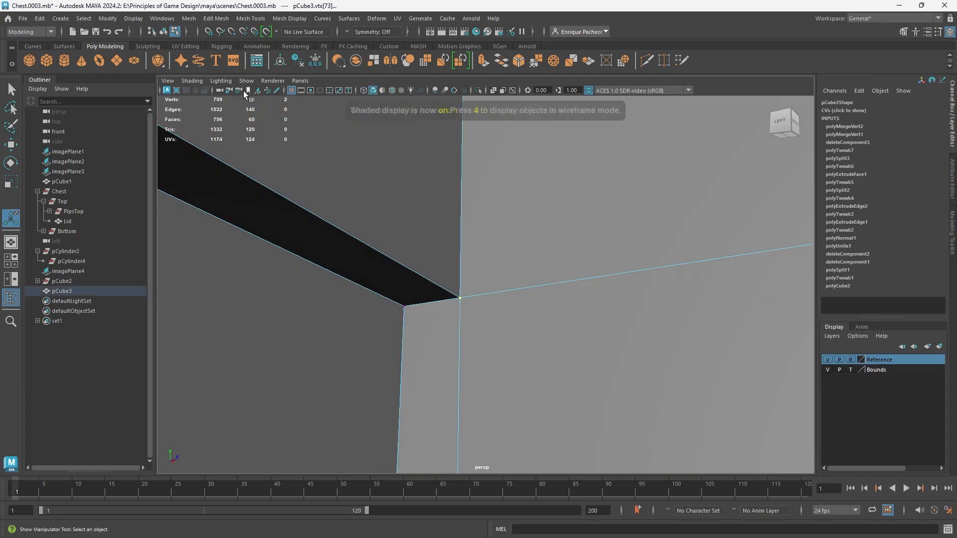
left_click(537, 64)
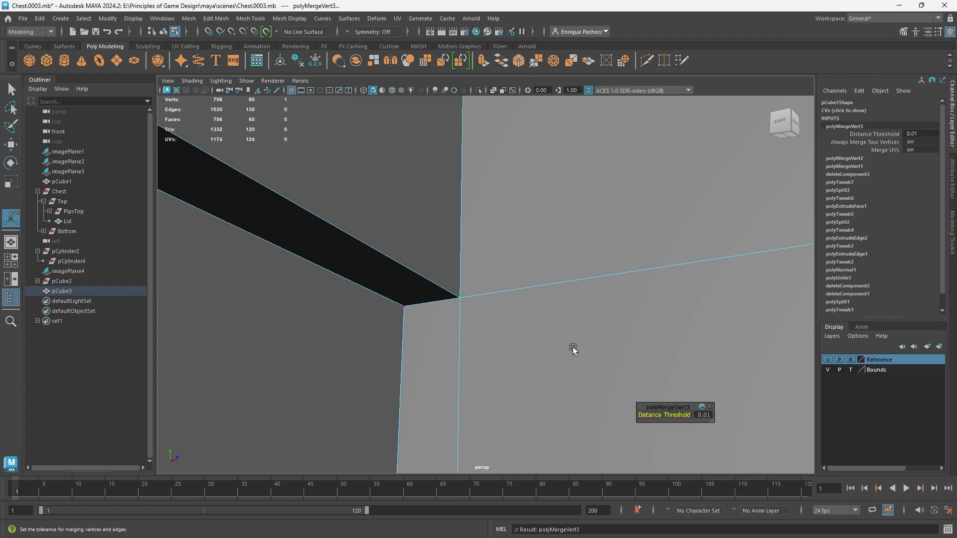
- Check the merged ledge corner in smooth preview, then return to the unsmoothed display
scroll(582, 351, "down", 3)
scroll(581, 349, "down", 3)
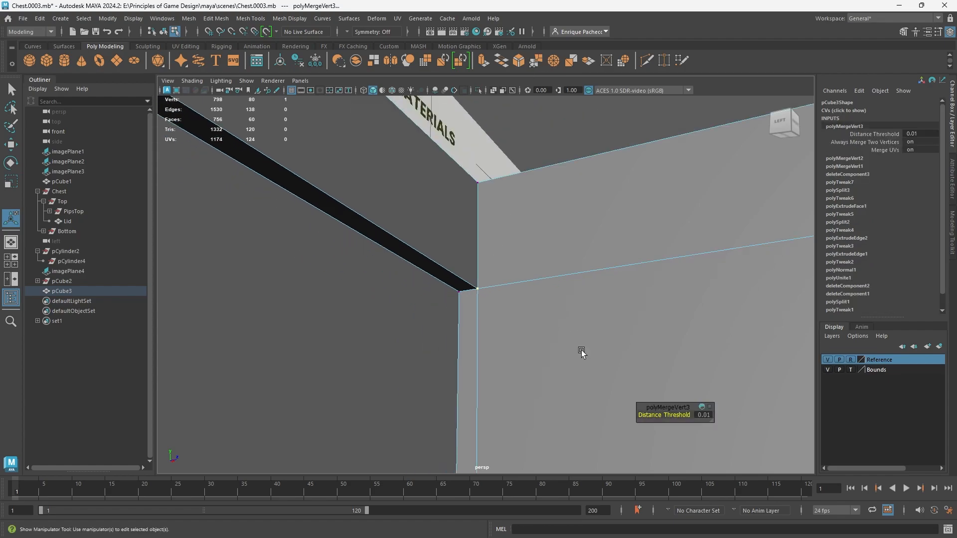
key("3")
left_click_drag(581, 350, 508, 335, "alt")
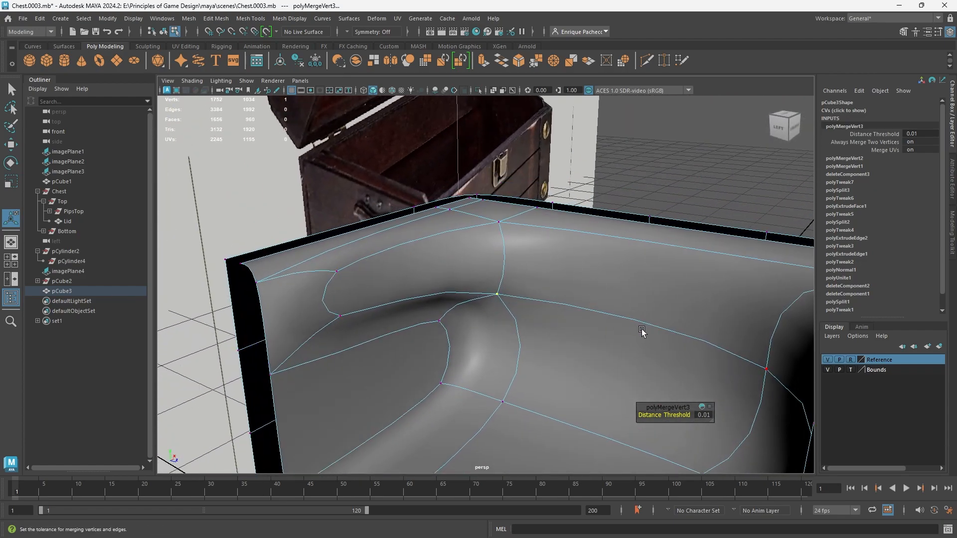
key("1")
- Delete the narrow end face of the ledge at the open side of the chest bottom
left_click_drag(605, 334, 578, 324, "alt")
left_click(376, 300)
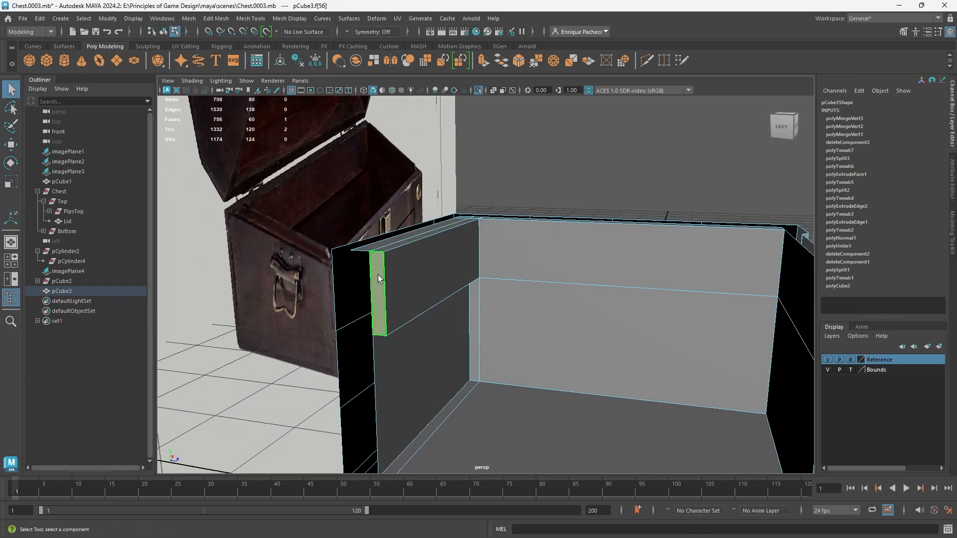
key("Delete")
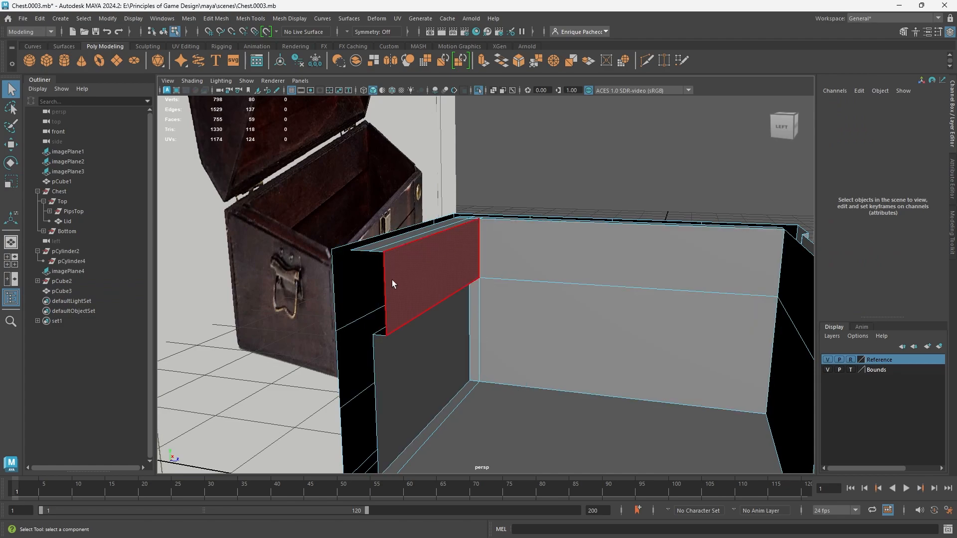
- Switch the chest bottom mesh pCube3 back to object selection and isolate it in the view
left_click_drag(403, 287, 419, 336, "alt")
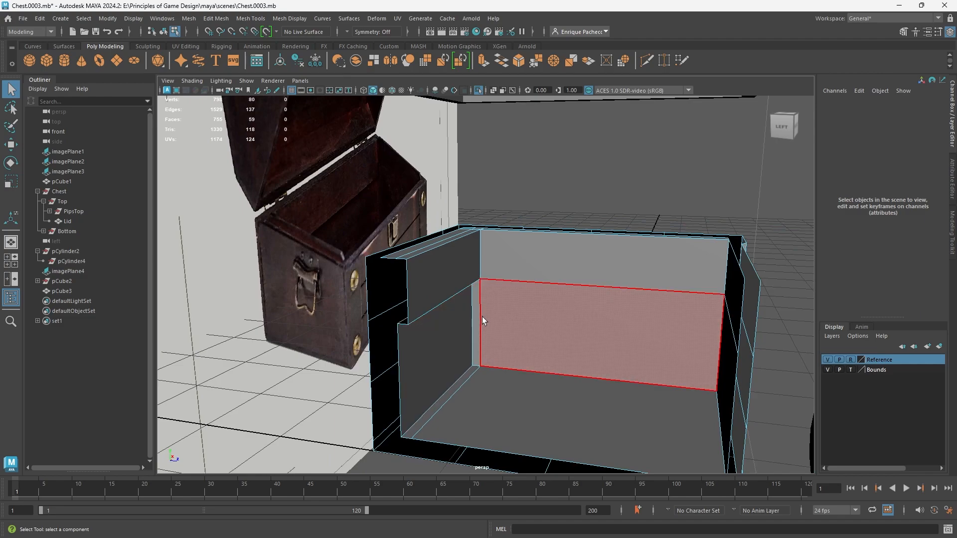
left_click_drag(482, 316, 367, 331, "alt")
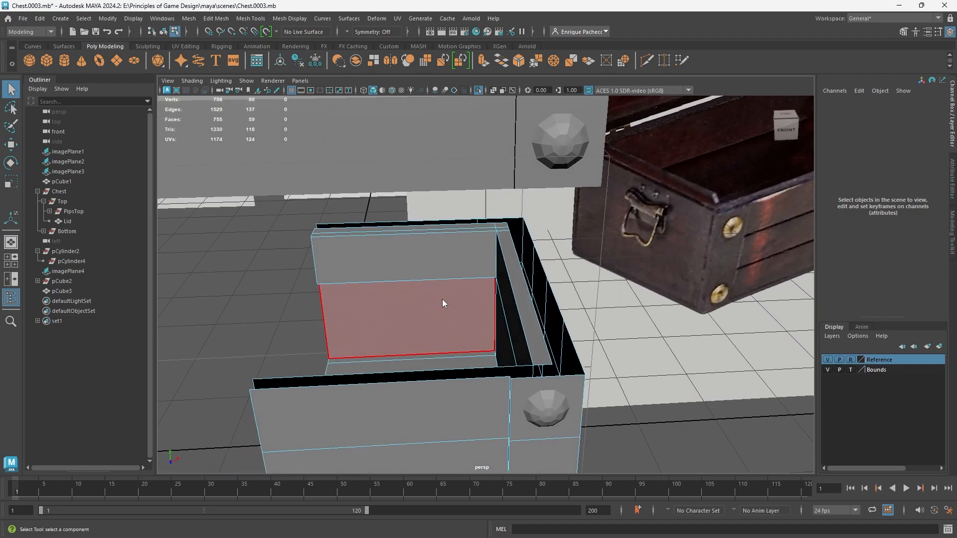
right_click_drag(444, 301, 496, 219)
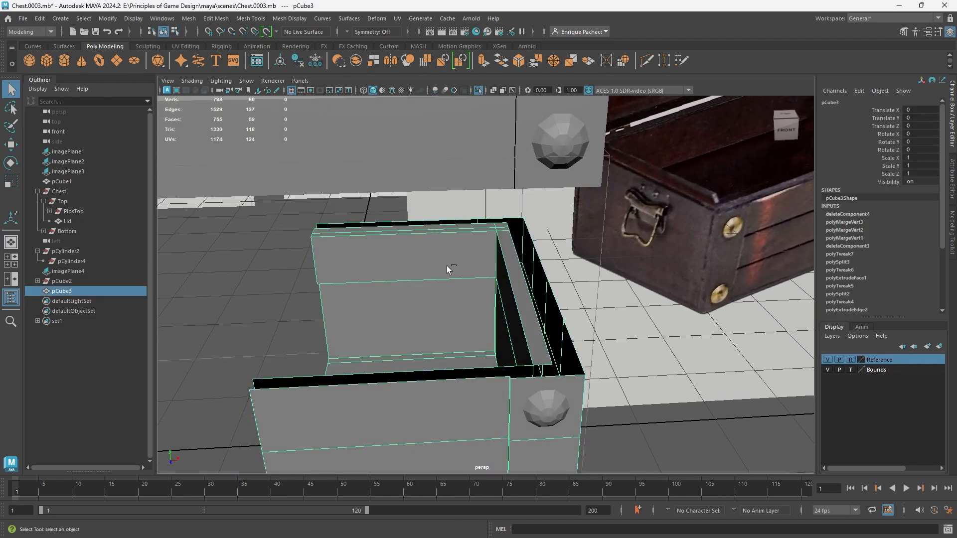
key("ctrl+1")
left_click_drag(394, 250, 606, 298, "alt")
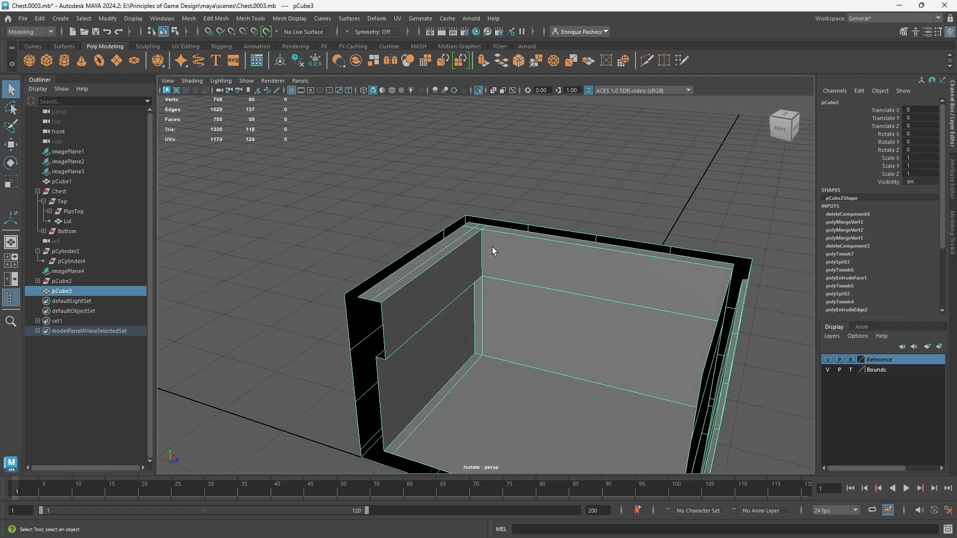
- Bridge the inner and outer top edges of the back wall to close the gap along its rim
left_click(478, 212)
left_click_drag(479, 212, 558, 337, "alt")
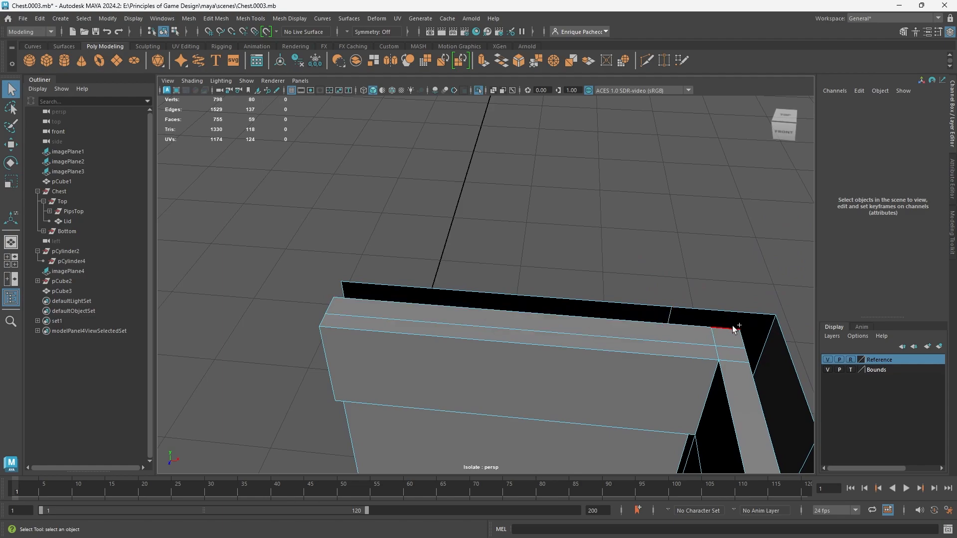
left_click(697, 328)
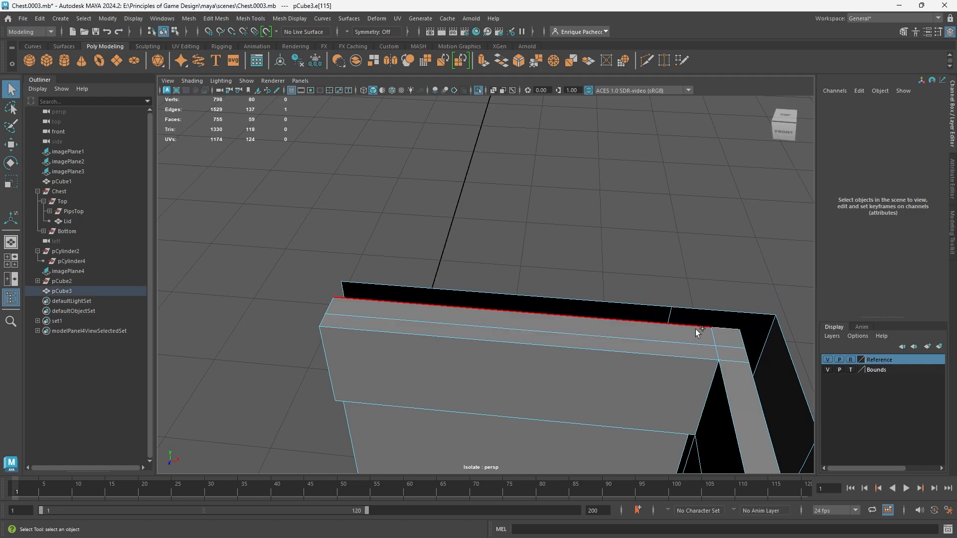
double_click(658, 309)
left_click(503, 65)
scroll(620, 346, "up", 2)
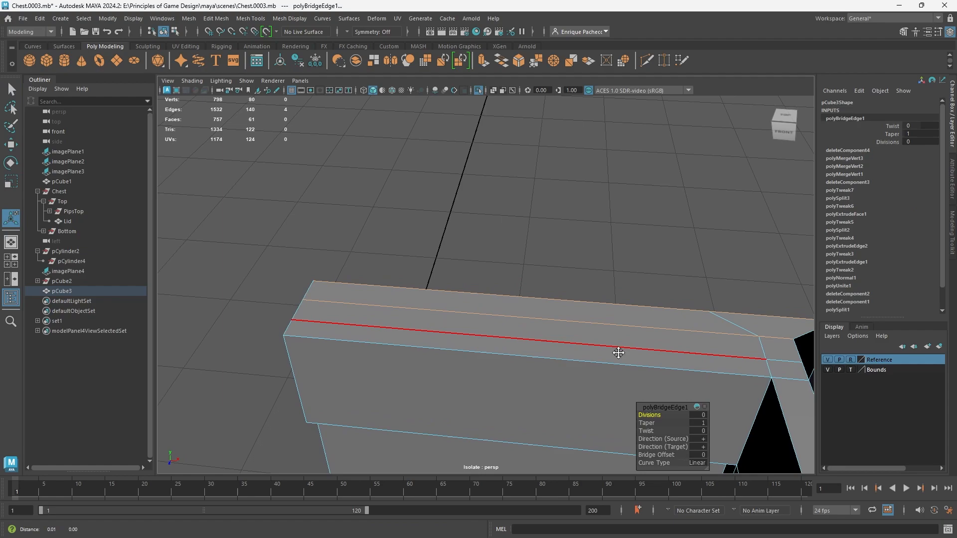
- Move the middle rim vertex near the back-right corner along the back wall, toward the diagonal to the outer edge
left_click_drag(617, 352, 615, 288, "alt")
middle_click_drag(583, 298, 500, 297, "alt")
right_click(442, 241)
right_click_drag(441, 240, 403, 237)
left_click_drag(468, 232, 360, 221, "alt")
left_click(529, 242)
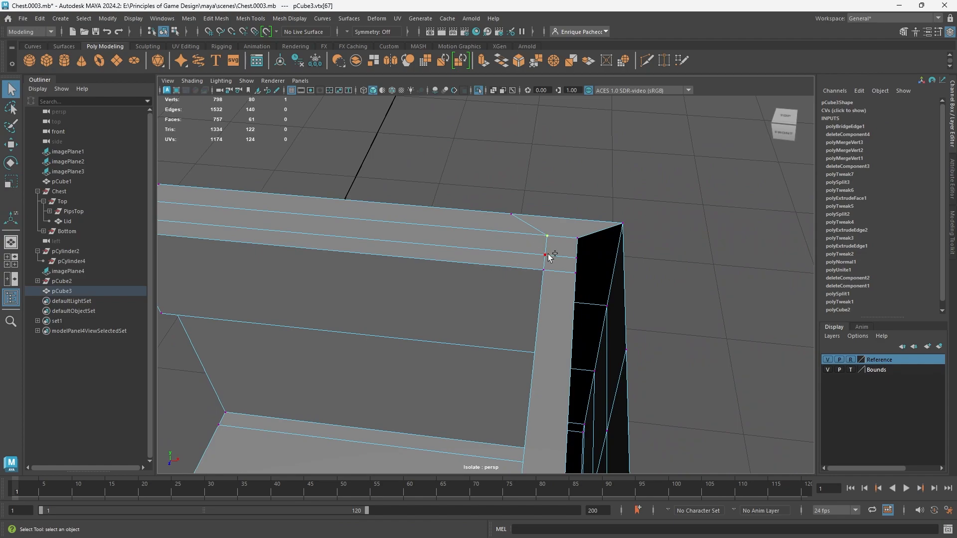
key("w")
left_click_drag(590, 239, 568, 239)
- Scale the two middle rim vertices near the back-right corner along the back wall to straighten the diagonal edge
left_click(544, 255, "shift")
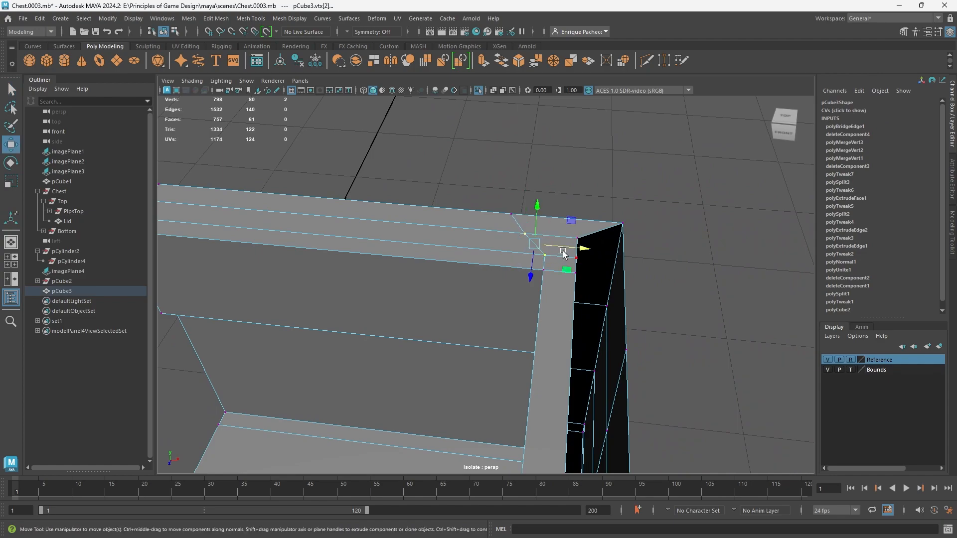
key("r")
left_click_drag(572, 247, 551, 256)
left_click_drag(540, 287, 585, 272, "alt")
key("q")
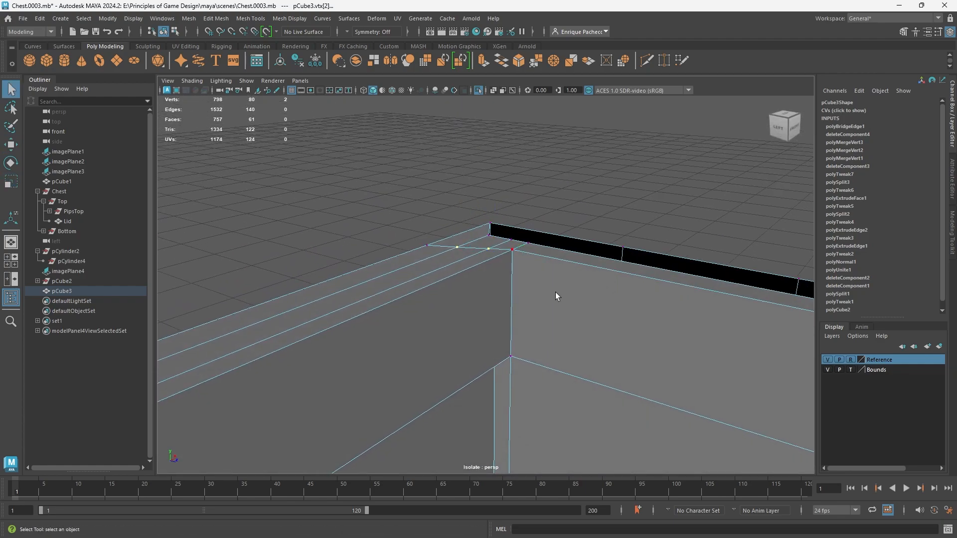
left_click_drag(484, 299, 527, 358, "alt")
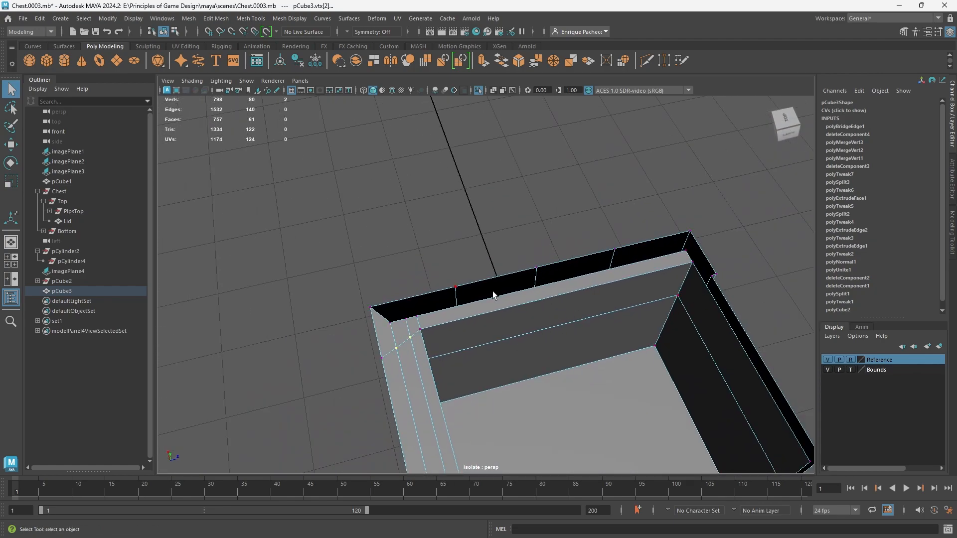
left_click_drag(498, 313, 479, 304, "alt")
left_click_drag(448, 311, 437, 330, "alt")
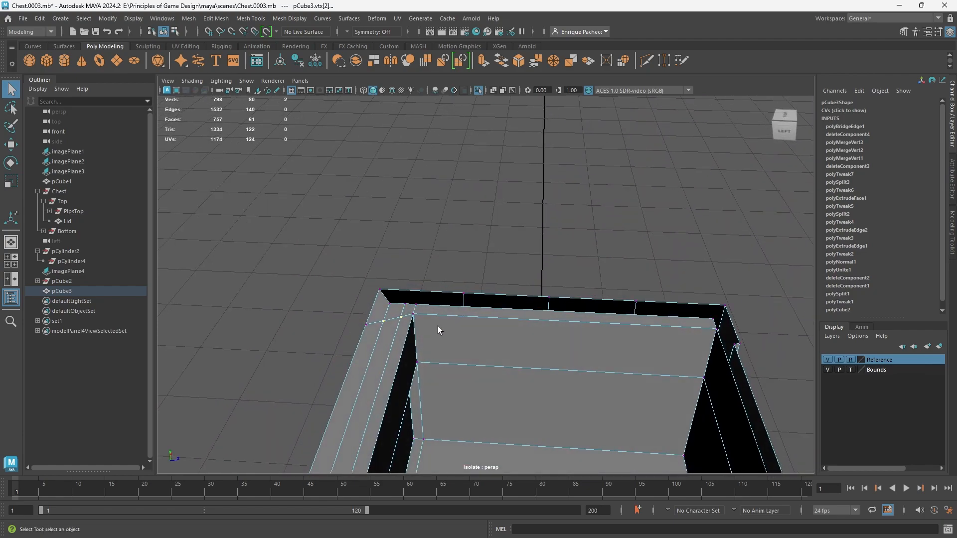
right_click_drag(445, 294, 455, 218)
left_click(438, 291)
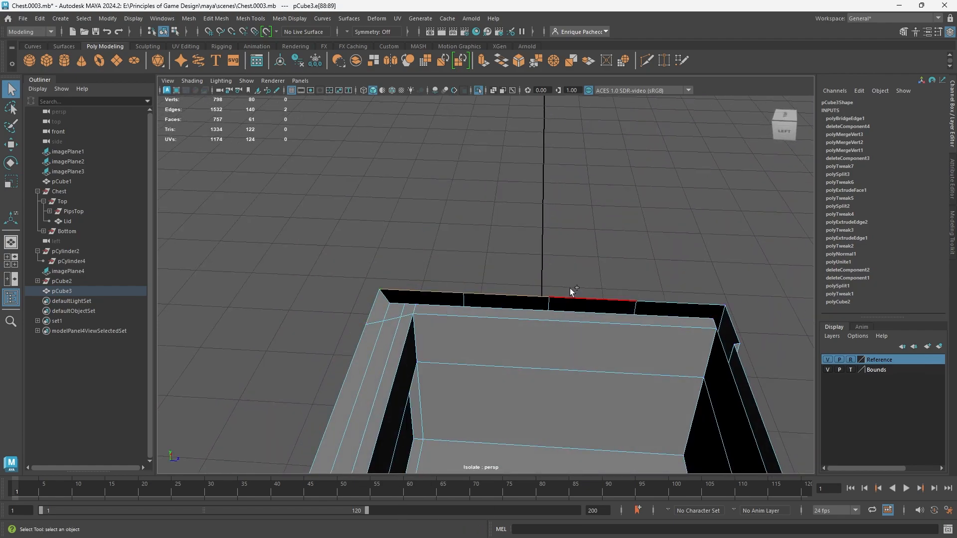
left_click(657, 292, "shift")
scroll(361, 333, "up", 2)
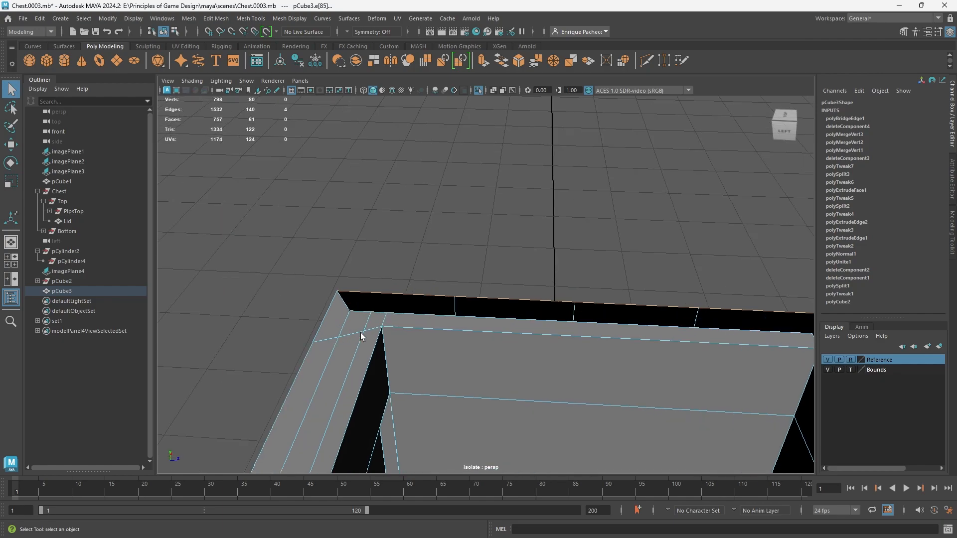
middle_click_drag(361, 332, 430, 307, "alt")
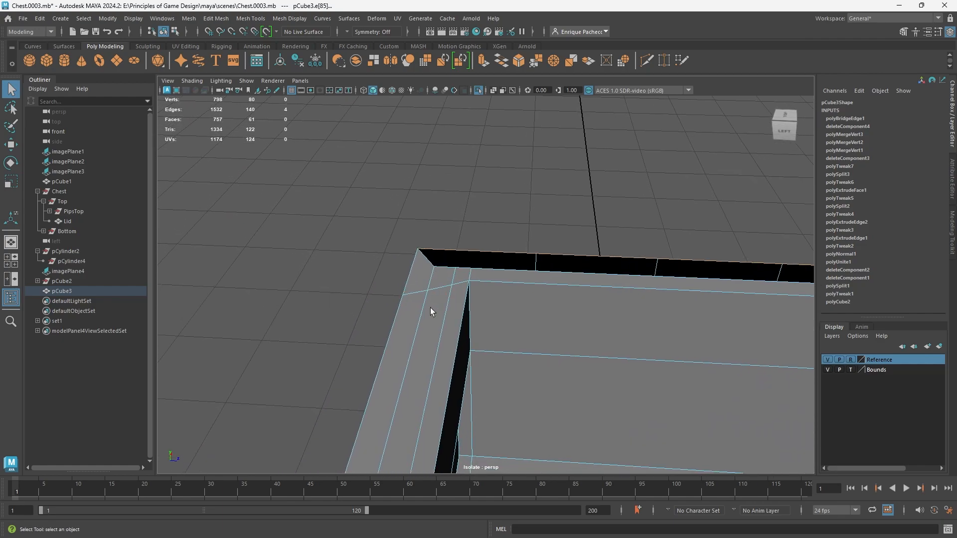
left_click(463, 266, "shift")
left_click(506, 270, "shift")
middle_click_drag(585, 322, 549, 378, "alt")
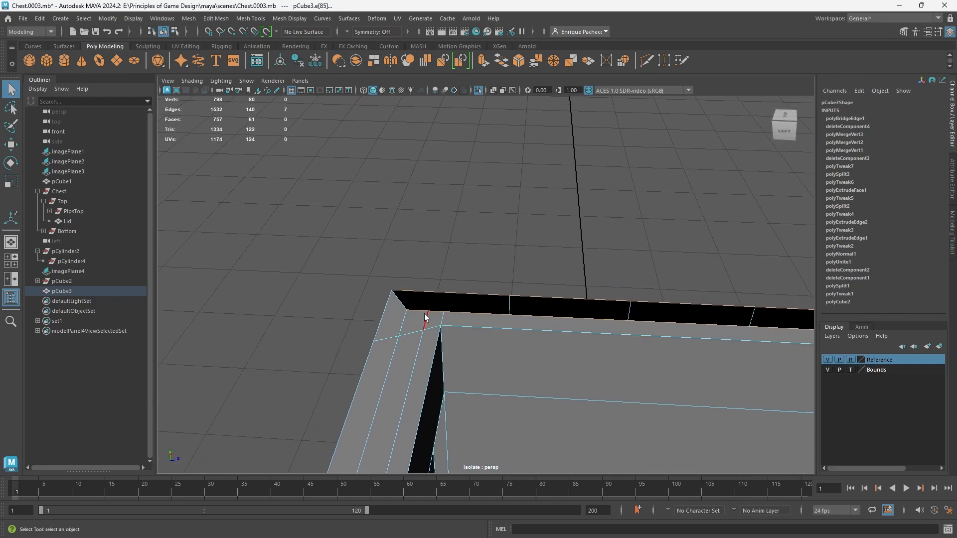
scroll(442, 316, "down", 3)
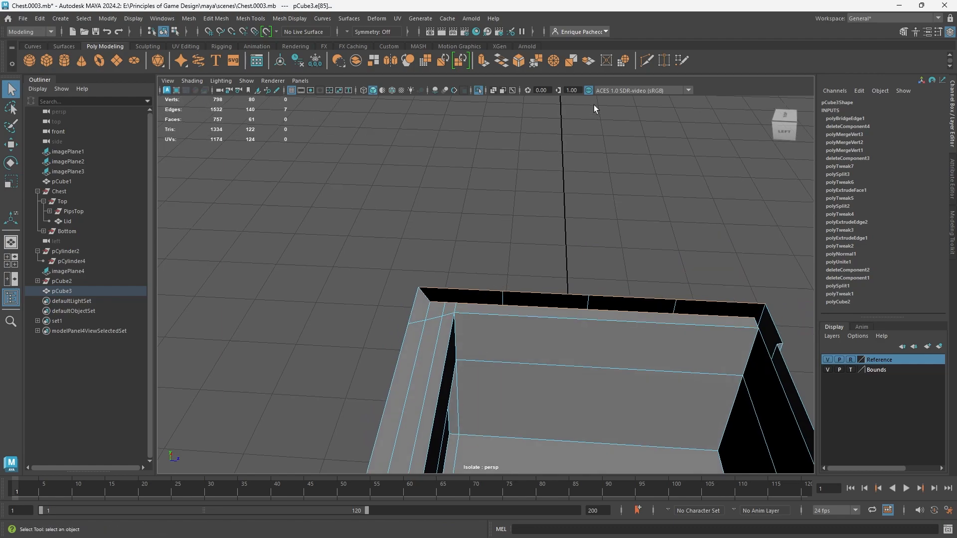
- Insert three vertical edge loops through the inner right side wall, lined up with the outer wall's divisions
left_click(646, 61)
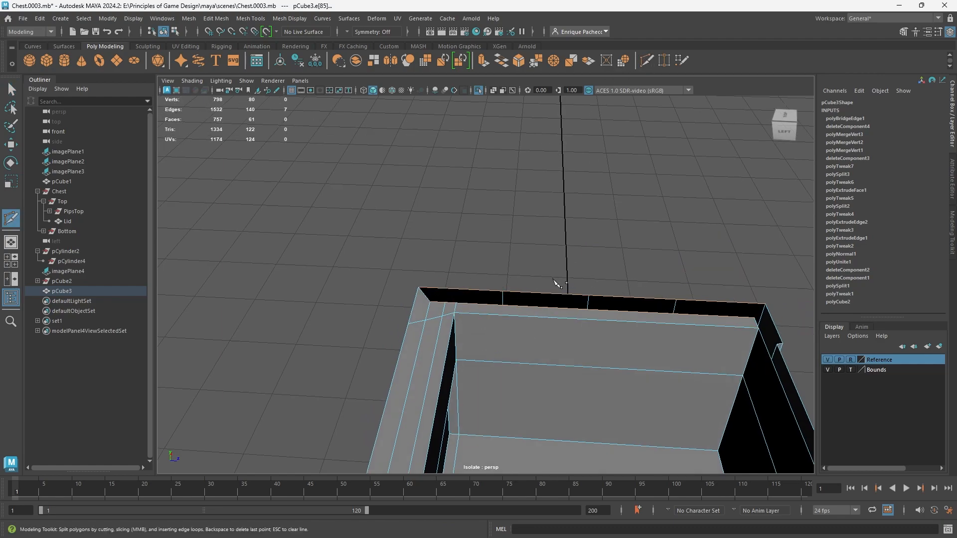
key("Escape")
left_click(504, 313, "ctrl")
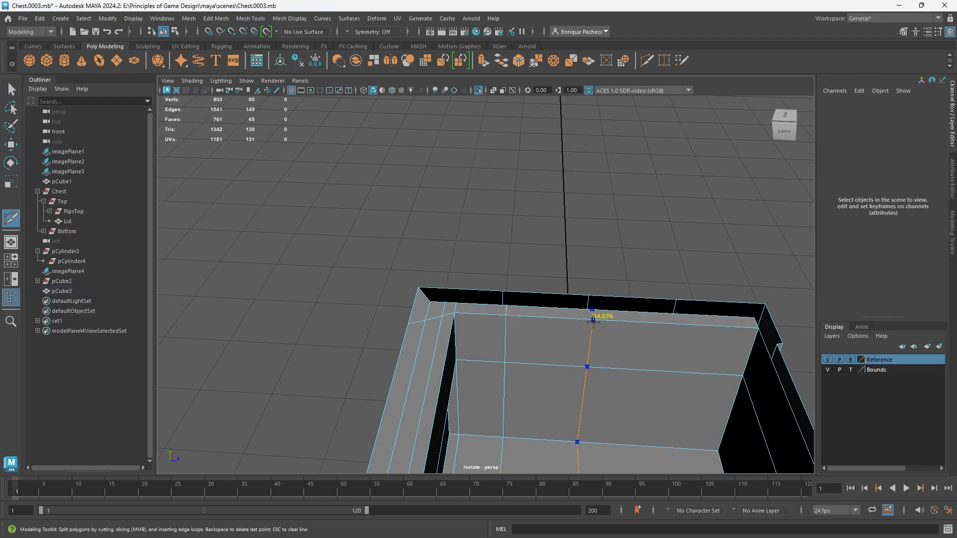
left_click(592, 315, "ctrl")
left_click(675, 323, "ctrl")
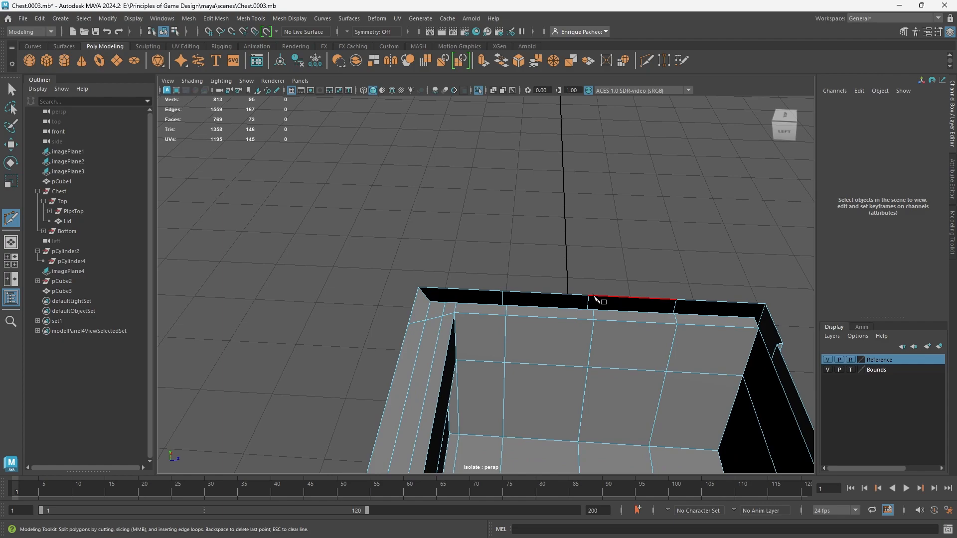
- Cut two vertical edge lines down the outer right side wall near the back corner, matching the inner rim divisions
left_click_drag(445, 368, 666, 373, "alt")
middle_click_drag(640, 381, 630, 326, "alt")
scroll(596, 327, "up", 4)
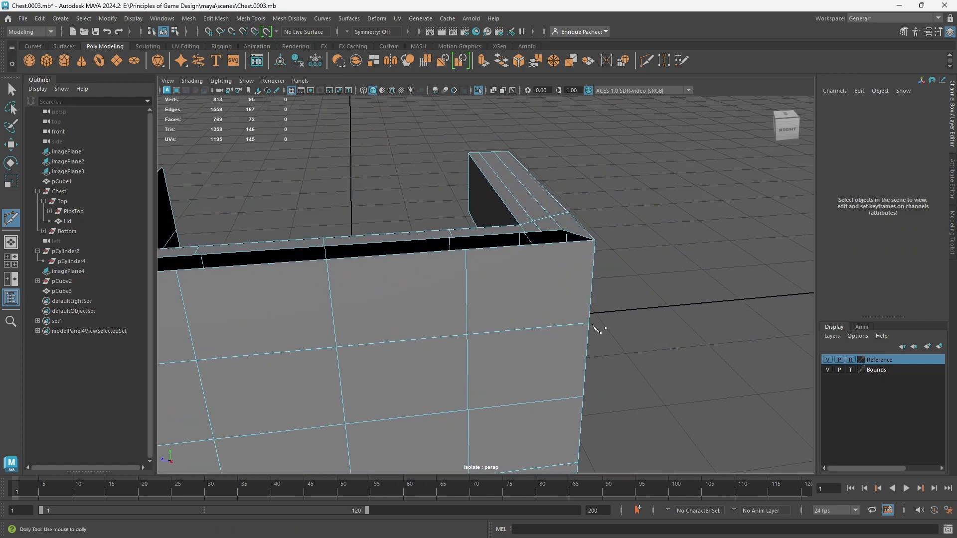
mouse_move(569, 251)
left_mouse_down("alt")
mouse_move(551, 264)
mouse_move(572, 234)
left_mouse_up("alt")
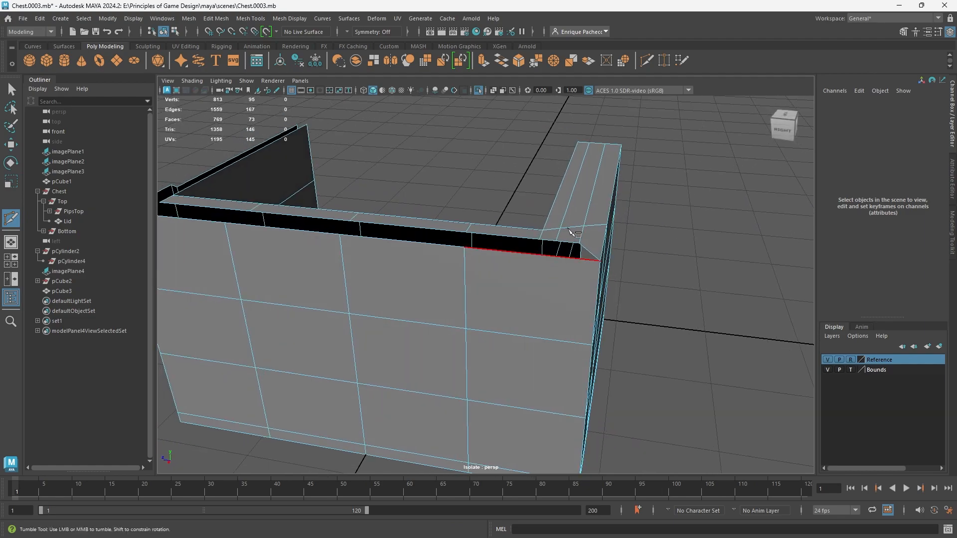
left_click_drag(544, 264, 565, 272, "alt")
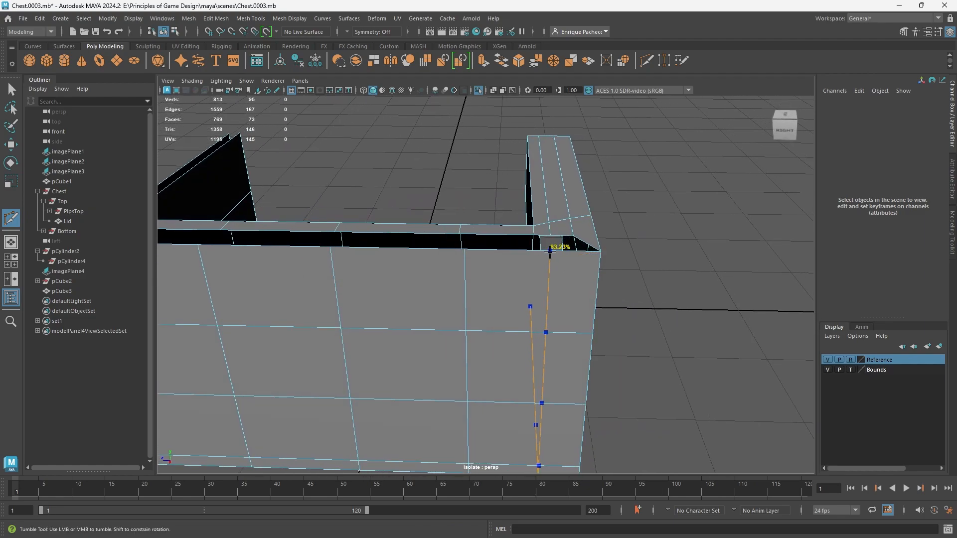
left_click(553, 253, "ctrl")
left_click(552, 251)
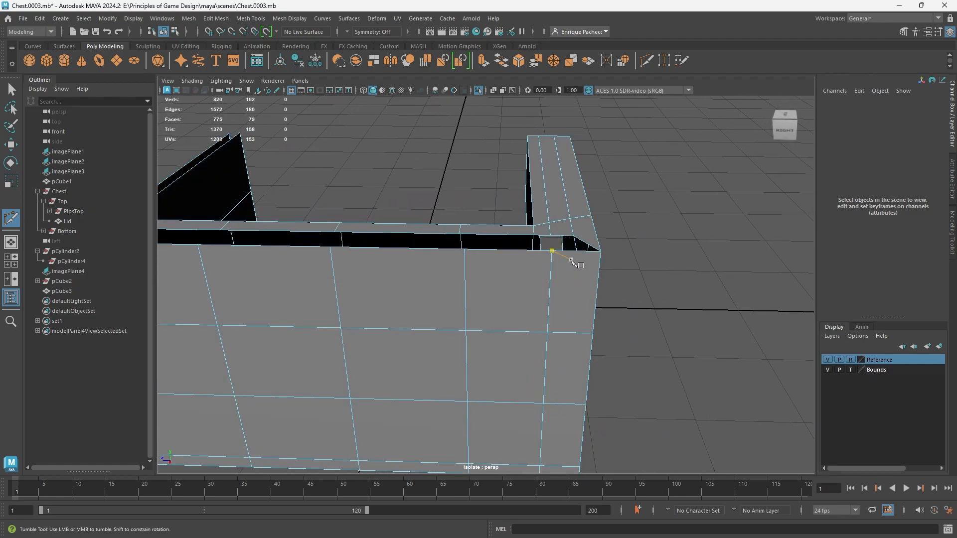
left_click(564, 470)
key("Return")
- Bridge the two short outer and inner rim edge pairs at the back corner of the right side wall
left_click_drag(605, 316, 578, 354, "alt")
key("q")
right_click_drag(511, 252, 512, 228)
left_click_drag(509, 272, 495, 246, "alt")
left_click(583, 275)
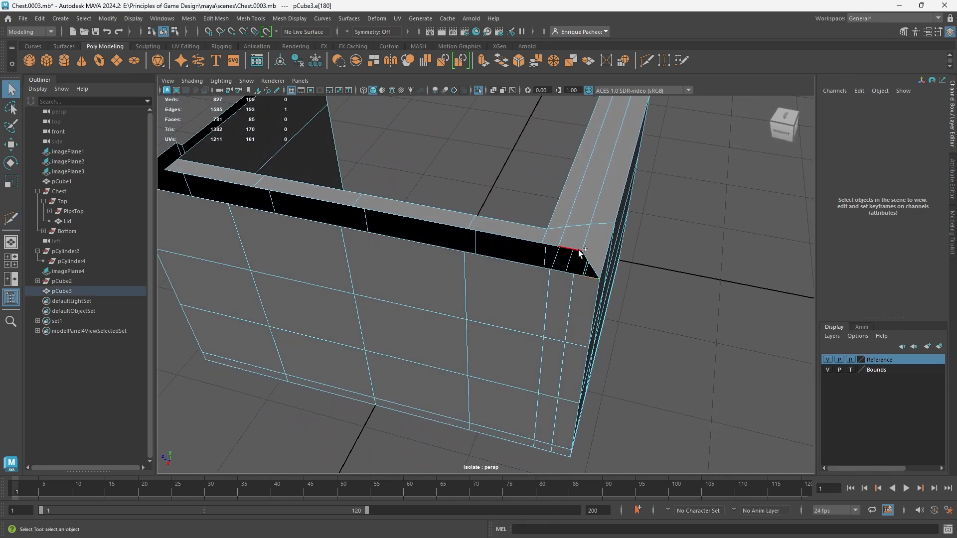
left_click(557, 269, "shift")
left_click(502, 61)
- Bridge the remaining outer and inner top edges along the right side wall to close its rim
scroll(465, 294, "up", 3)
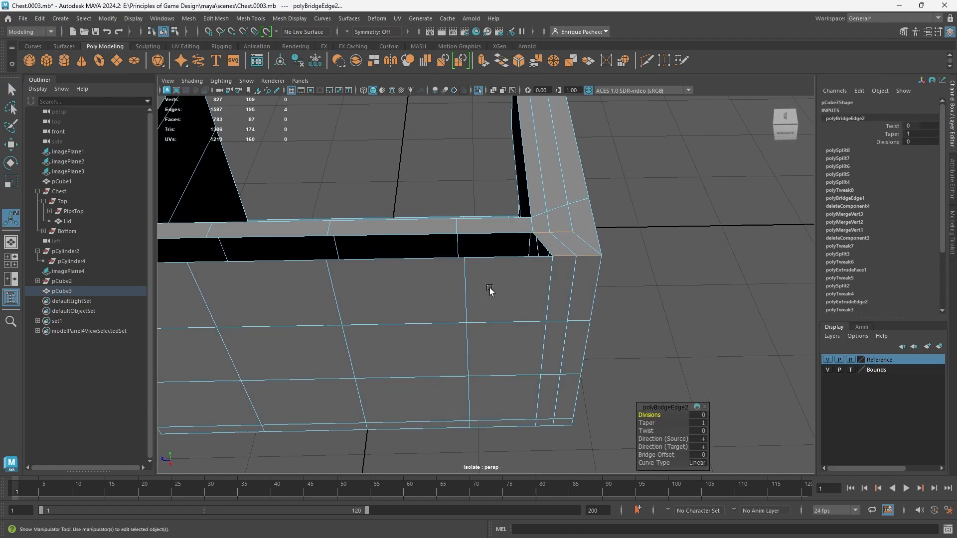
middle_click_drag(464, 290, 535, 289, "alt")
left_click(564, 265)
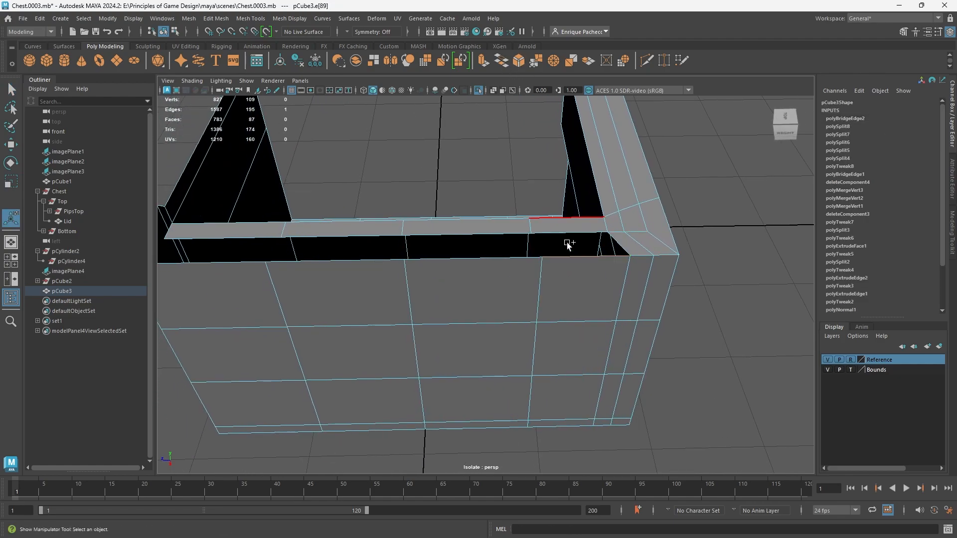
left_click(518, 235, "shift")
left_click(343, 235, "shift")
left_click(330, 259, "shift")
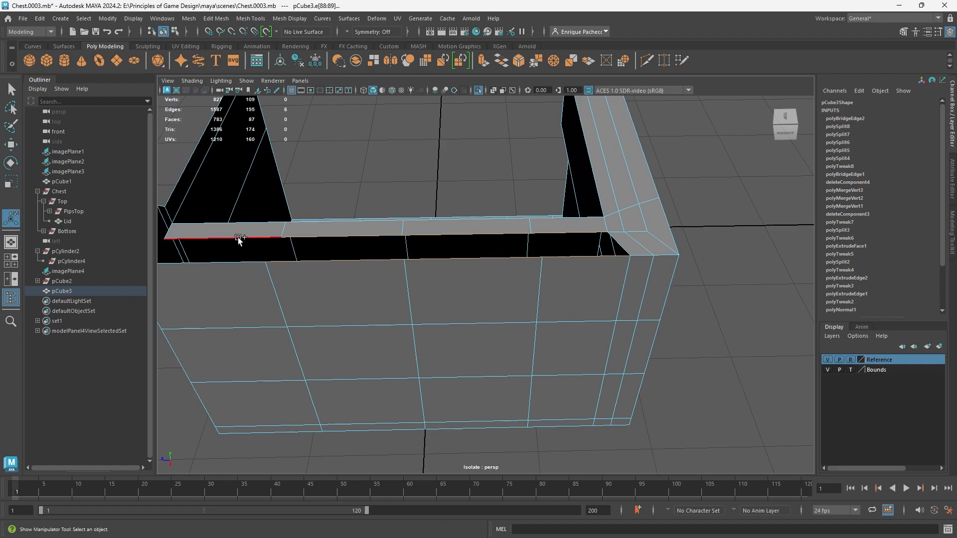
left_click(501, 61)
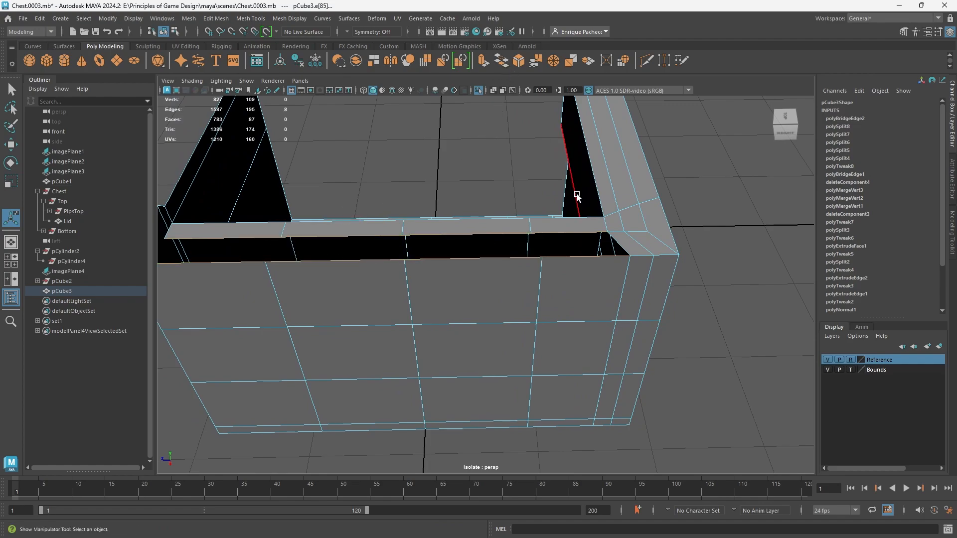
left_click_drag(588, 322, 583, 299, "alt")
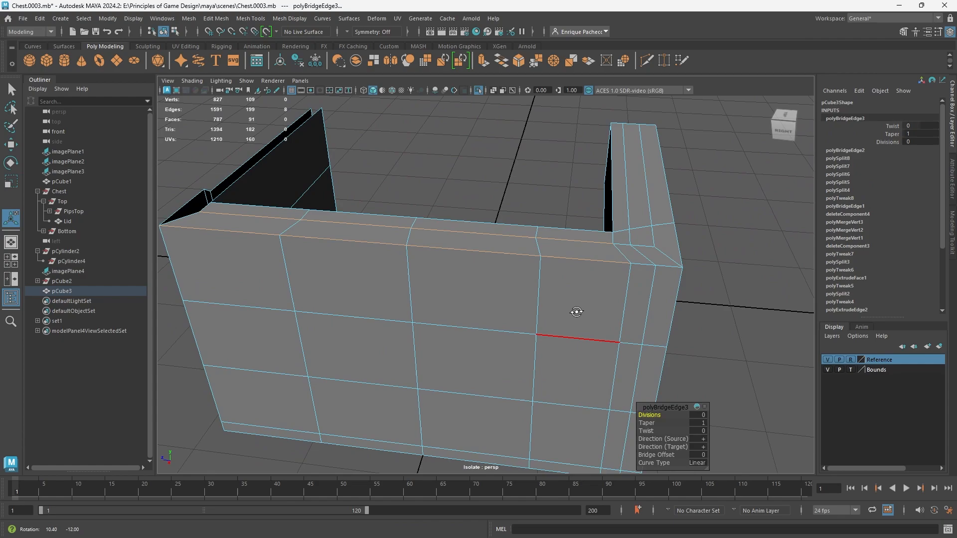
right_click(640, 253)
left_click(640, 225)
left_click(633, 276)
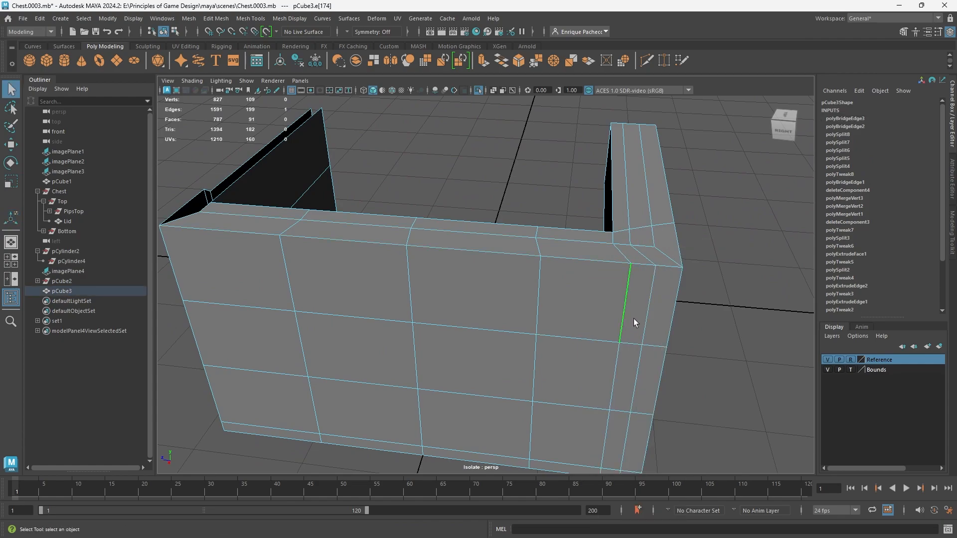
left_click_drag(617, 385, 599, 325, "alt")
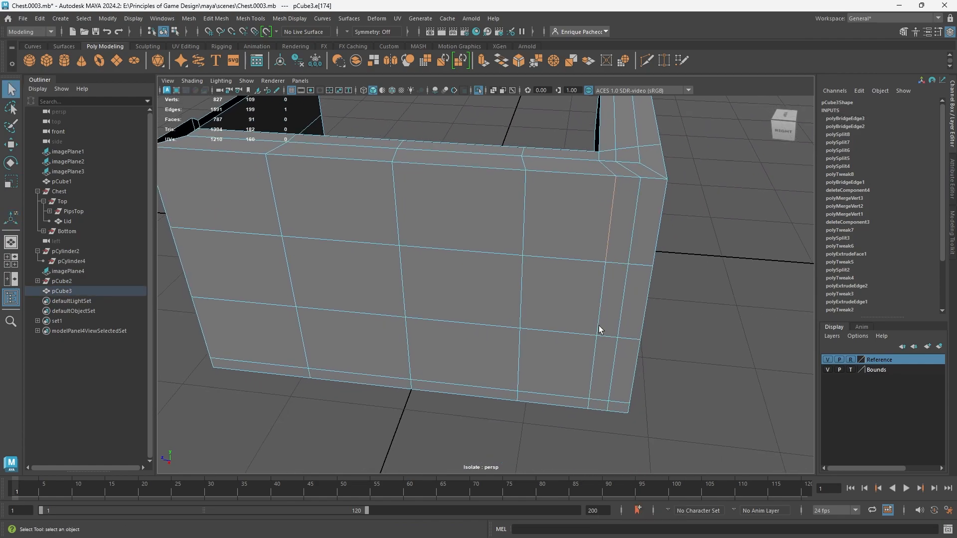
double_click(587, 400)
left_click(631, 235)
left_click_drag(675, 270, 583, 269, "alt")
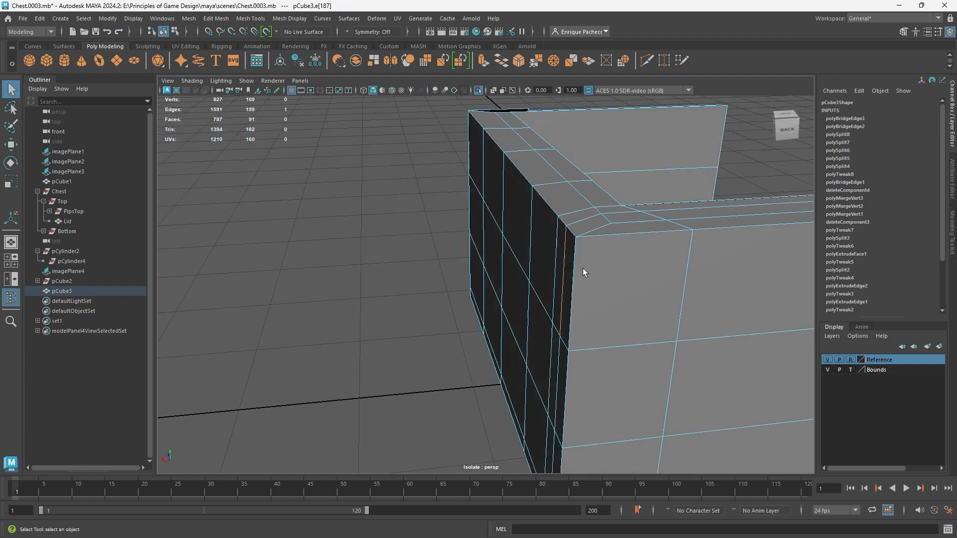
left_click_drag(581, 225, 623, 261, "alt")
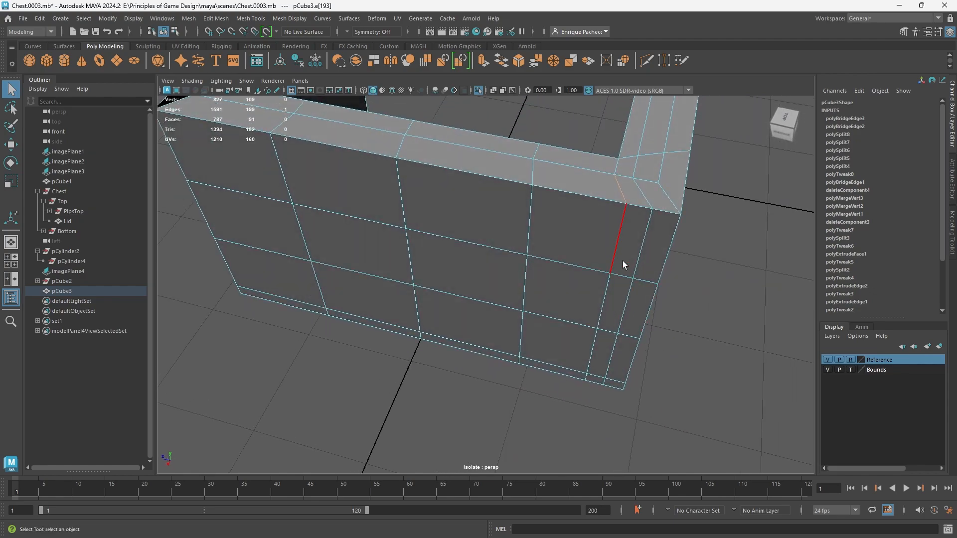
- Move the two vertical edge strips on the outer right side wall away from the back corner, excluding the rim edges
double_click(586, 377)
key("w")
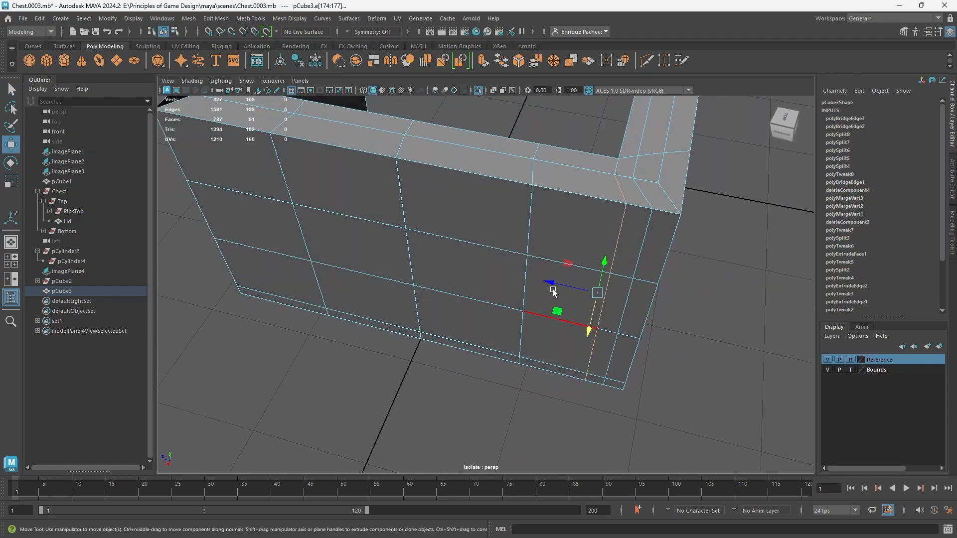
left_click_drag(553, 284, 538, 299)
key("ctrl+z")
left_click(619, 187, "ctrl")
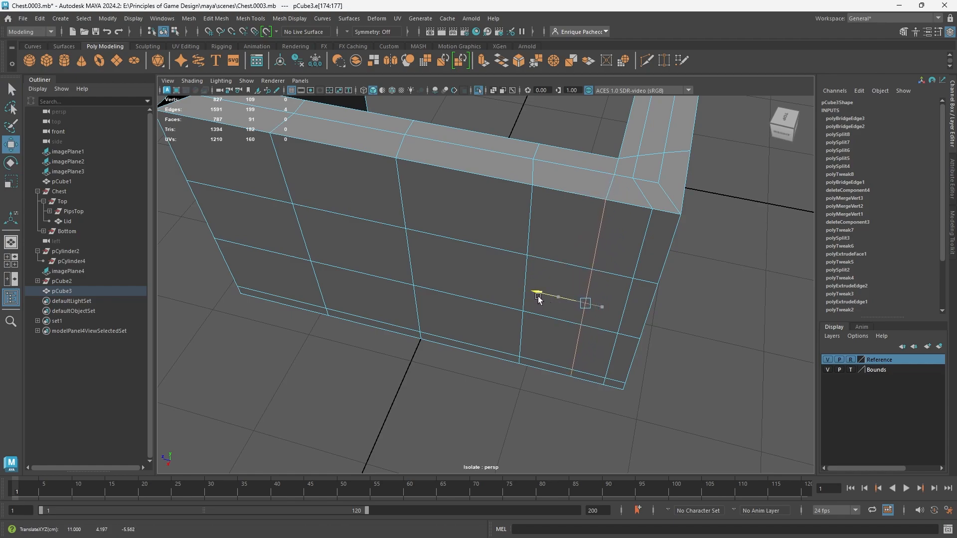
double_click(601, 382)
left_click_drag(578, 312, 557, 299)
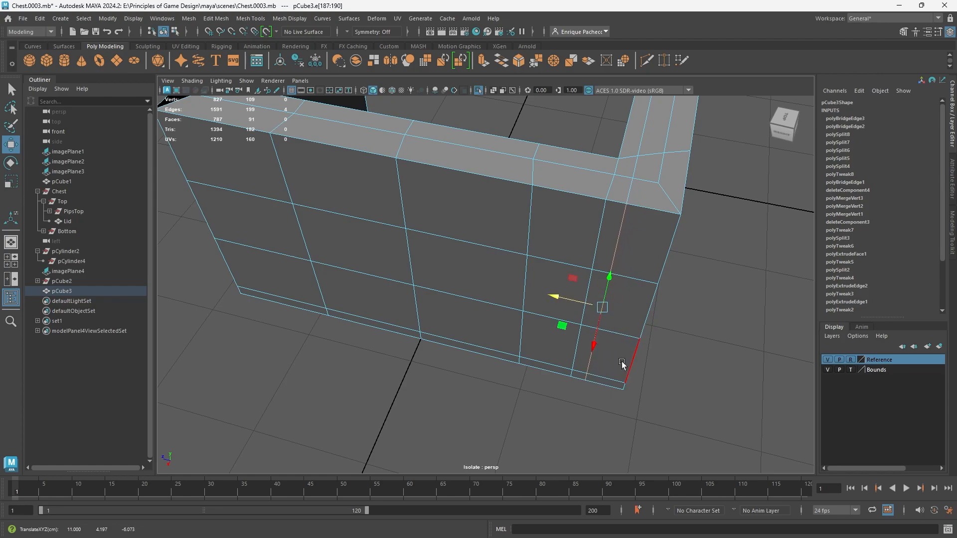
- Select the two matching edges on the chest's underside and move them away from the back corner
left_click_drag(621, 362, 632, 287, "alt")
middle_click_drag(641, 384, 590, 263, "alt")
left_click_drag(591, 364, 512, 267, "alt")
left_click(516, 263)
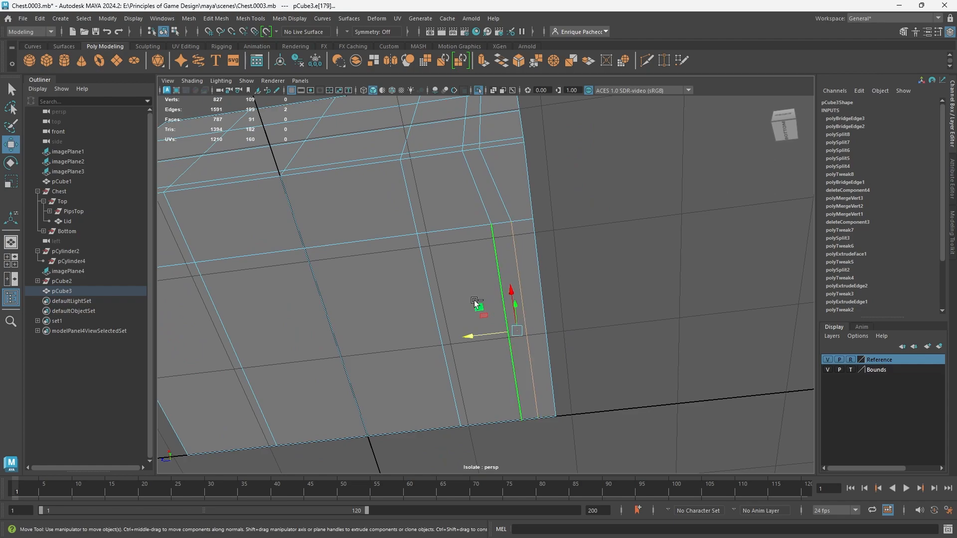
left_click_drag(471, 335, 419, 304)
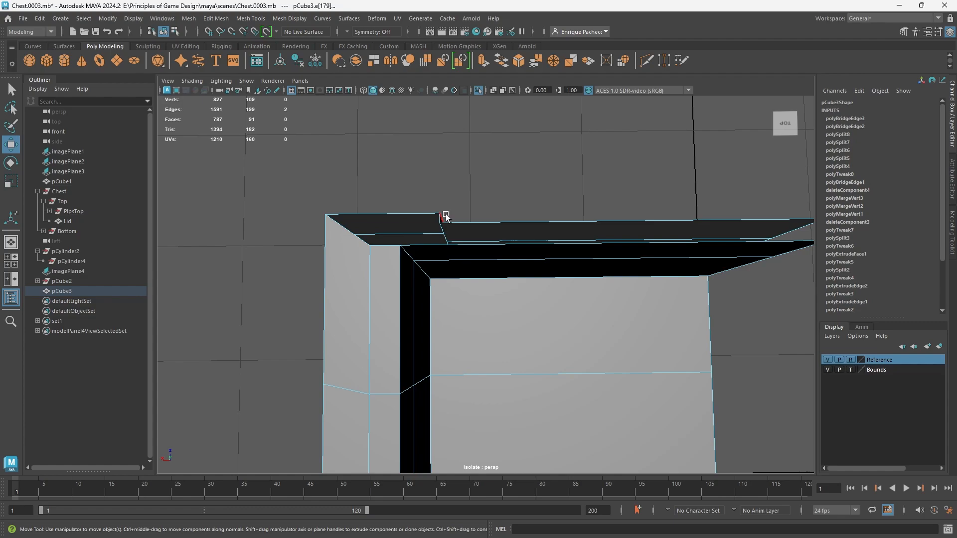
- Insert an additional lengthwise edge loop along the right wall's rim, around the back corner, with Multi-Cut
left_click(646, 61)
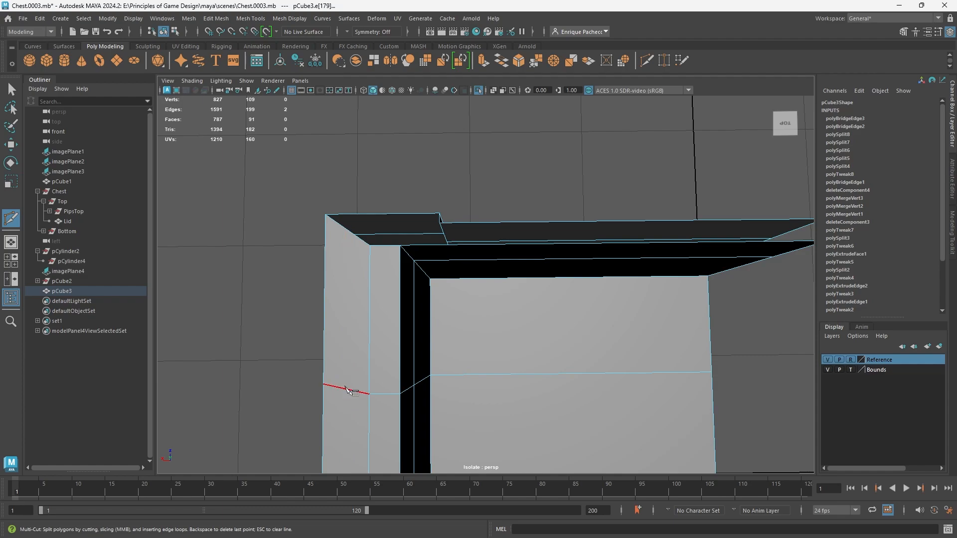
scroll(369, 403, "down", 3)
left_click_drag(384, 417, 535, 238, "alt")
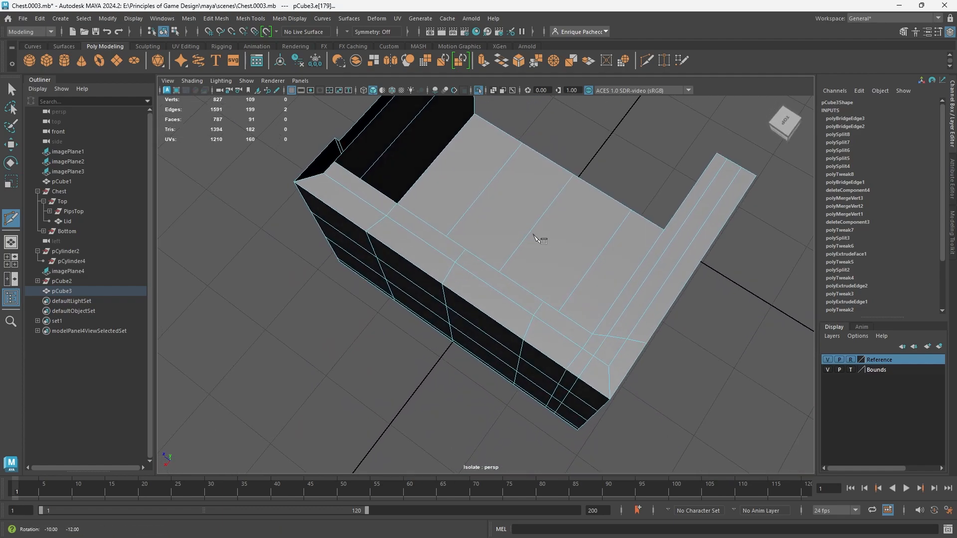
left_click(374, 222)
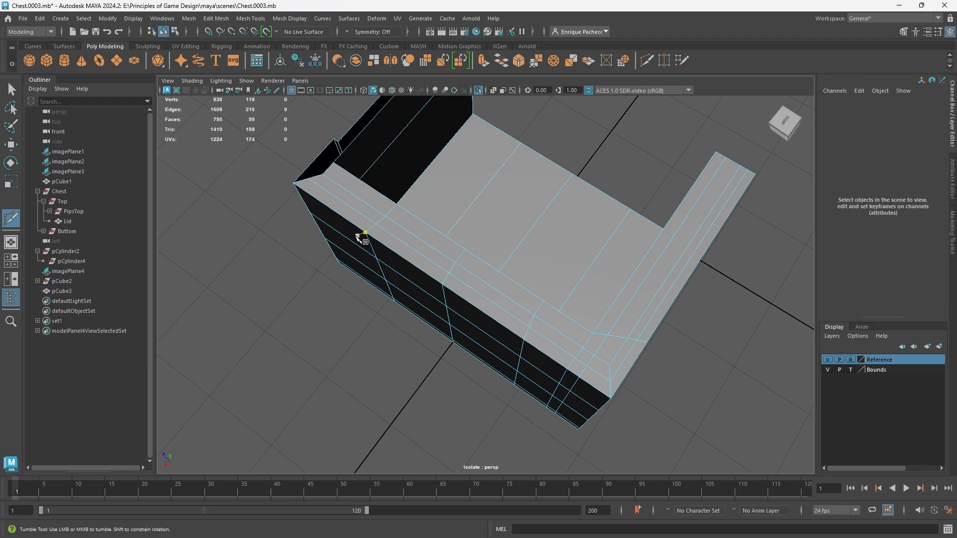
- Bridge the short outer rim edge pair at the front corner of the chest bottom
scroll(399, 259, "up", 4)
key("q")
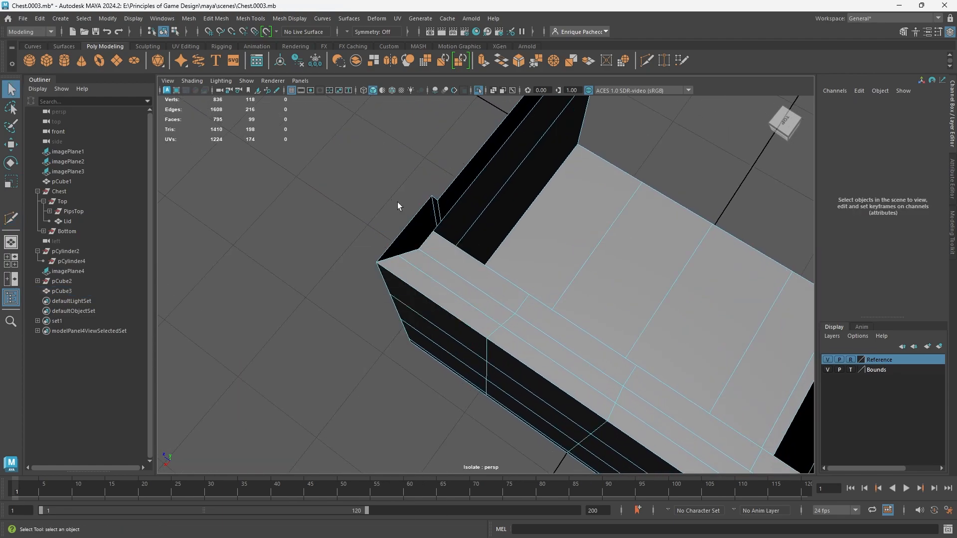
left_click(409, 225)
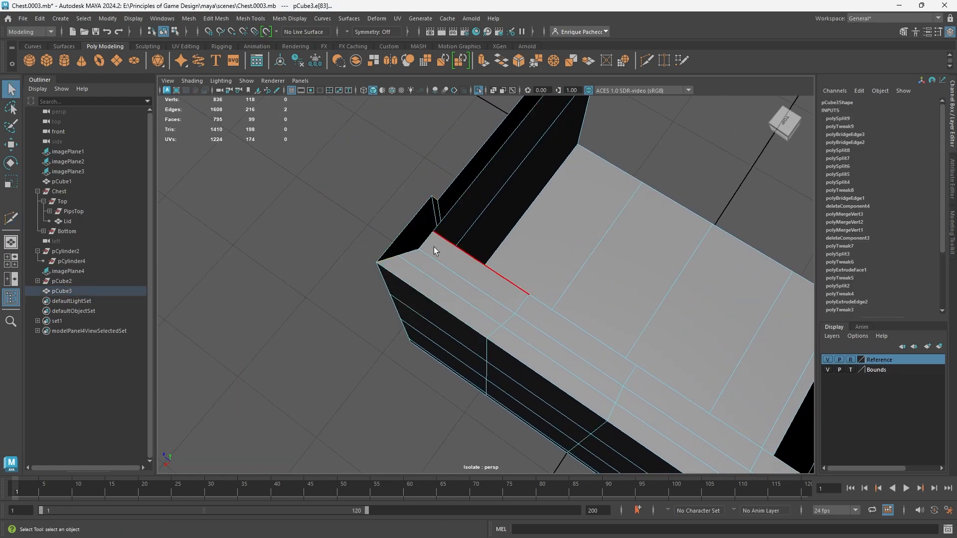
left_click(500, 62)
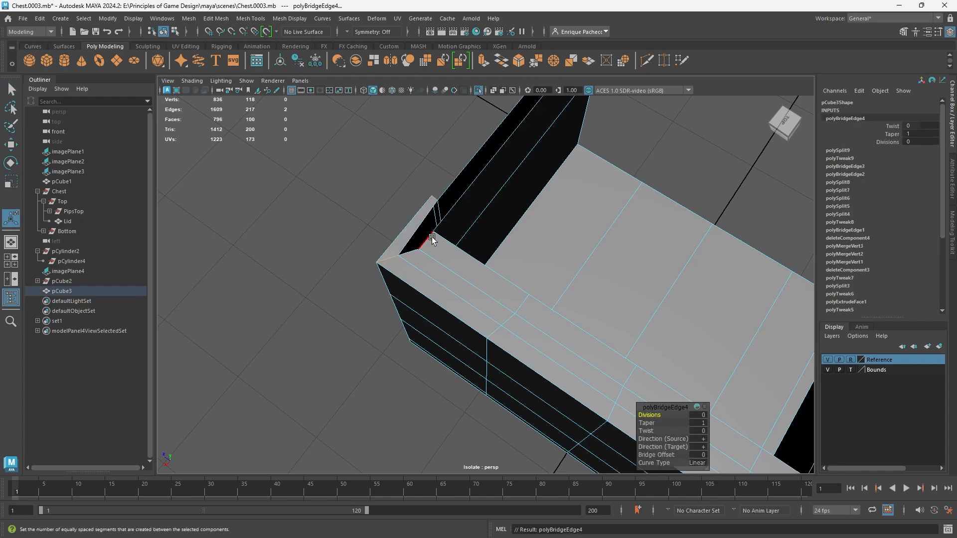
- Bridge the two remaining outer and inner top edge pairs along the front wall to close its rim
left_click_drag(431, 239, 463, 304, "alt")
left_click(417, 318)
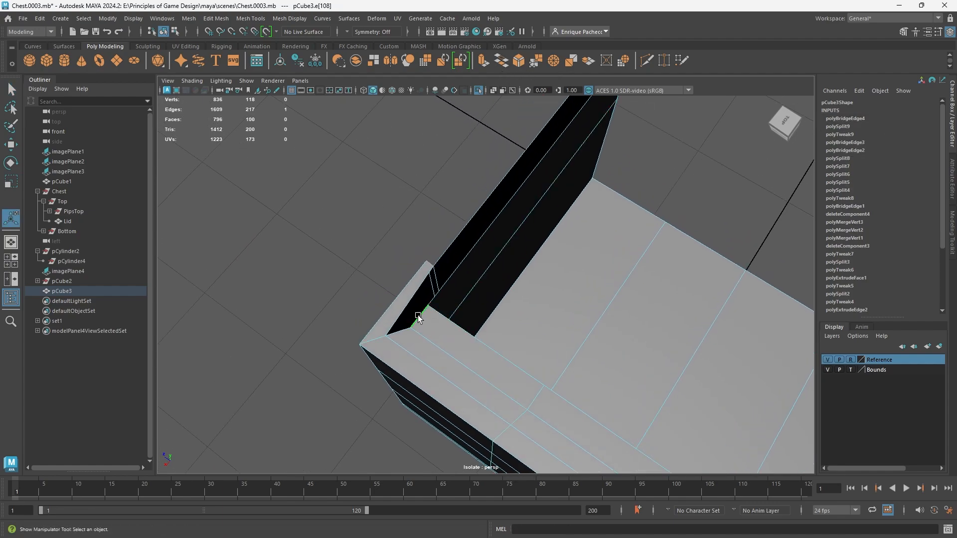
left_click(491, 252, "shift")
left_click_drag(492, 252, 484, 329, "alt")
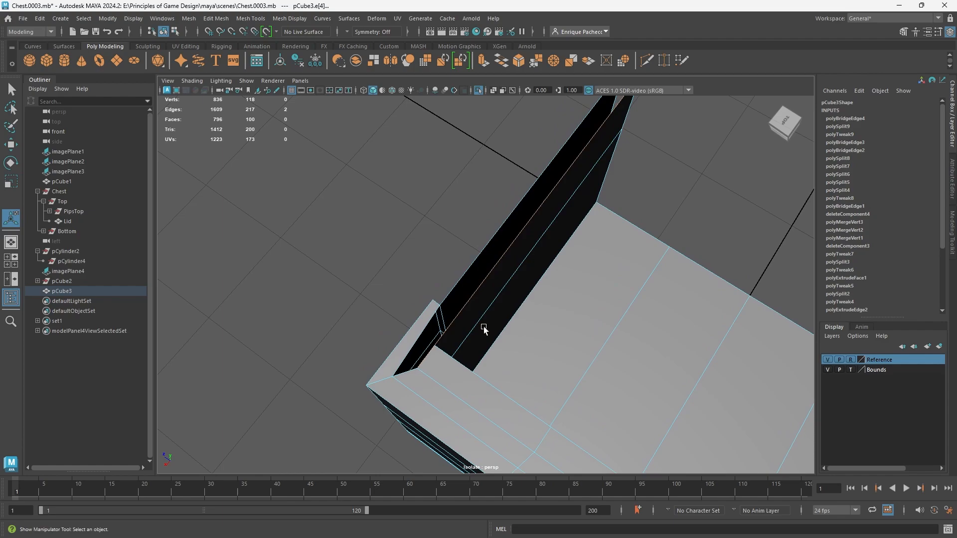
left_click(452, 280, "shift")
left_click_drag(426, 379, 379, 319, "alt")
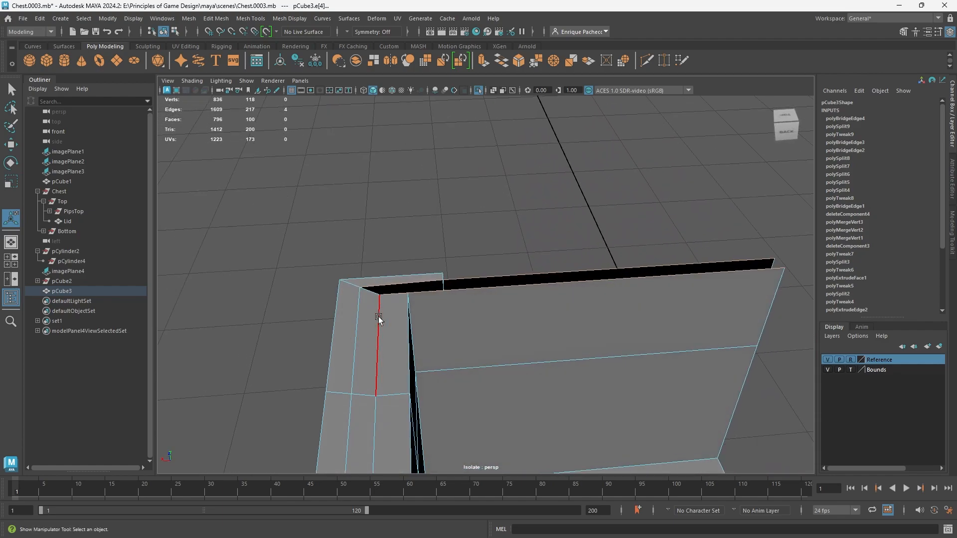
left_click(501, 61)
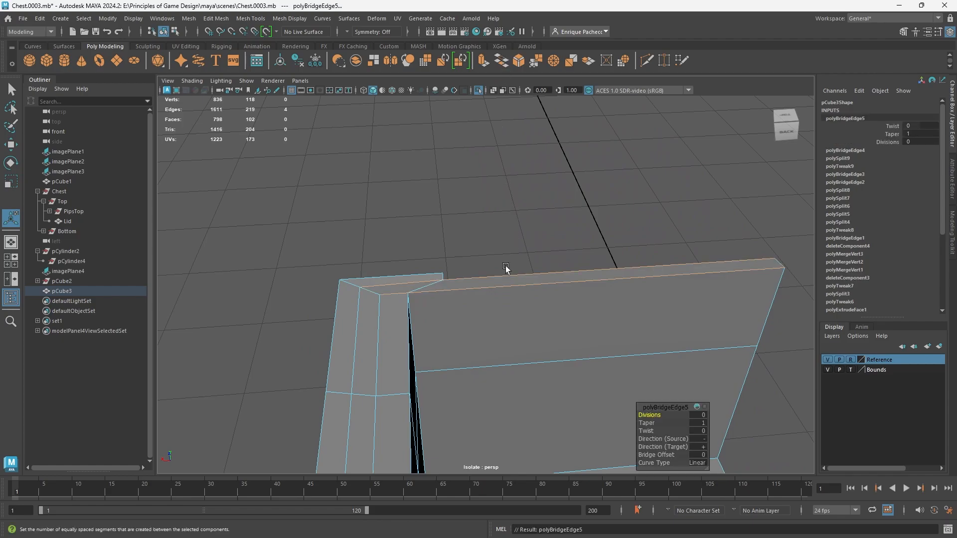
- Select the rim faces of the front wall, the front corner and the first sections of the right side wall
left_click_drag(510, 299, 459, 316, "alt")
right_click_drag(474, 254, 477, 274)
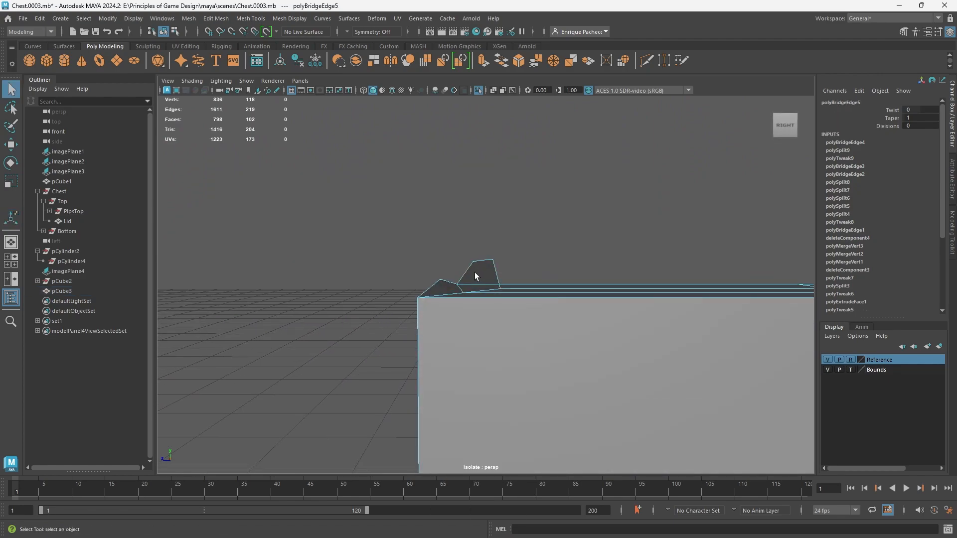
left_click_drag(474, 254, 477, 269, "alt")
left_click(477, 268)
left_click(447, 327, "shift")
left_click(471, 352, "shift")
left_click(481, 324, "shift")
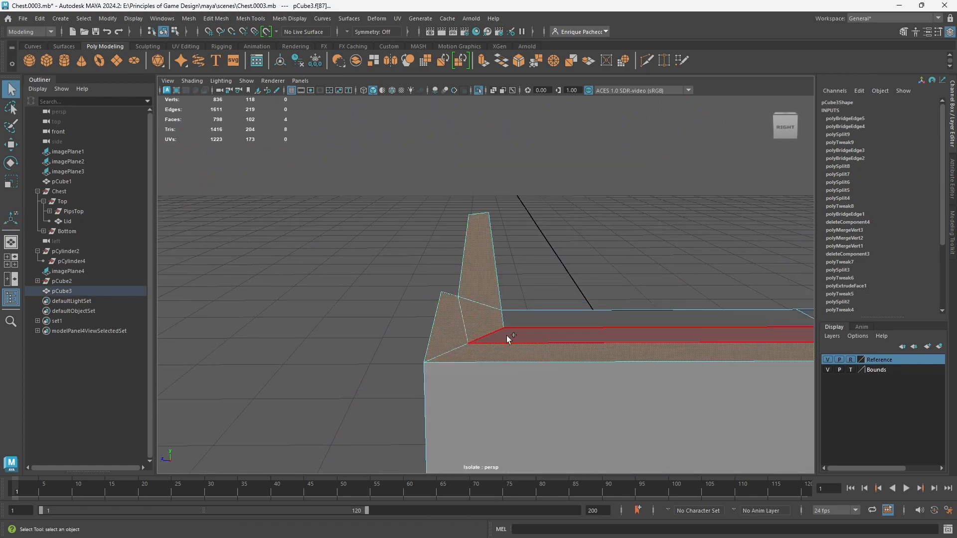
left_click(508, 335, "shift")
left_click(567, 319, "shift")
left_click_drag(567, 319, 458, 348, "alt")
left_click(458, 349, "shift")
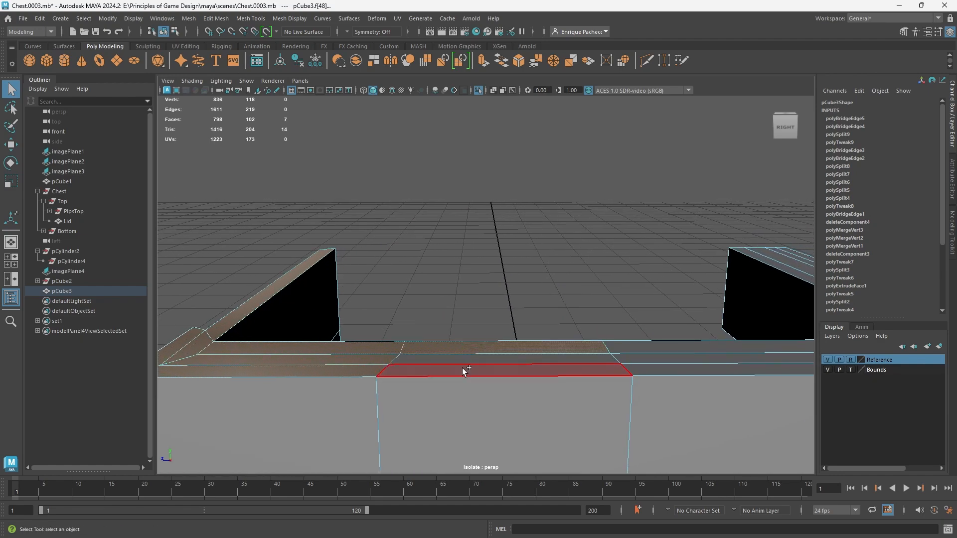
left_click(462, 368, "shift")
left_click(470, 360, "shift")
left_click(627, 349, "shift")
left_click(629, 357, "shift")
left_click(636, 368, "shift")
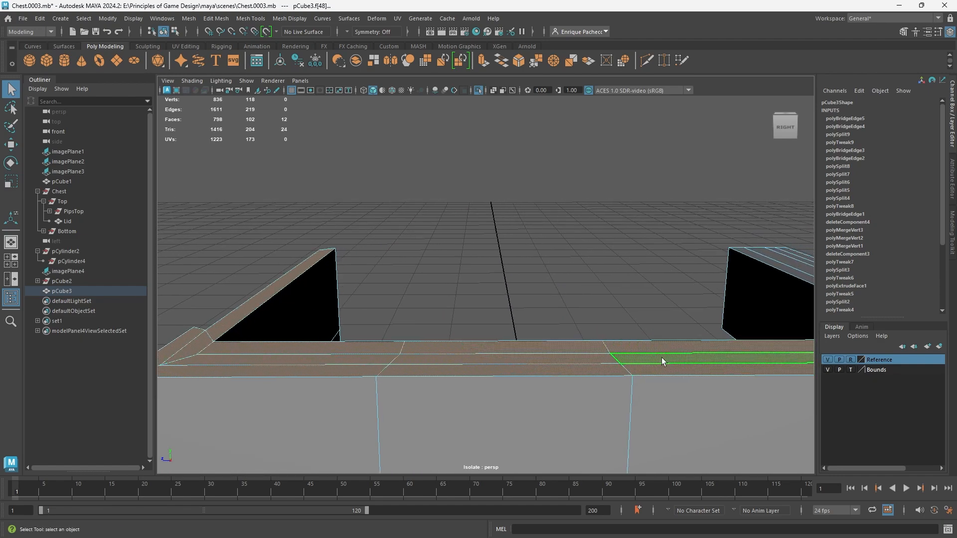
- Add the rim faces at the rear of the right side wall, the back corner and the back wall to the selection
scroll(662, 358, "down", 4)
middle_click_drag(661, 357, 540, 370, "alt")
left_click(545, 370, "shift")
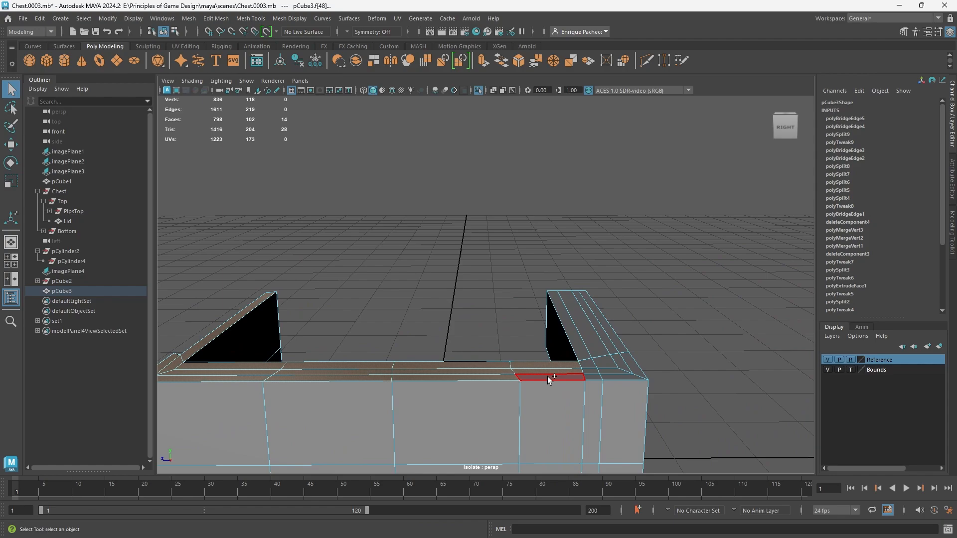
left_click(549, 377, "shift")
left_click(588, 375, "shift")
left_click(579, 338, "shift")
left_click(590, 365, "shift")
left_click(588, 330, "shift")
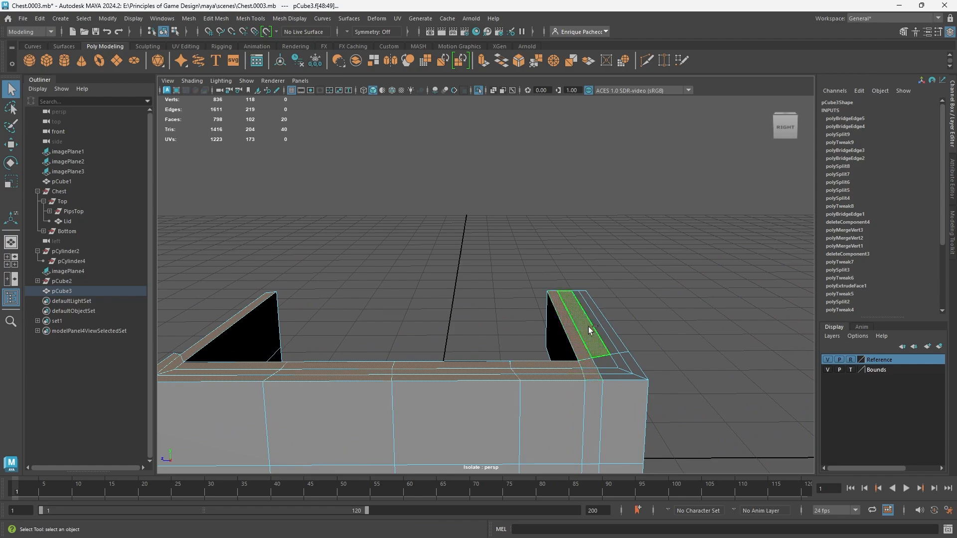
left_click(611, 370, "shift")
left_click(612, 376, "shift")
left_click(606, 360, "shift")
left_click(605, 338, "shift")
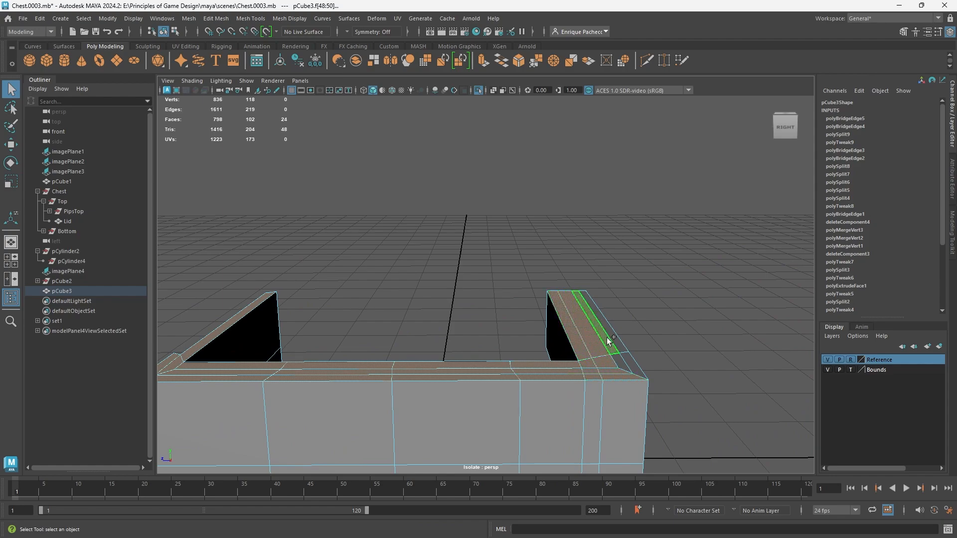
left_click(619, 356, "shift")
left_click(630, 363, "shift")
left_click(618, 343, "shift")
- Isolate the chest bottom in the front view and flatten the selected rim faces by scaling them vertically
key("r")
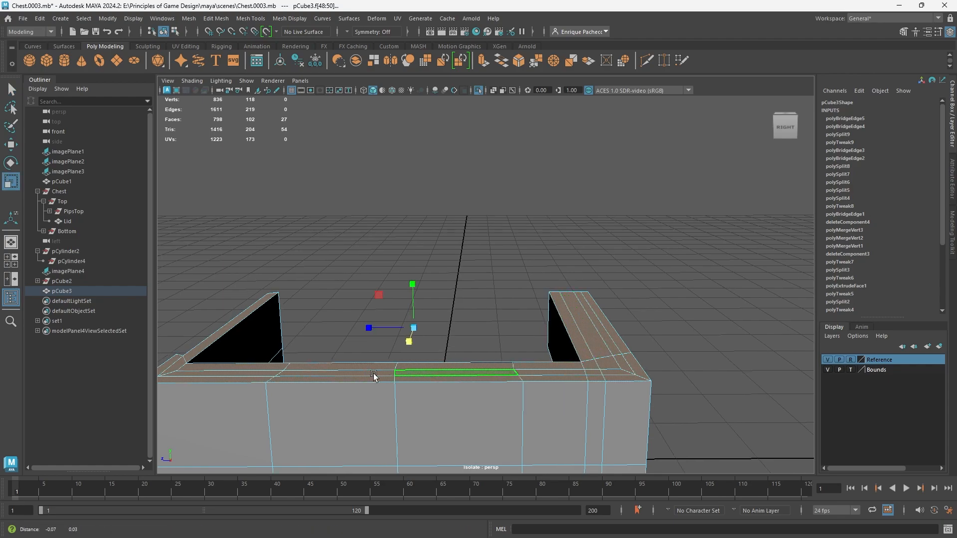
middle_click_drag(367, 376, 517, 327, "alt")
left_click_drag(517, 327, 522, 323, "alt")
key("space")
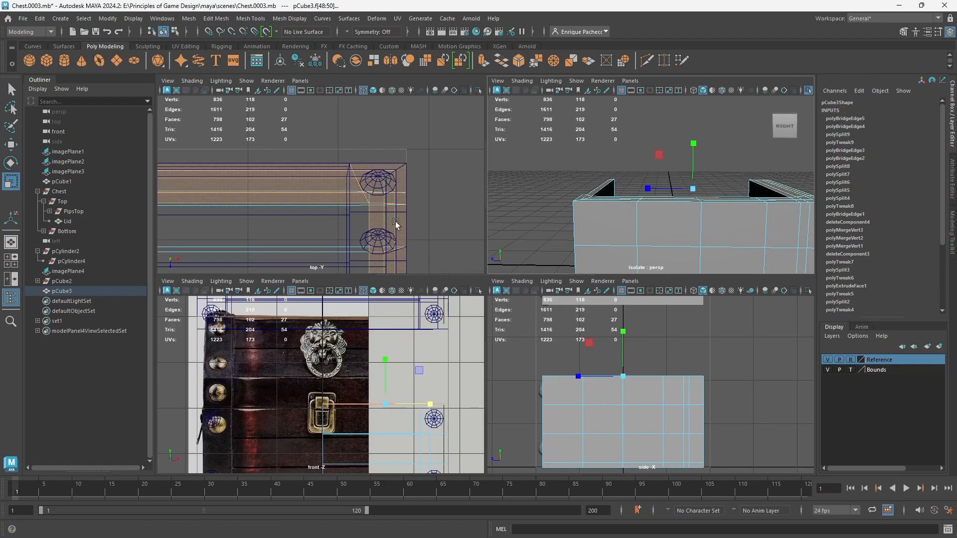
key("space")
scroll(658, 335, "up", 5)
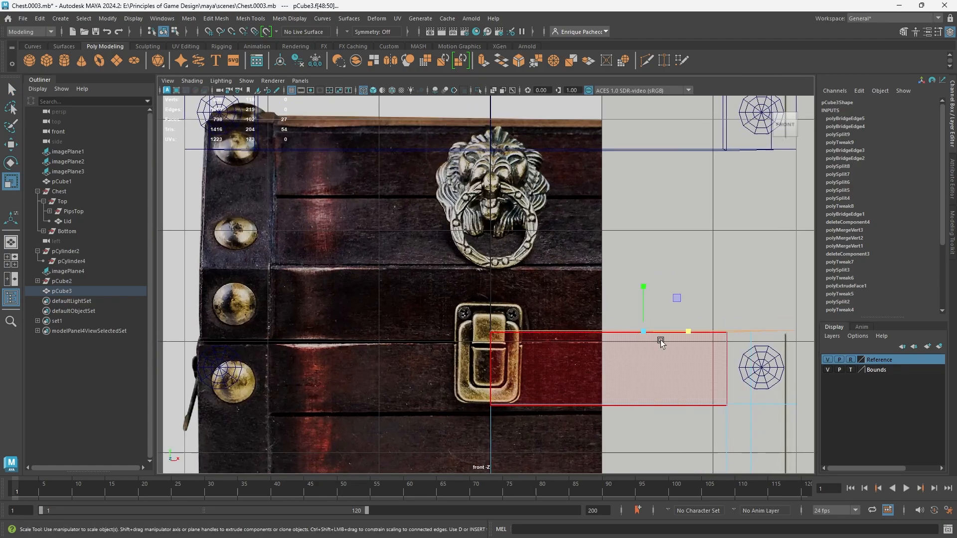
key("ctrl+1")
scroll(414, 323, "up", 2)
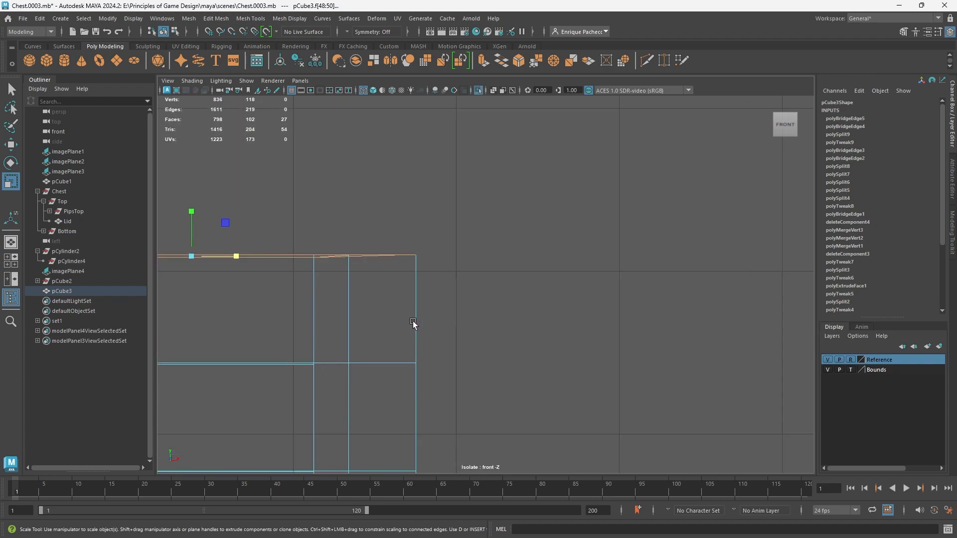
middle_click_drag(369, 317, 621, 366, "alt")
scroll(598, 320, "up", 1)
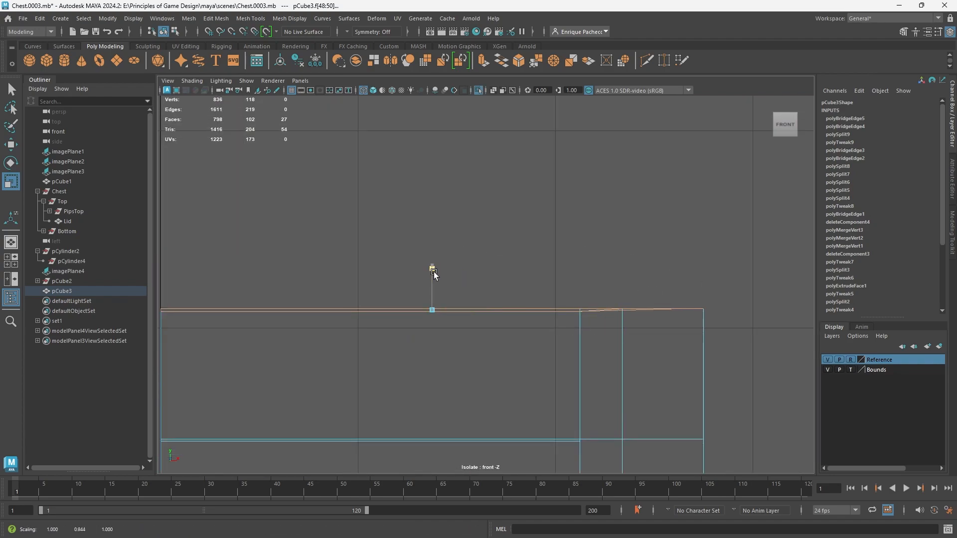
left_click_drag(433, 266, 445, 341)
- Bring the hidden chest parts back in the front and perspective views and select the lid from beneath
key("ctrl+1")
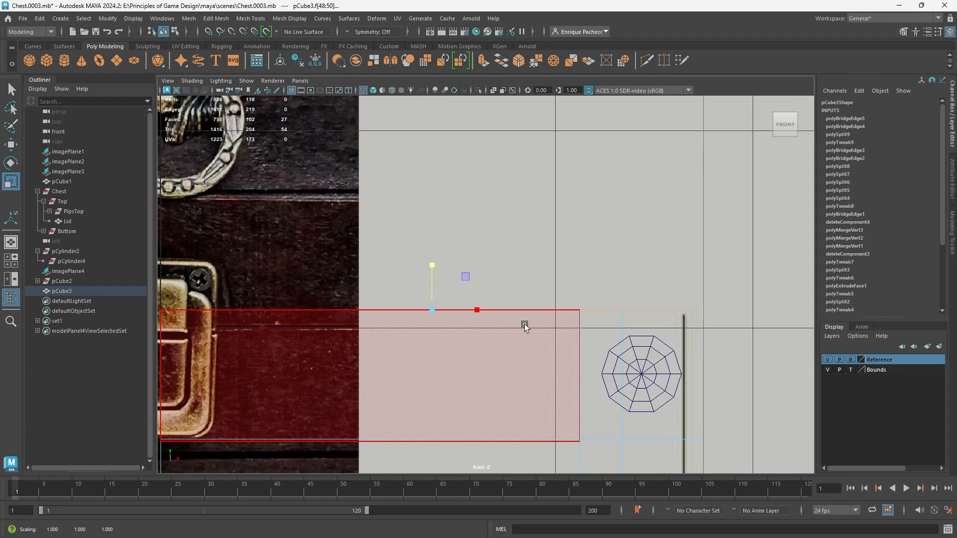
scroll(531, 318, "down", 3)
middle_click_drag(531, 246, 547, 390, "alt")
scroll(564, 278, "up", 1)
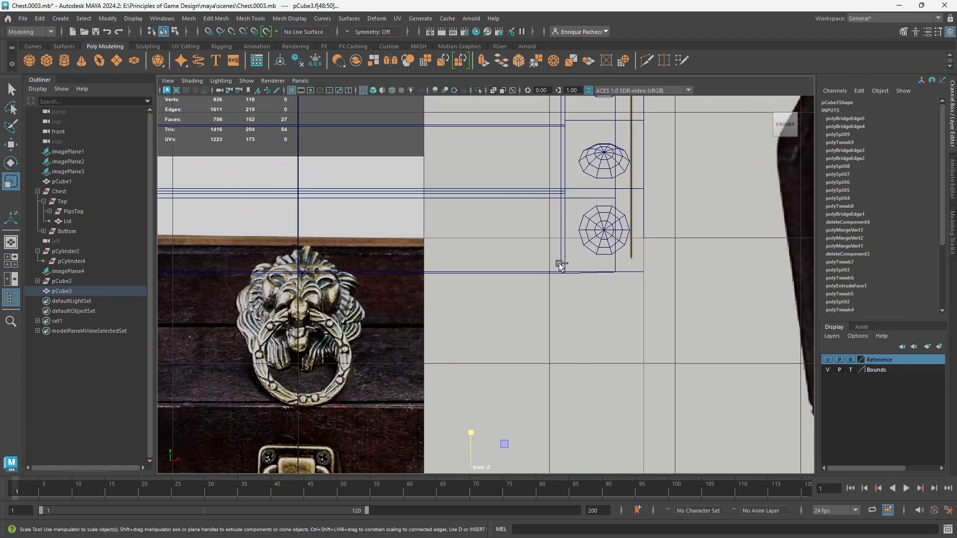
key("space")
left_click_drag(655, 207, 602, 165, "alt")
middle_click_drag(602, 165, 563, 365, "alt")
scroll(644, 163, "down", 5)
scroll(645, 163, "up", 10)
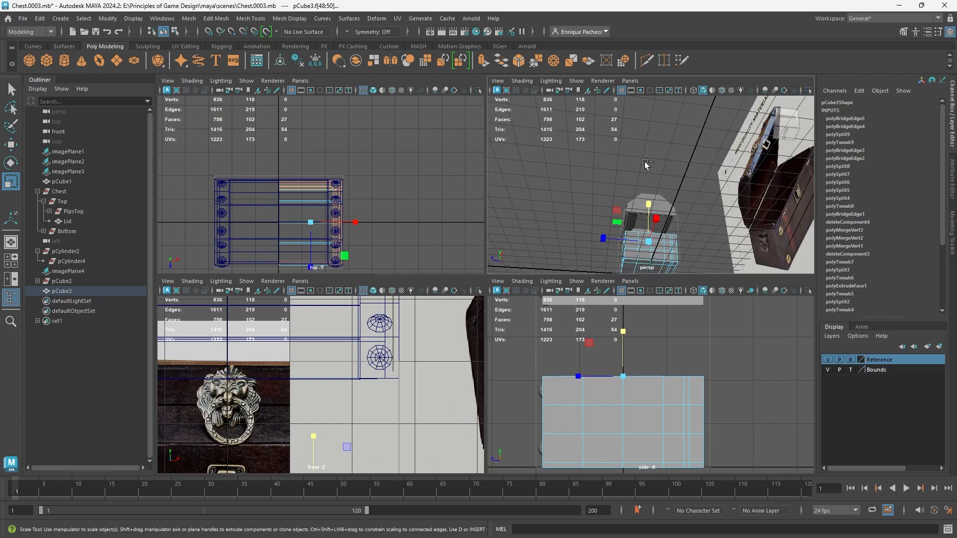
left_click(629, 173)
scroll(623, 175, "up", 3)
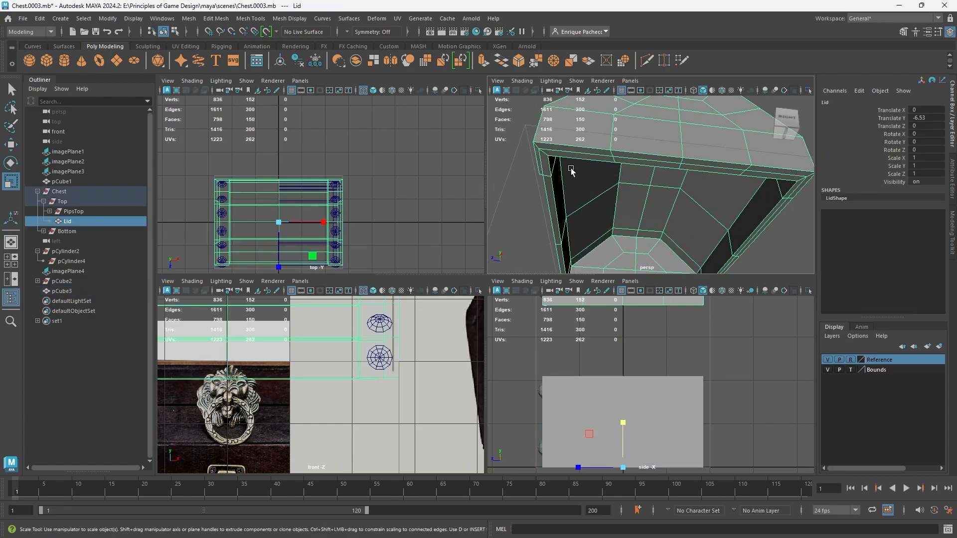
- Switch the lid to face selection and select the face loops around its lower rim
right_click_drag(546, 193, 554, 219)
left_click_drag(558, 230, 578, 260, "alt")
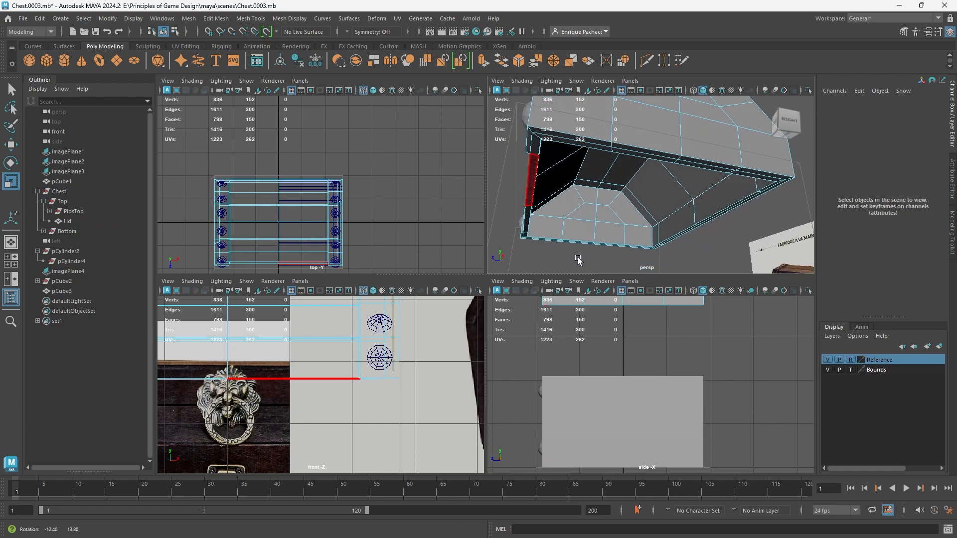
scroll(527, 229, "up", 3)
key("q")
middle_click_drag(516, 160, 617, 188, "alt")
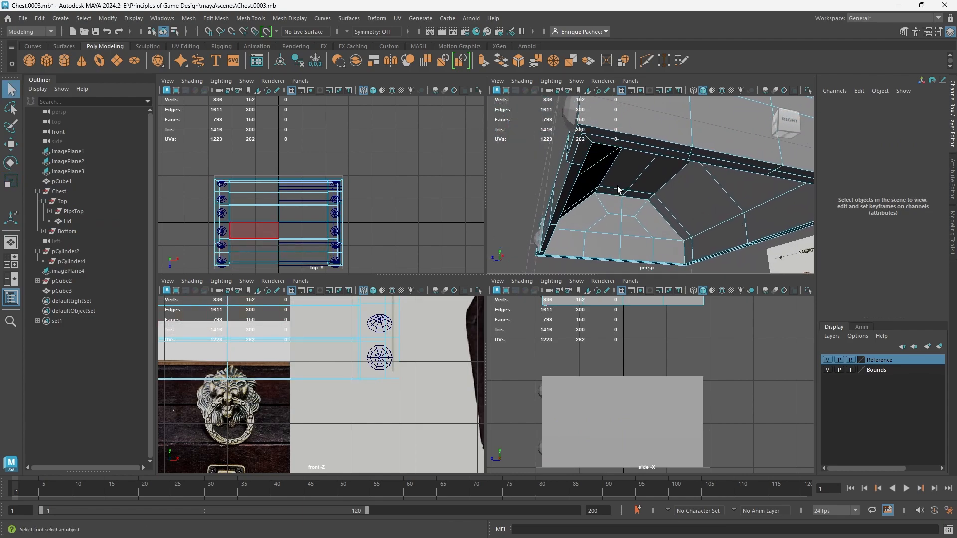
left_click(579, 139)
double_click(586, 131, "shift")
left_click(583, 143, "shift")
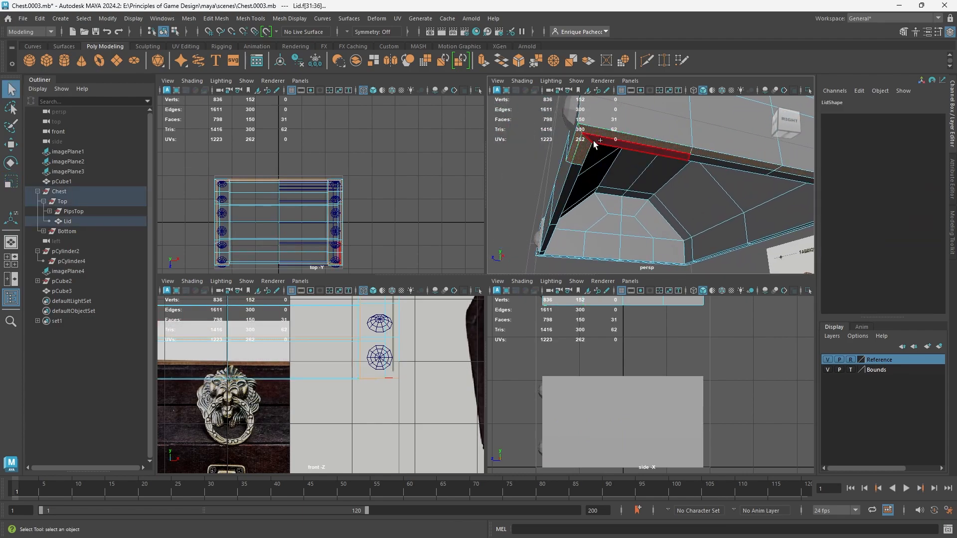
double_click(595, 142, "shift")
- Try to flatten the lid's selected rim faces by scaling them vertically
left_click_drag(638, 197, 653, 214, "alt")
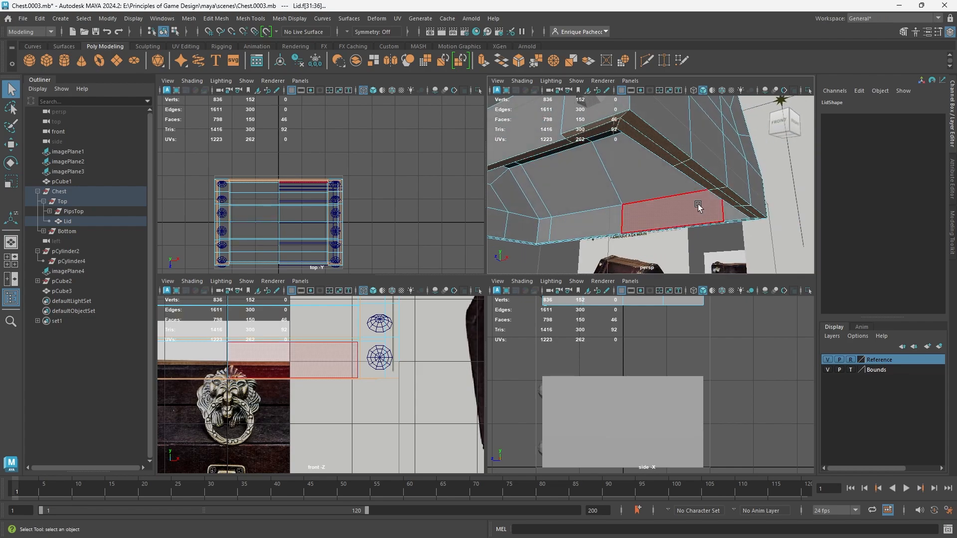
key("r")
left_click_drag(563, 126, 562, 159)
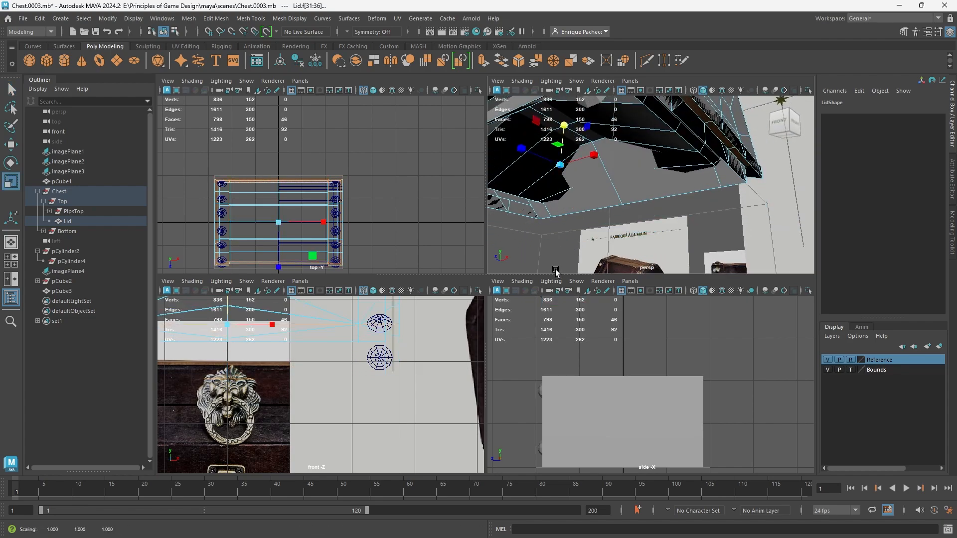
key("ctrl+z")
- Examine the lid's outer side and the band beside the studs for stray faces in the selection
left_click_drag(703, 209, 703, 181, "alt")
scroll(611, 220, "up", 8)
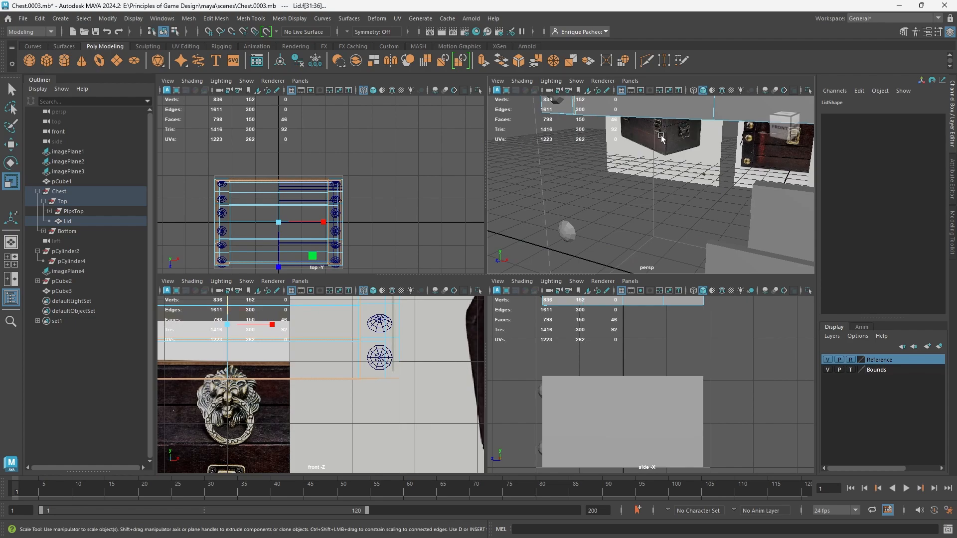
left_click_drag(583, 151, 595, 148, "alt")
scroll(552, 214, "down", 4)
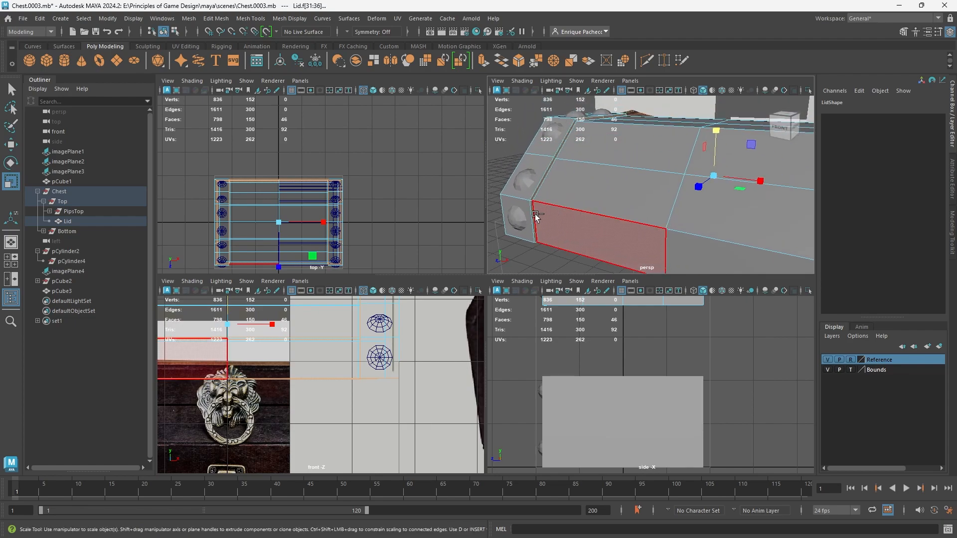
scroll(312, 366, "down", 1)
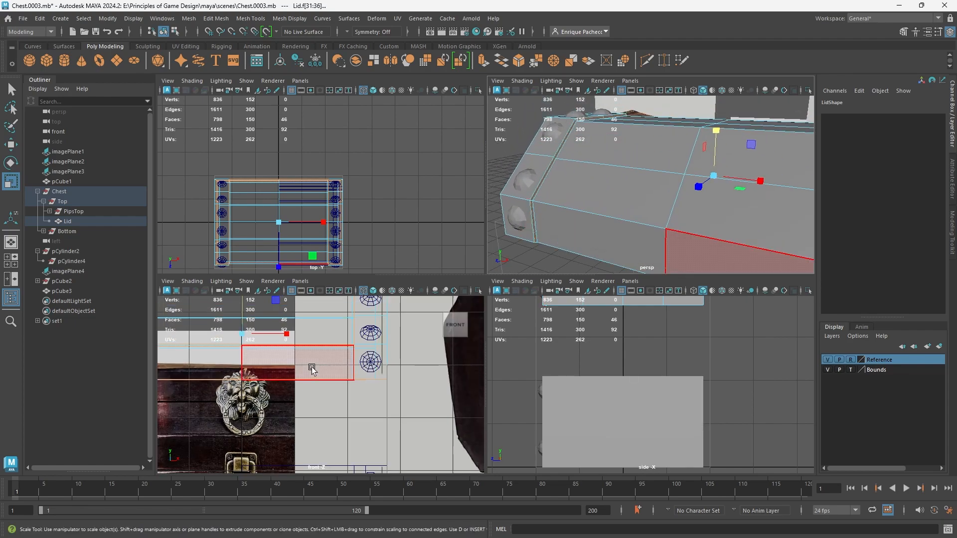
scroll(533, 212, "up", 6)
left_click_drag(534, 210, 704, 234, "alt")
scroll(700, 235, "down", 5)
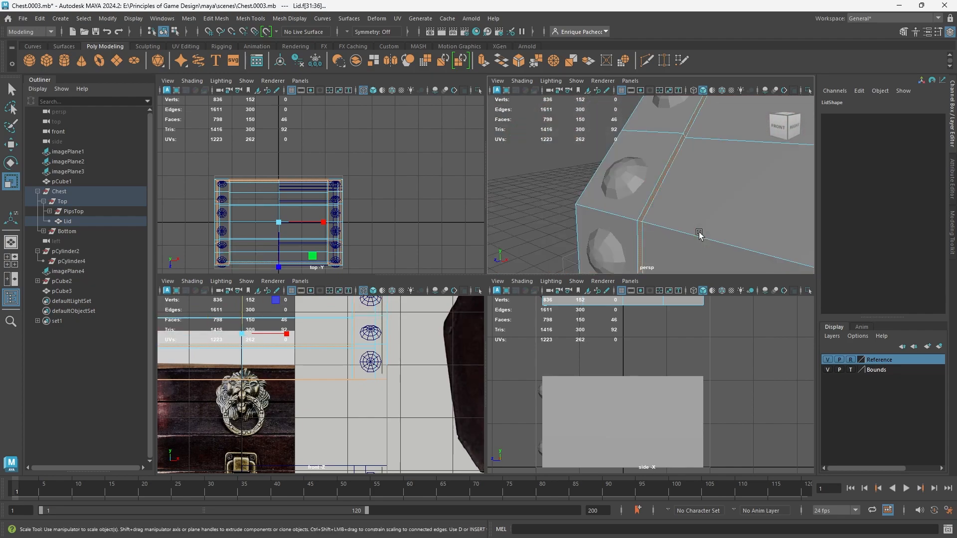
- Deselect the stray outer face and the narrow band faces beside the studs at one end of the lid
scroll(639, 226, "down", 5)
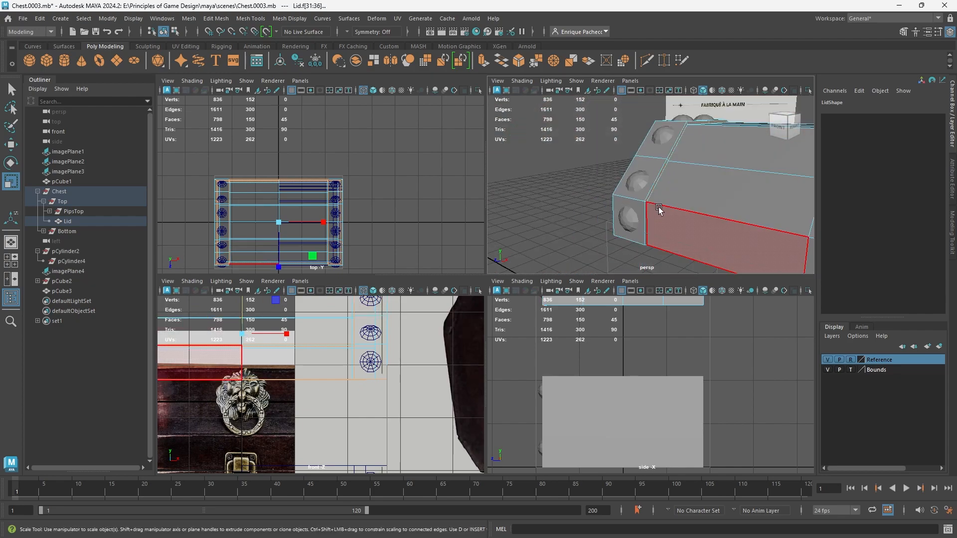
middle_click_drag(659, 210, 591, 283, "alt")
mouse_move(642, 241)
left_mouse_down("alt")
mouse_move(597, 243)
mouse_move(660, 250)
left_mouse_up("alt")
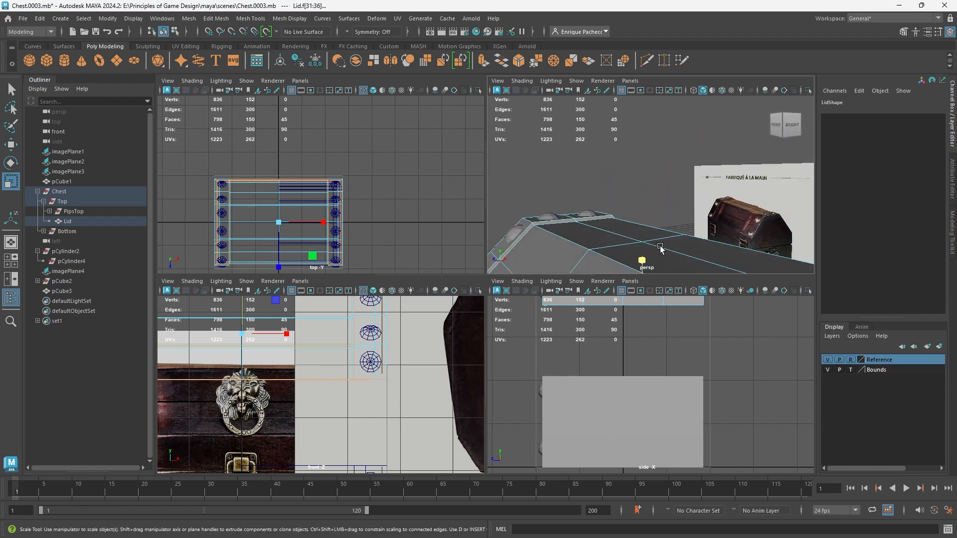
middle_click_drag(659, 250, 603, 196, "alt")
scroll(600, 199, "up", 4)
left_click_drag(600, 198, 641, 200, "alt")
scroll(598, 224, "up", 3)
middle_click_drag(587, 244, 504, 301, "alt")
left_click(579, 166, "ctrl")
left_click(595, 126, "ctrl")
- Enlarge the perspective view and deselect more of the narrow band faces along the lid's sloped end
key("space")
left_click_drag(496, 301, 336, 340, "alt")
left_click(330, 326, "ctrl")
left_click(345, 324, "ctrl")
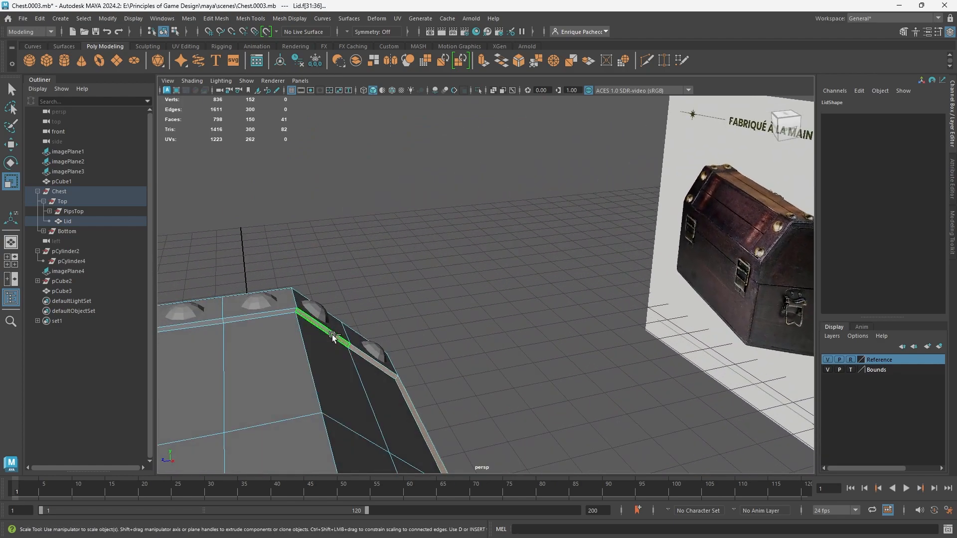
left_click(360, 346, "ctrl")
left_click(364, 352, "ctrl")
- Deselect the remaining stray faces along the lid's far side and the narrow band beside the opposite studs
left_click_drag(442, 398, 521, 415, "alt")
middle_click_drag(621, 381, 425, 402, "alt")
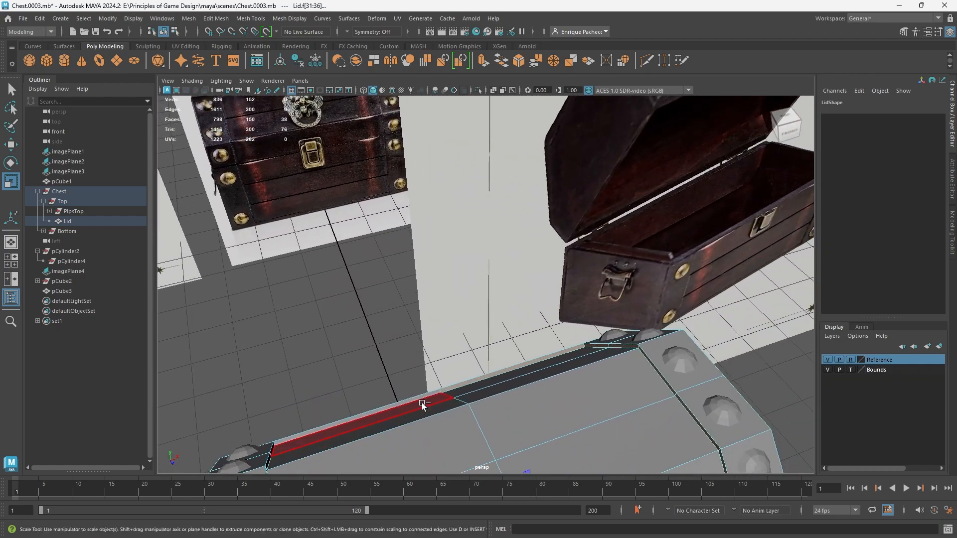
left_click(447, 387, "ctrl")
left_click(599, 345, "ctrl")
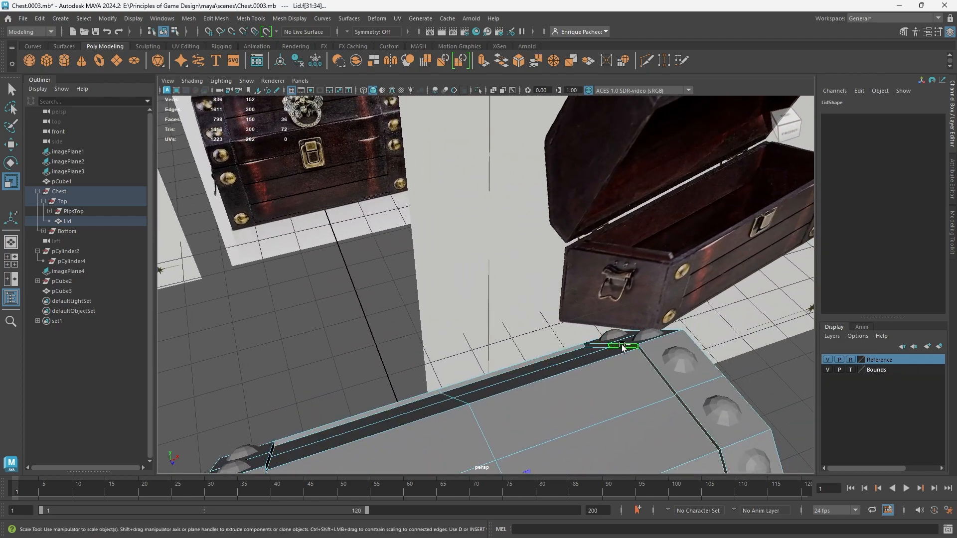
left_click(690, 411, "ctrl")
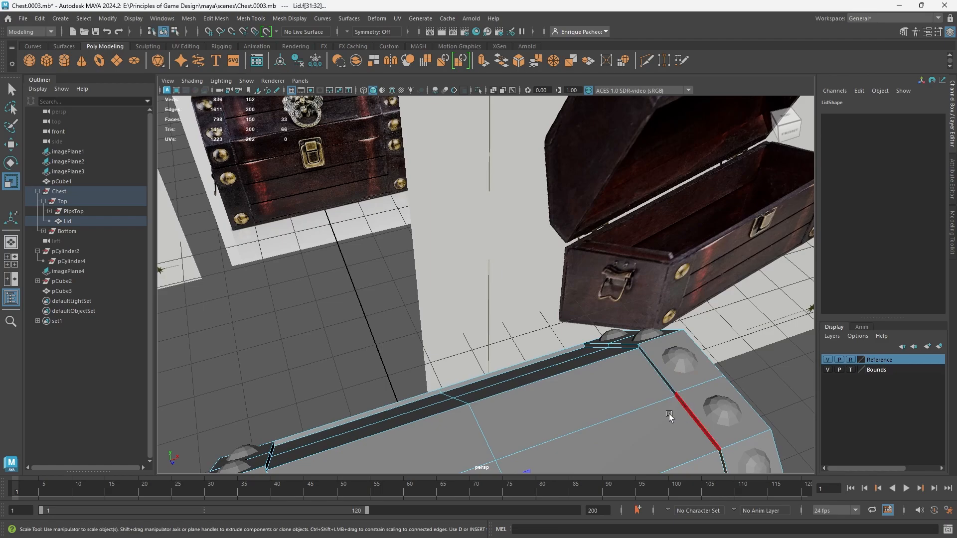
left_click_drag(690, 412, 657, 227, "alt")
left_click(657, 226, "ctrl")
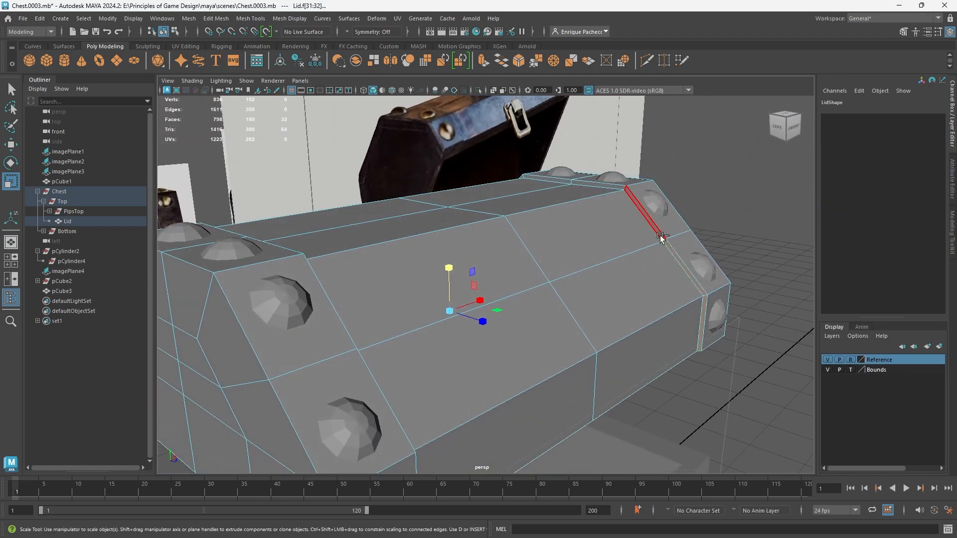
left_click(677, 258, "ctrl")
left_click(702, 319, "ctrl")
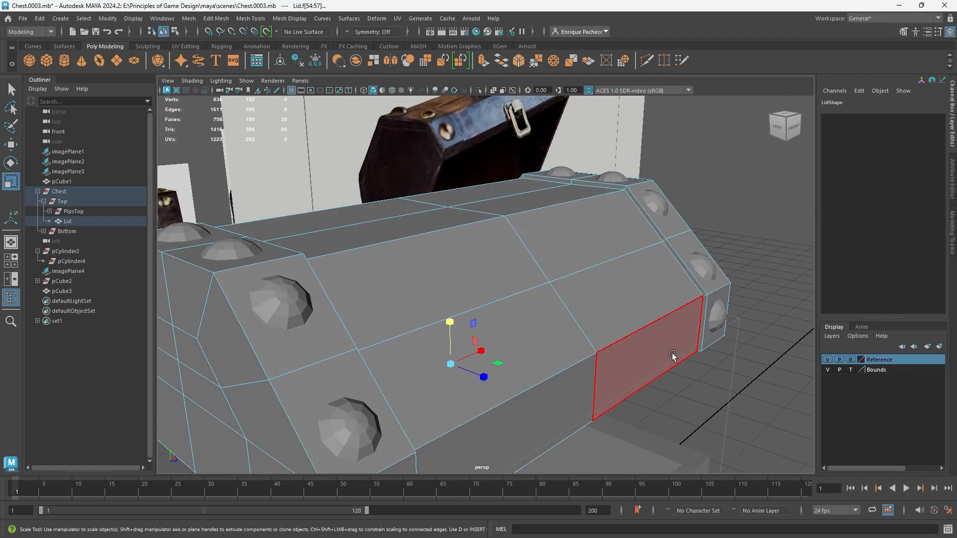
- Check the lid's underside, select the chest bottom, and examine its rim against the open-chest reference image
left_click_drag(673, 294, 465, 299, "alt")
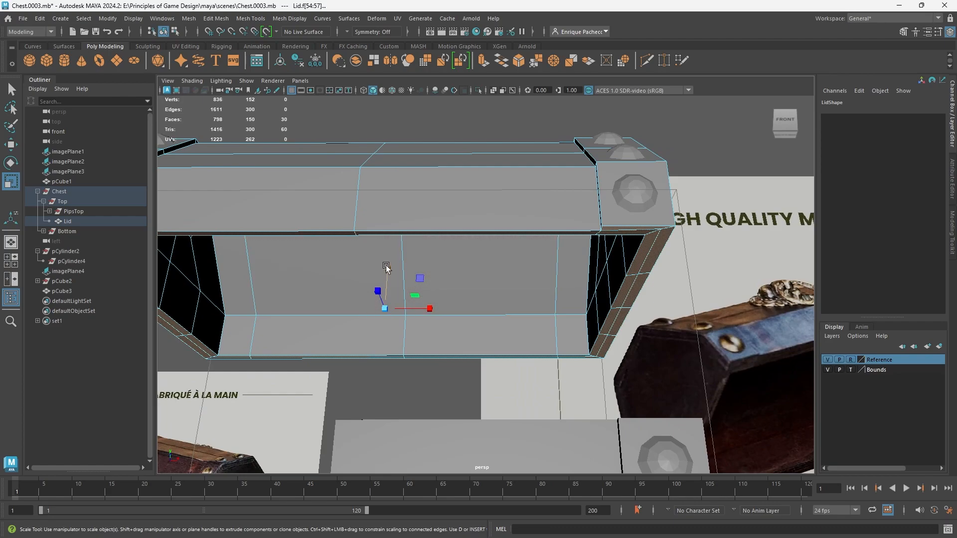
left_click_drag(433, 338, 485, 380, "alt")
scroll(485, 380, "down", 5)
middle_click_drag(510, 403, 524, 330, "alt")
scroll(499, 338, "up", 4)
left_click_drag(499, 339, 567, 367, "alt")
left_click(565, 305)
scroll(600, 323, "up", 2)
middle_click_drag(600, 324, 542, 371, "alt")
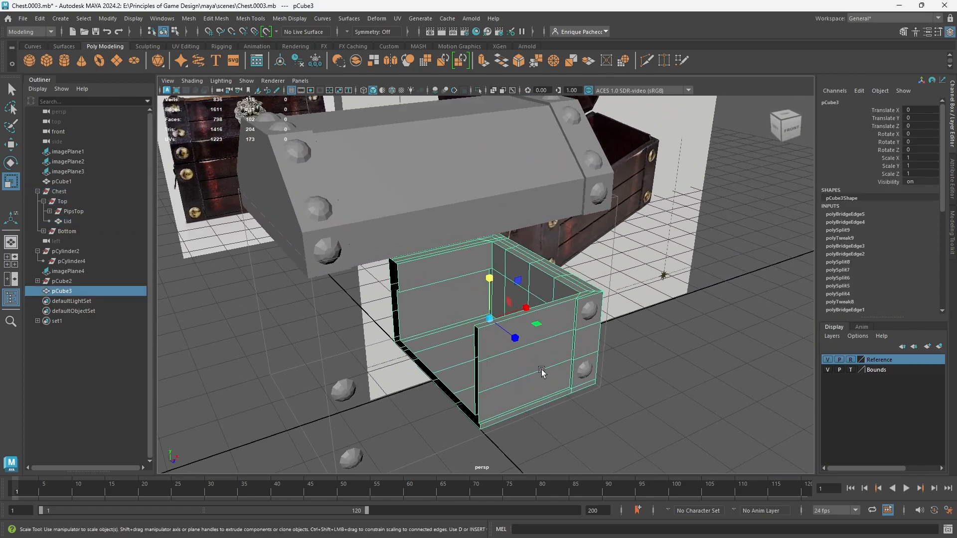
scroll(579, 280, "up", 3)
left_click_drag(603, 347, 561, 345, "alt")
scroll(653, 314, "up", 2)
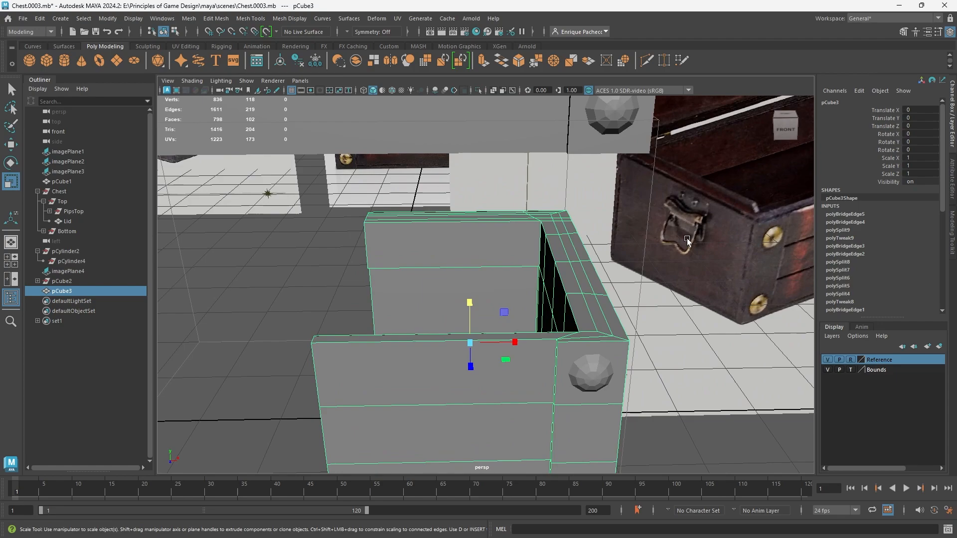
middle_click_drag(683, 236, 604, 280, "alt")
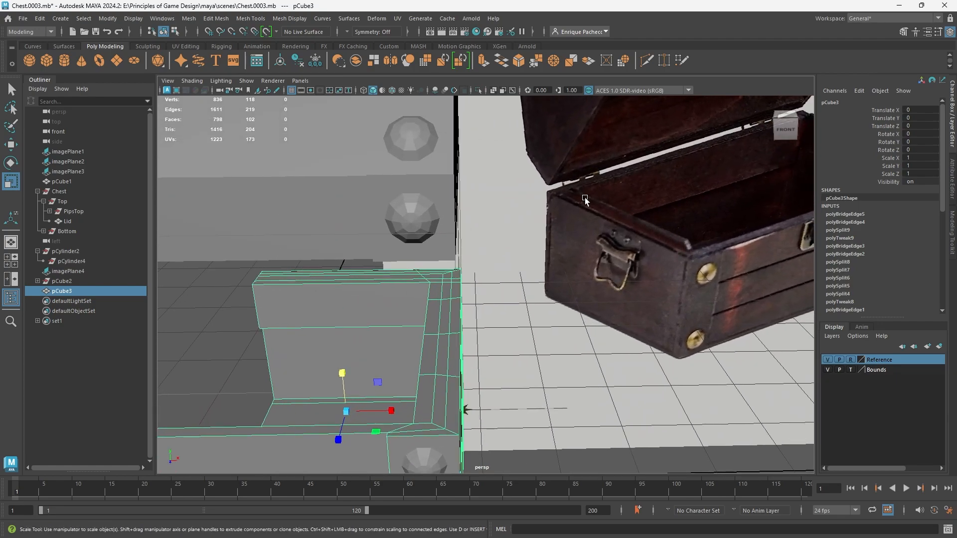
left_click_drag(430, 395, 499, 309, "alt")
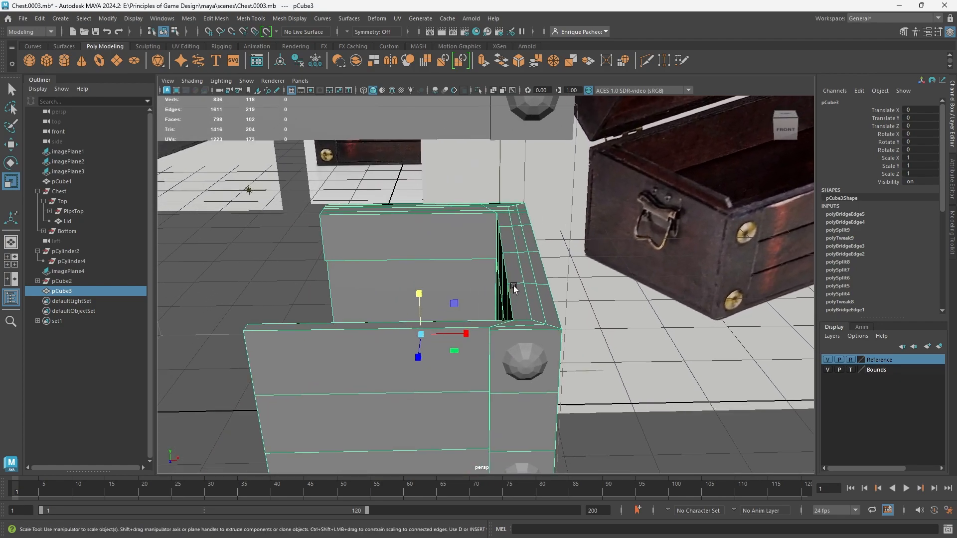
- Switch the chest bottom to face selection and select the inner faces along its side and back rim
right_click_drag(513, 285, 516, 305)
left_click(519, 297)
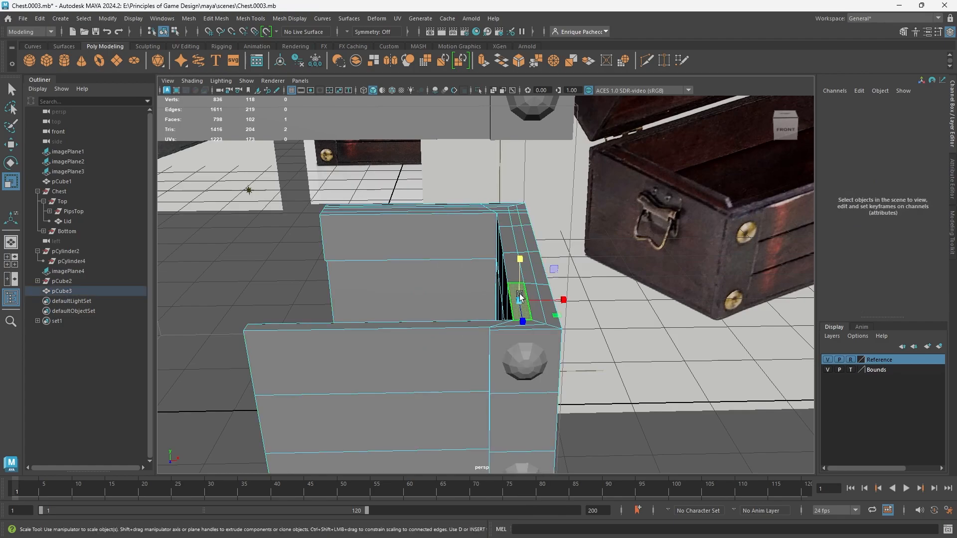
key("q")
double_click(506, 213, "shift")
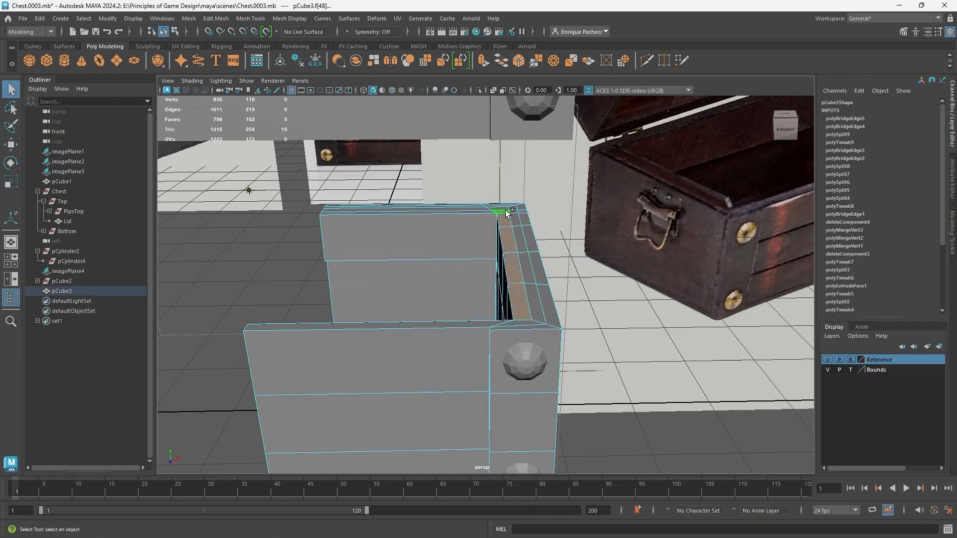
left_click_drag(445, 249, 557, 238, "alt")
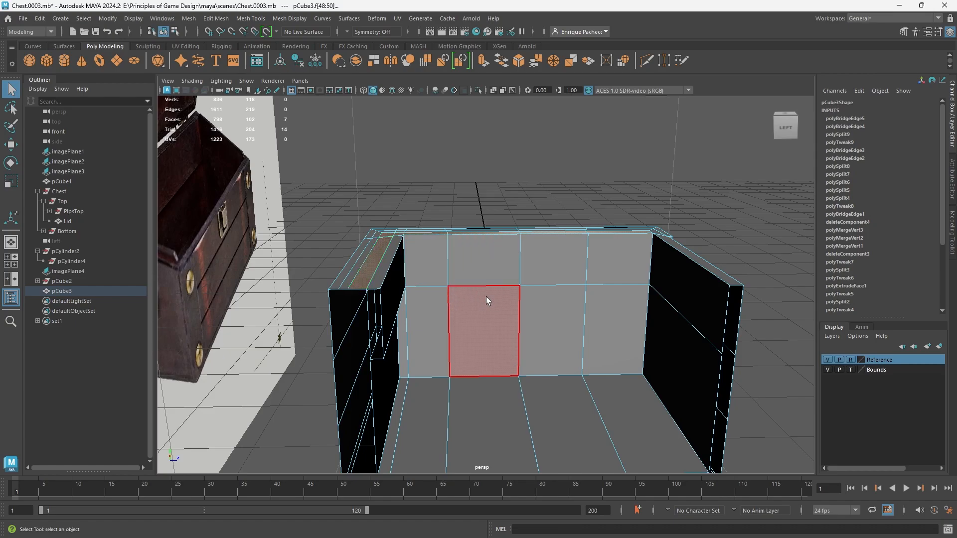
left_click(533, 319, "shift")
left_click_drag(525, 314, 498, 312, "alt")
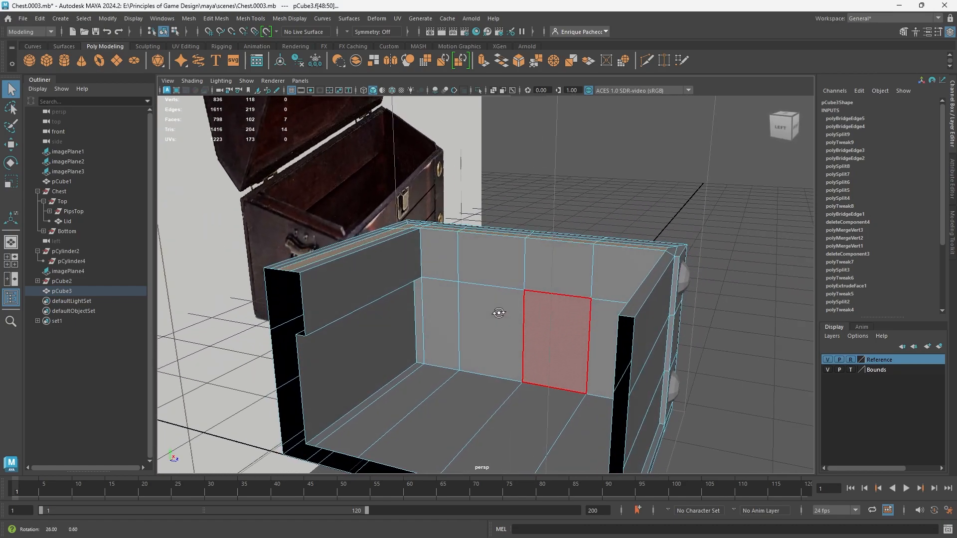
left_click(363, 247, "shift")
left_click_drag(365, 273, 399, 348, "alt")
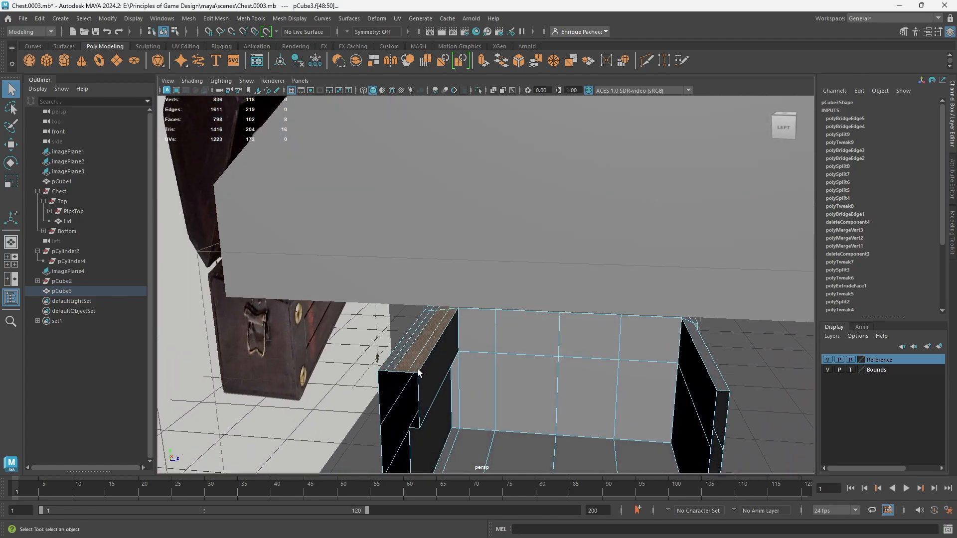
- Check the rim selection from above and extrude the selected faces upward into a raised lip
key("space")
scroll(299, 195, "up", 6)
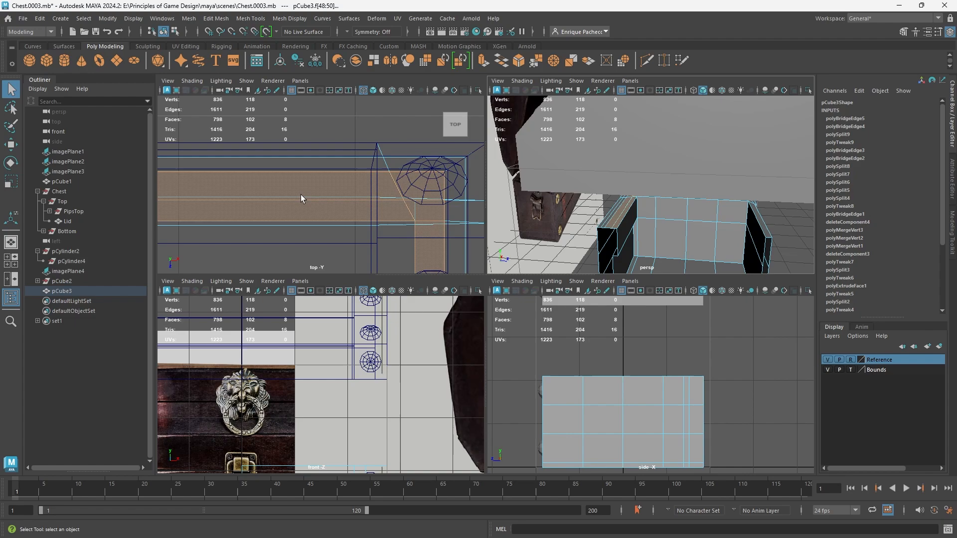
scroll(461, 221, "down", 3)
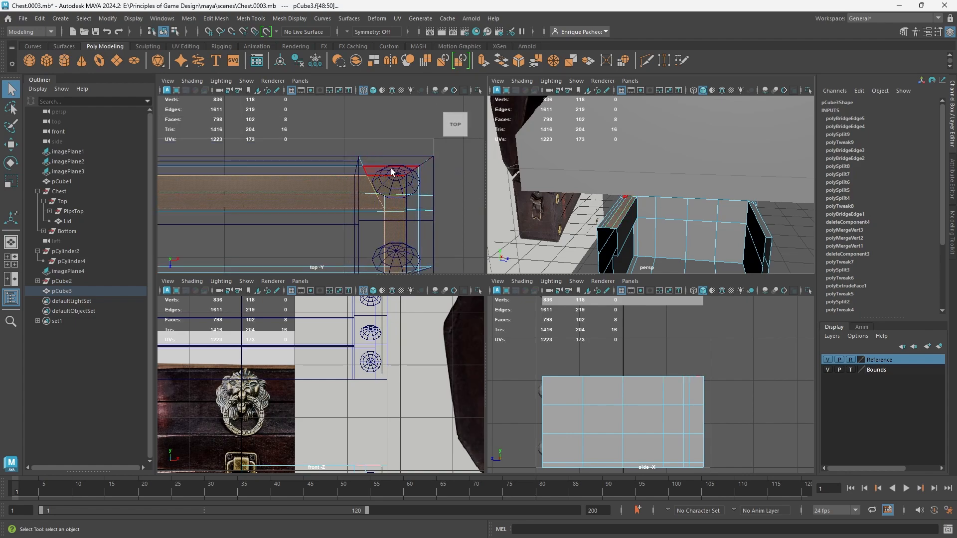
scroll(411, 217, "down", 3)
left_click_drag(588, 247, 600, 226, "alt")
key("space")
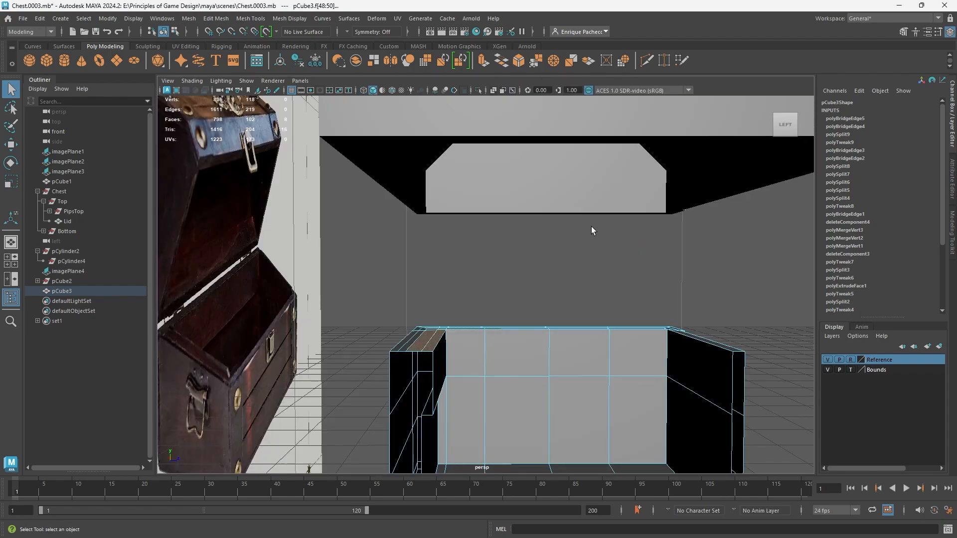
key("ctrl+e")
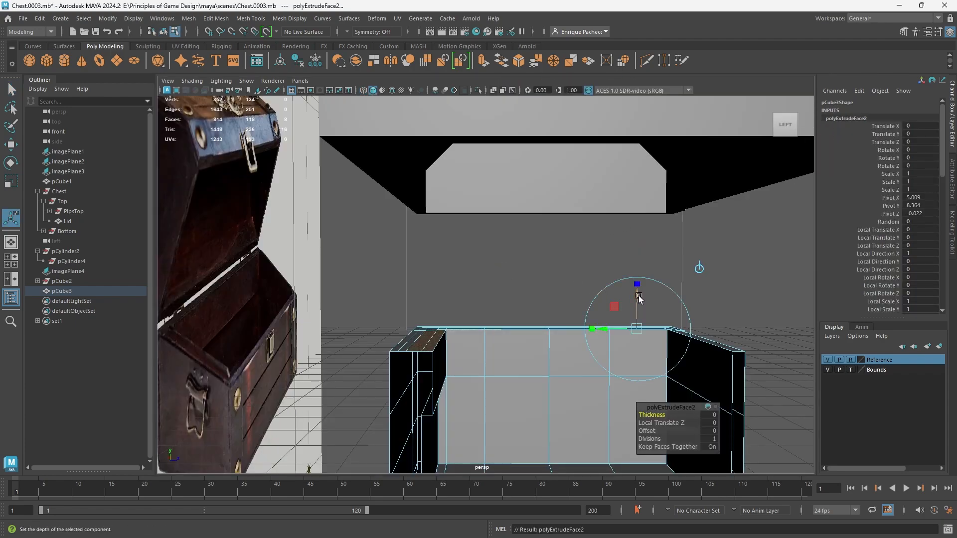
left_click_drag(639, 297, 646, 282)
- Delete the two end faces of the raised lip at the chest bottom's open middle
left_click_drag(521, 357, 390, 342, "alt")
left_click(340, 359)
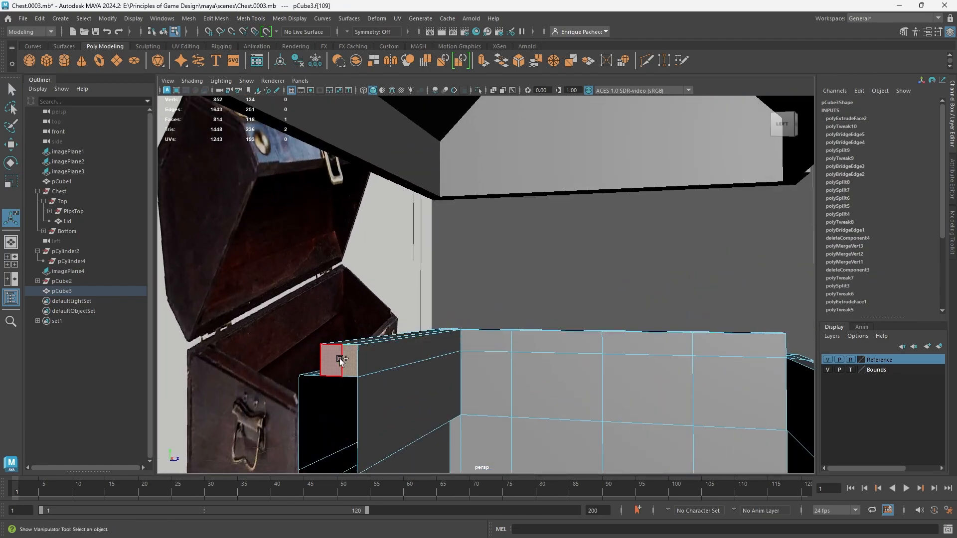
key("Delete")
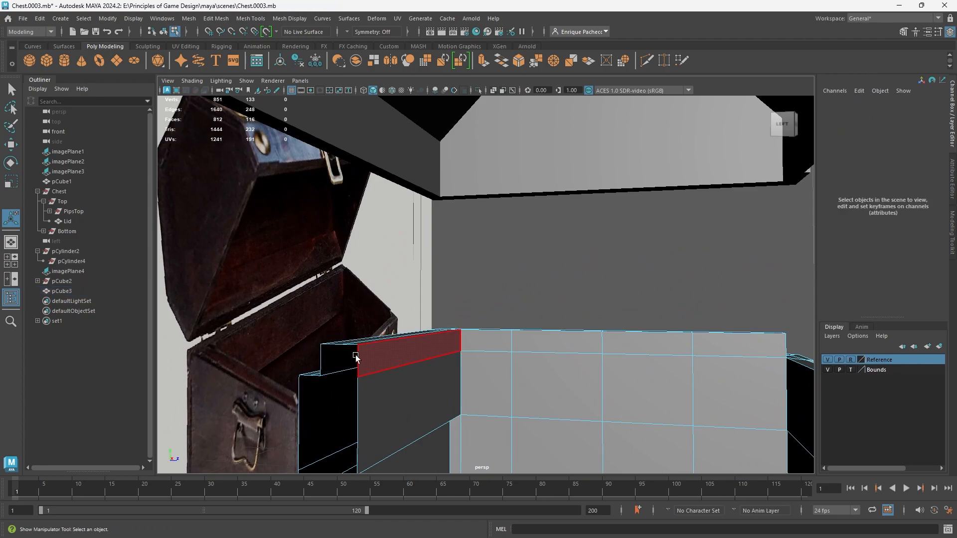
left_click_drag(355, 357, 445, 373, "alt")
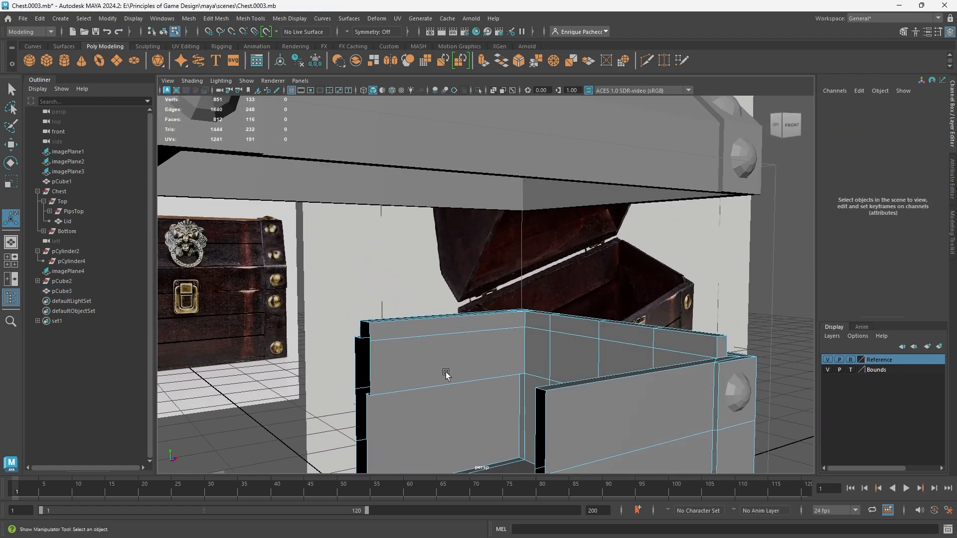
middle_click_drag(672, 393, 647, 367, "alt")
- Insert an edge loop around the base of the raised lip and a vertical one near its front end
left_click(647, 61)
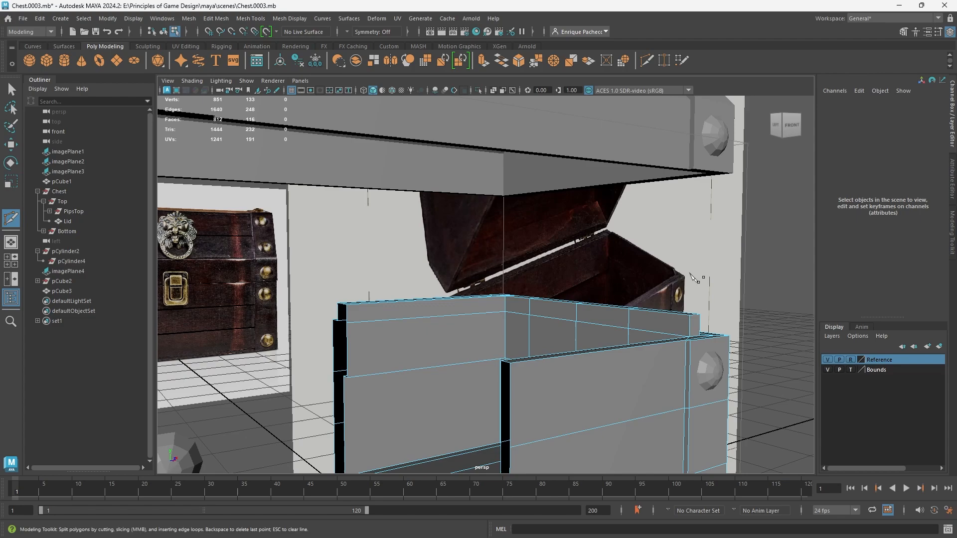
middle_click_drag(704, 331, 641, 294, "alt")
scroll(641, 294, "up", 2)
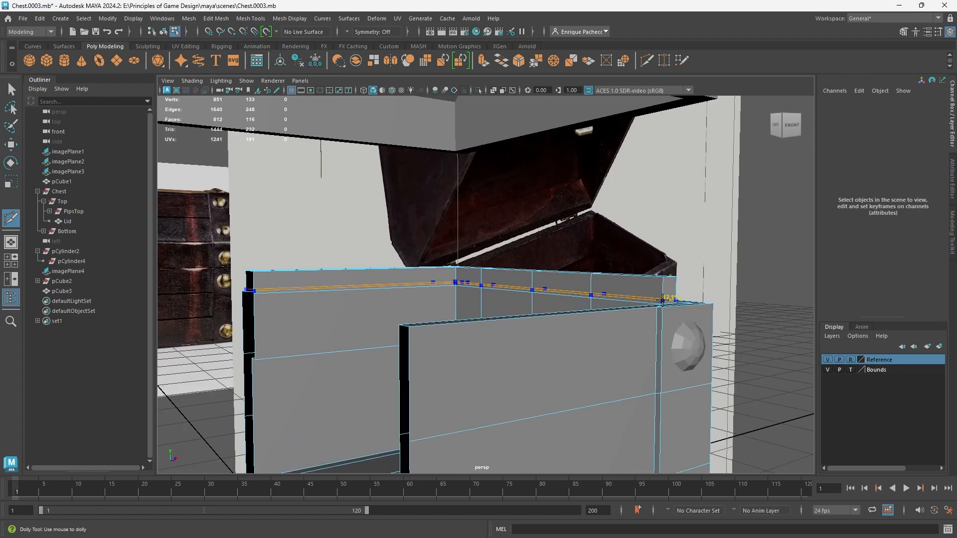
left_click(662, 299)
left_click_drag(662, 299, 632, 327, "alt")
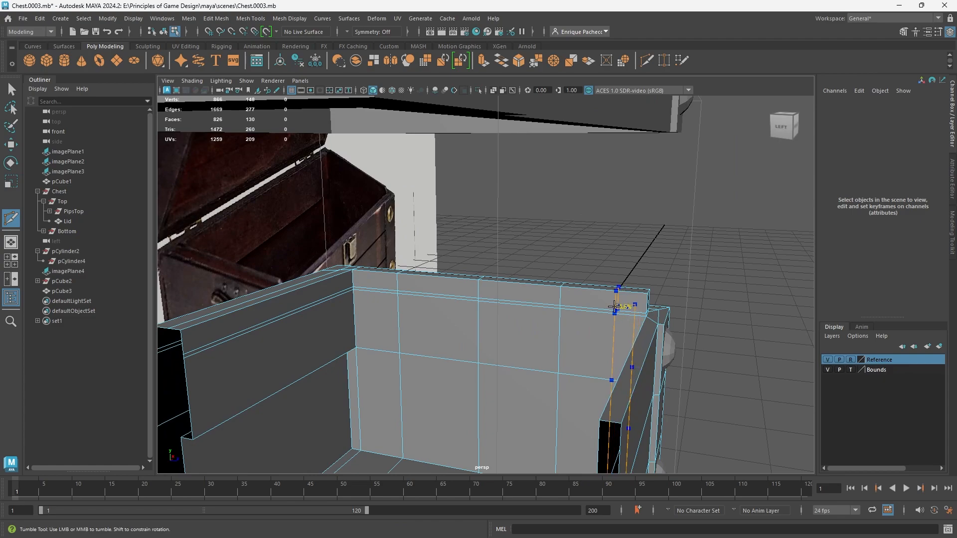
left_click(614, 306, "ctrl")
- Select the top edge at the lip's front end and move it backward so the end slopes
left_click_drag(667, 314, 602, 323, "alt")
key("q")
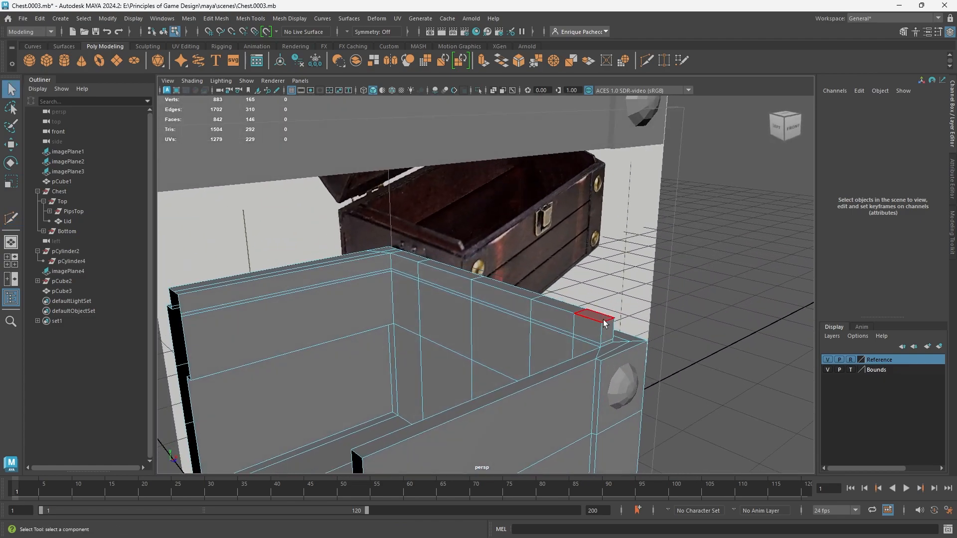
right_click(600, 317)
left_click(601, 226)
left_click(607, 324)
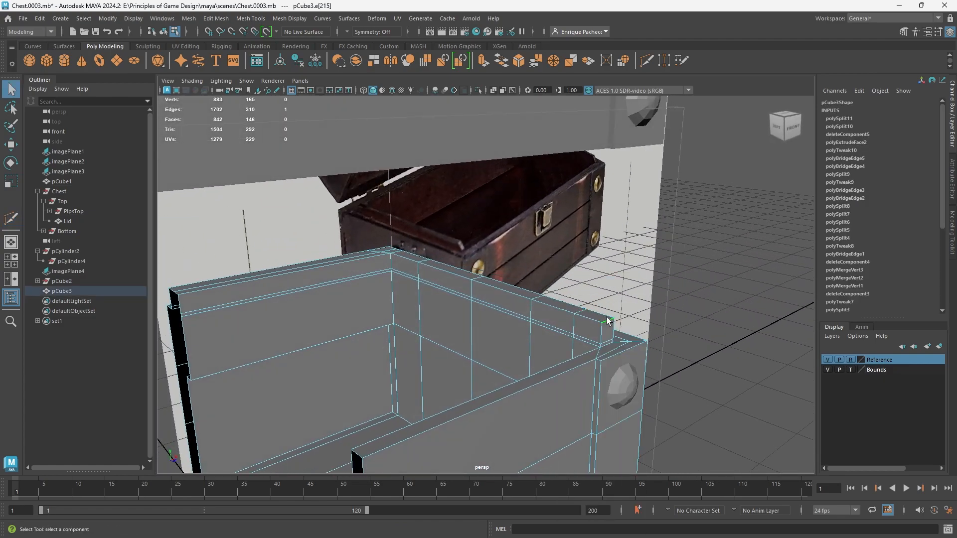
key("w")
left_click_drag(644, 335, 601, 312)
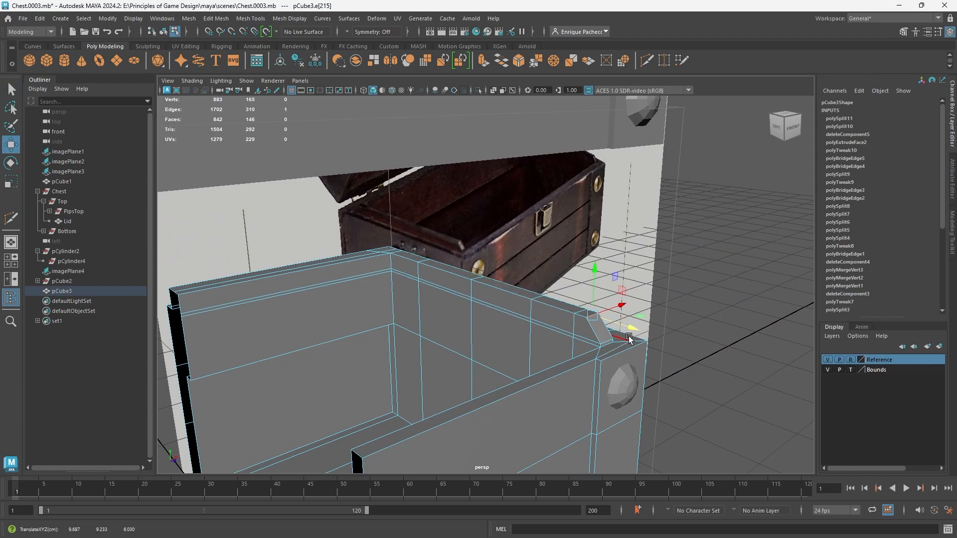
left_click_drag(634, 327, 637, 328)
- Return the chest bottom to object mode and mirror it across the world X axis in the negative direction, merging the border
left_click(691, 283)
scroll(699, 306, "down", 4)
left_click_drag(700, 308, 621, 338, "alt")
right_click_drag(392, 375, 441, 239)
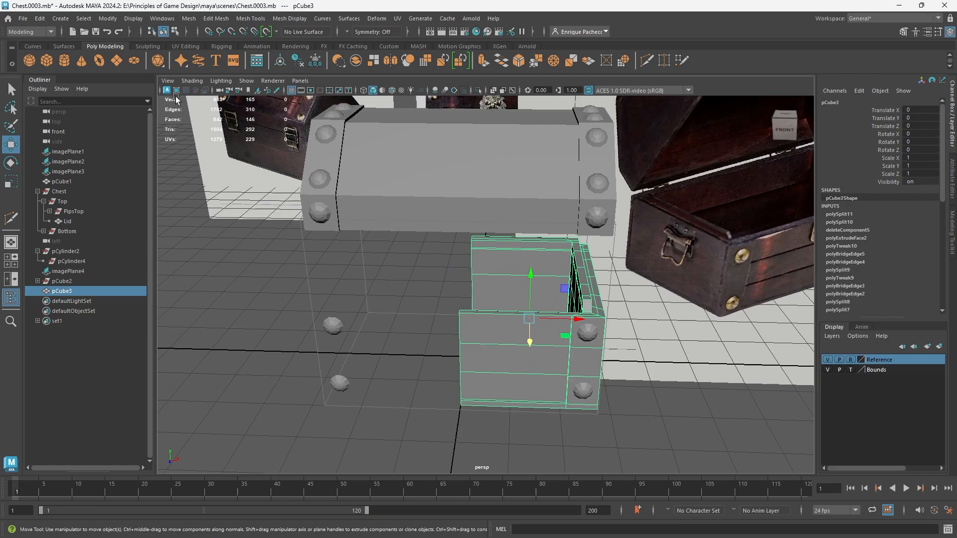
left_click(188, 18)
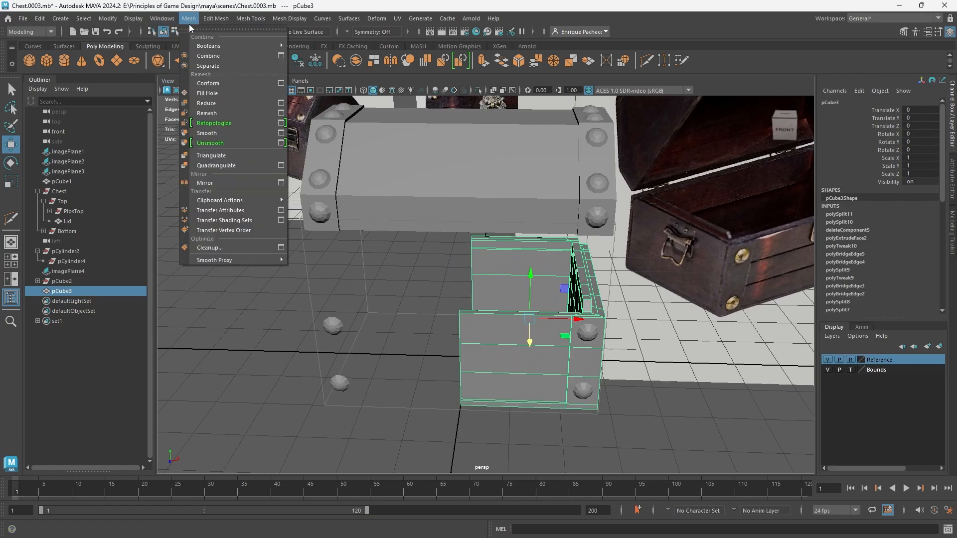
left_click(212, 184)
left_click_drag(521, 406, 511, 393, "alt")
left_click_drag(480, 334, 479, 388, "alt")
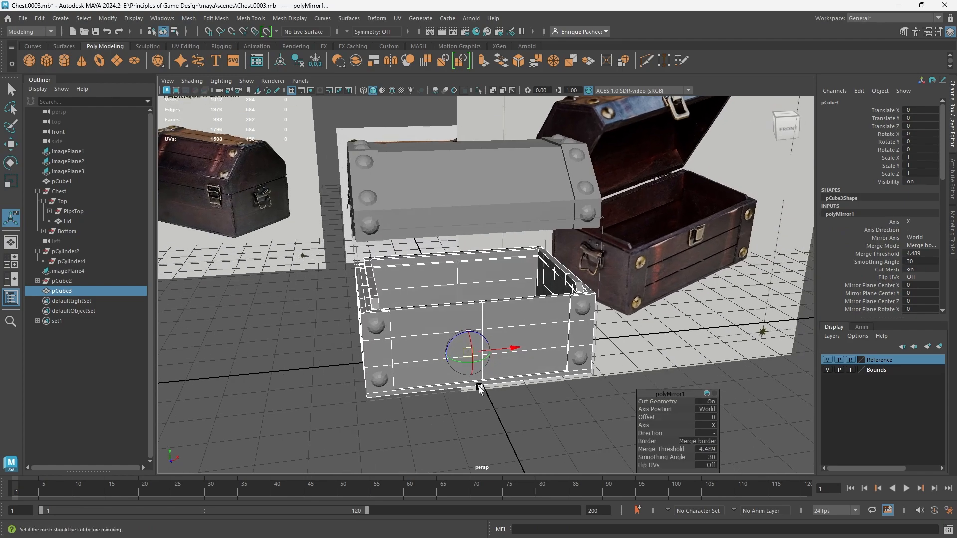
left_click(467, 389)
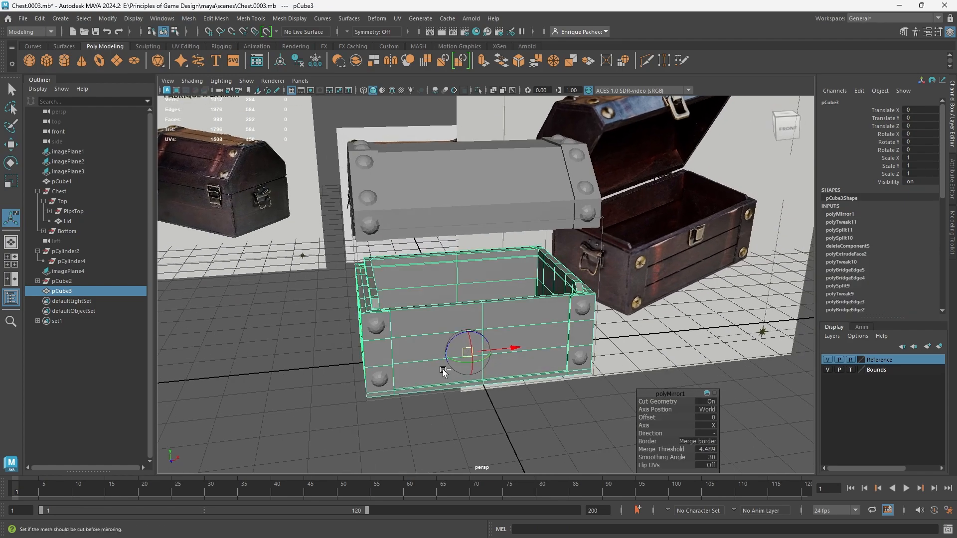
- Save the scene incrementally as Chest.0004.mb and delete the chest bottom's construction history
key("ctrl+alt+s")
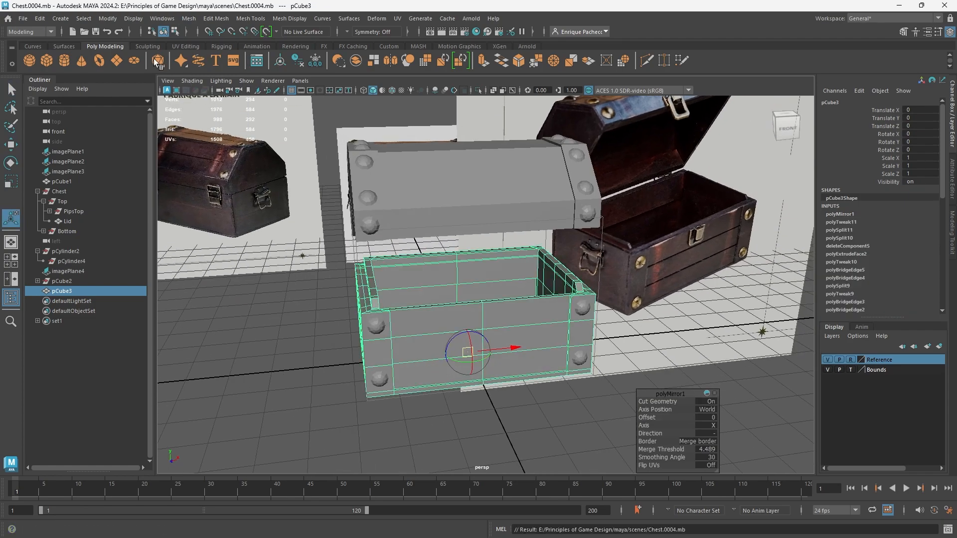
left_click(37, 20)
mouse_move(85, 137)
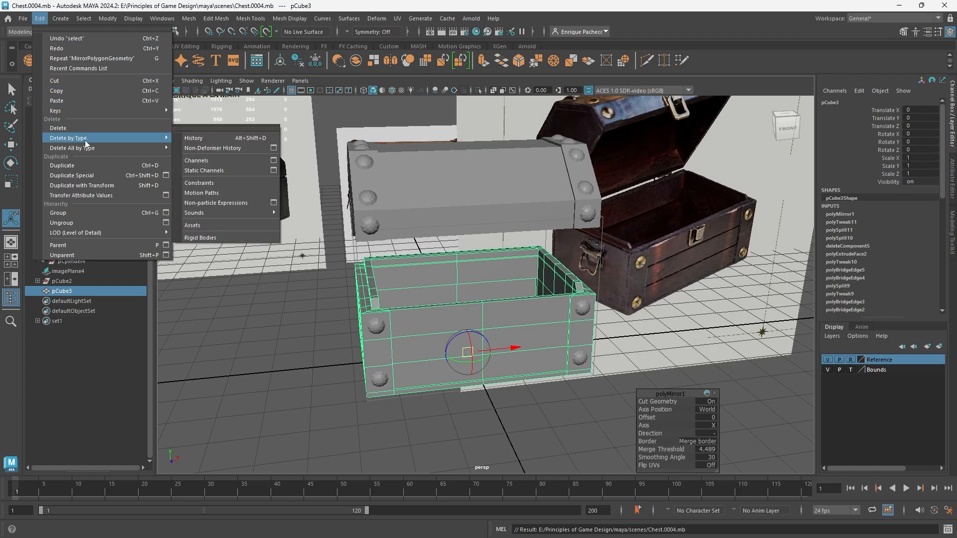
left_click(207, 139)
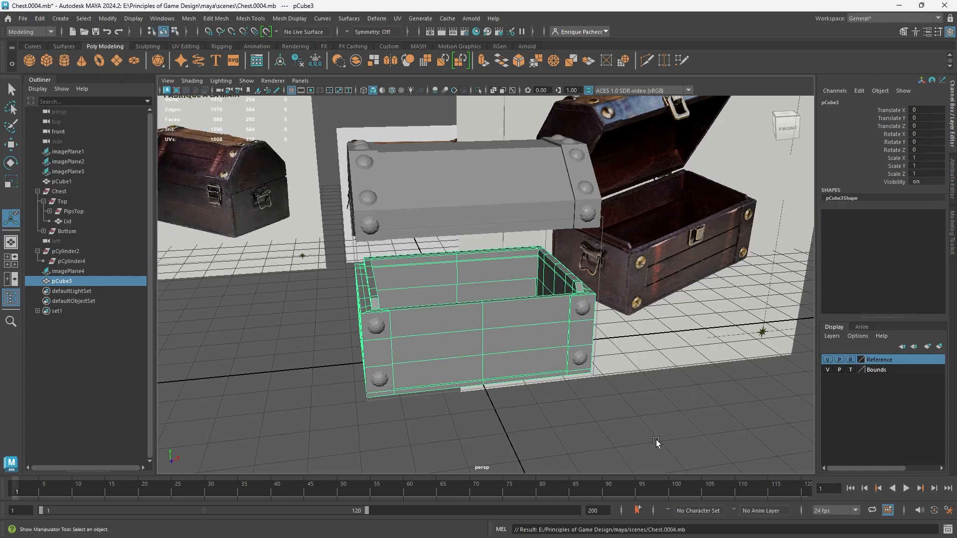
- Select the Top group holding the lid and its studs and lower it onto the chest bottom
left_click_drag(576, 392, 382, 405, "alt")
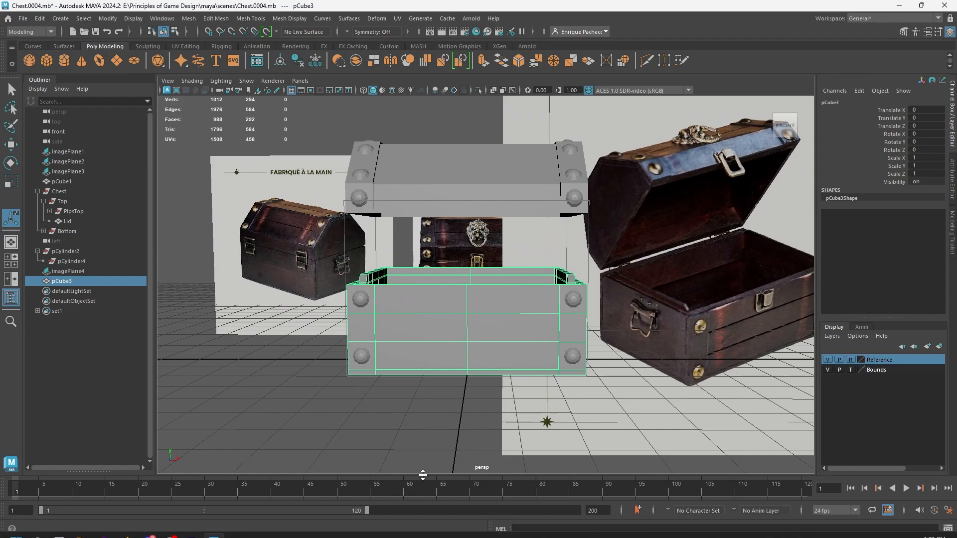
left_click(475, 190)
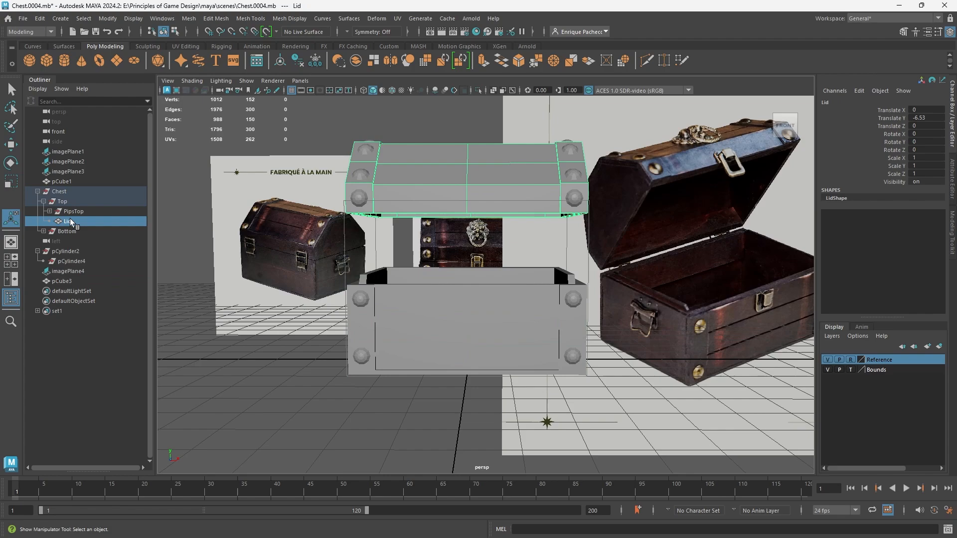
left_click(65, 200)
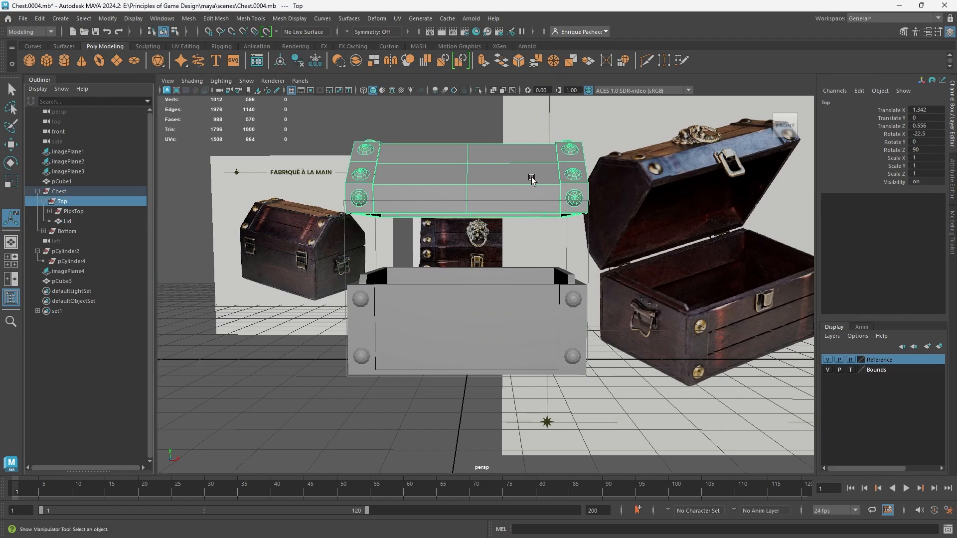
key("w")
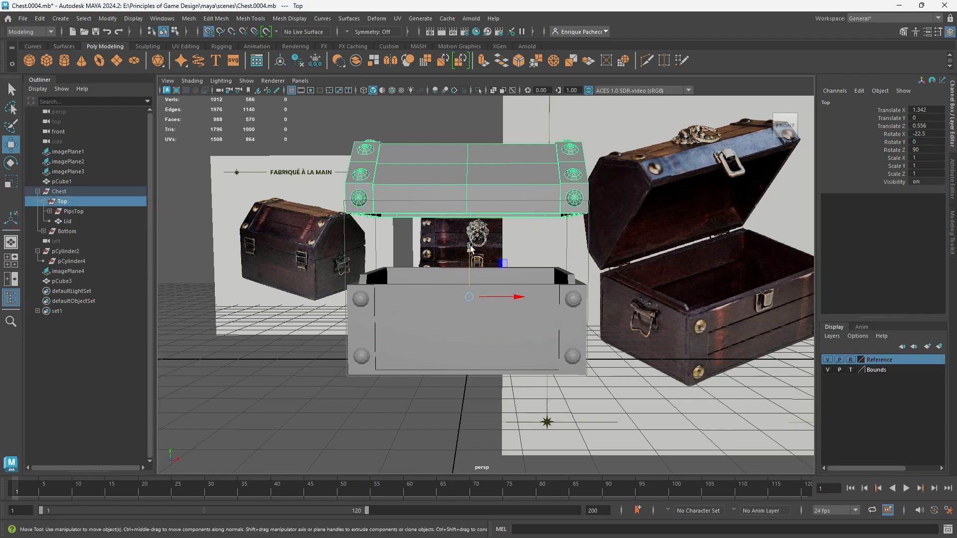
left_click_drag(470, 246, 598, 284)
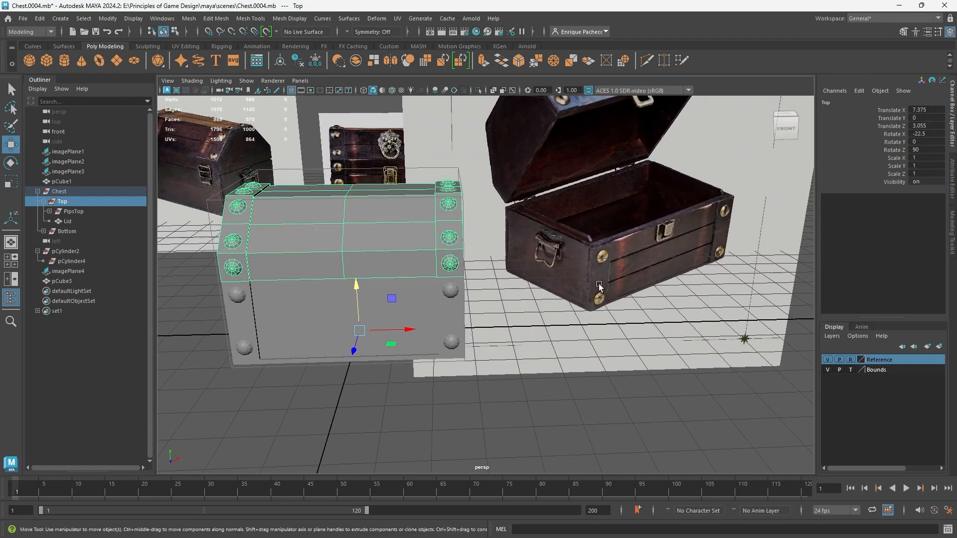
middle_click_drag(614, 274, 635, 324, "alt")
- Move the open-chest reference image plane along X to about -73.6, past the other reference images
scroll(603, 247, "down", 5)
left_click(597, 241)
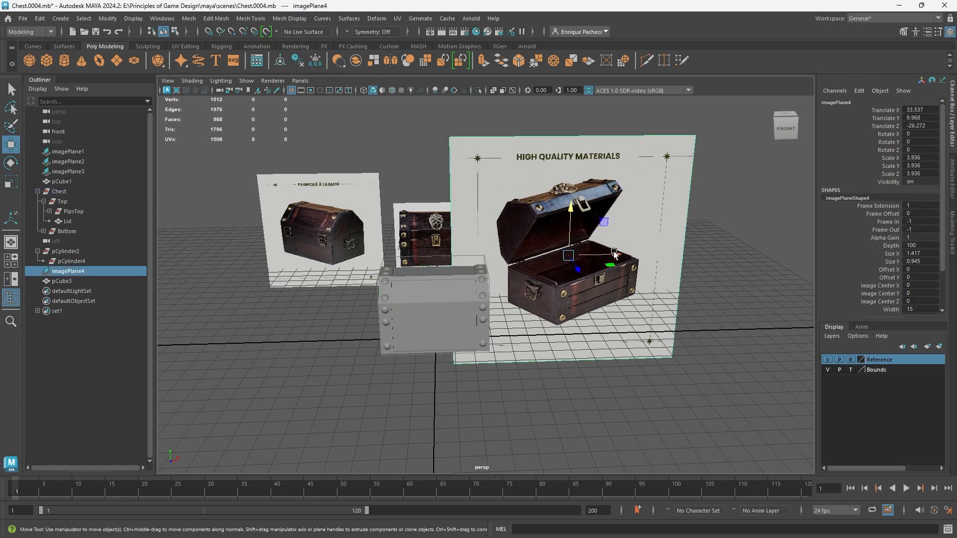
left_click_drag(612, 255, 165, 240)
scroll(448, 294, "up", 8)
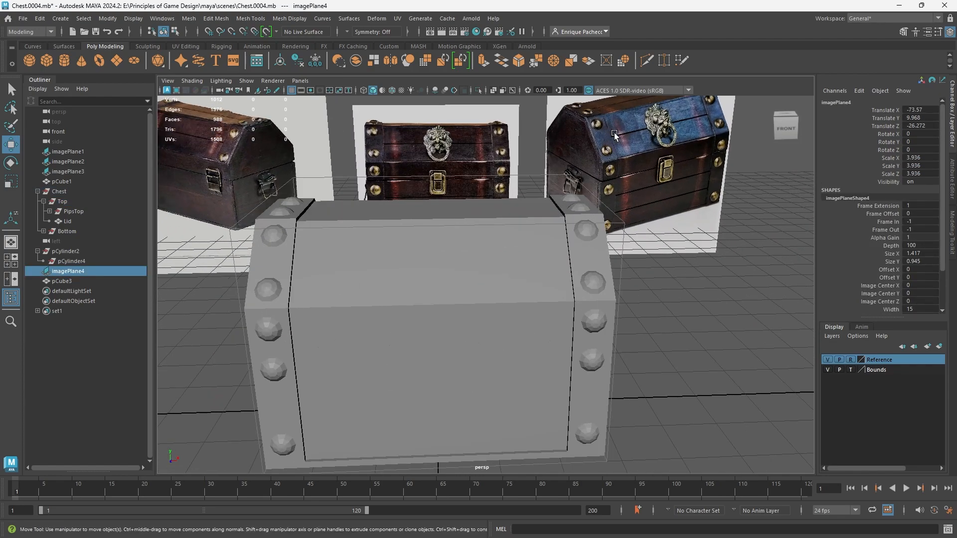
- Insert two edge loops around the chest bottom with Multi-Cut, one just below each of its two horizontal plank loops
left_click(490, 298)
left_click_drag(468, 369, 508, 239, "alt")
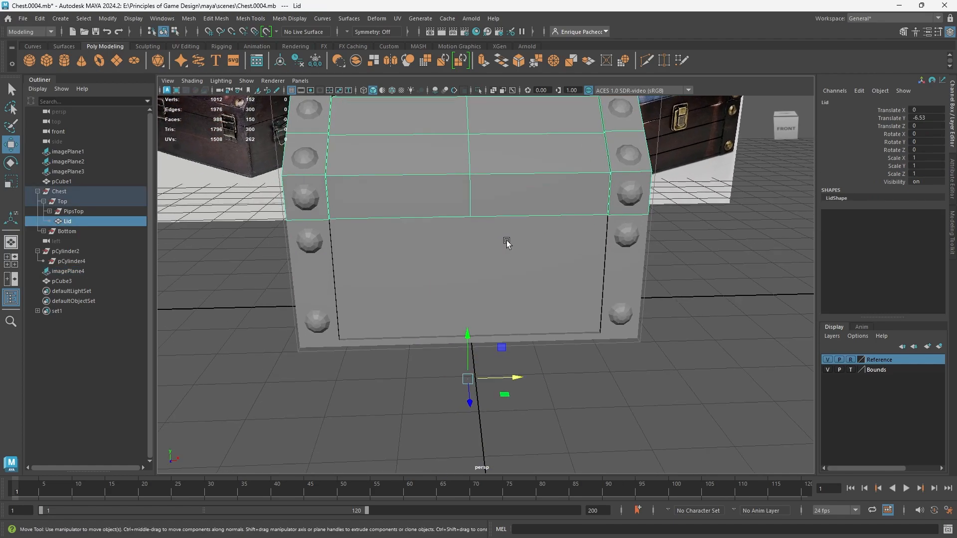
left_click(507, 243)
left_click_drag(495, 286, 527, 269, "alt")
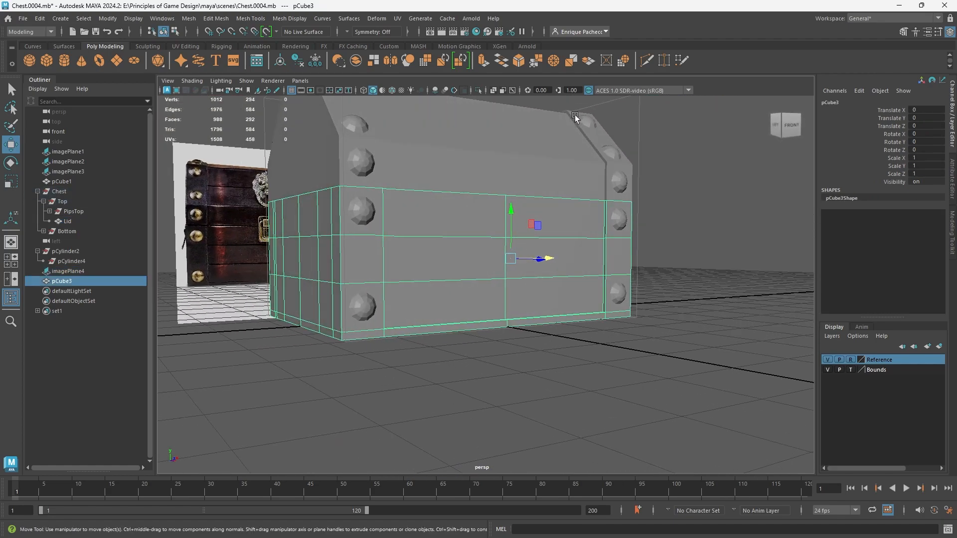
left_click(647, 61)
scroll(421, 253, "up", 6)
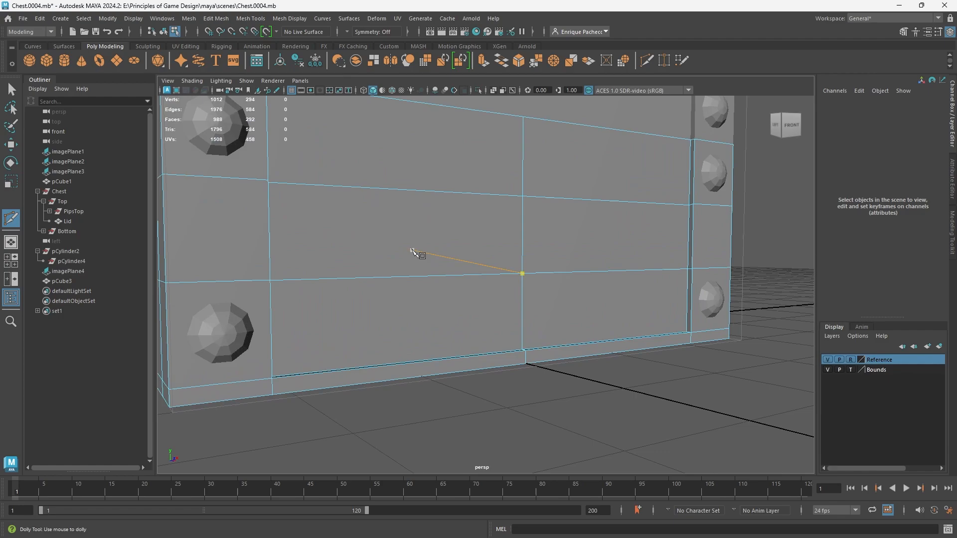
scroll(420, 266, "up", 4)
middle_click_drag(388, 252, 444, 243, "alt")
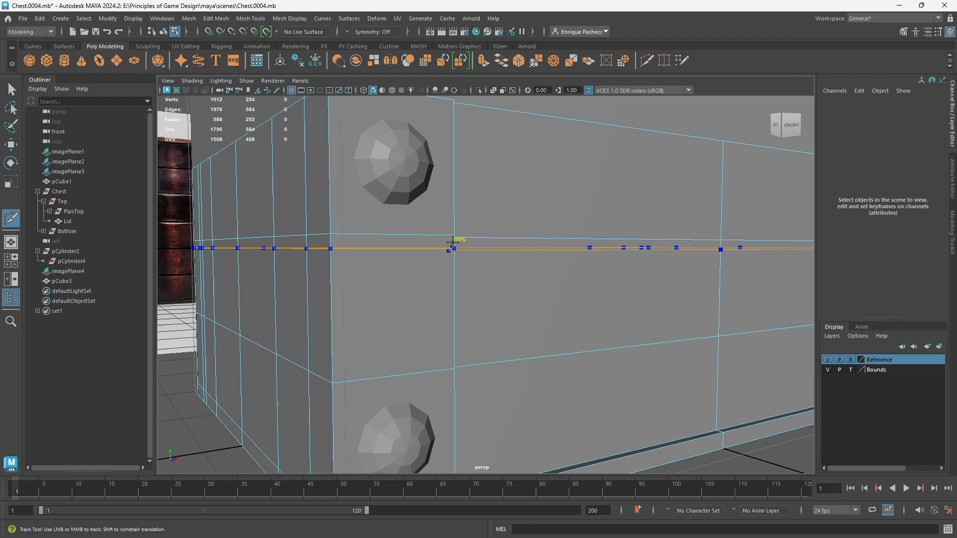
left_click(452, 243)
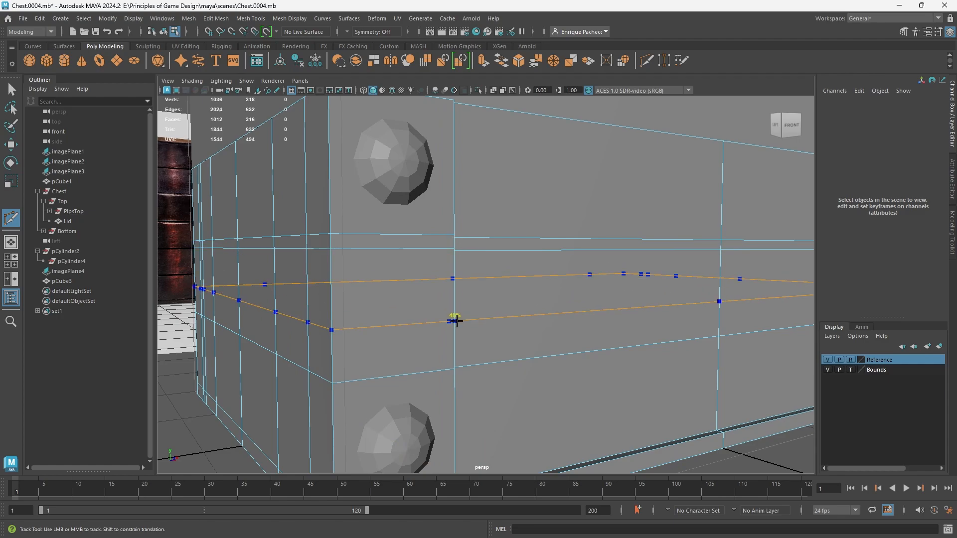
left_click(454, 371, "ctrl")
scroll(498, 351, "down", 3)
left_click_drag(534, 331, 492, 327, "alt")
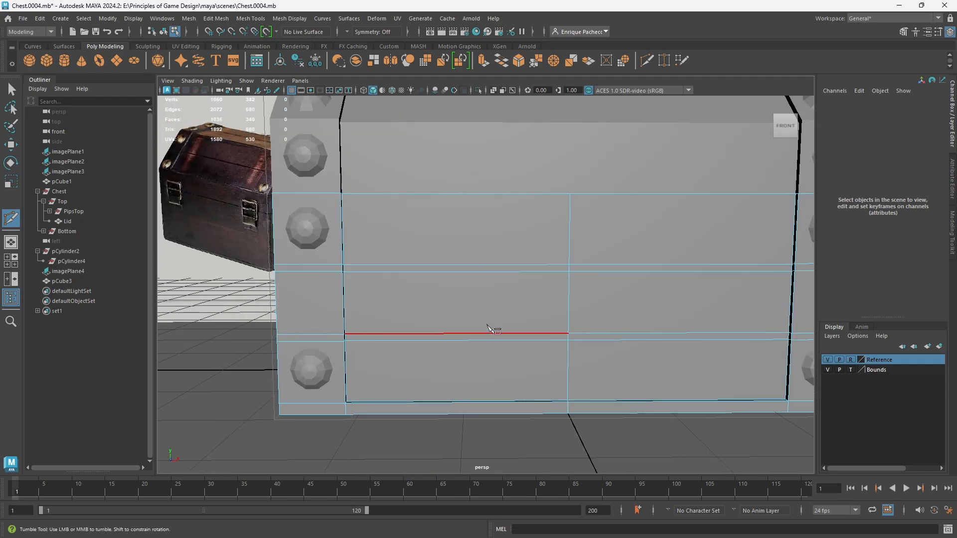
scroll(492, 322, "down", 3)
left_click_drag(434, 250, 463, 305, "alt")
- Insert two edge loops on the lid's slope below its mid-slope loop, one of them close beside it
key("q")
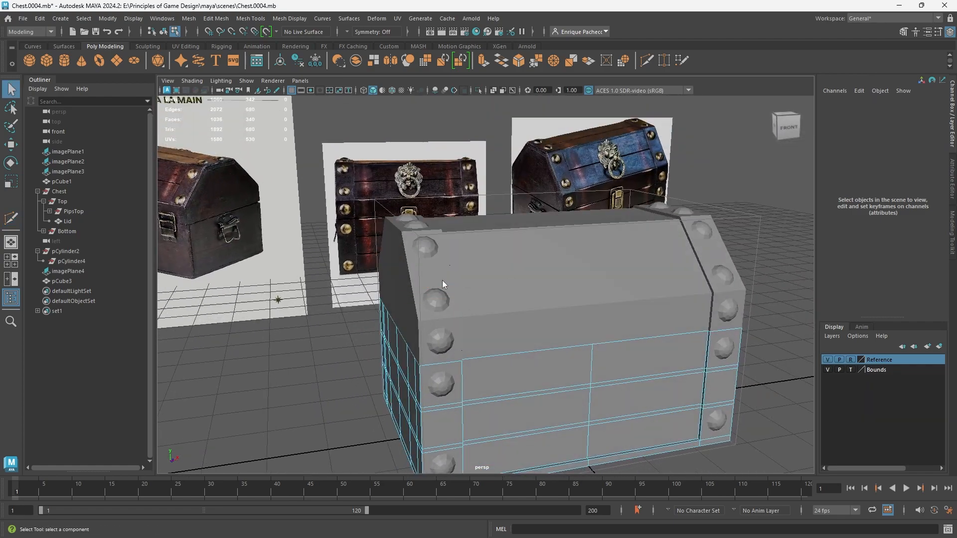
right_click_drag(442, 280, 495, 240)
scroll(499, 224, "up", 3)
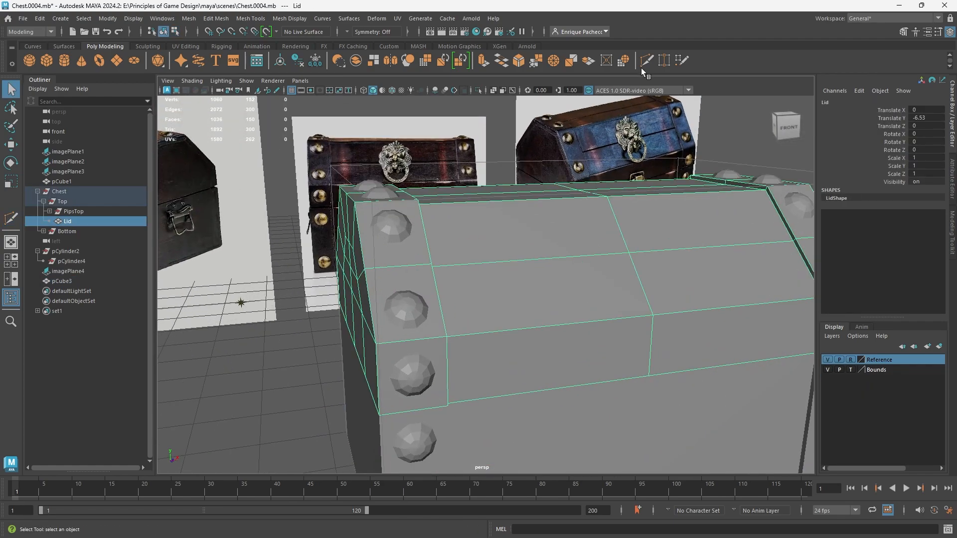
scroll(380, 261, "up", 2)
key("ctrl+shift+x")
left_click_drag(387, 290, 408, 300, "alt")
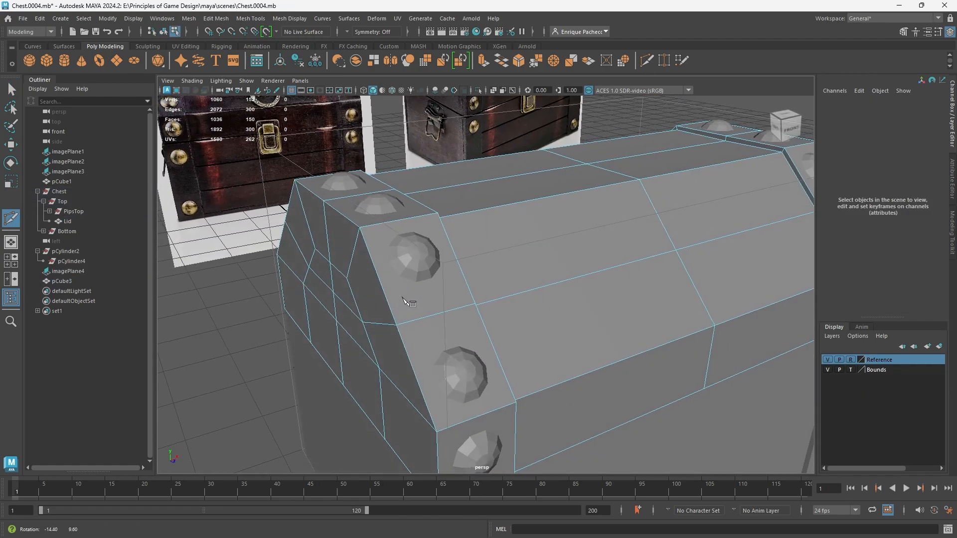
scroll(479, 311, "up", 2)
left_click(477, 315)
middle_click_drag(481, 331, 470, 284, "alt")
scroll(464, 282, "up", 5)
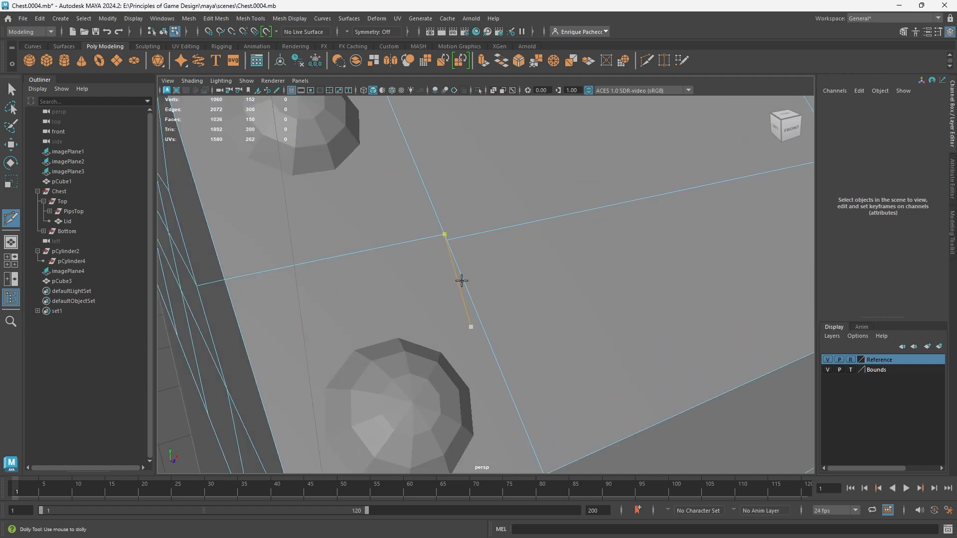
key("ctrl+z")
left_click(466, 290, "ctrl")
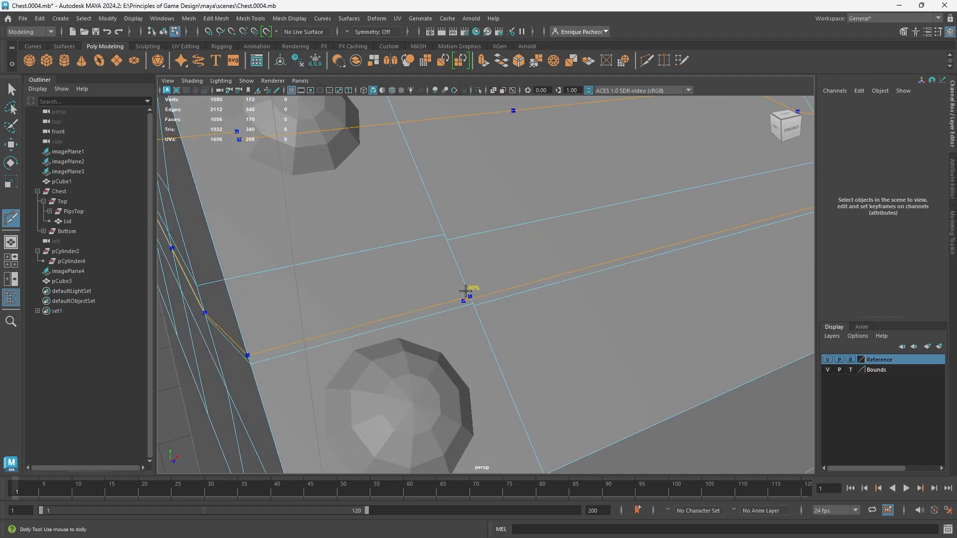
left_click(444, 241, "ctrl")
left_click_drag(444, 241, 459, 307, "alt")
- Delete the extra lower edge loop on the lid's slope, keeping only the close pair
key("q")
right_click_drag(459, 308, 459, 228)
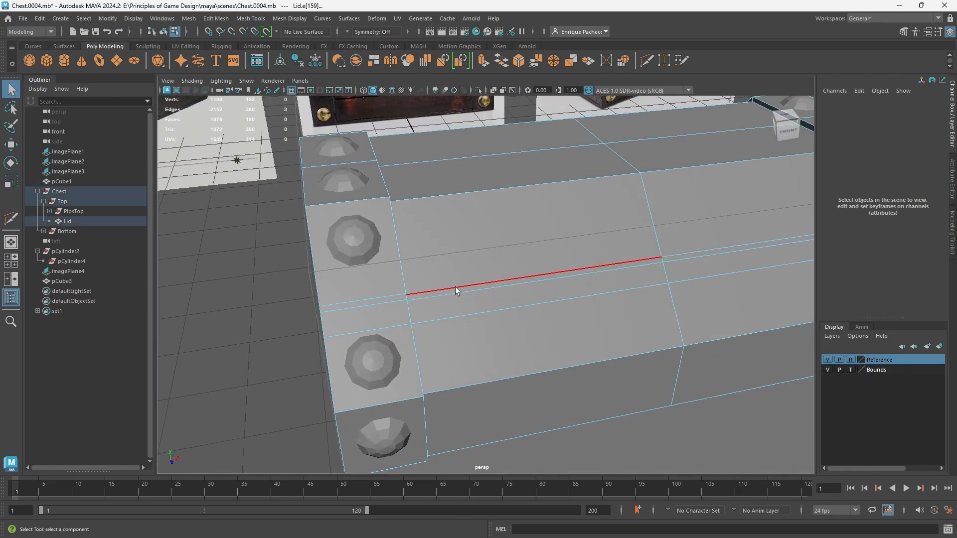
left_click(455, 315)
key("ctrl+Delete")
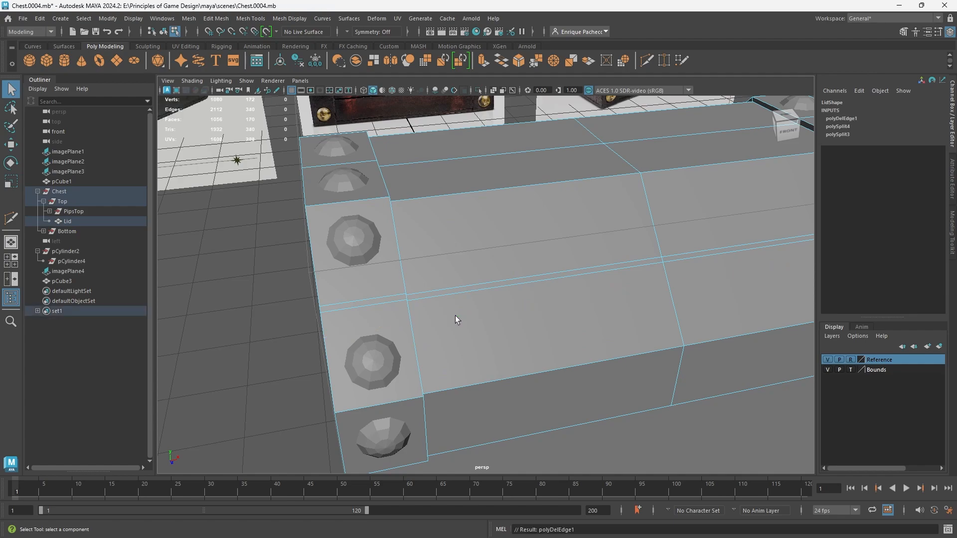
- Examine the lid's top and end faces against the plank seams on the reference chest
left_click_drag(455, 315, 523, 318, "alt")
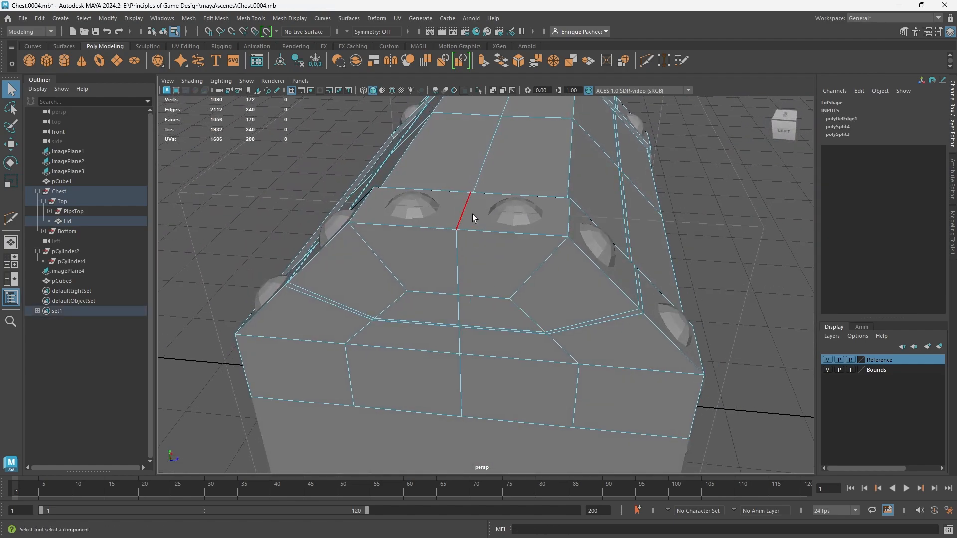
left_click_drag(471, 214, 416, 250, "alt")
middle_click_drag(380, 205, 588, 417, "alt")
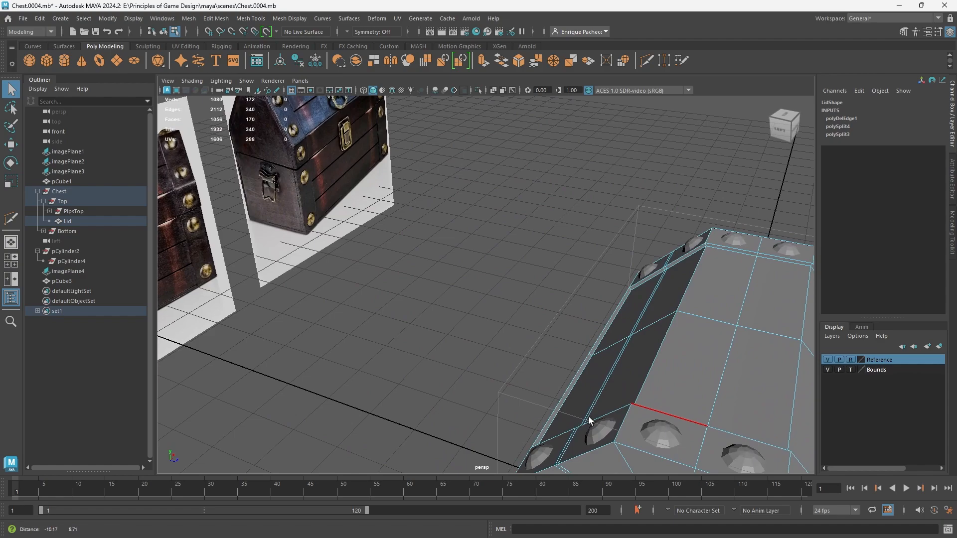
middle_click_drag(319, 239, 474, 406, "alt")
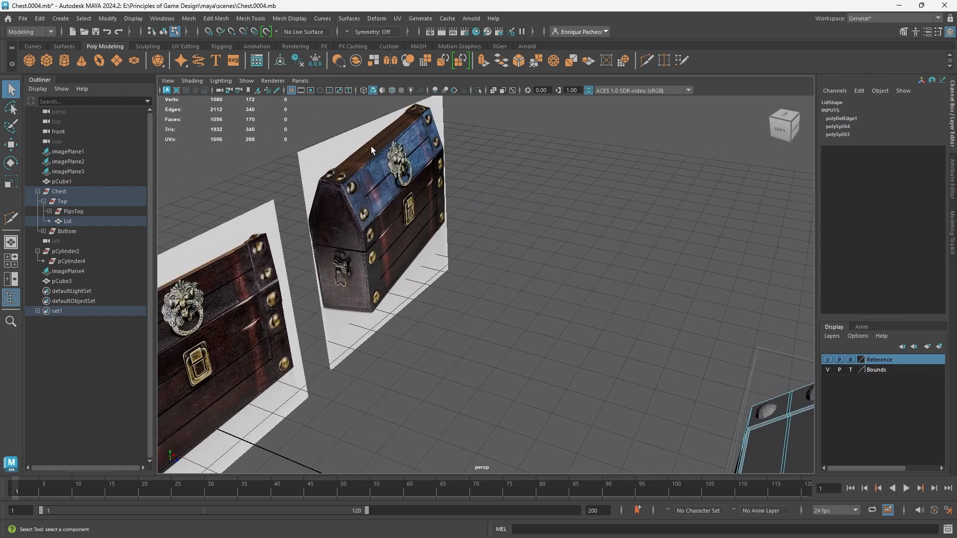
scroll(679, 308, "up", 5)
middle_click_drag(671, 292, 596, 193, "alt")
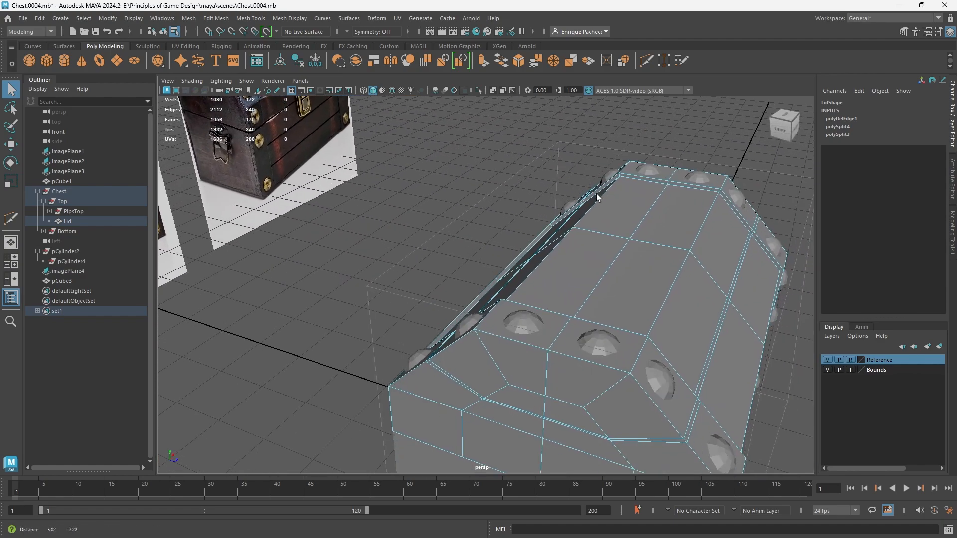
left_click_drag(573, 271, 630, 274, "alt")
middle_click_drag(634, 261, 597, 183, "alt")
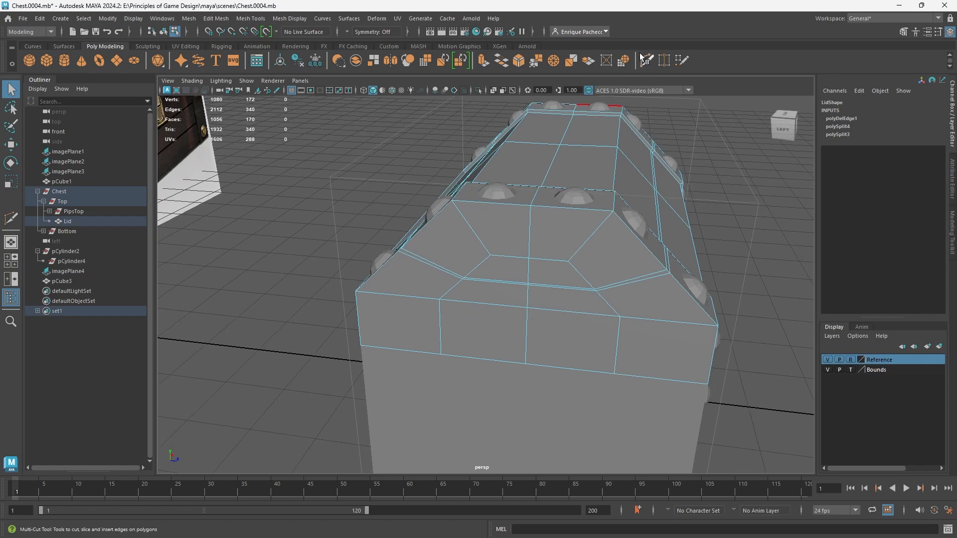
- Insert one edge loop on each side of the lid's lengthwise centre line with Multi-Cut
left_click(642, 57)
scroll(554, 158, "up", 3)
left_click_drag(554, 185, 567, 191, "alt")
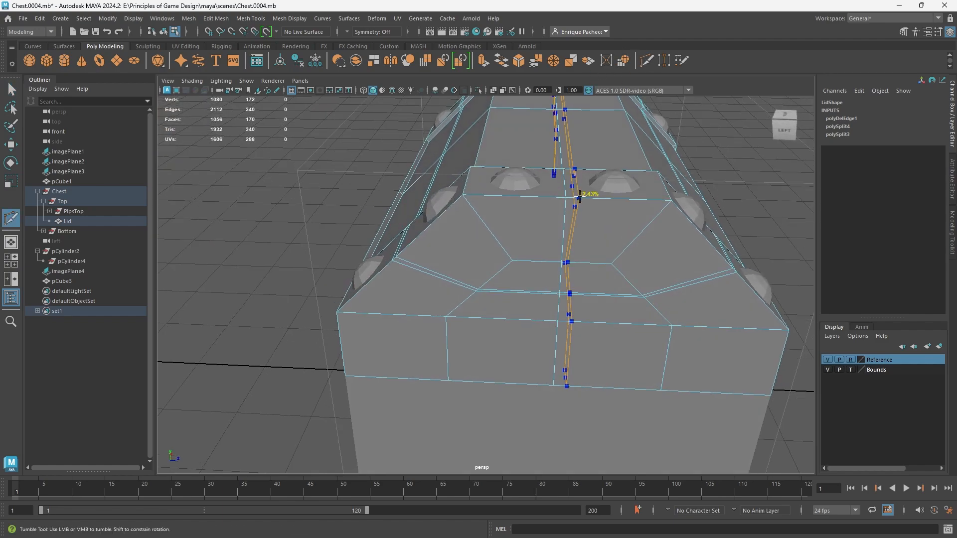
middle_click_drag(592, 200, 517, 227, "alt")
scroll(513, 226, "up", 3)
left_click(481, 175)
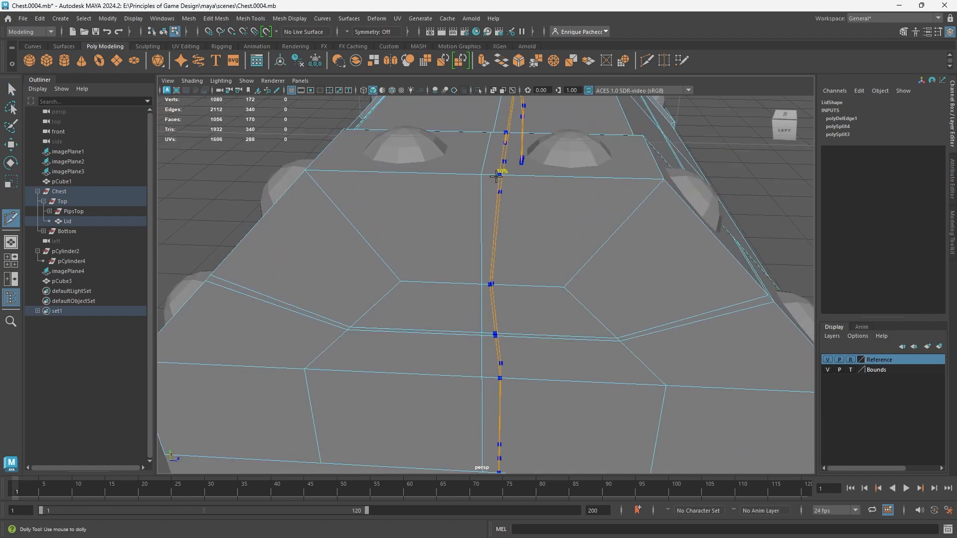
left_click(491, 174, "ctrl")
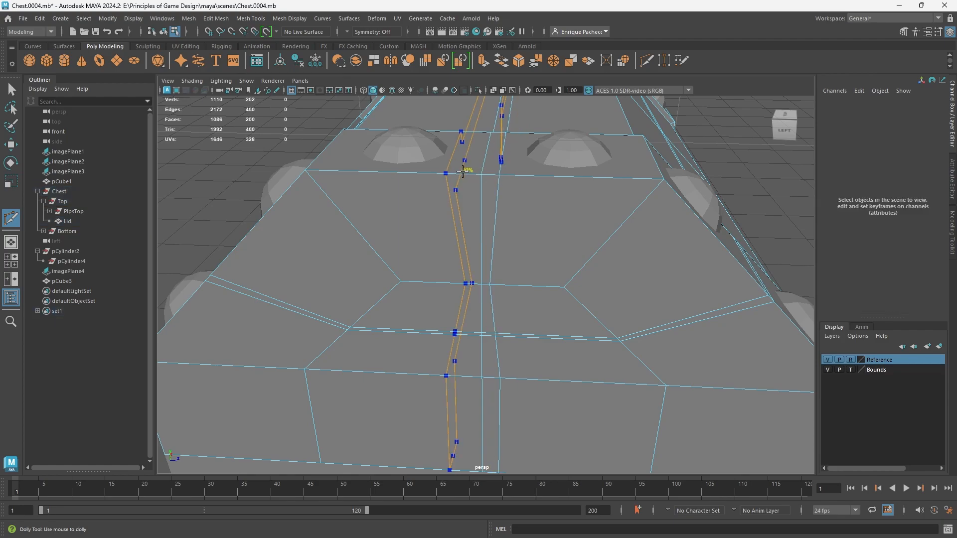
left_click(464, 173, "ctrl+shift")
- Add a second, tighter edge loop on each side of the centre line along the lid's top
scroll(481, 187, "up", 3)
left_click(482, 192)
middle_click_drag(492, 228, 498, 274, "alt")
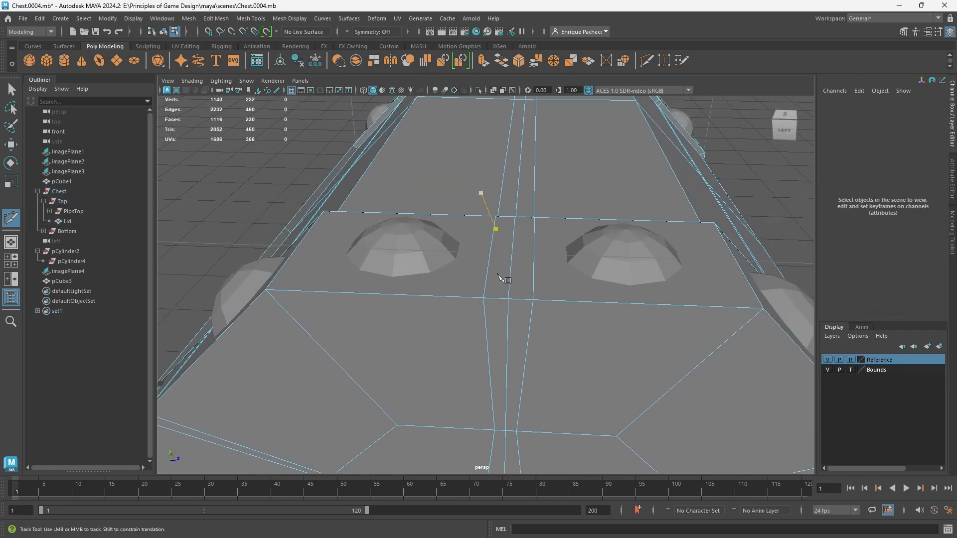
right_click_drag(518, 269, 525, 312, "alt")
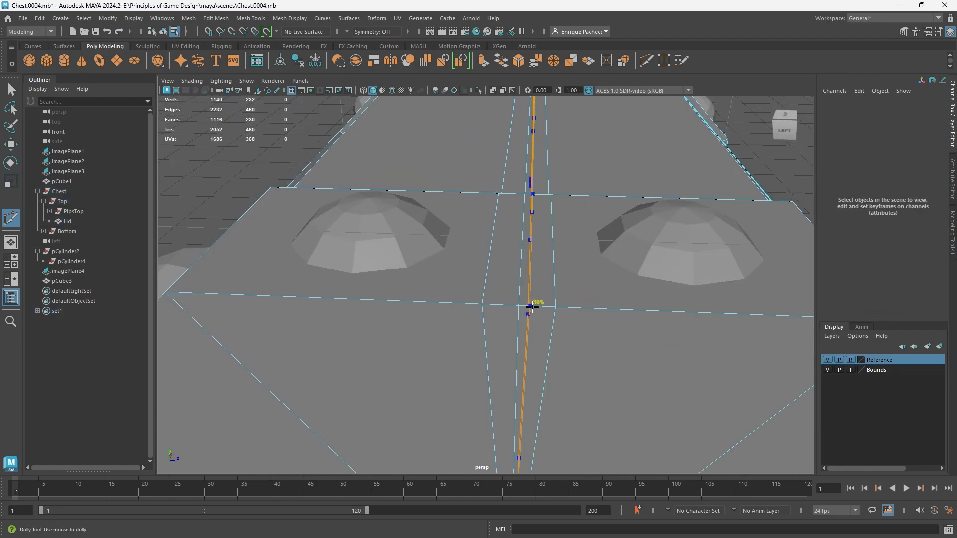
left_click(533, 307, "ctrl+shift")
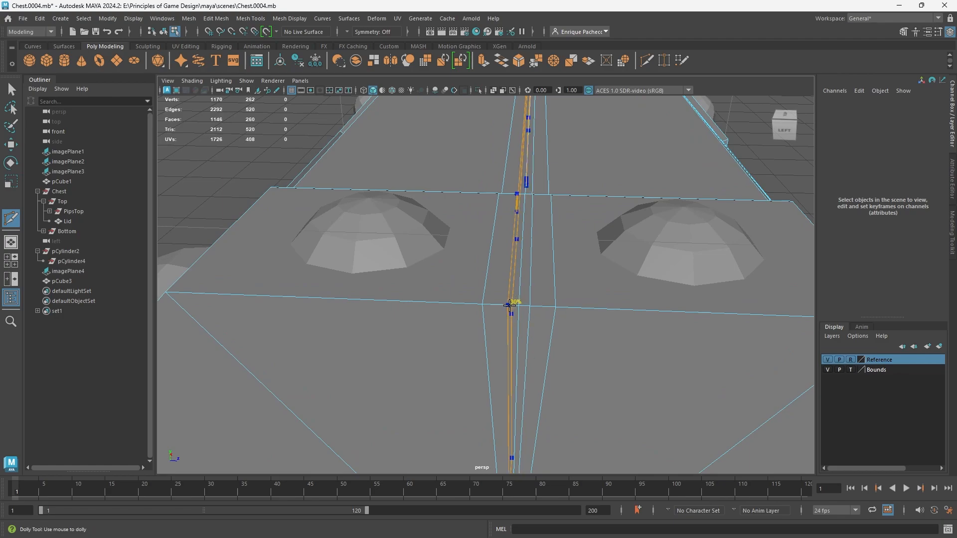
left_click(509, 305, "ctrl+shift")
- Delete the wider edge loop on each side of the lid's lengthwise centre line
key("q")
right_click_drag(527, 300, 525, 225)
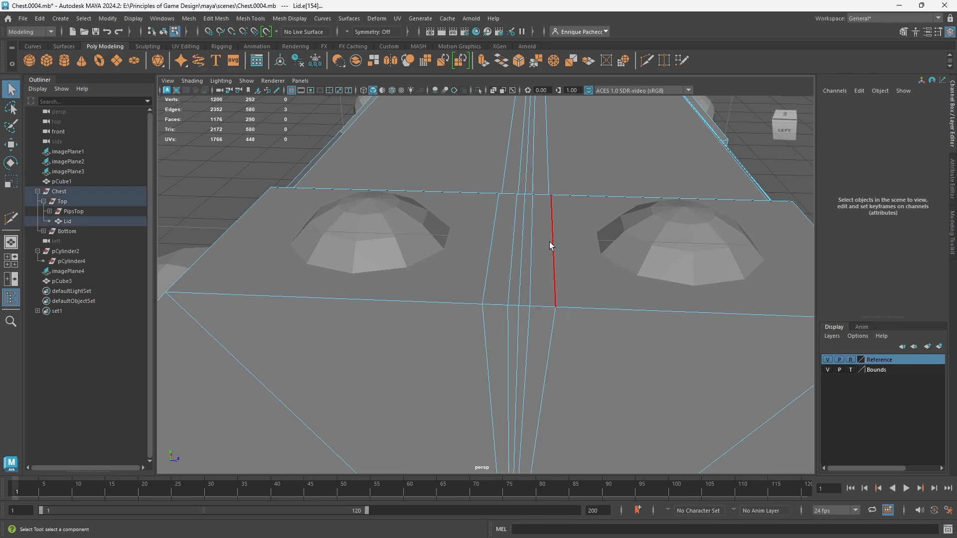
double_click(551, 245)
double_click(490, 252, "shift")
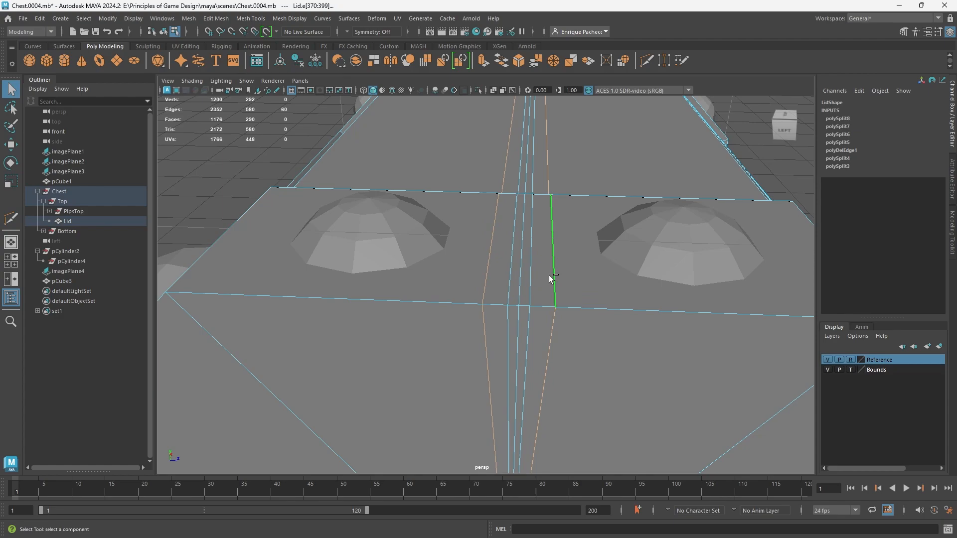
key("Delete")
- Delete the middle edge loop running between the close pair along the lid's top
left_click_drag(549, 275, 495, 312, "alt")
left_click_drag(540, 306, 507, 301, "alt")
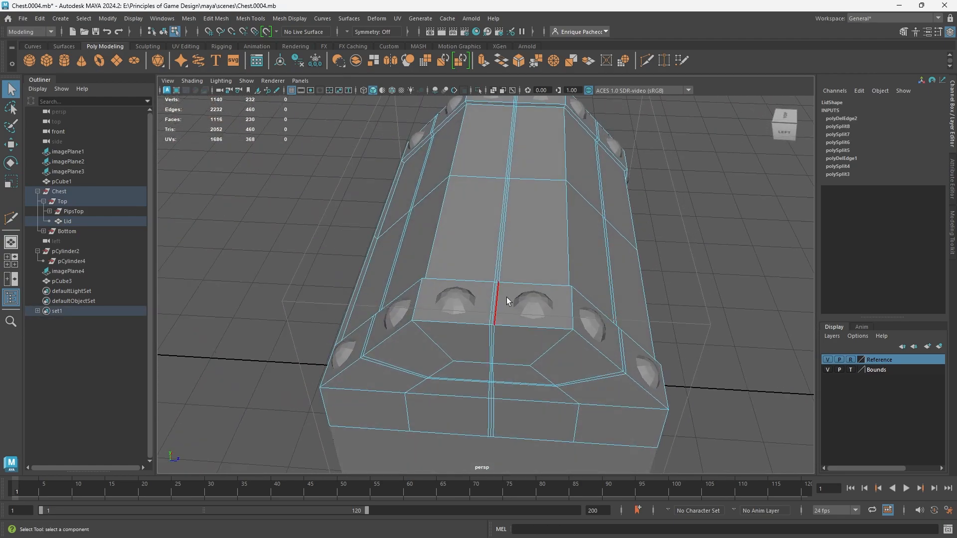
left_click(494, 294)
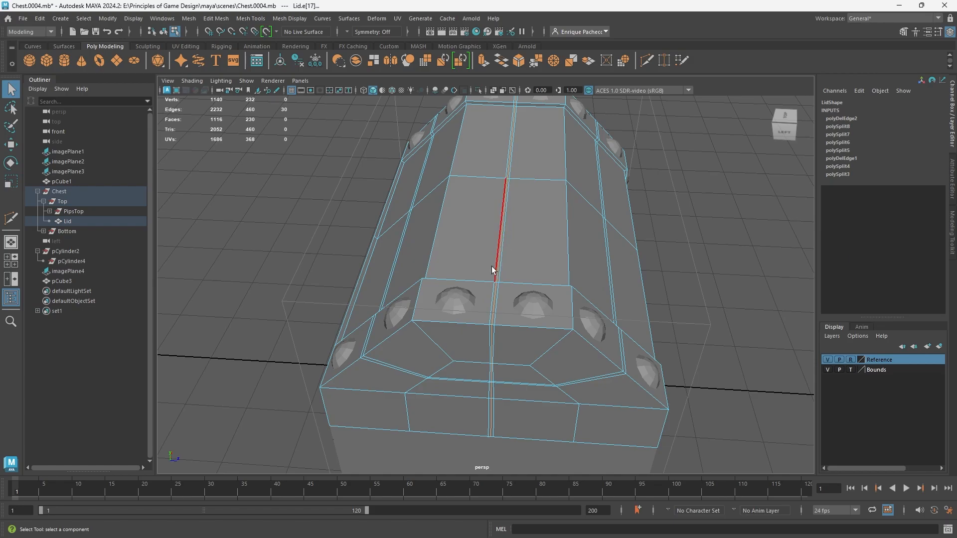
key("ctrl+Delete")
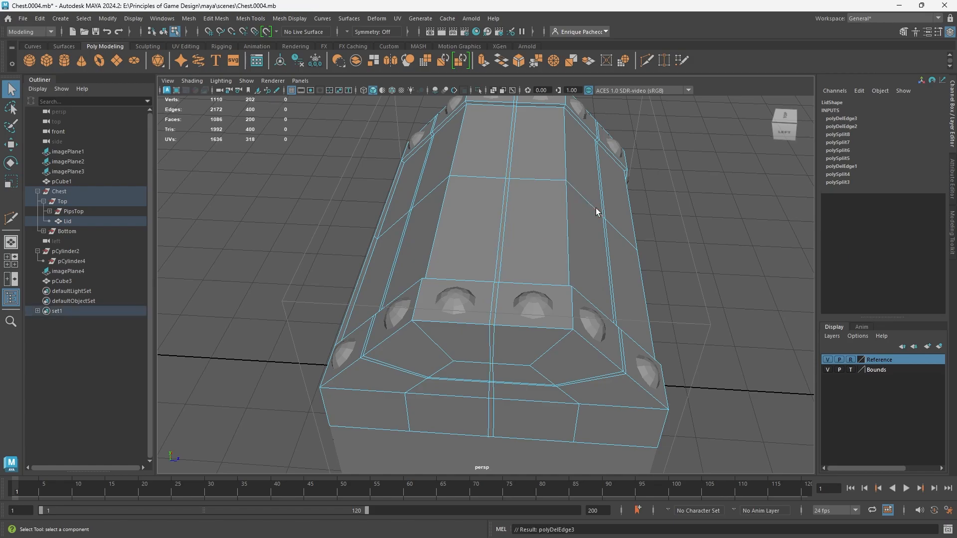
- Extrude the narrow seam faces along the lid's top and both slopes, between the end bands, inward with Local Translate Z -0.281
left_click_drag(603, 219, 515, 203, "alt")
left_click_drag(512, 286, 534, 279, "alt")
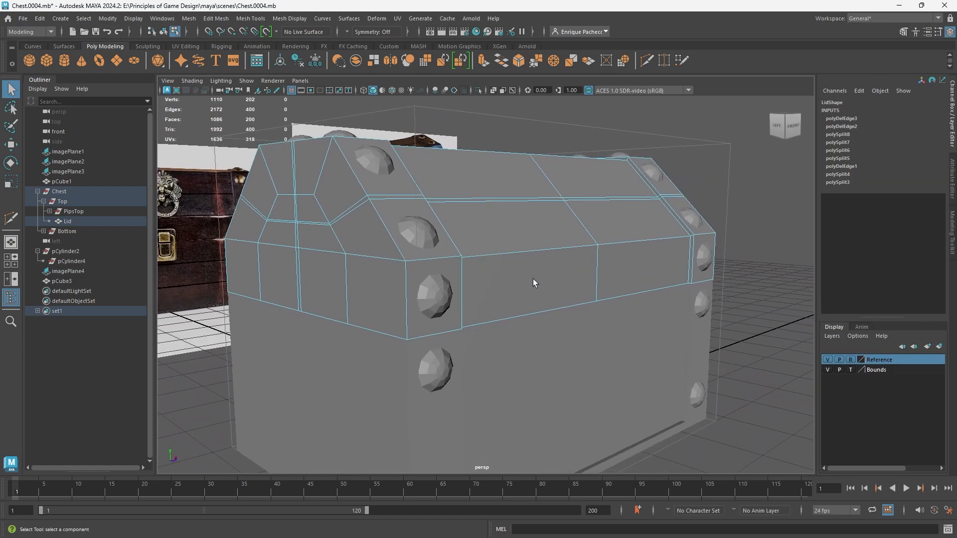
right_click_drag(461, 210, 465, 223)
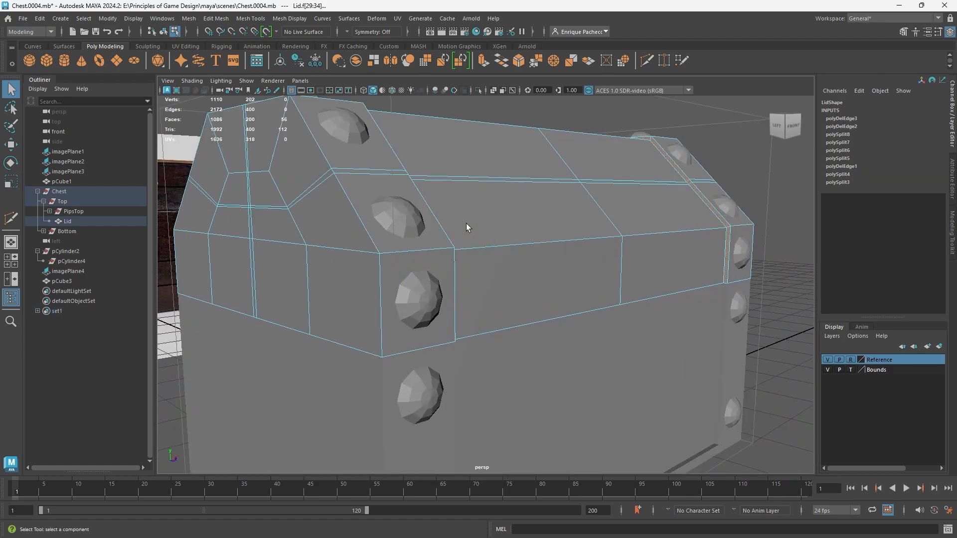
scroll(474, 220, "up", 3)
left_click(438, 204)
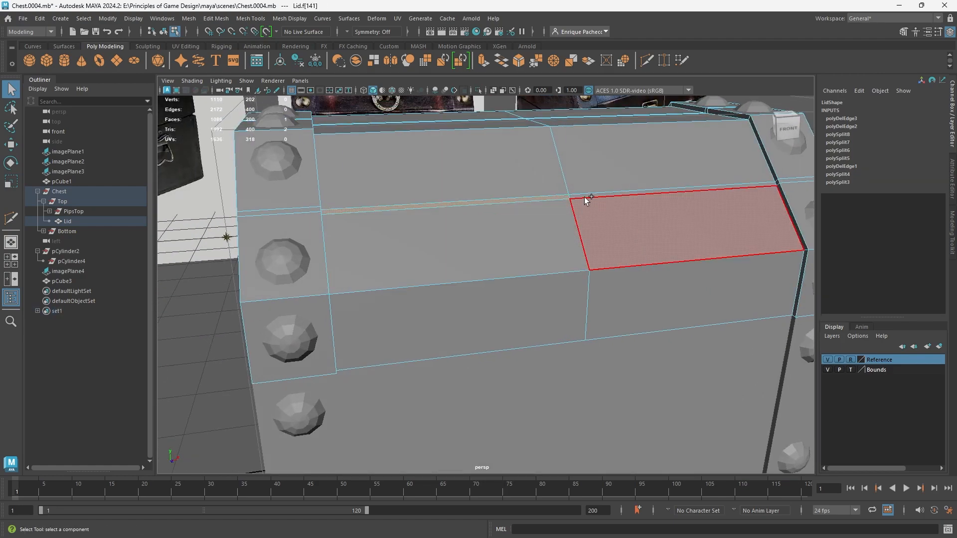
left_click(585, 193, "shift")
middle_click_drag(509, 228, 552, 335, "alt")
left_click_drag(552, 335, 534, 265, "alt")
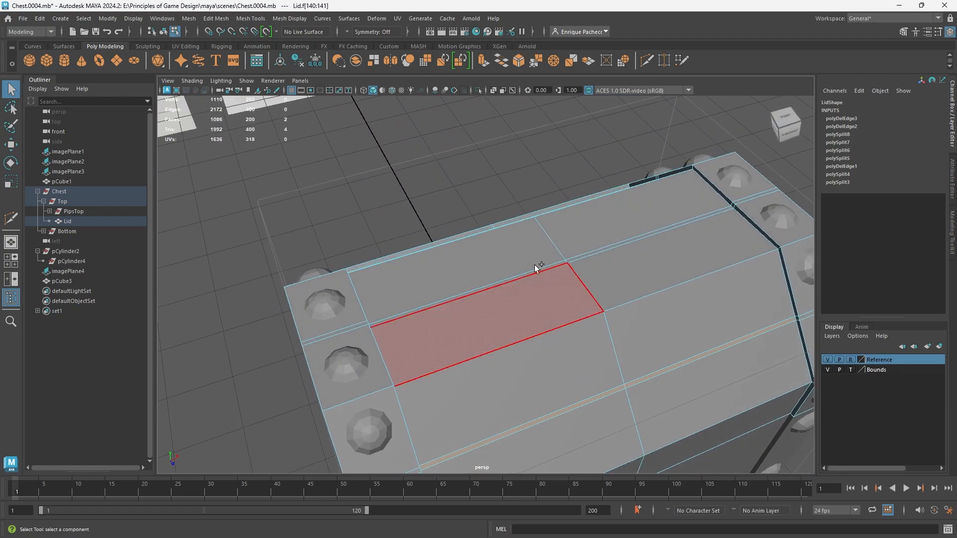
left_click(574, 264, "shift")
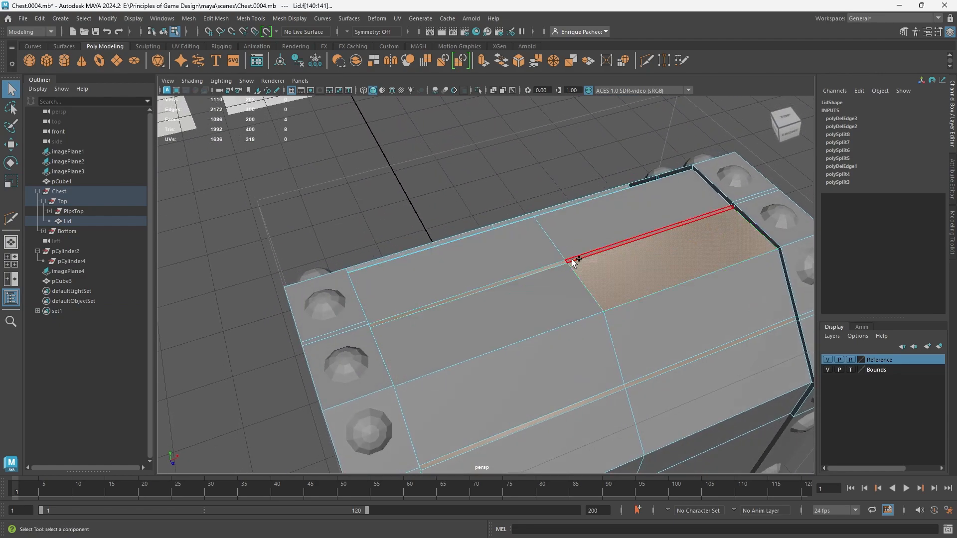
left_click(578, 264, "shift")
left_click_drag(473, 262, 598, 309, "alt")
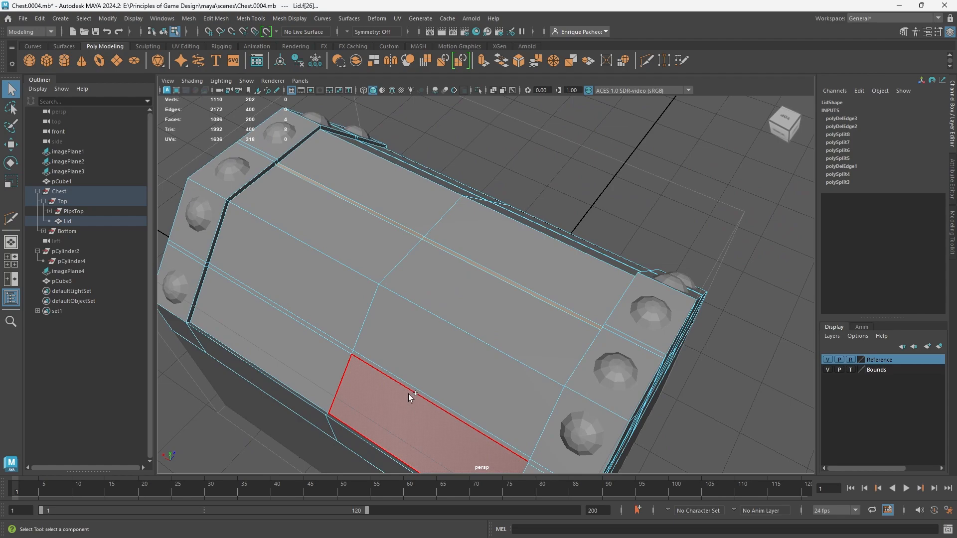
left_click(343, 347, "shift")
left_click(341, 346, "shift")
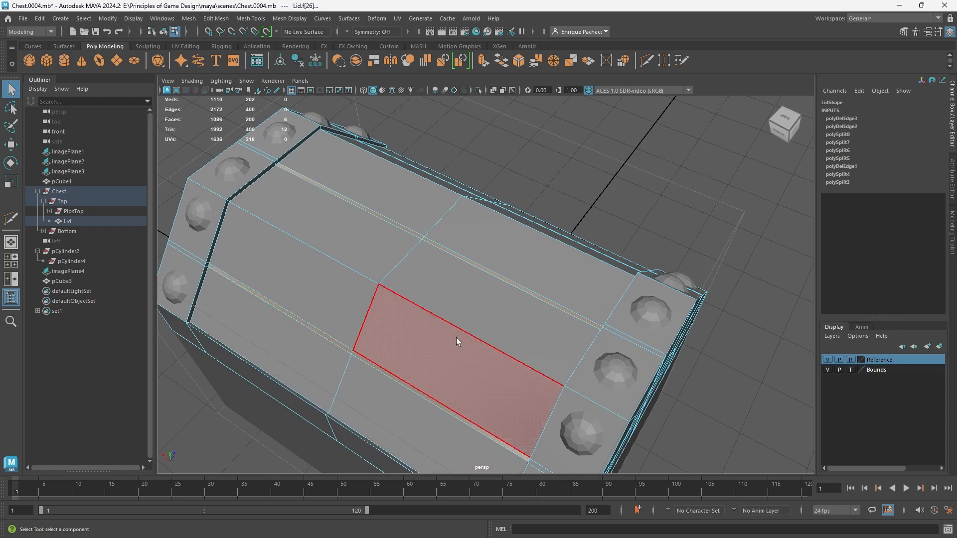
left_click_drag(456, 337, 433, 309, "alt")
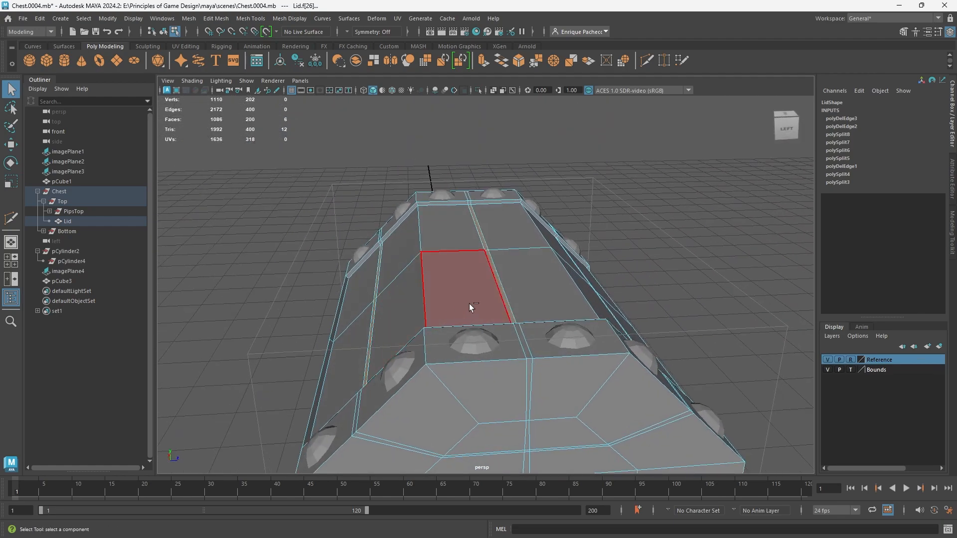
key("ctrl+e")
left_click_drag(508, 300, 544, 208, "alt")
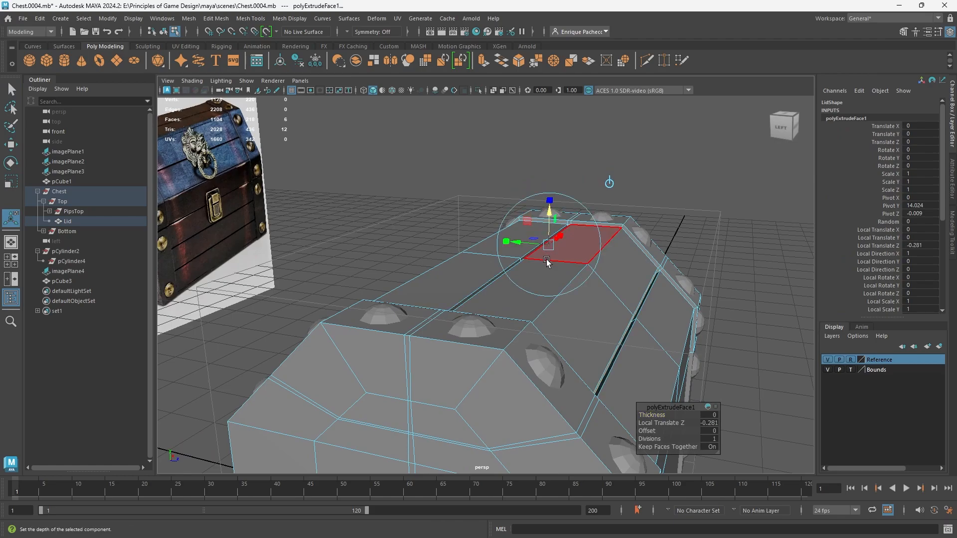
- Examine the depth of the recessed lid seams in wireframe display from the lid's end
key("4")
left_click_drag(618, 330, 645, 302, "alt")
scroll(527, 293, "up", 6)
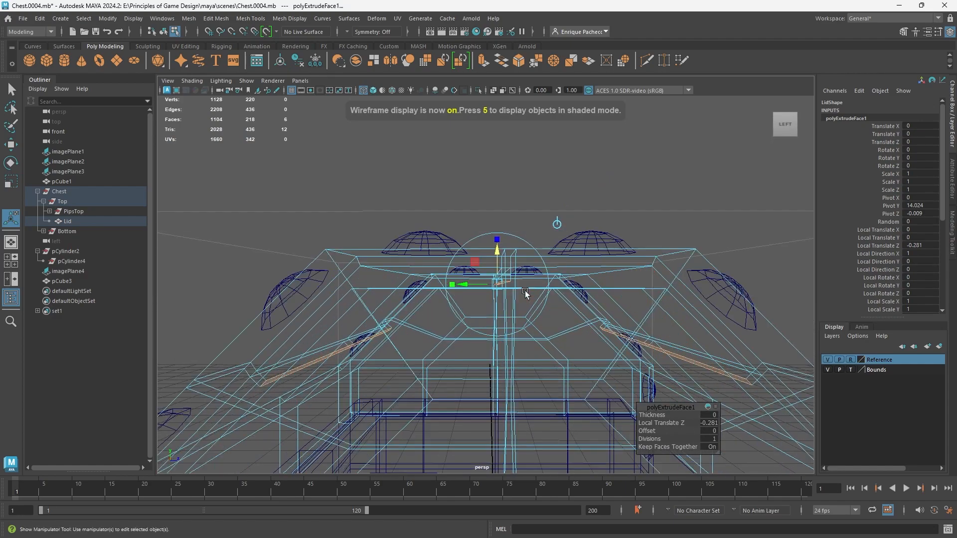
left_click_drag(506, 300, 521, 308, "alt")
scroll(521, 308, "down", 6)
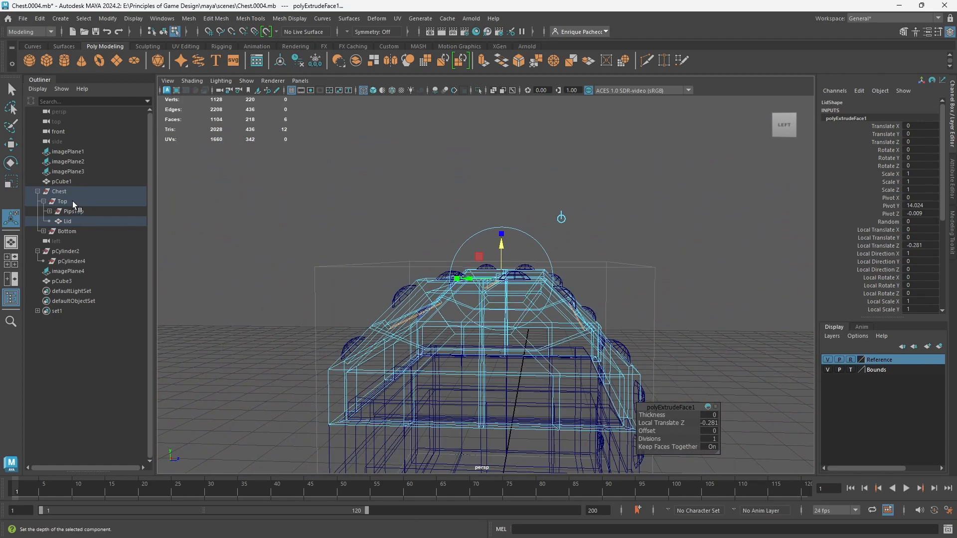
- Raise the Top group well above the box and examine the lid's underside in shaded and wireframe display
left_click(73, 201)
key("5")
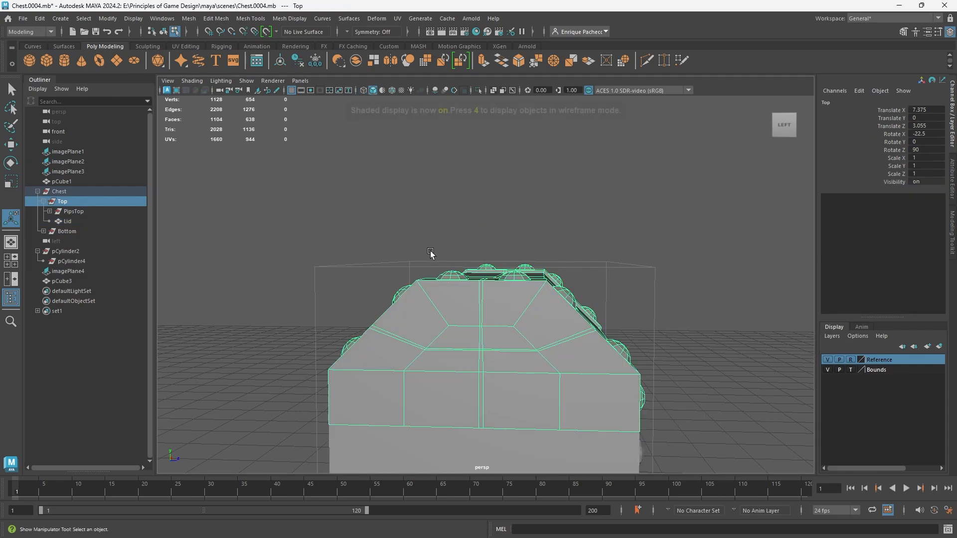
key("w")
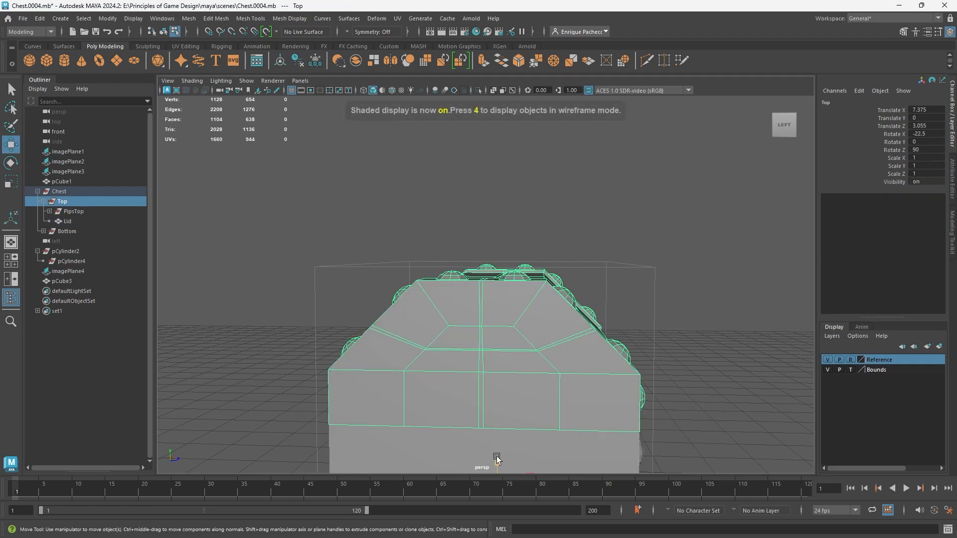
left_click_drag(497, 458, 484, 344)
left_click_drag(486, 278, 326, 195, "alt")
scroll(454, 238, "up", 5)
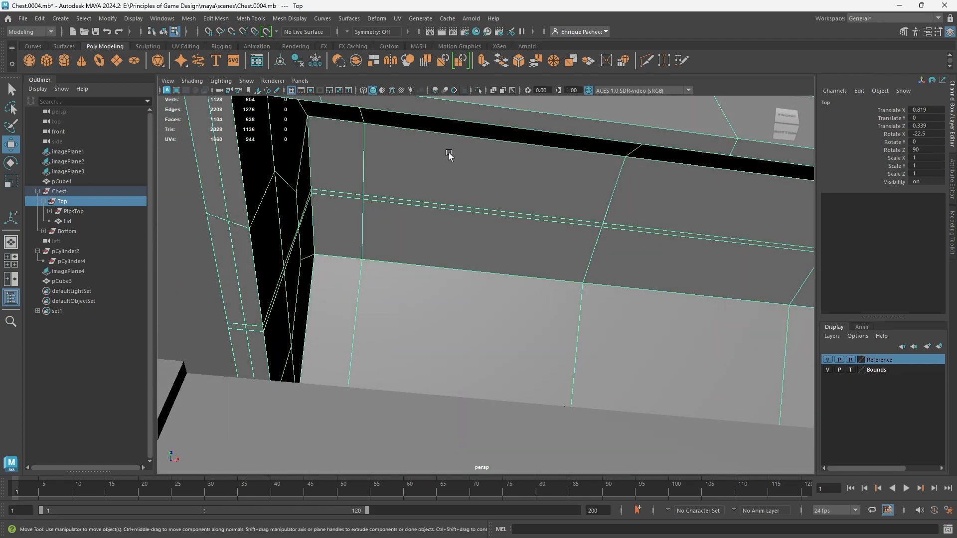
left_click_drag(448, 155, 486, 282, "alt")
key("4")
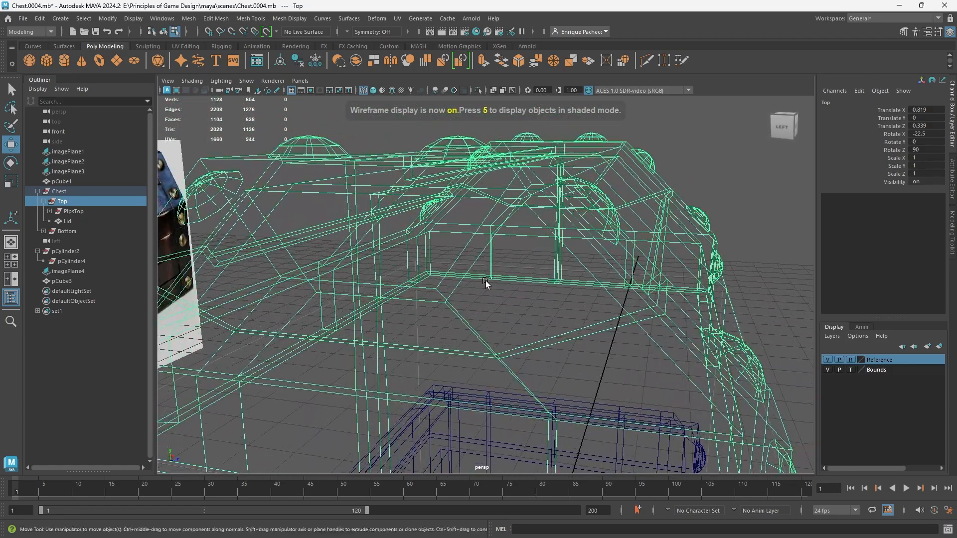
- Lower the Top group back onto the box with grid snapping, at Translate X 7.375 and Translate Z 3.055
key("5")
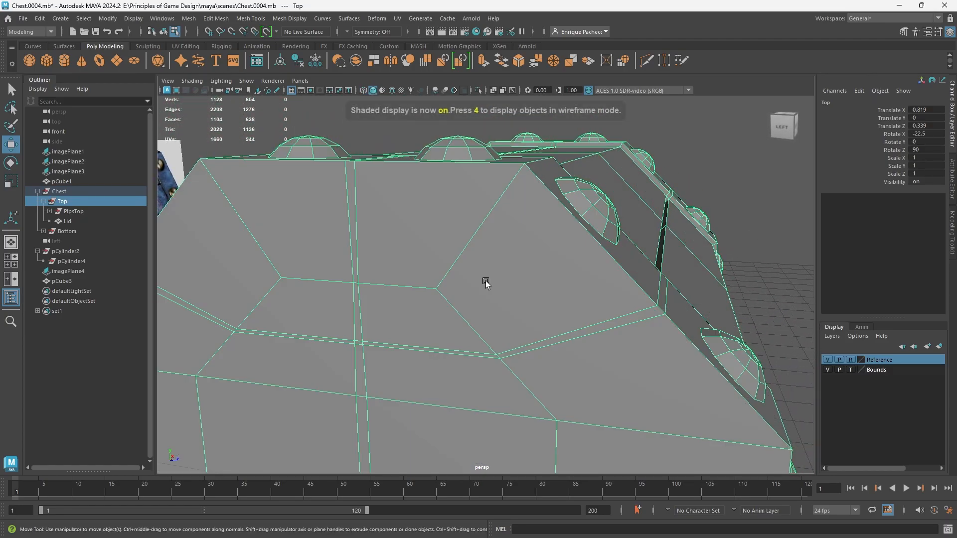
scroll(486, 282, "down", 8)
left_click_drag(493, 282, 483, 273, "alt")
middle_click_drag(524, 366, 471, 256, "alt")
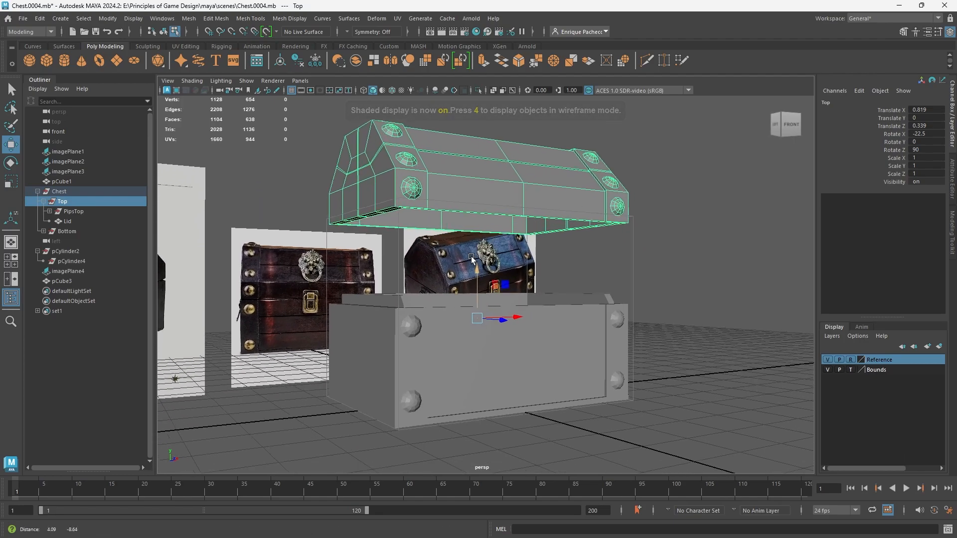
left_click_drag(471, 256, 456, 300, "alt")
key("x")
left_click_drag(486, 271, 474, 374)
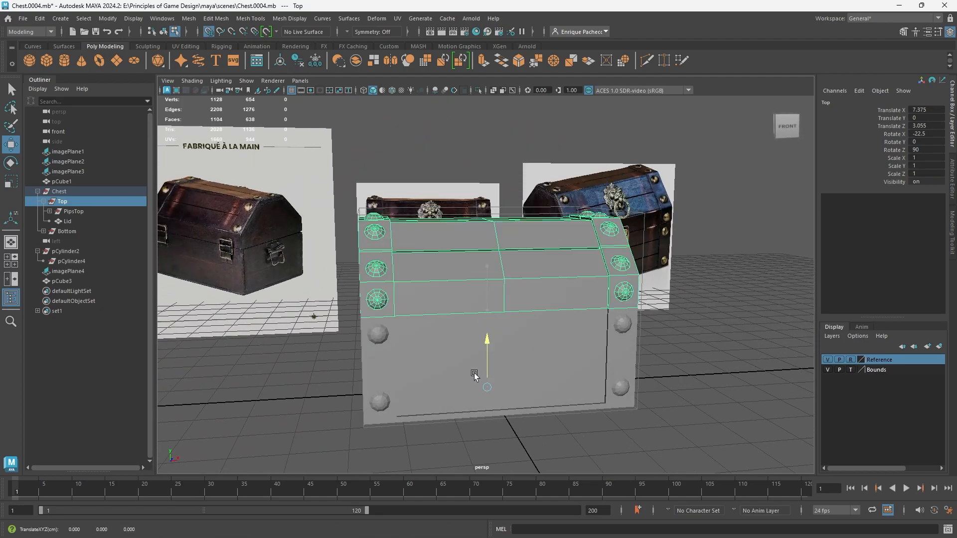
- Extrude the four narrow plank seam faces on the box's front inward with Local Translate Z -0.317
key("F11")
left_click(575, 375)
scroll(548, 298, "up", 6)
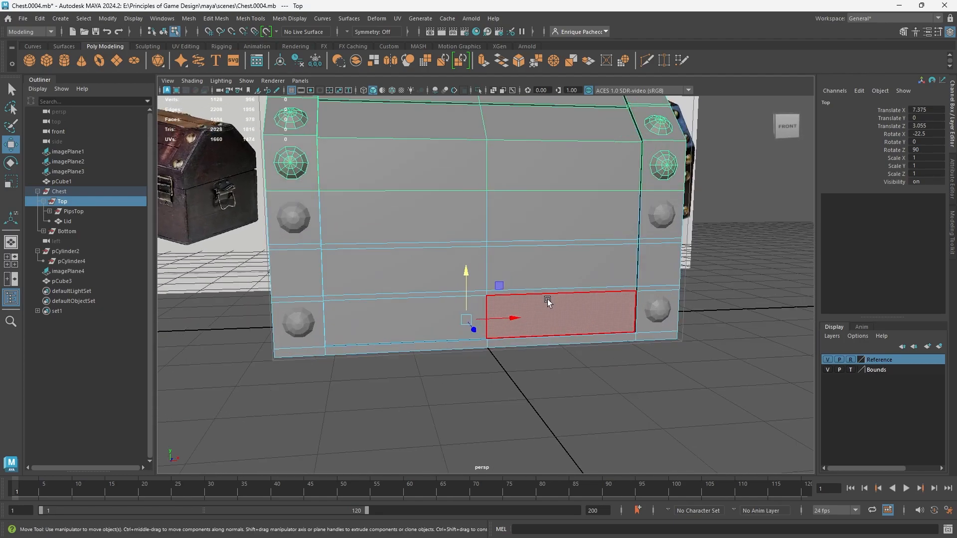
key("q")
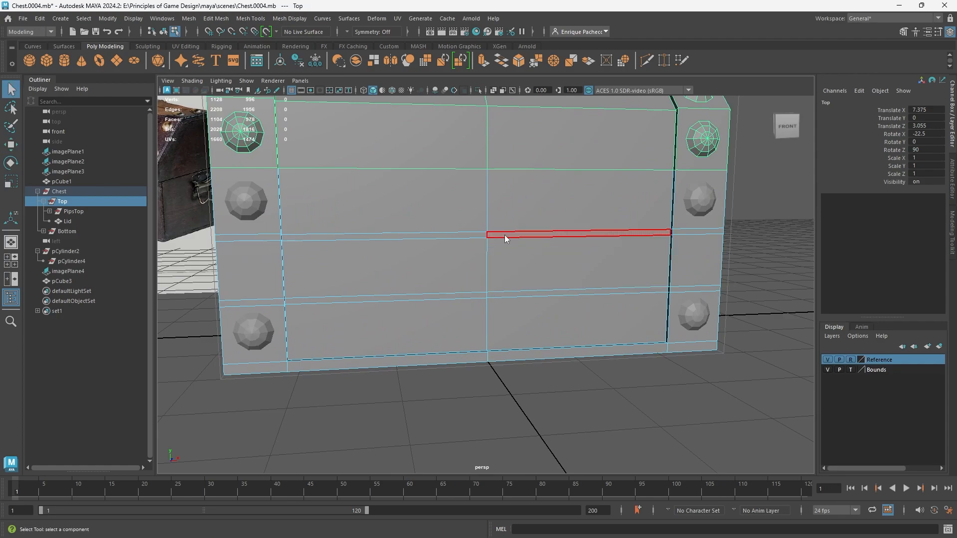
right_click_drag(504, 234, 505, 262)
left_click(503, 234)
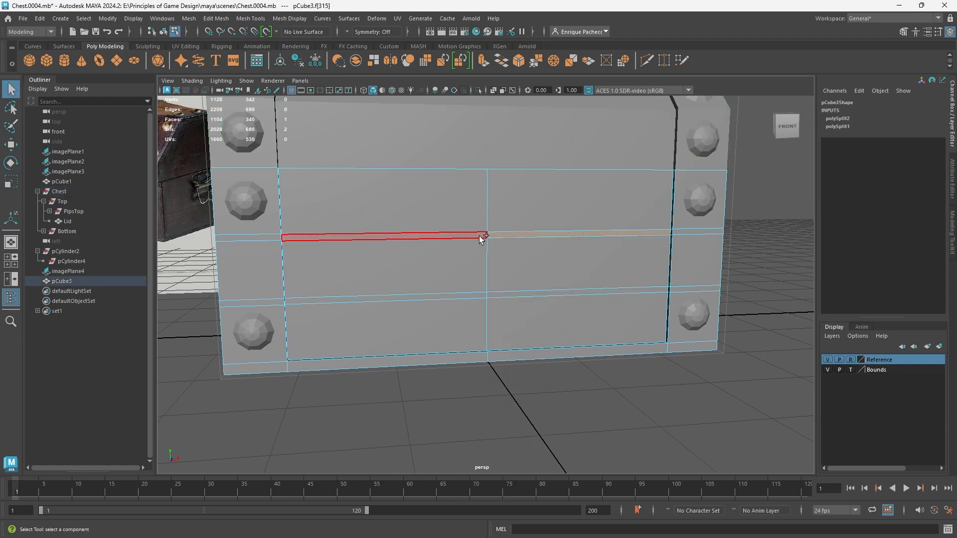
left_click(481, 236, "shift")
left_click(481, 295, "shift")
scroll(531, 314, "down", 2)
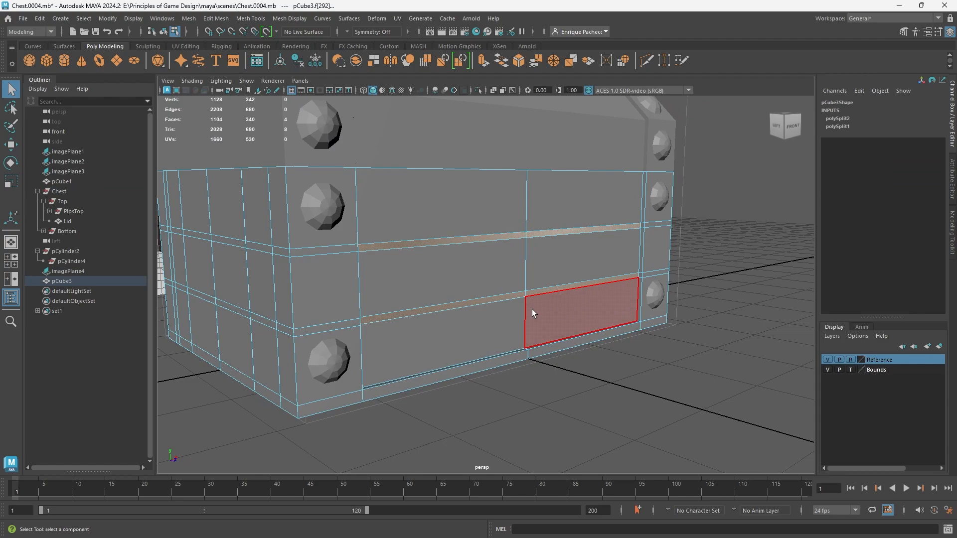
key("ctrl+e")
mouse_move(531, 313)
left_mouse_down("alt")
mouse_move(554, 318)
mouse_move(578, 235)
mouse_move(536, 241)
mouse_move(553, 269)
mouse_move(519, 316)
mouse_move(559, 291)
mouse_move(534, 294)
mouse_move(460, 244)
left_mouse_up("alt")
key("4")
key("5")
- Lift the Top group to examine the box's inside and front seams, and undo the lift
left_click(82, 200)
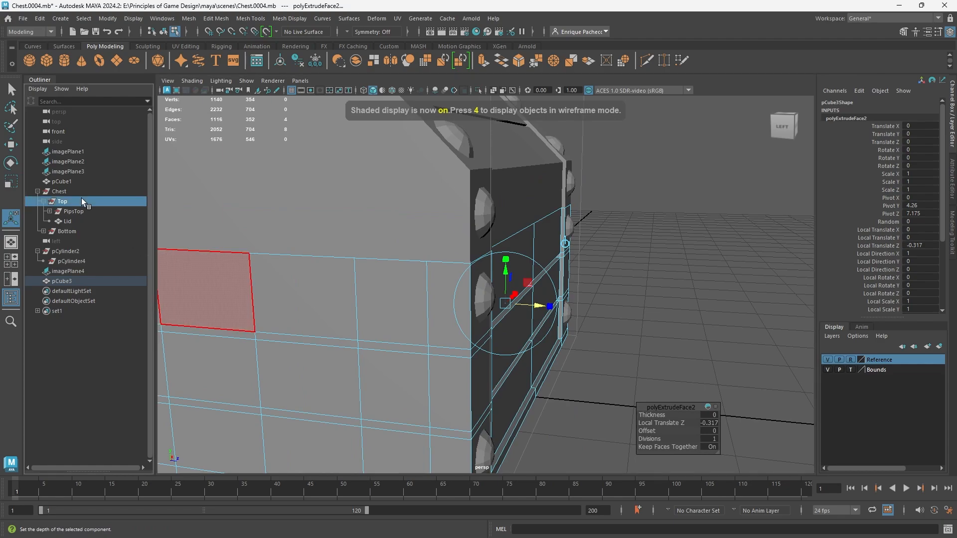
key("w")
key("f")
left_click_drag(430, 294, 436, 220)
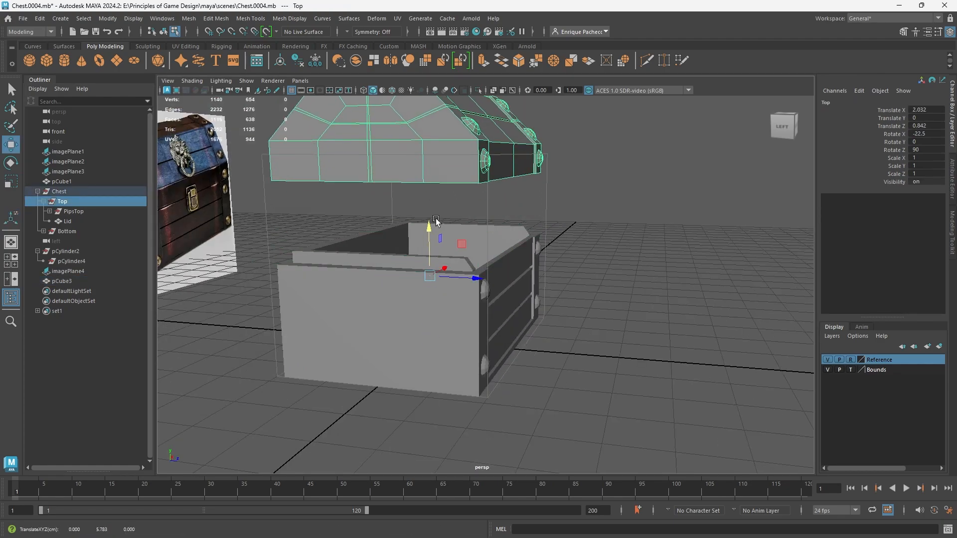
left_click_drag(459, 281, 451, 299, "alt")
scroll(495, 298, "up", 8)
scroll(450, 299, "down", 8)
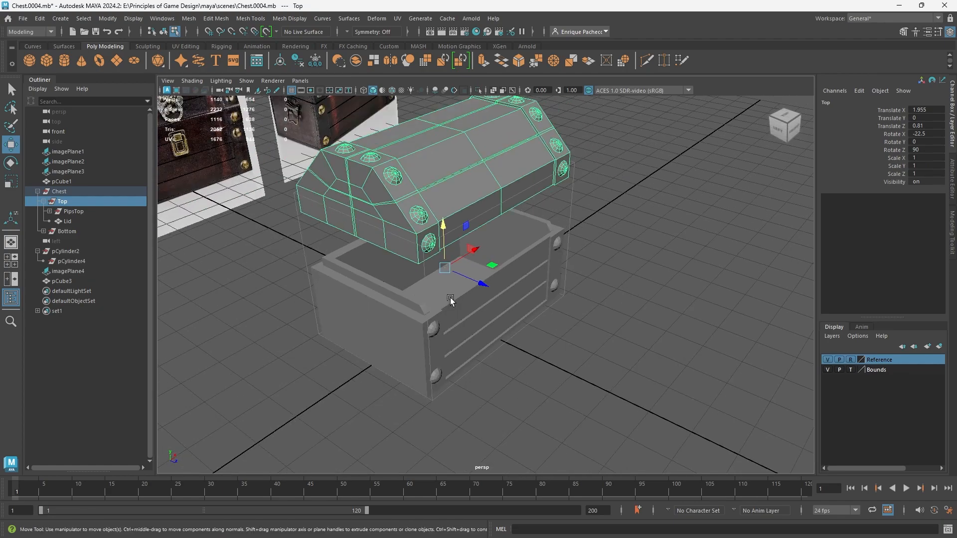
key("ctrl+z")
- Clear the selection and save the scene incrementally as Chest.0005.mb
left_click_drag(581, 335, 522, 350, "alt")
left_click(600, 315)
key("ctrl+alt+s")
- Raise the Top group about 0.5 units above the box to leave a narrow gap, and deselect it
left_click(458, 279)
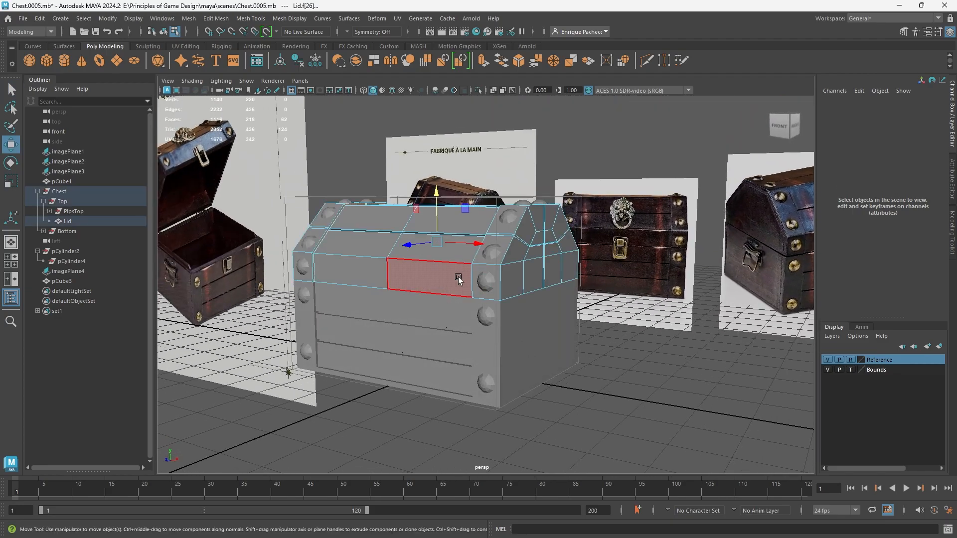
right_click_drag(428, 256, 470, 240)
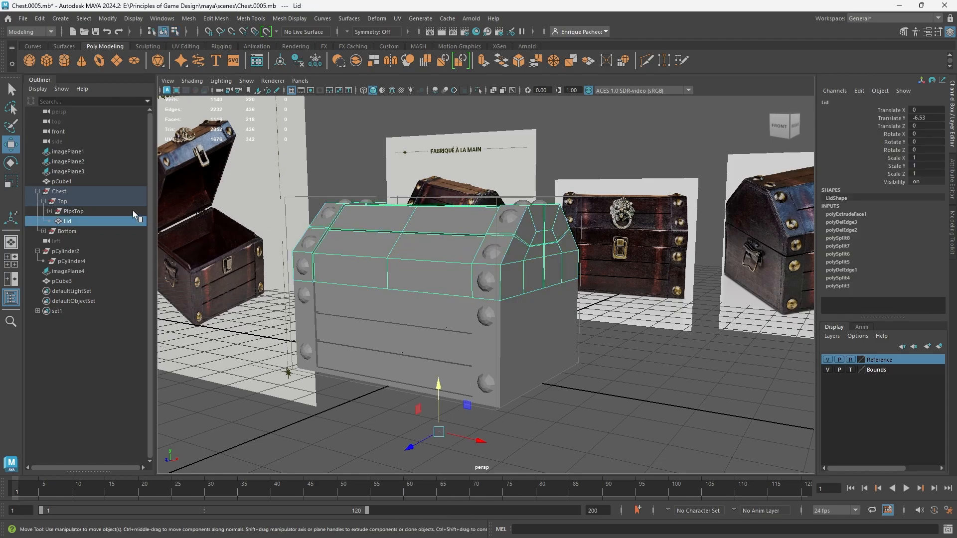
left_click(122, 203)
left_click_drag(437, 321, 476, 280)
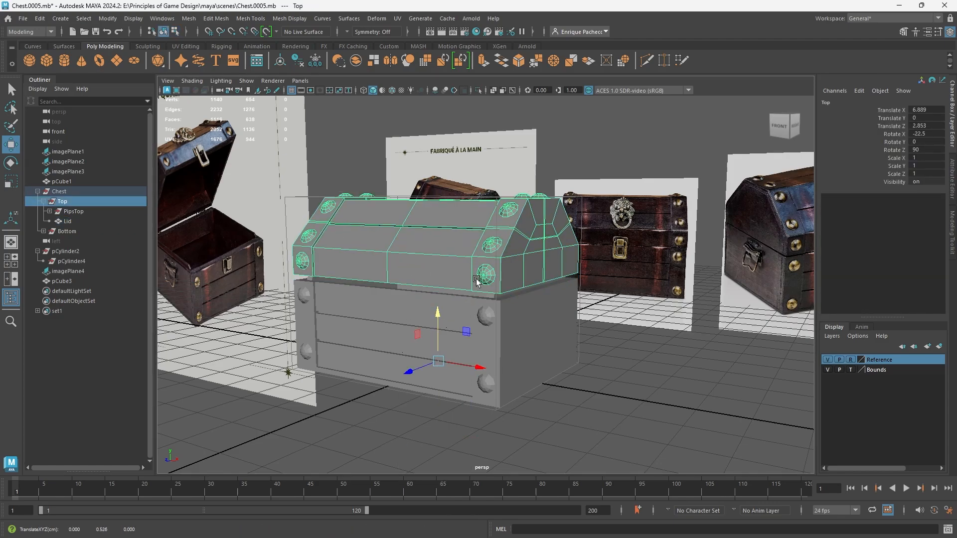
left_click_drag(423, 351, 475, 359, "alt")
left_click(577, 367)
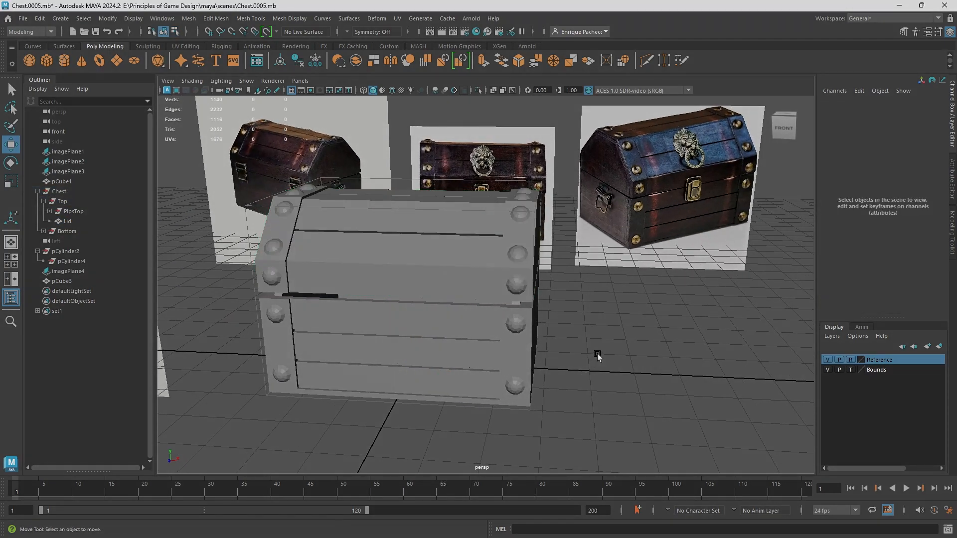
left_click_drag(577, 367, 524, 320, "alt")
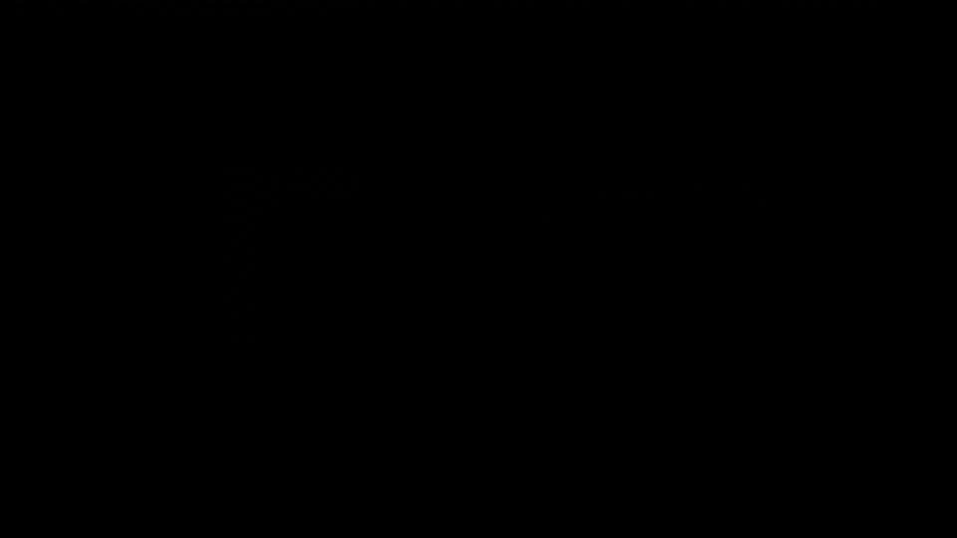